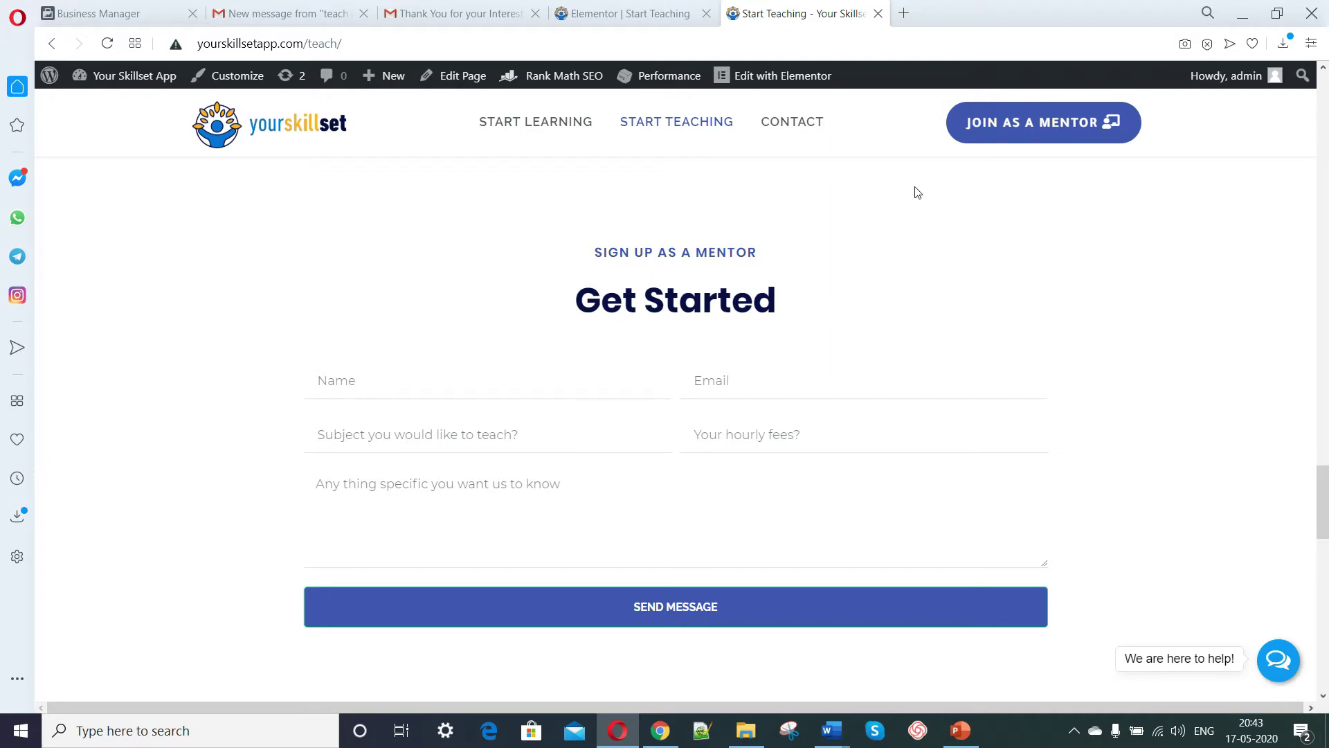
Compare the received thank-you e-mail and the "teach page" notification with the mentor sign-up form in the editor and on the live page.
{"action": "mouse_move", "coordinate": [803, 92]}
{"action": "left_click", "coordinate": [449, 9]}
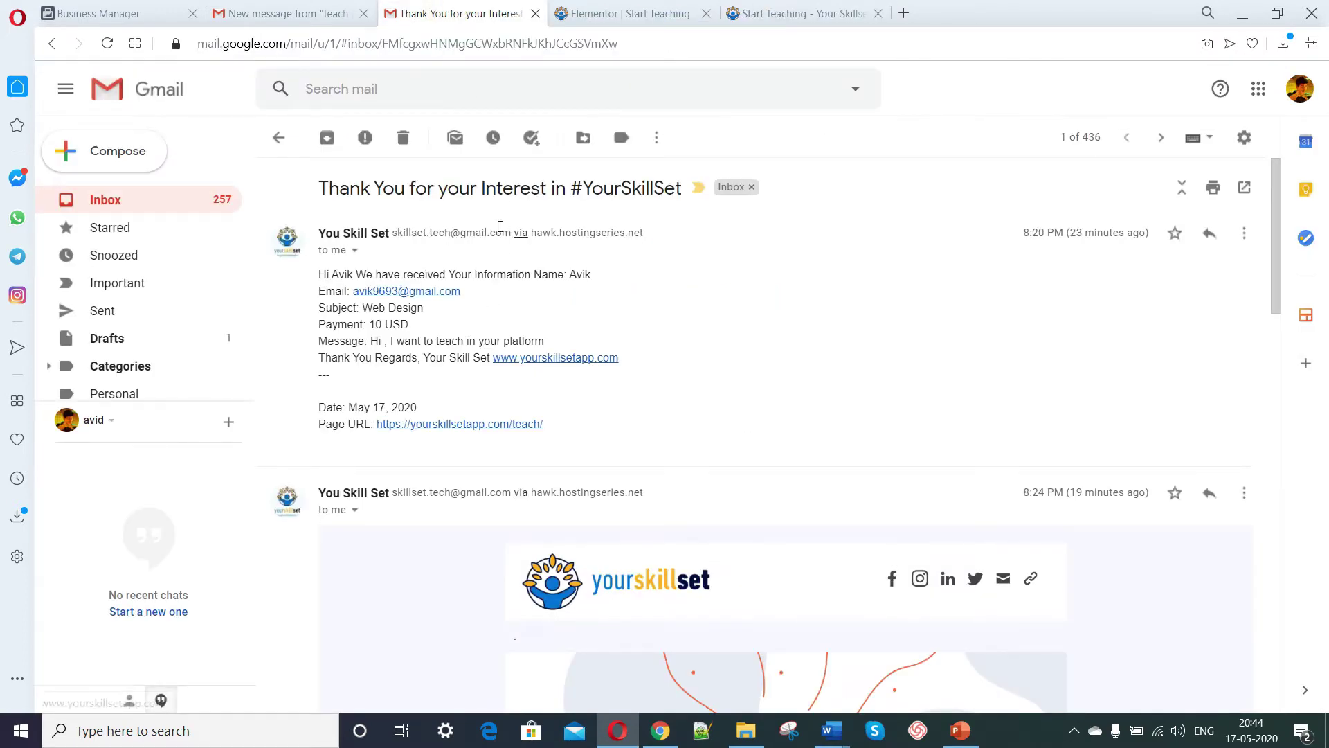
{"action": "left_click", "coordinate": [291, 13]}
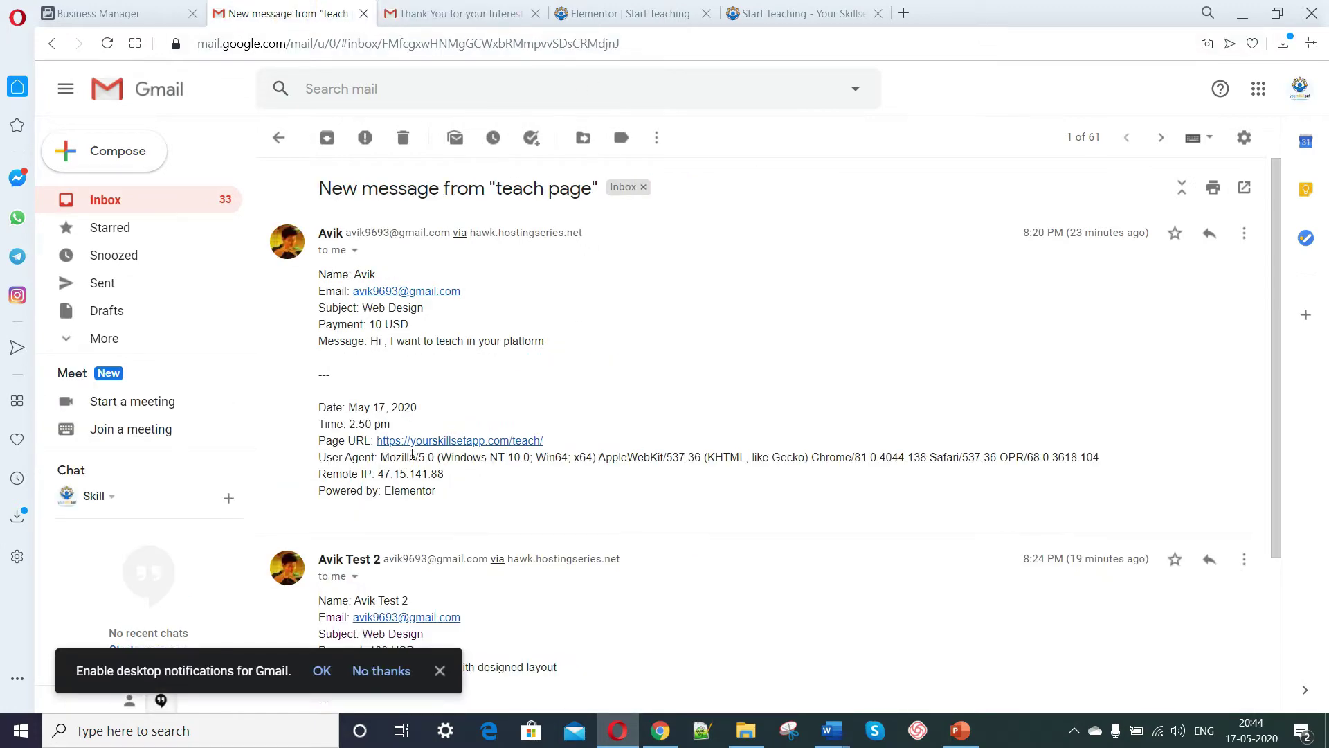
{"action": "left_click", "coordinate": [644, 7]}
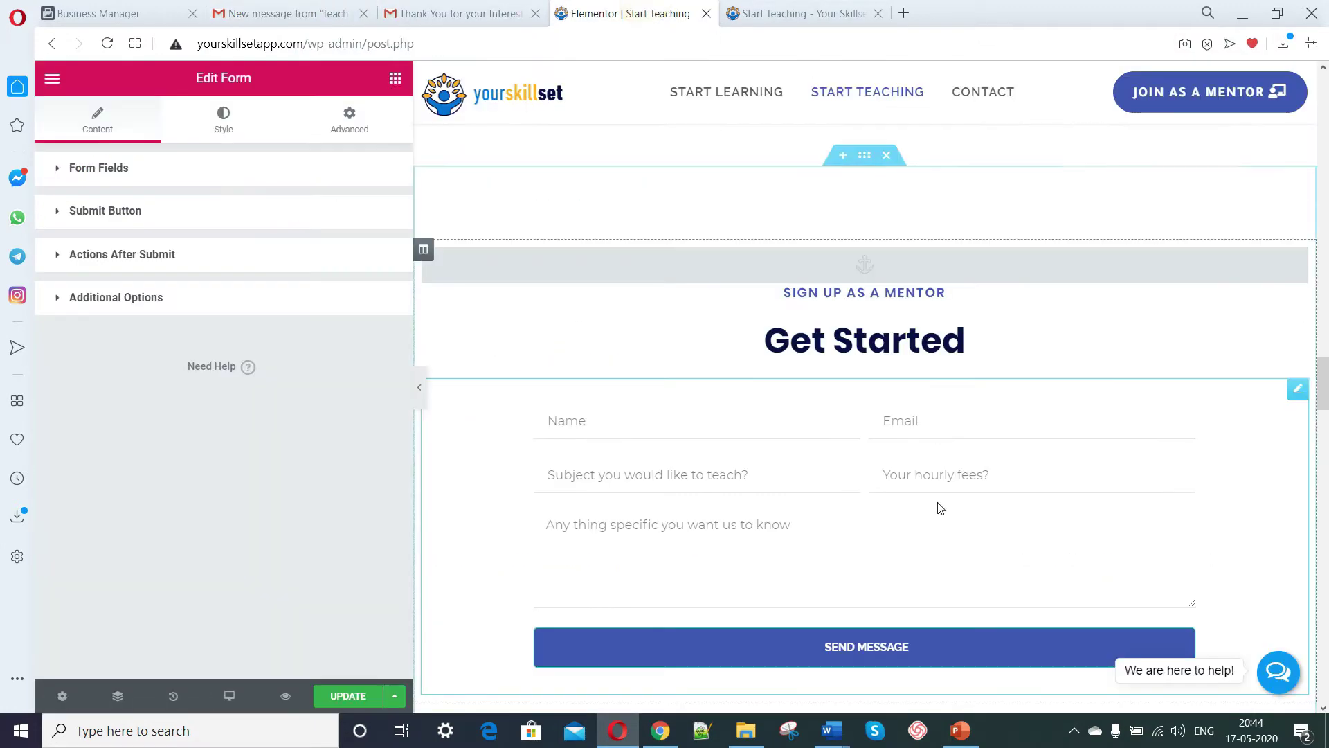
{"action": "left_click", "coordinate": [777, 10]}
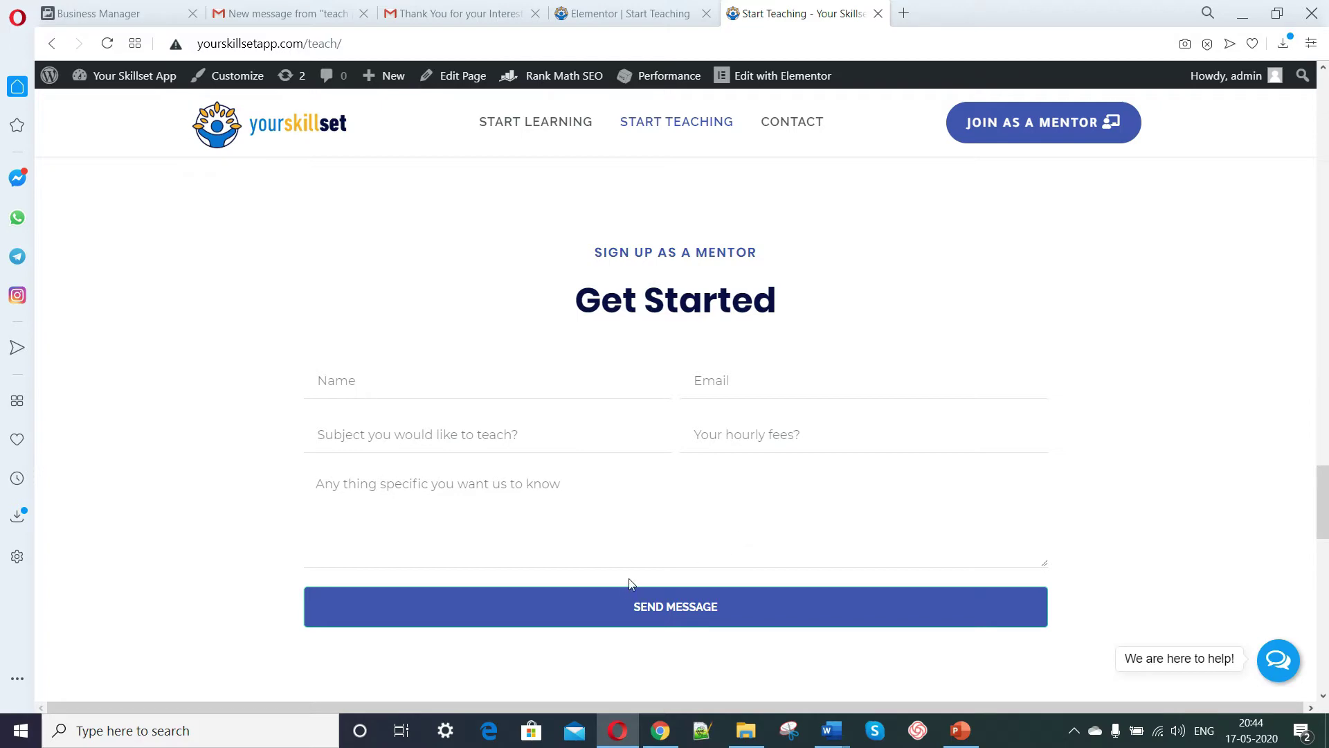
Examine the designed "Thank You for your Interest" e-mail from its header down to its footer.
{"action": "left_click", "coordinate": [447, 13]}
{"action": "scroll", "coordinate": [680, 510], "scroll_direction": "down", "scroll_amount": 5}
{"action": "scroll", "coordinate": [1031, 360], "scroll_direction": "up", "scroll_amount": 4}
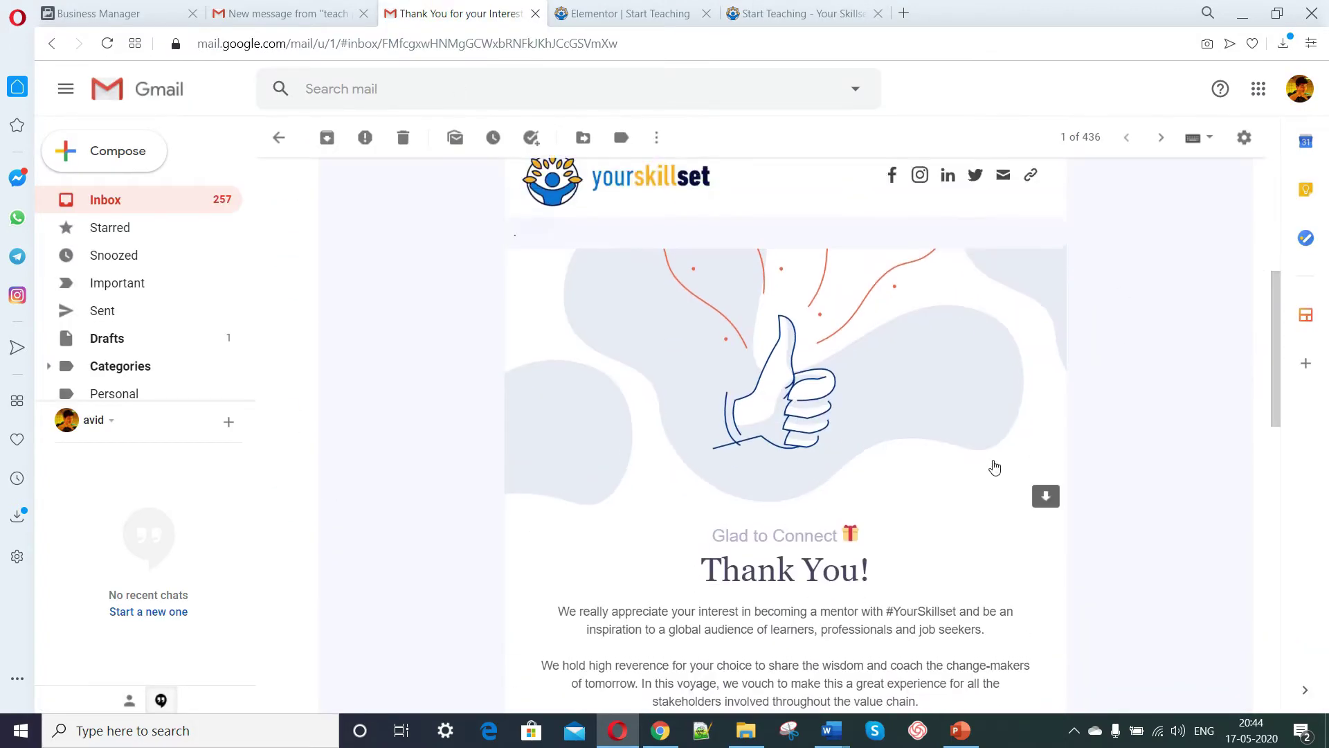
{"action": "scroll", "coordinate": [861, 483], "scroll_direction": "down", "scroll_amount": 1}
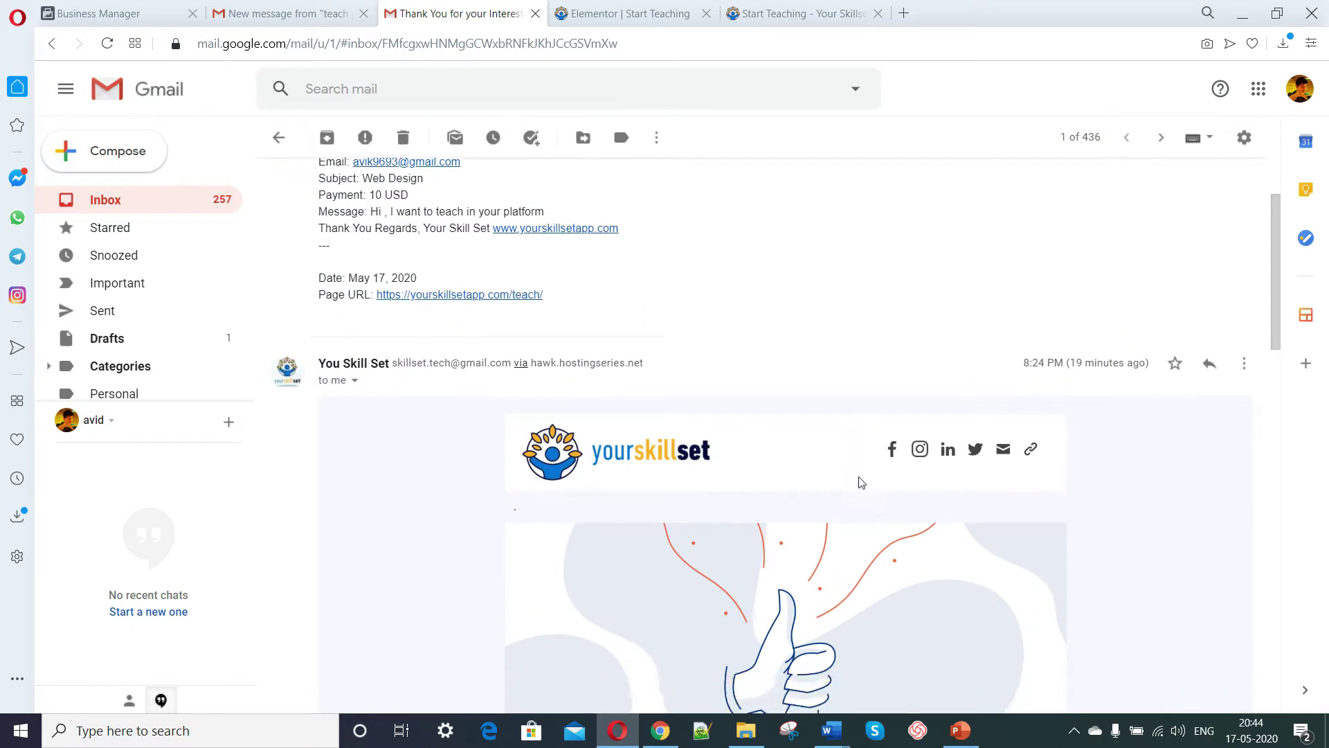
{"action": "scroll", "coordinate": [798, 595], "scroll_direction": "up", "scroll_amount": 2}
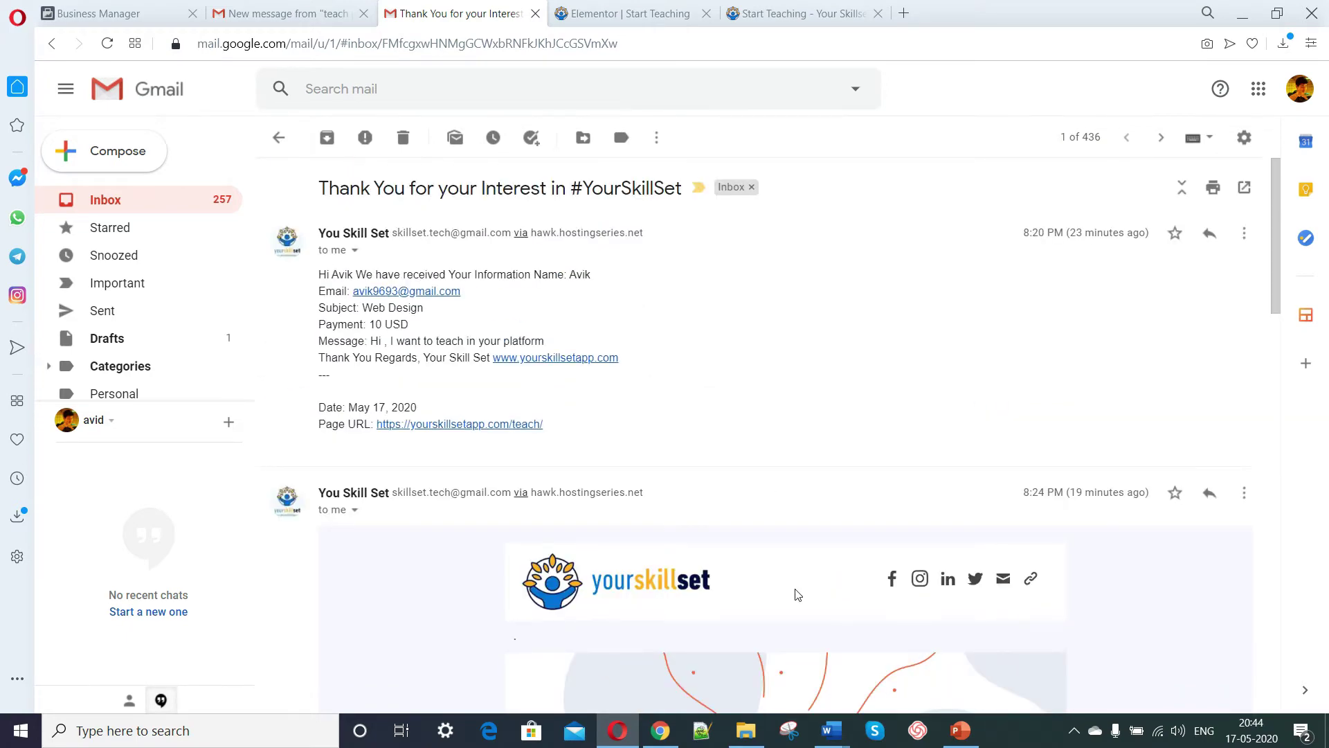
{"action": "scroll", "coordinate": [798, 594], "scroll_direction": "down", "scroll_amount": 7}
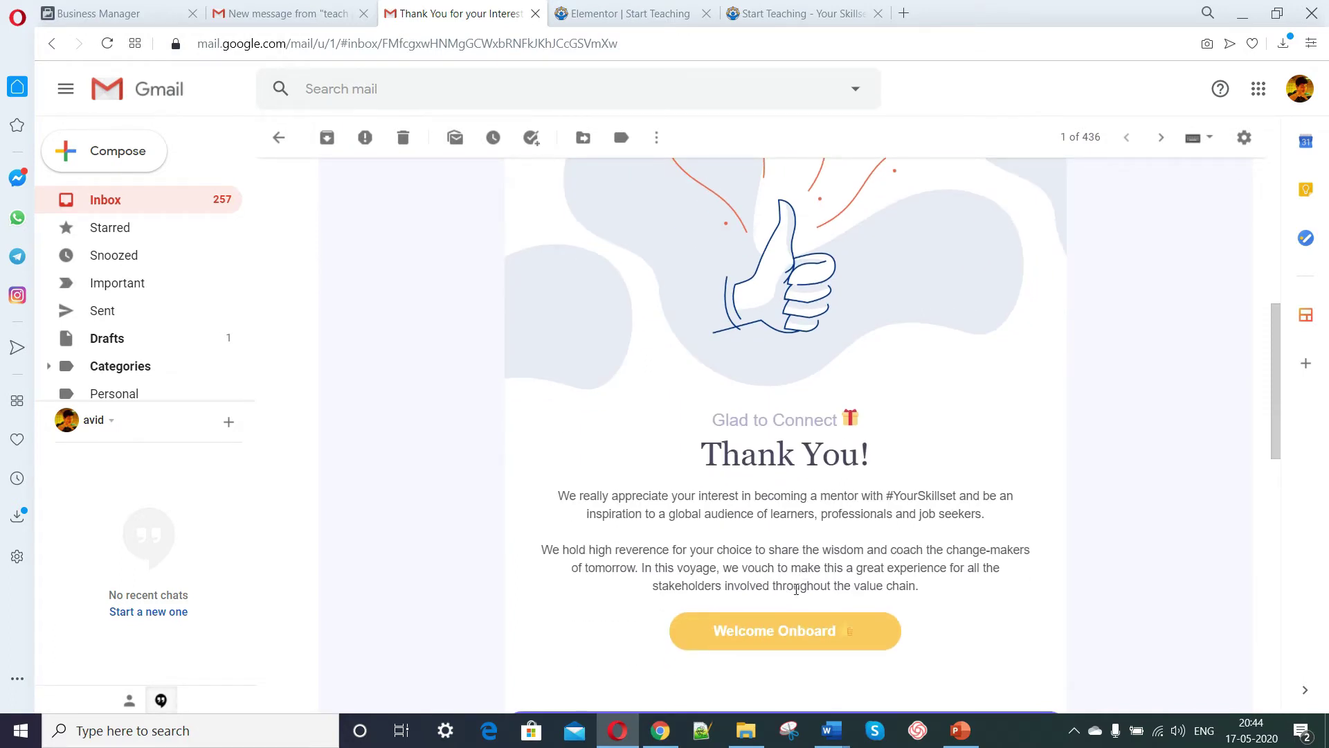
{"action": "scroll", "coordinate": [796, 589], "scroll_direction": "down", "scroll_amount": 11}
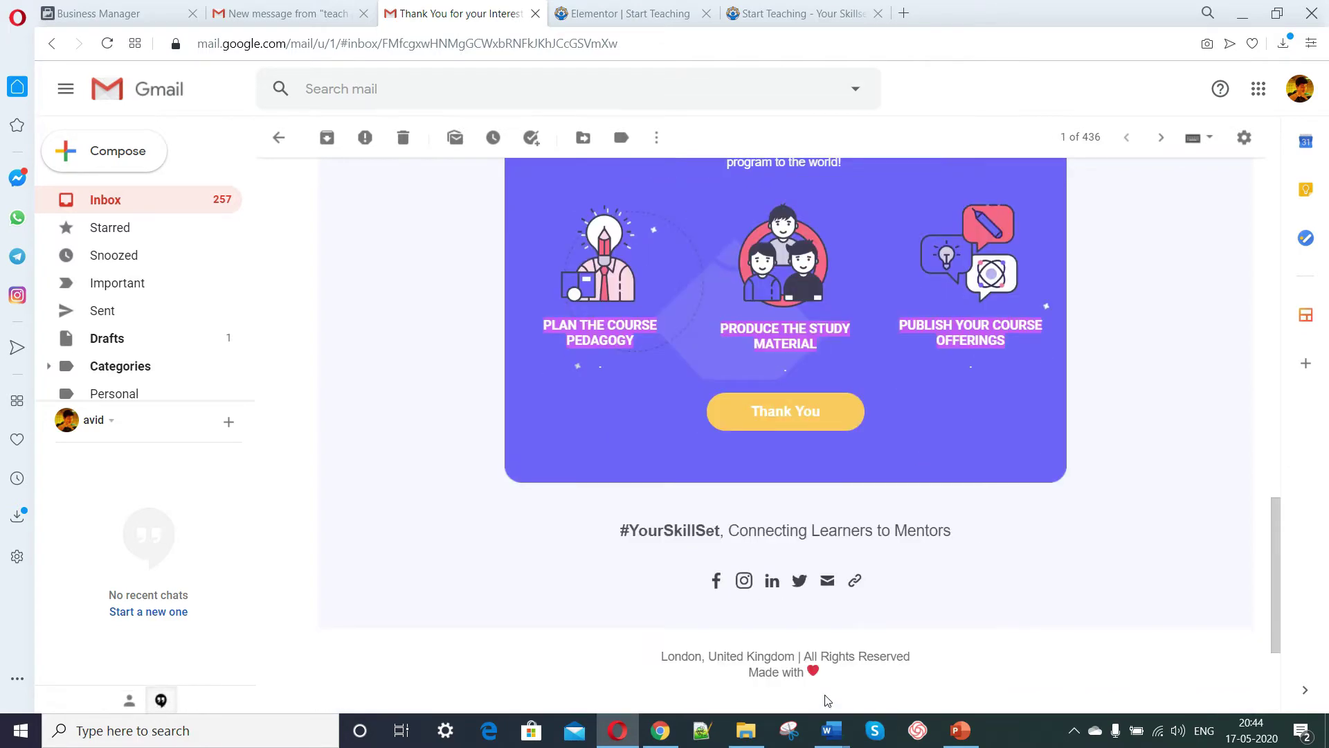
{"action": "scroll", "coordinate": [810, 686], "scroll_direction": "up", "scroll_amount": 15}
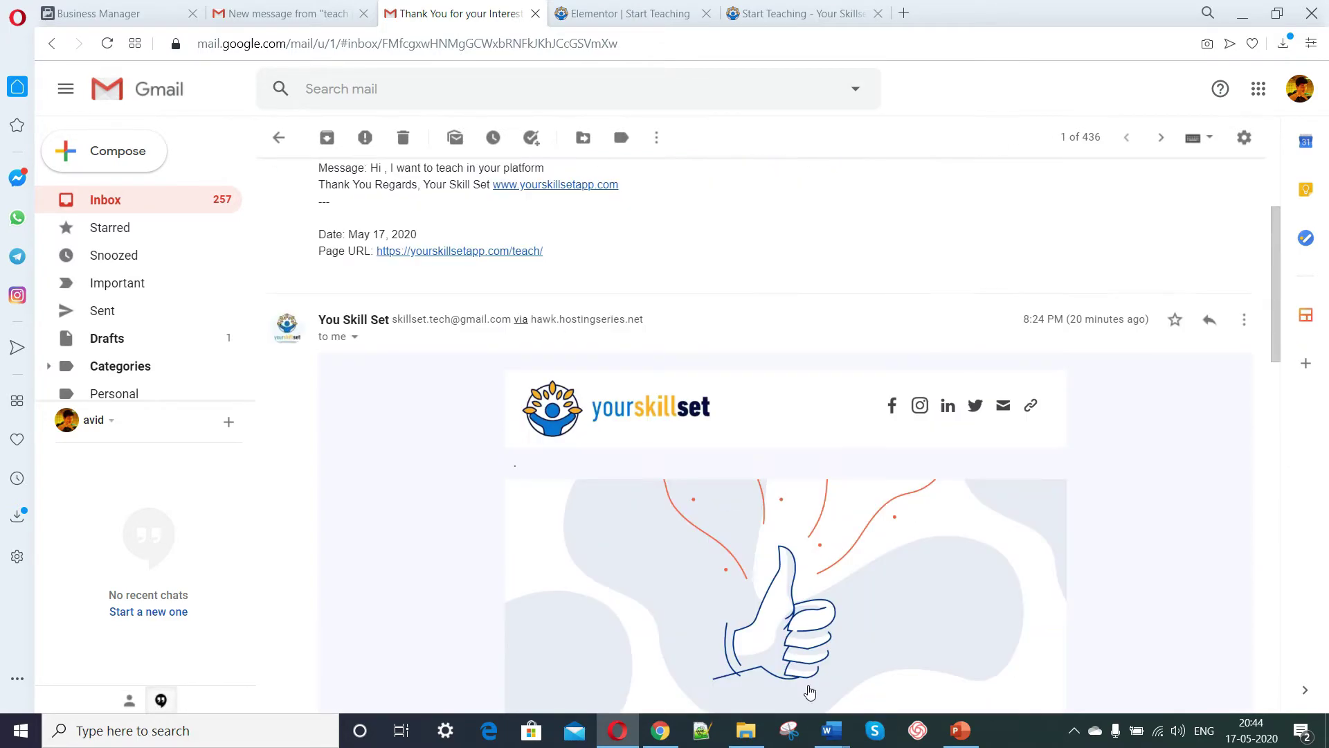
{"action": "scroll", "coordinate": [831, 693], "scroll_direction": "down", "scroll_amount": 4}
{"action": "scroll", "coordinate": [850, 697], "scroll_direction": "down", "scroll_amount": 3}
{"action": "scroll", "coordinate": [947, 629], "scroll_direction": "up", "scroll_amount": 9}
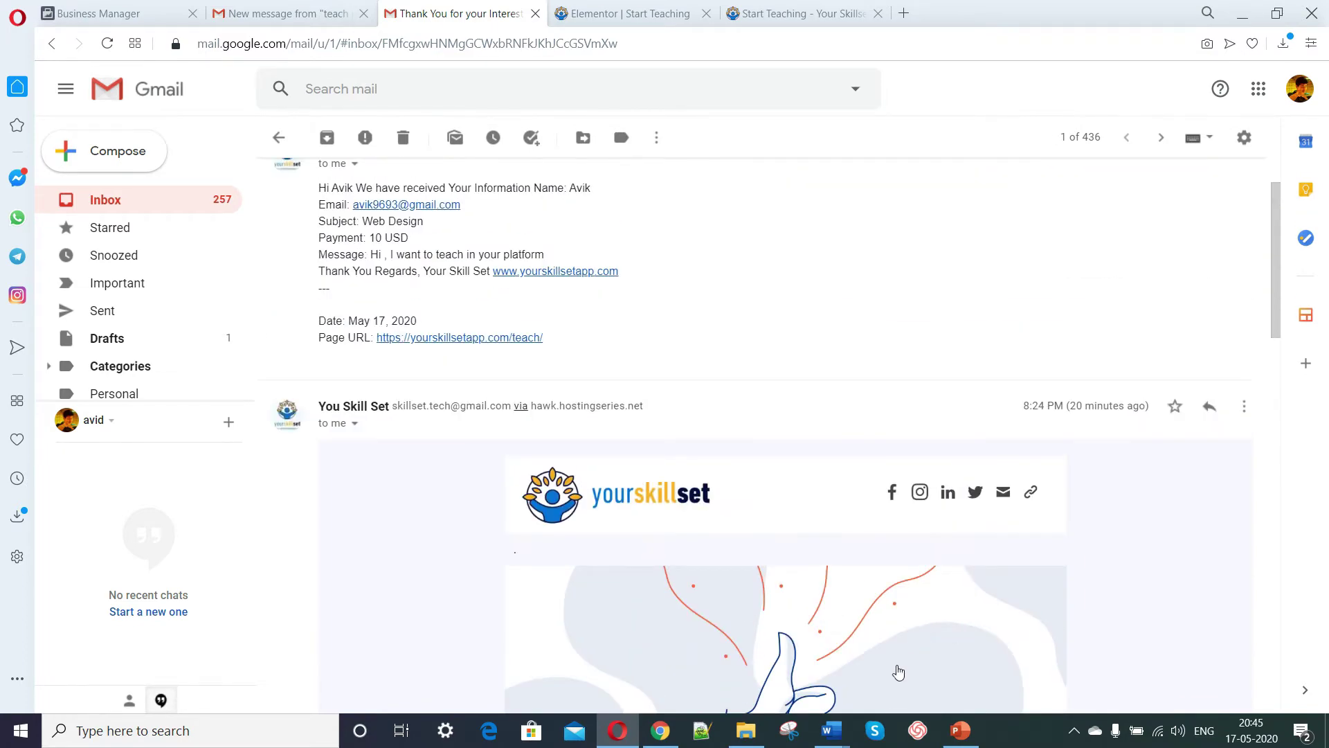
{"action": "left_click", "coordinate": [614, 8]}
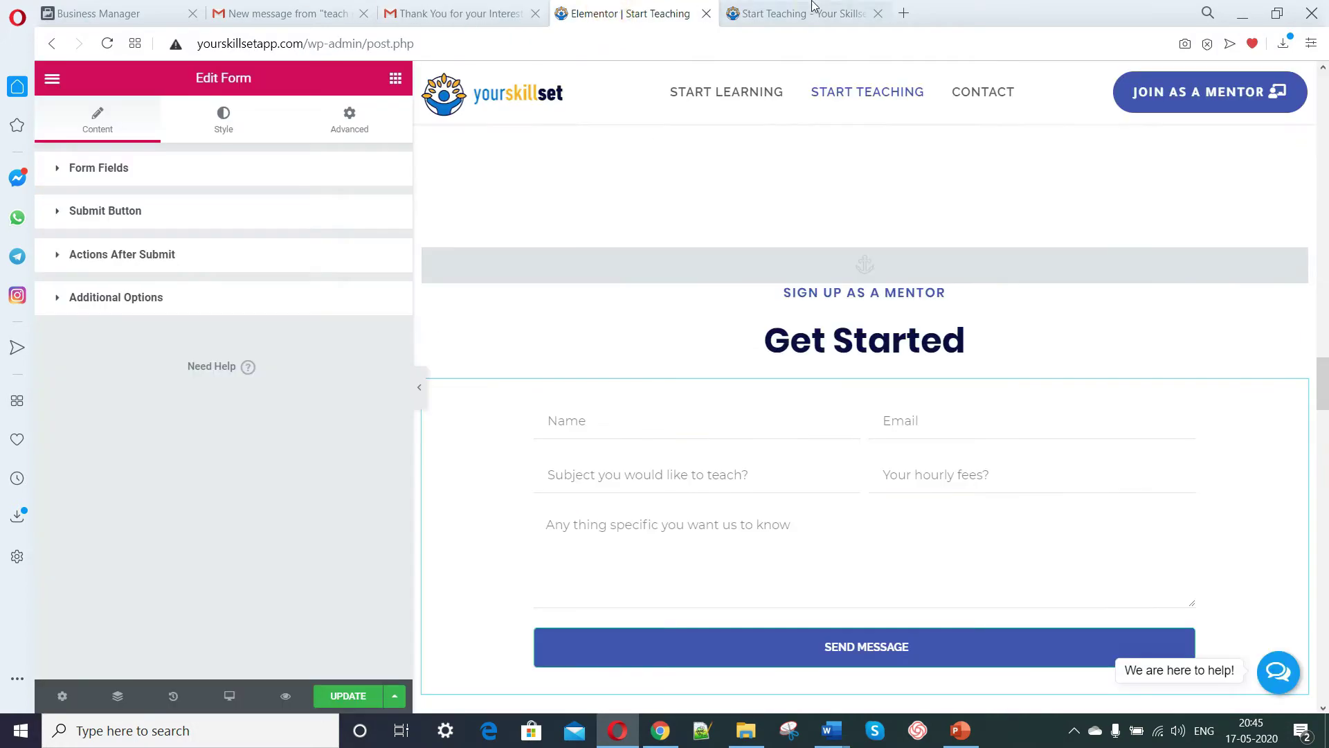
{"action": "left_click", "coordinate": [811, 10]}
{"action": "left_click", "coordinate": [637, 17]}
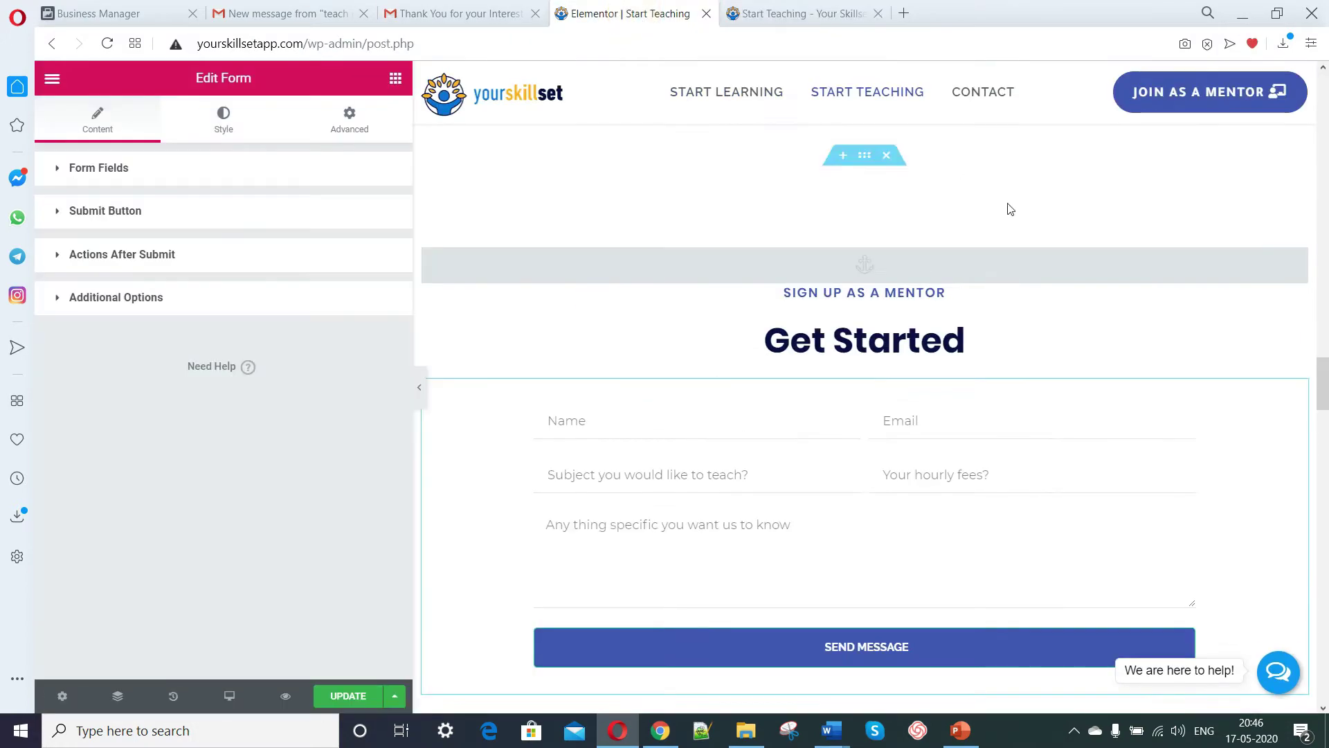
{"action": "scroll", "coordinate": [944, 258], "scroll_direction": "up", "scroll_amount": 6}
{"action": "scroll", "coordinate": [944, 258], "scroll_direction": "down", "scroll_amount": 5}
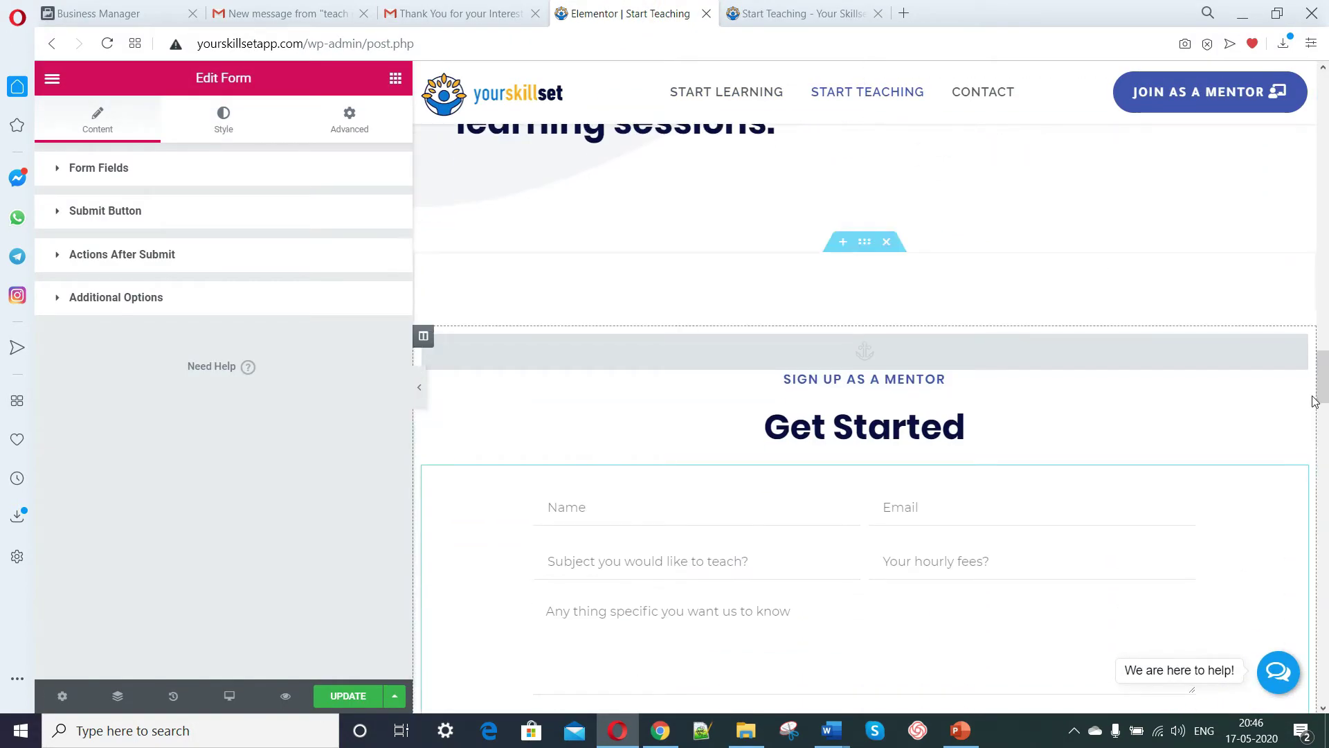
{"action": "scroll", "coordinate": [1274, 311], "scroll_direction": "up", "scroll_amount": 15}
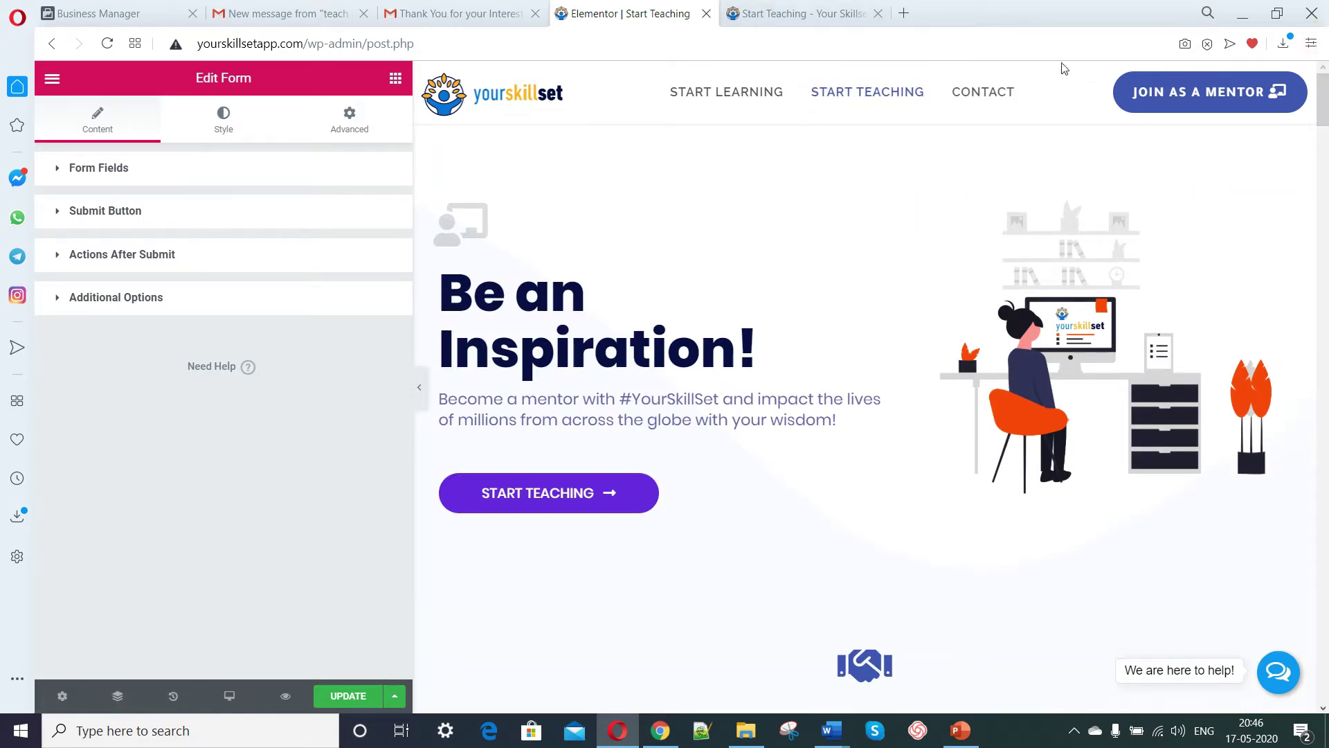
Open the live Start Teaching page in the Elementor editor and open the settings of the mentor sign-up form.
{"action": "left_click", "coordinate": [803, 14]}
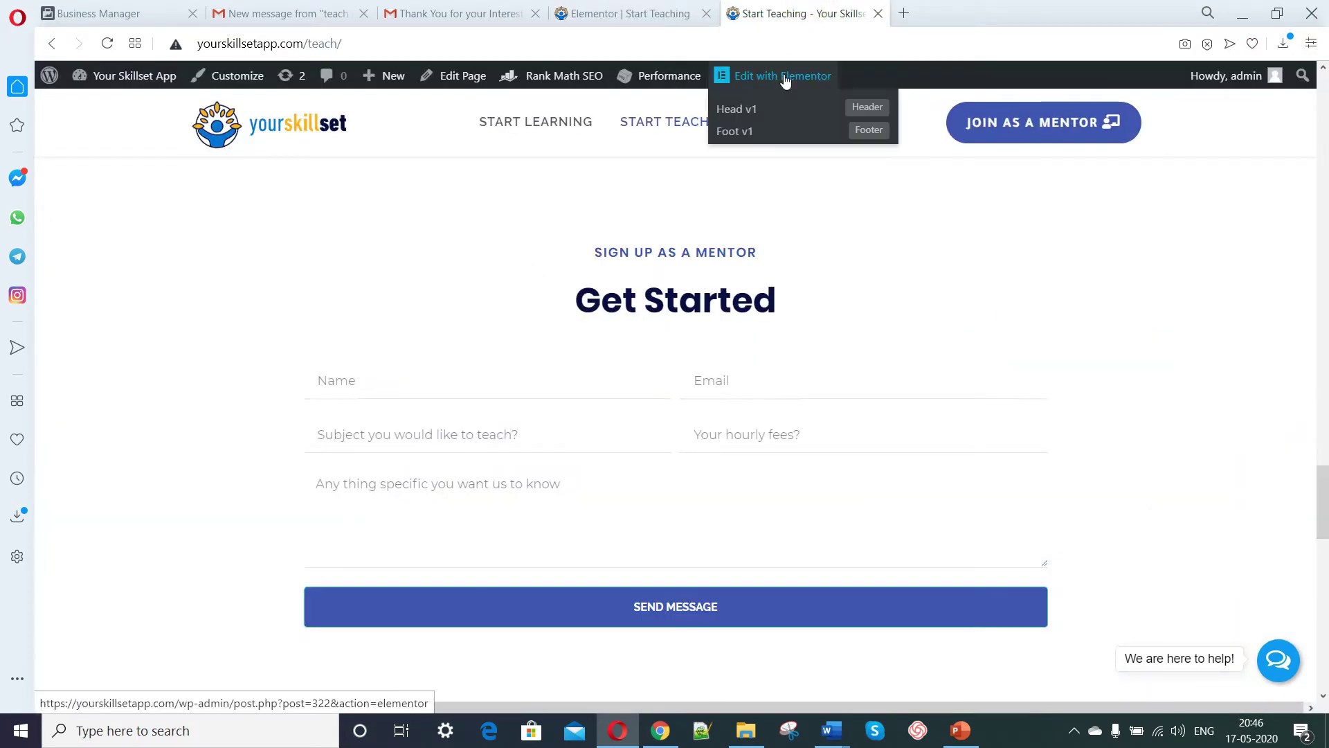
{"action": "left_click", "coordinate": [786, 77]}
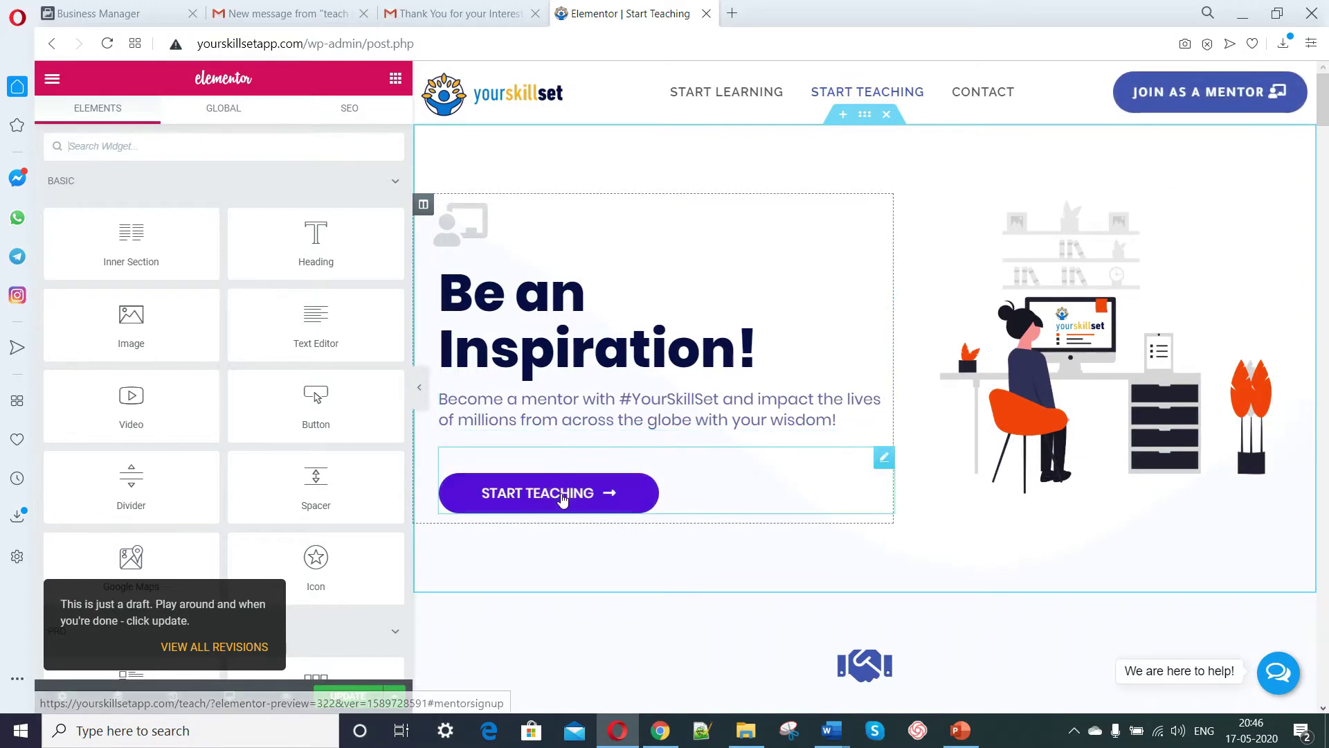
{"action": "left_click", "coordinate": [562, 496]}
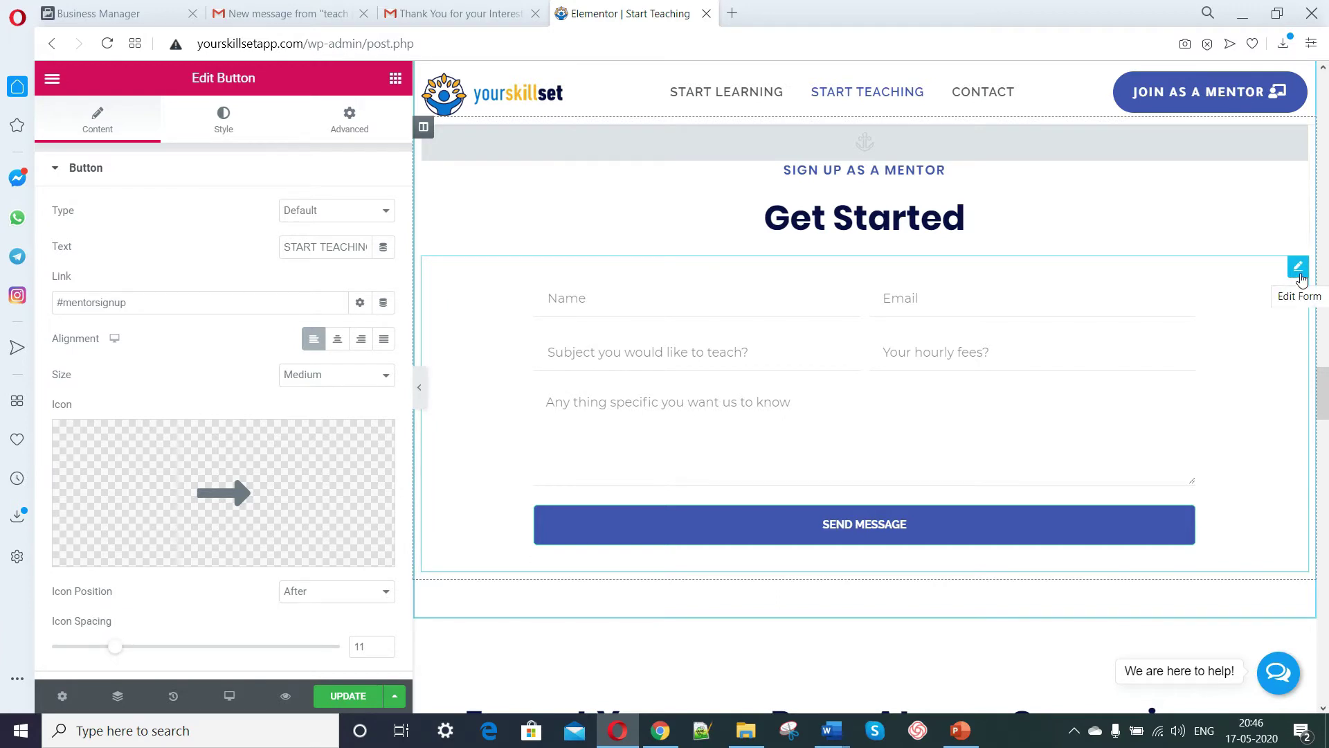
{"action": "left_click", "coordinate": [1302, 275]}
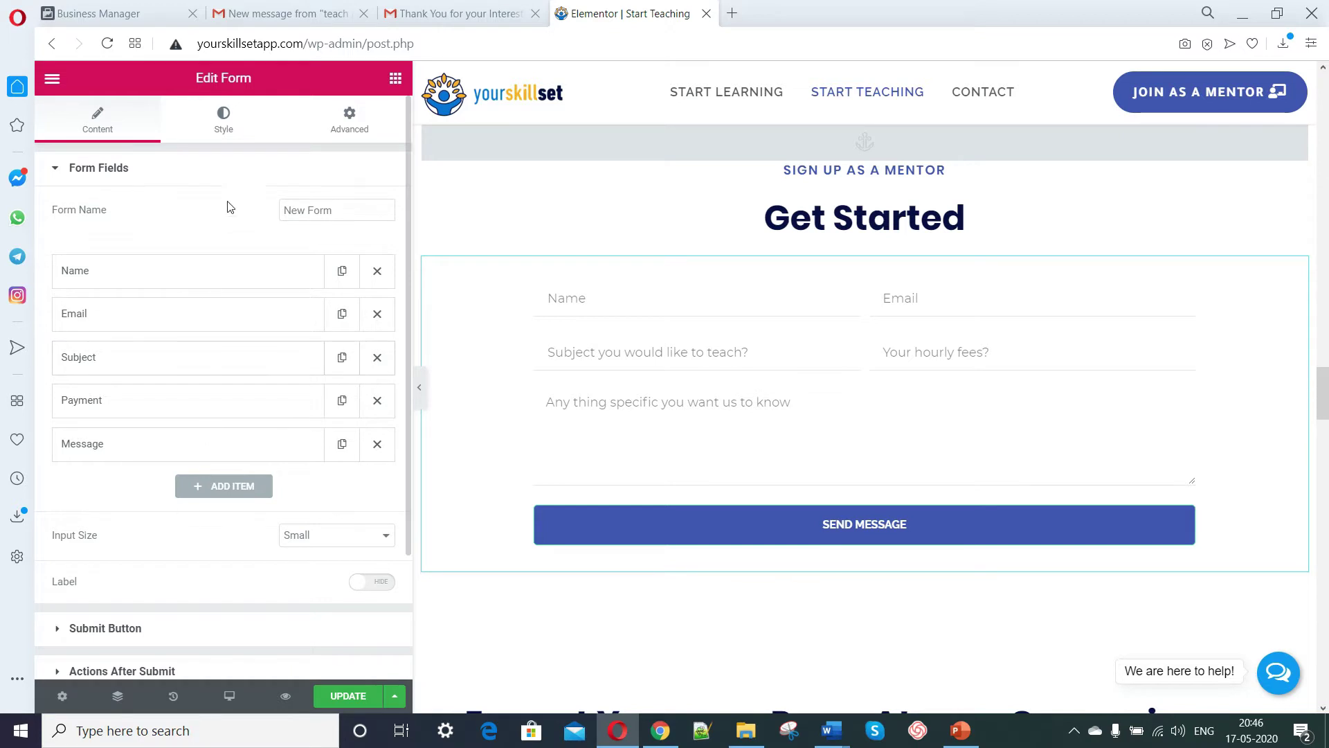
Review the sign-up form's field list and the settings of its submit button.
{"action": "left_click", "coordinate": [54, 173]}
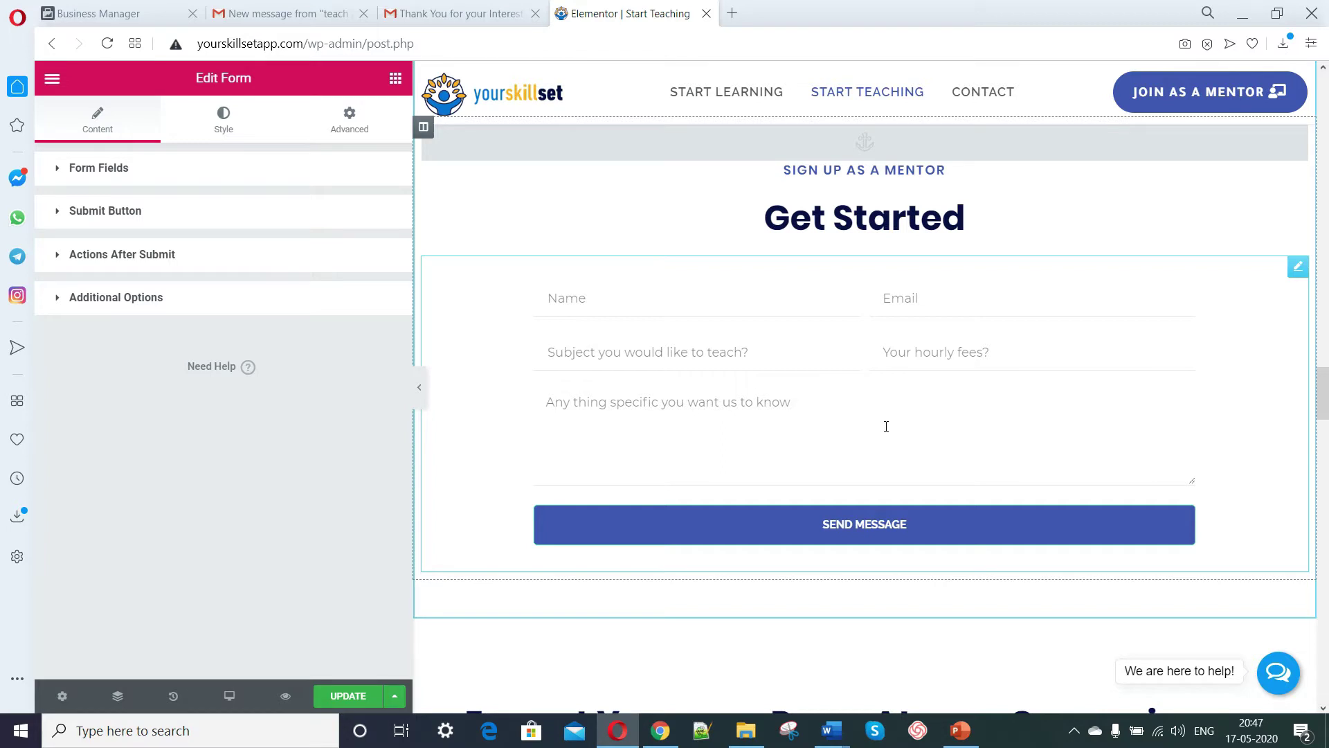
{"action": "left_click", "coordinate": [61, 169]}
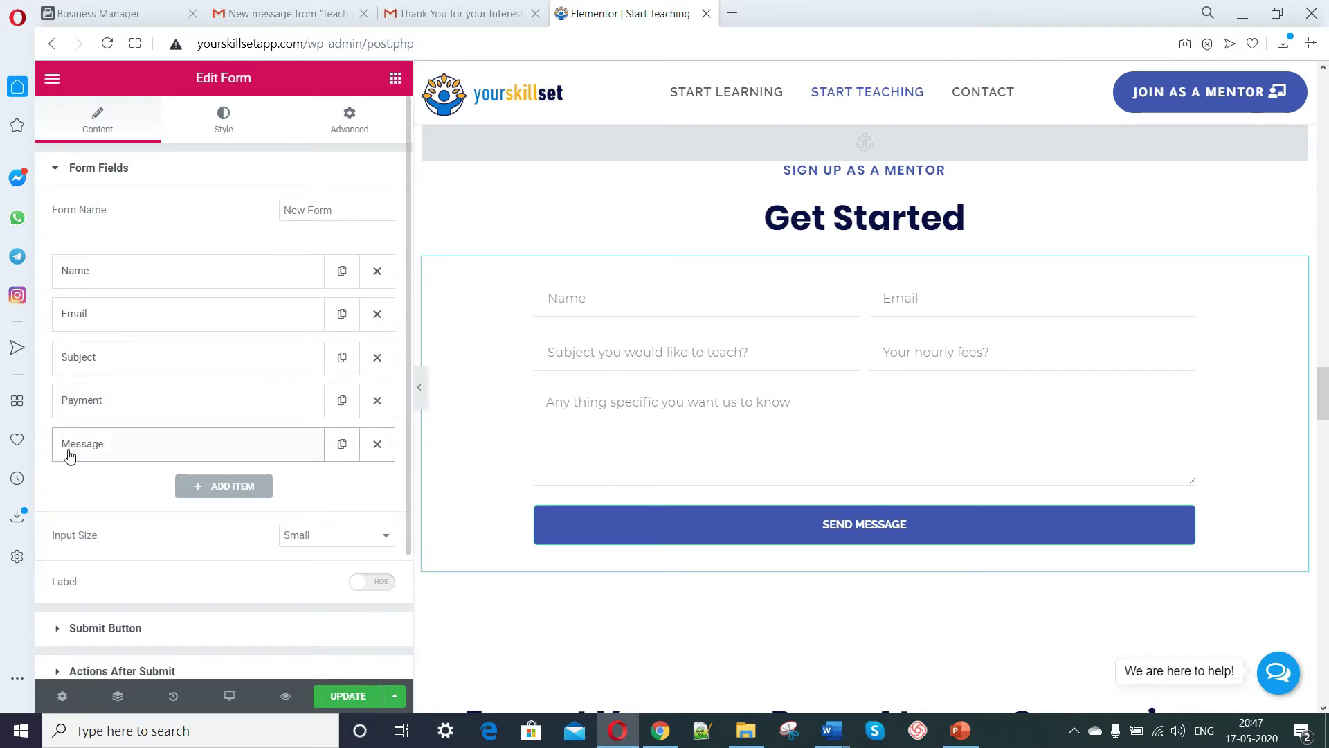
{"action": "left_click", "coordinate": [55, 182]}
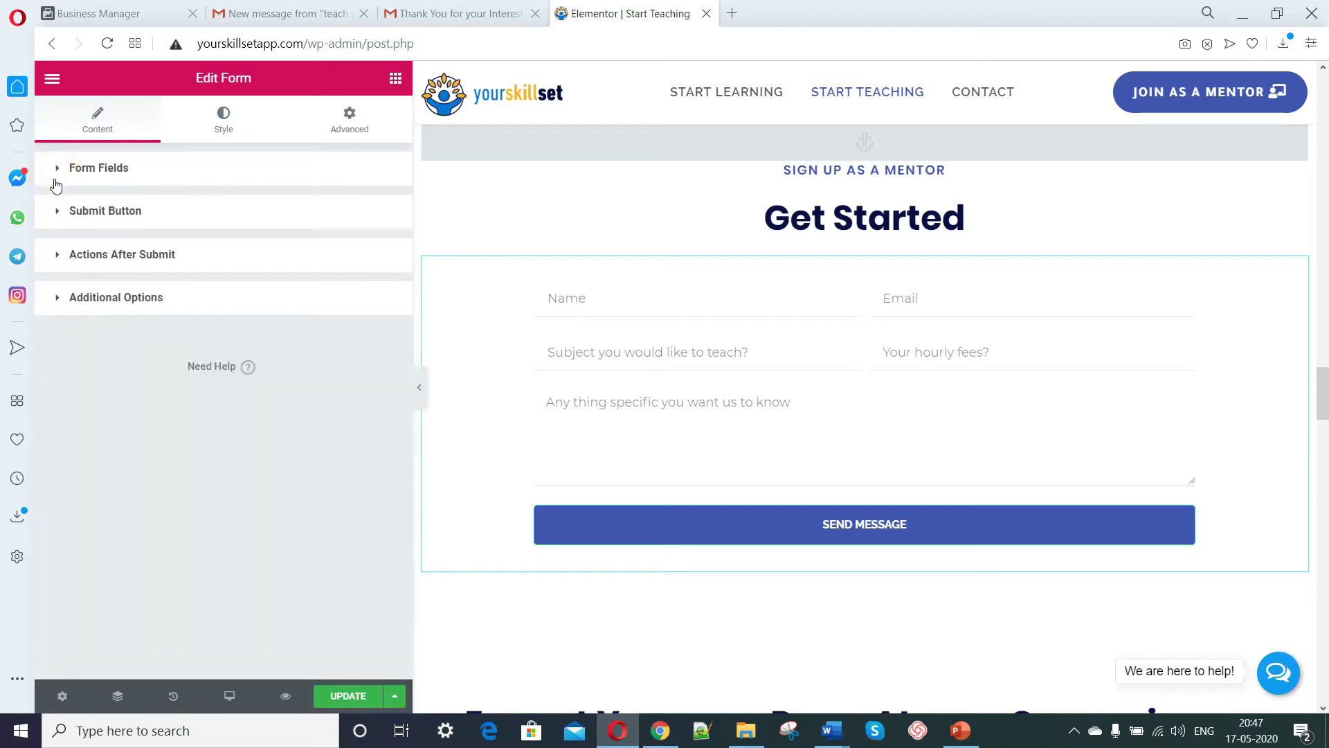
{"action": "left_click", "coordinate": [59, 213]}
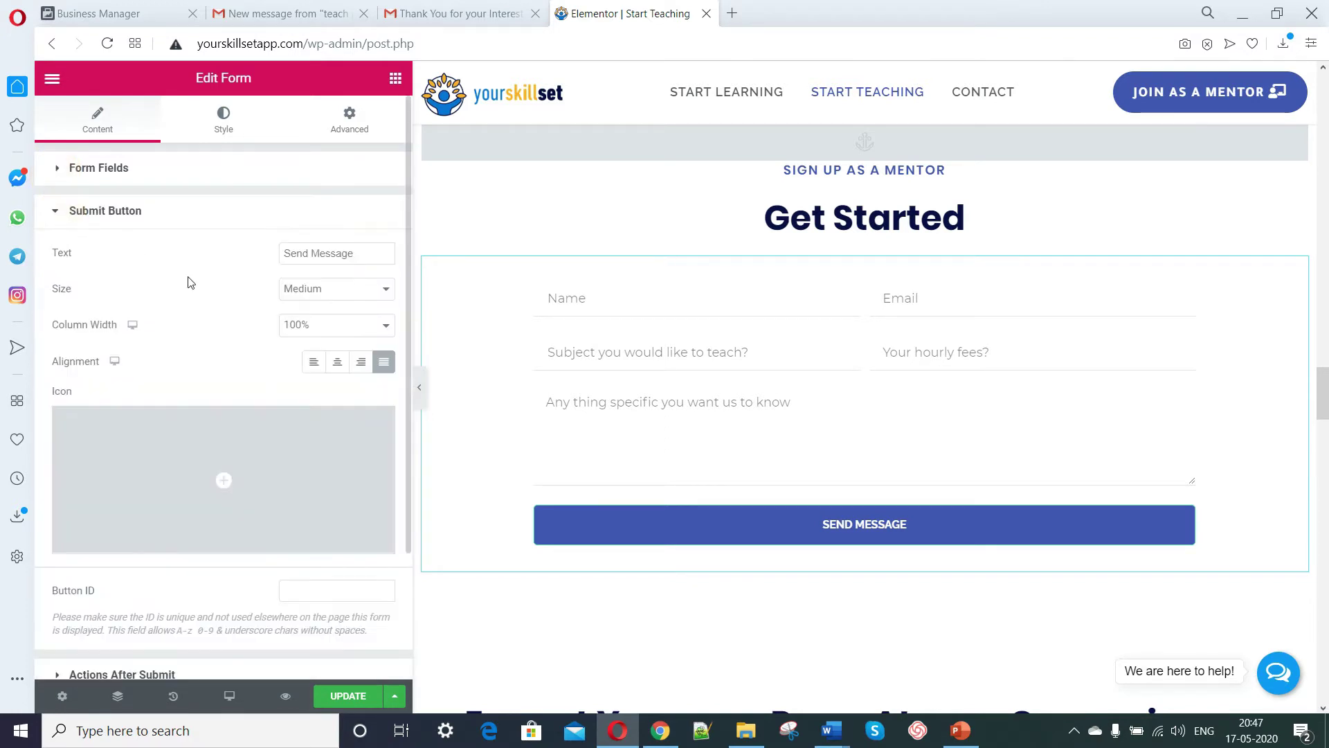
{"action": "left_click", "coordinate": [320, 253]}
{"action": "left_click", "coordinate": [366, 254]}
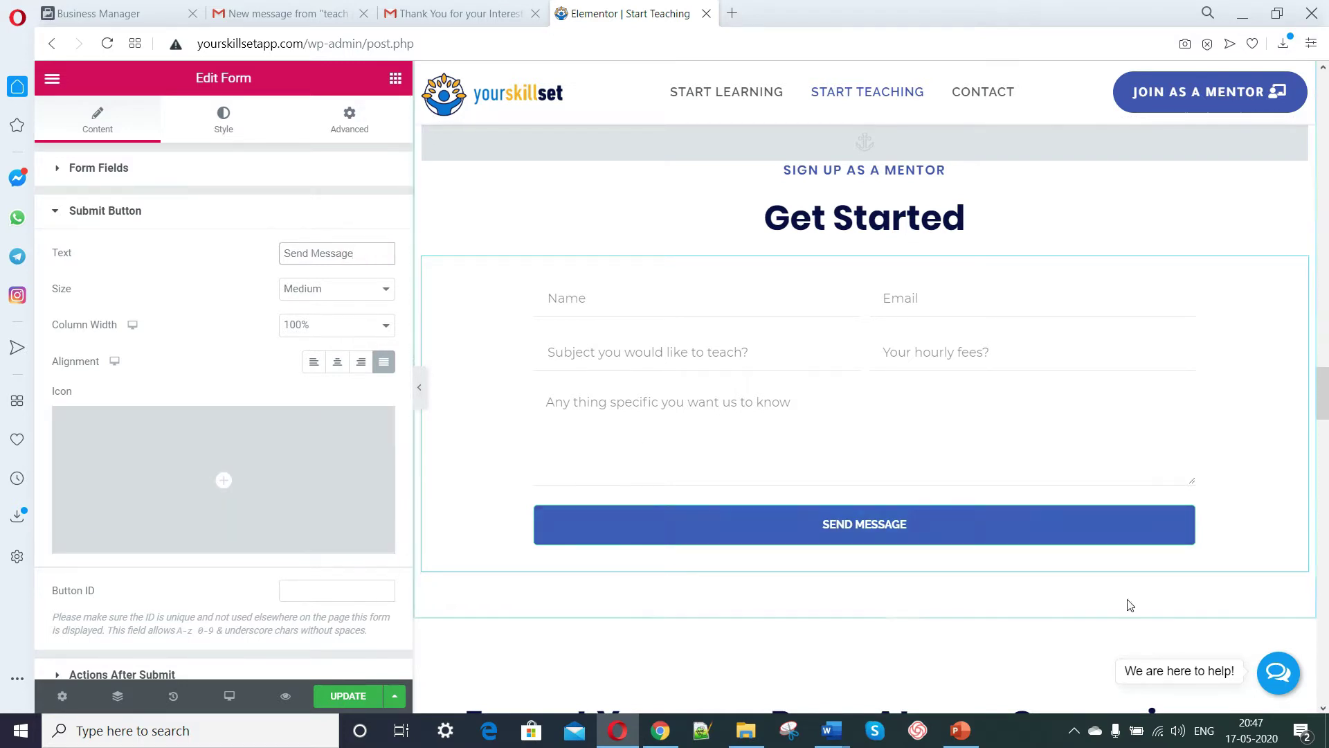
{"action": "mouse_move", "coordinate": [208, 431]}
{"action": "scroll", "coordinate": [208, 432], "scroll_direction": "down", "scroll_amount": 3}
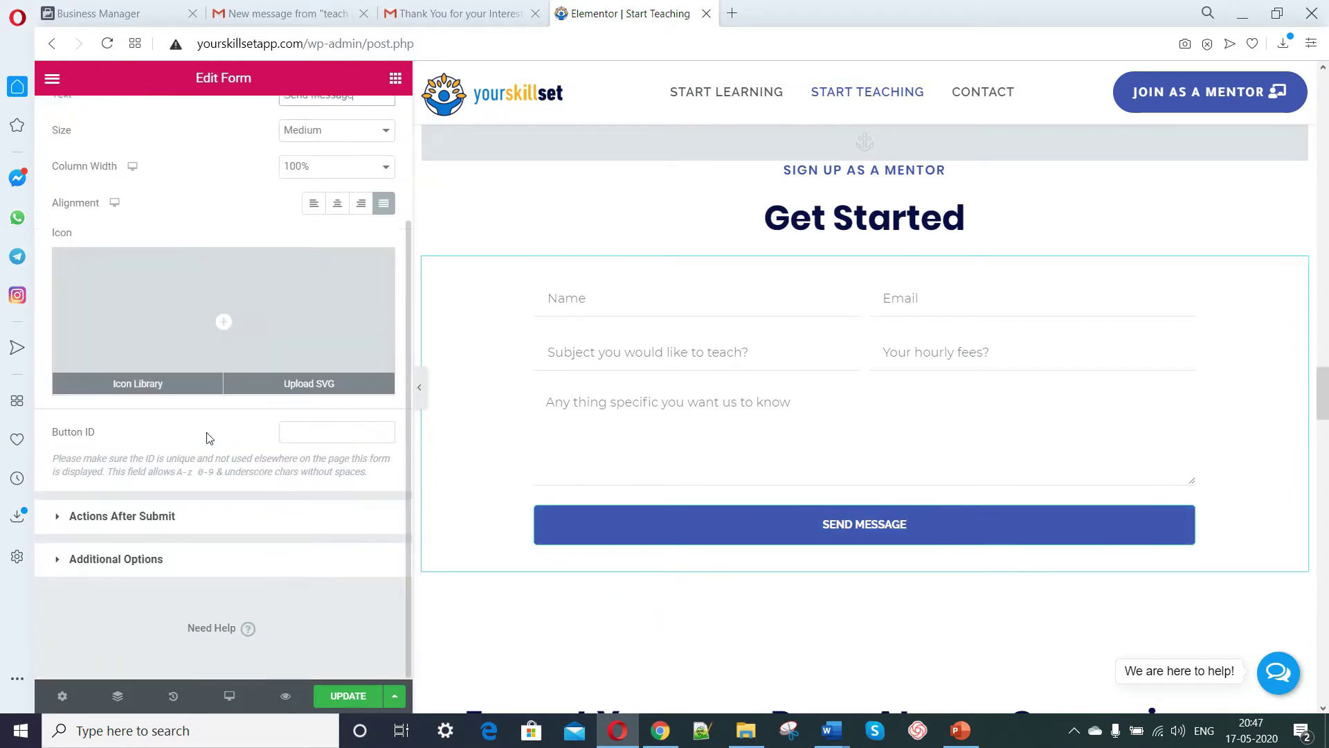
Add Email and MailChimp as the sign-up form's actions after submit.
{"action": "left_click", "coordinate": [160, 528]}
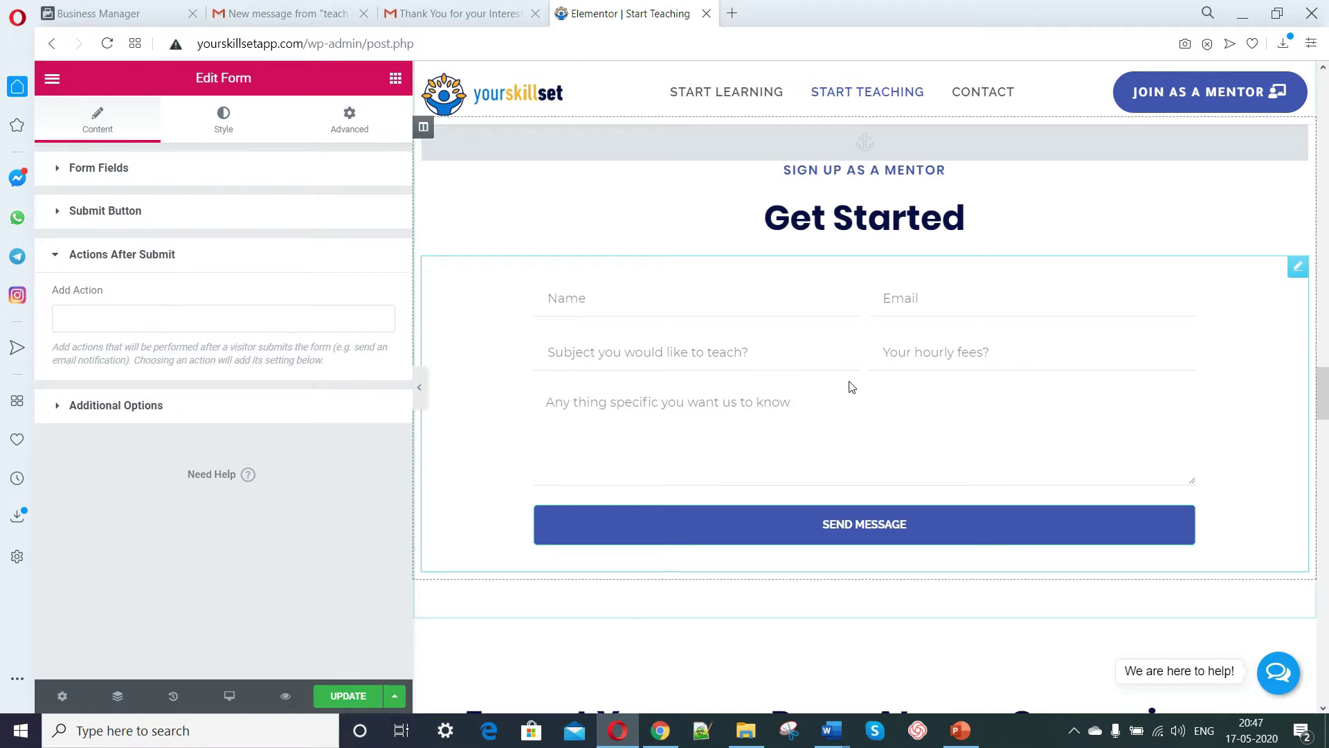
{"action": "left_click", "coordinate": [272, 320]}
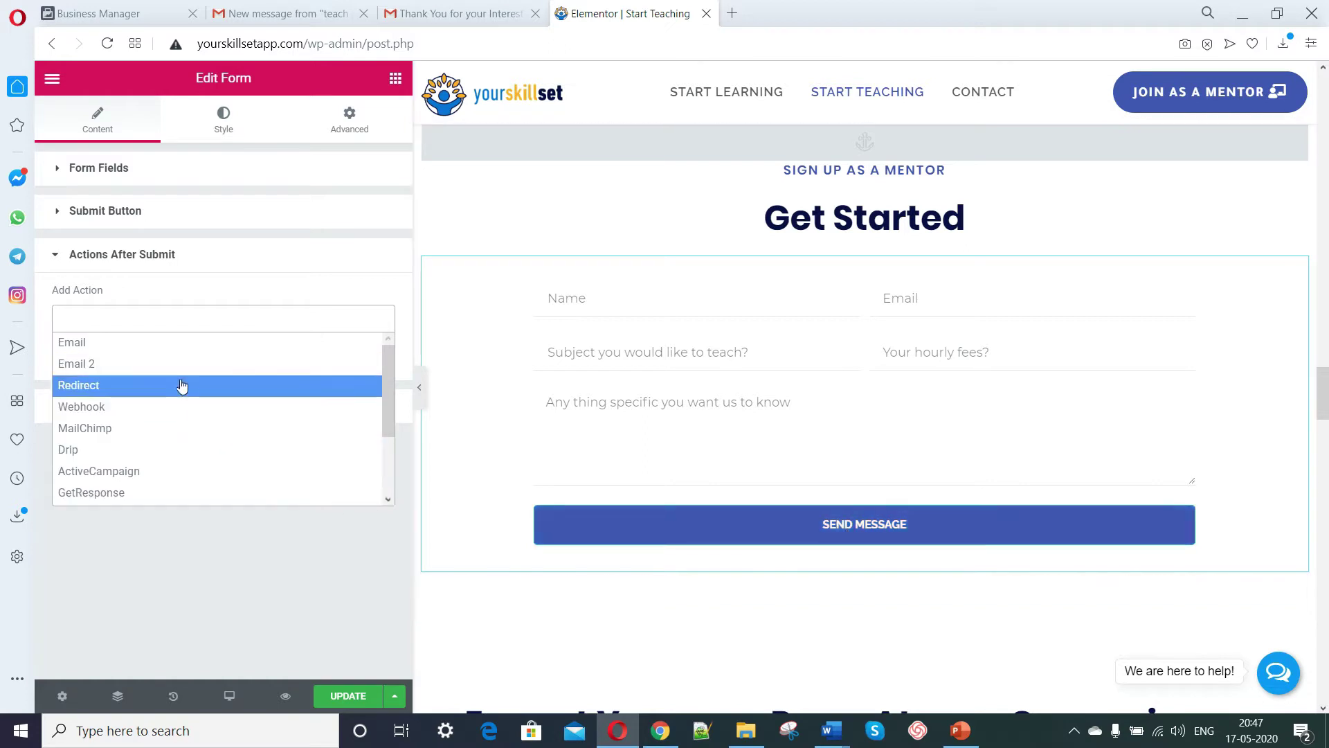
{"action": "left_click", "coordinate": [167, 346]}
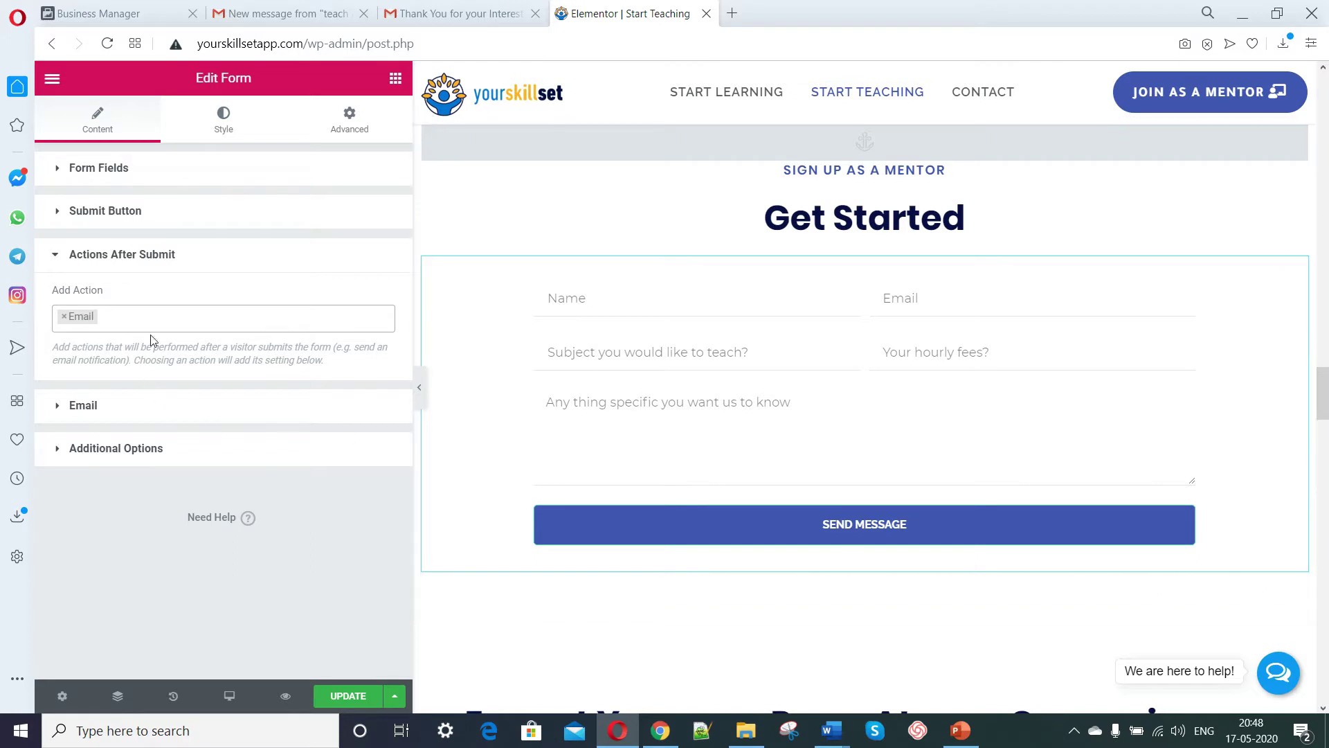
{"action": "left_click", "coordinate": [166, 315]}
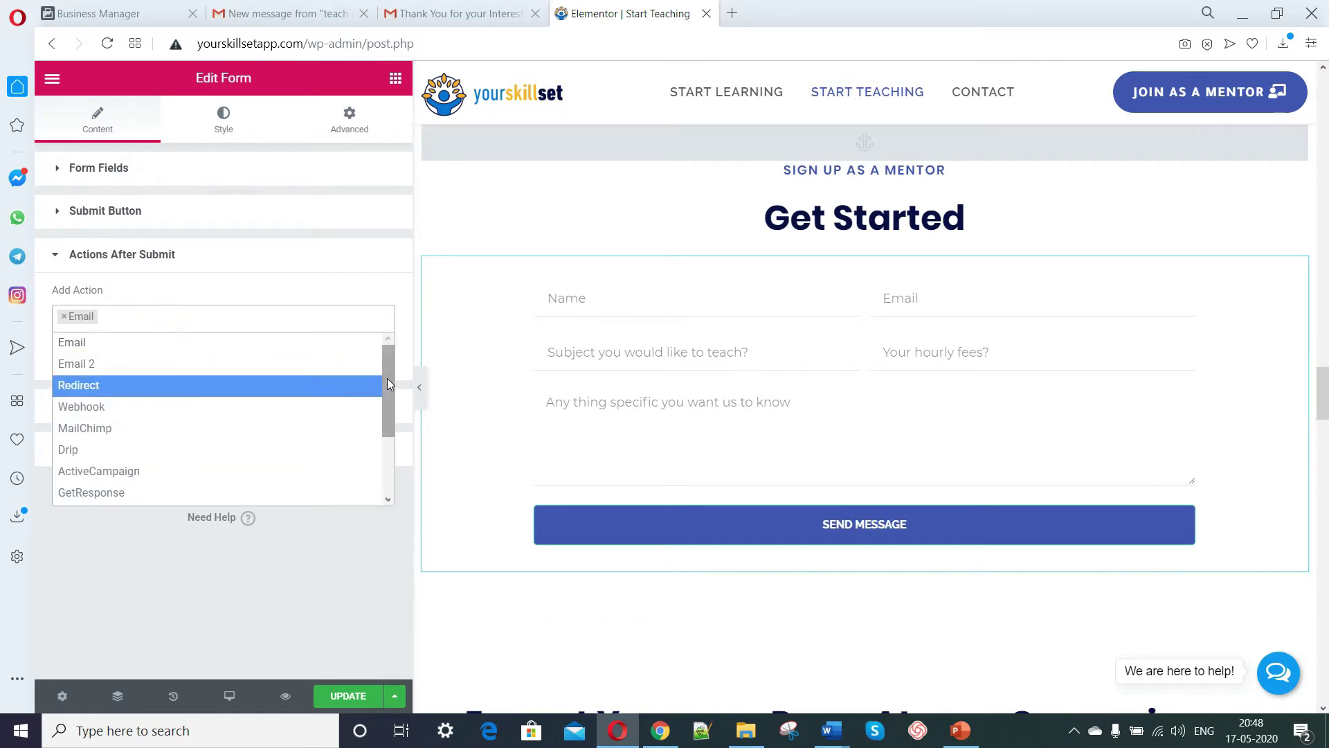
{"action": "left_click_drag", "start_coordinate": [388, 378], "coordinate": [380, 451]}
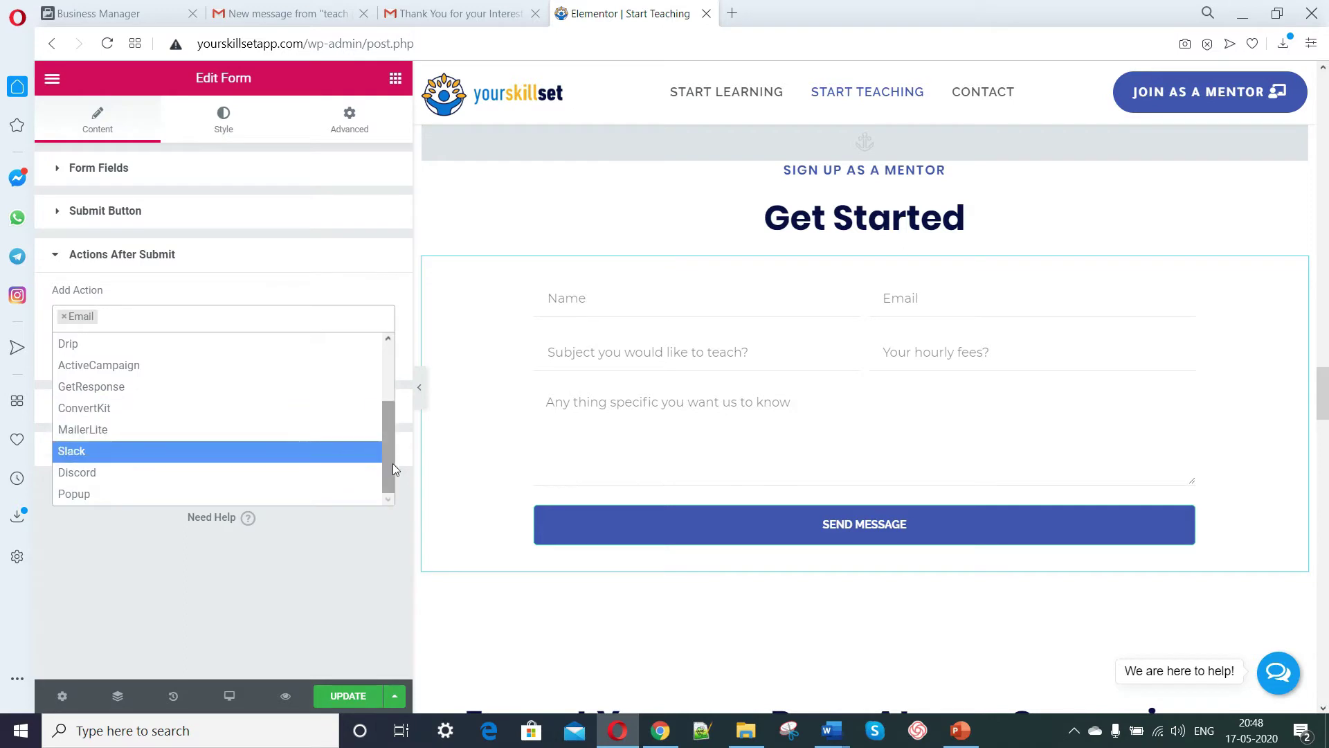
{"action": "left_click_drag", "start_coordinate": [392, 463], "coordinate": [385, 392]}
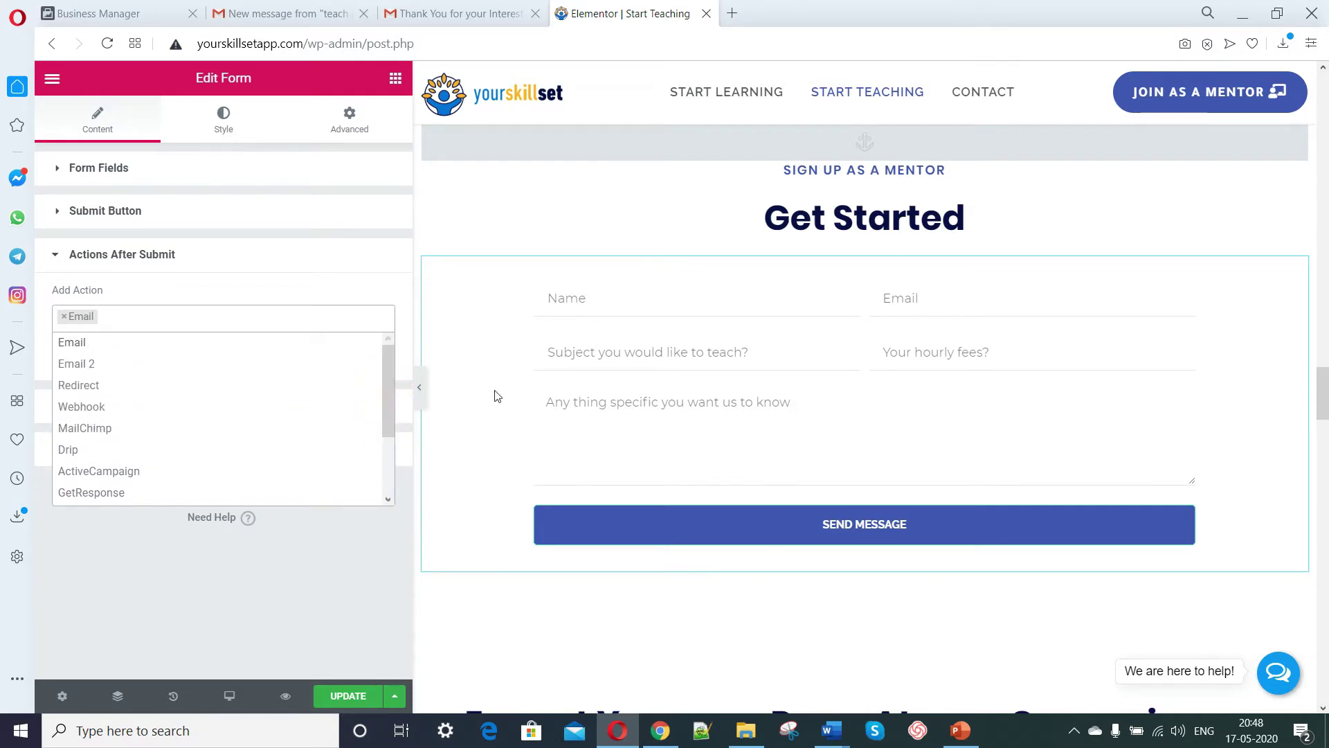
{"action": "left_click", "coordinate": [168, 438]}
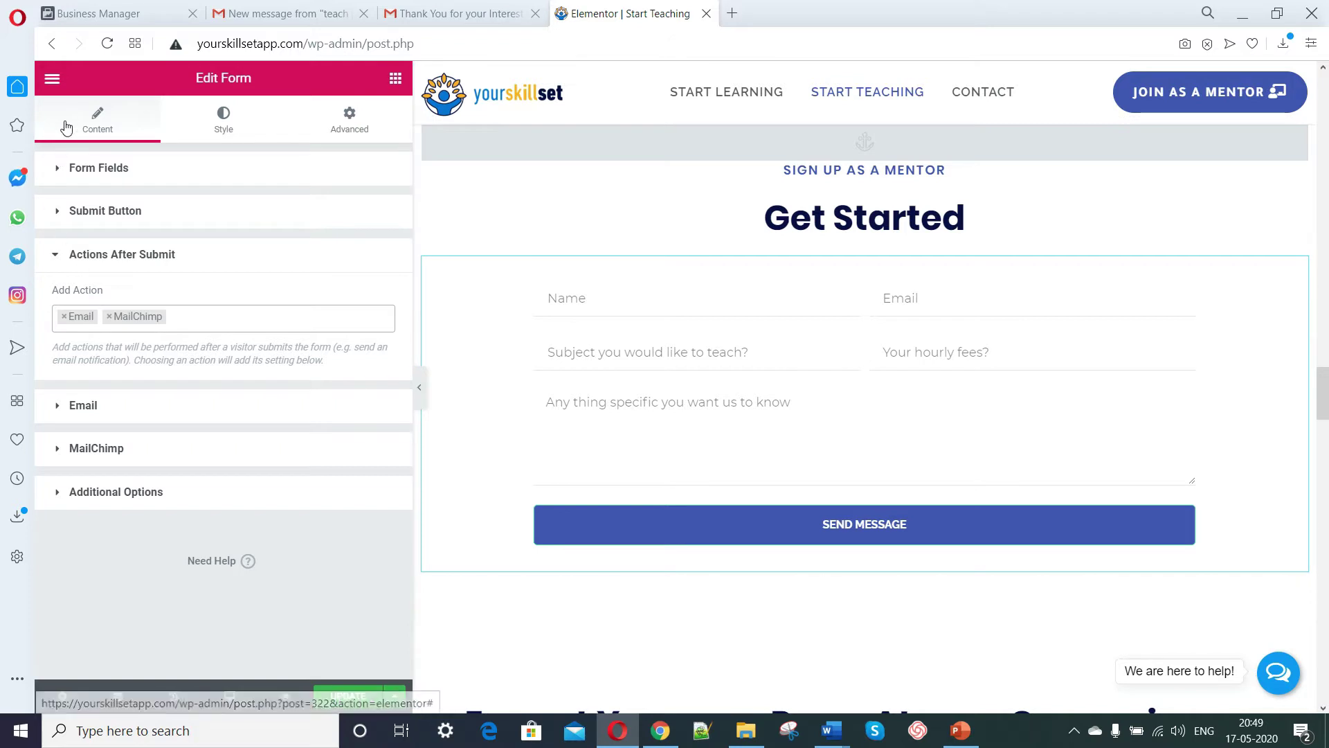
Name the sign-up form "Teach Page".
{"action": "left_click", "coordinate": [58, 170]}
{"action": "left_click", "coordinate": [58, 171]}
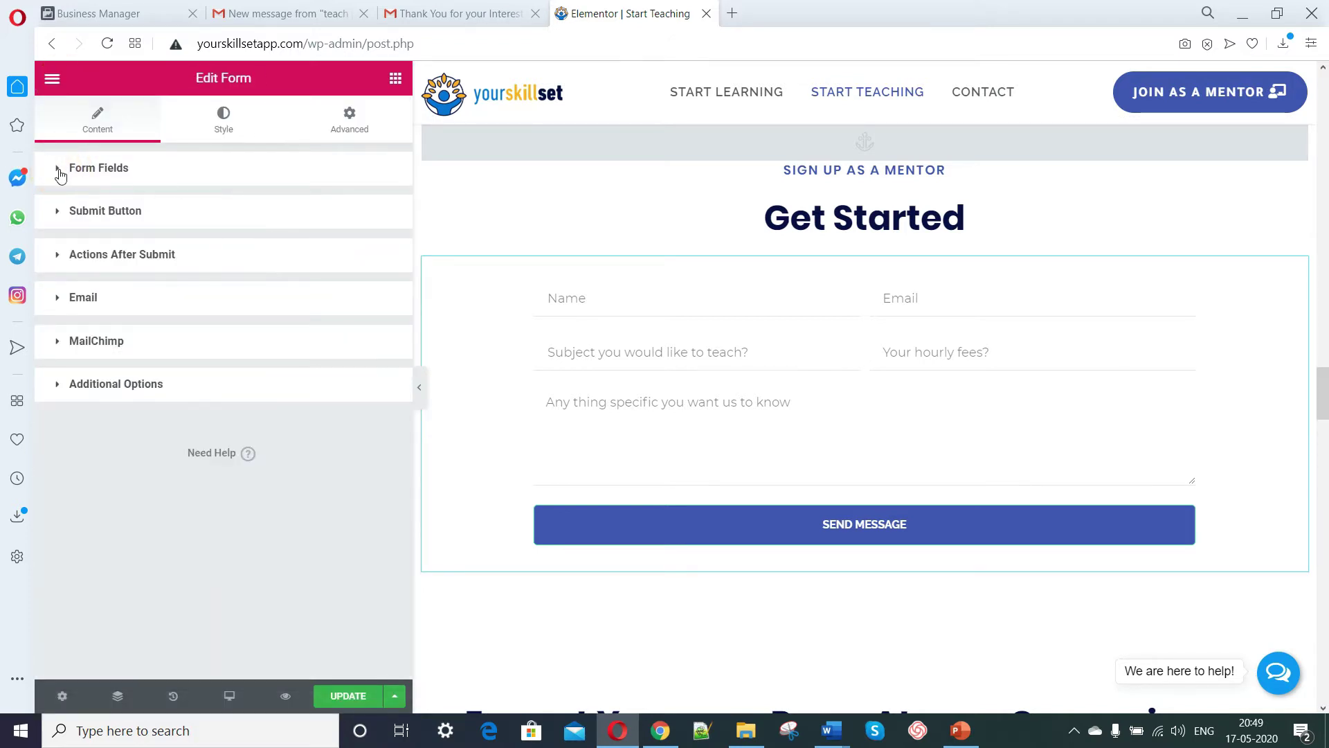
{"action": "left_click", "coordinate": [60, 170]}
{"action": "left_click", "coordinate": [214, 214]}
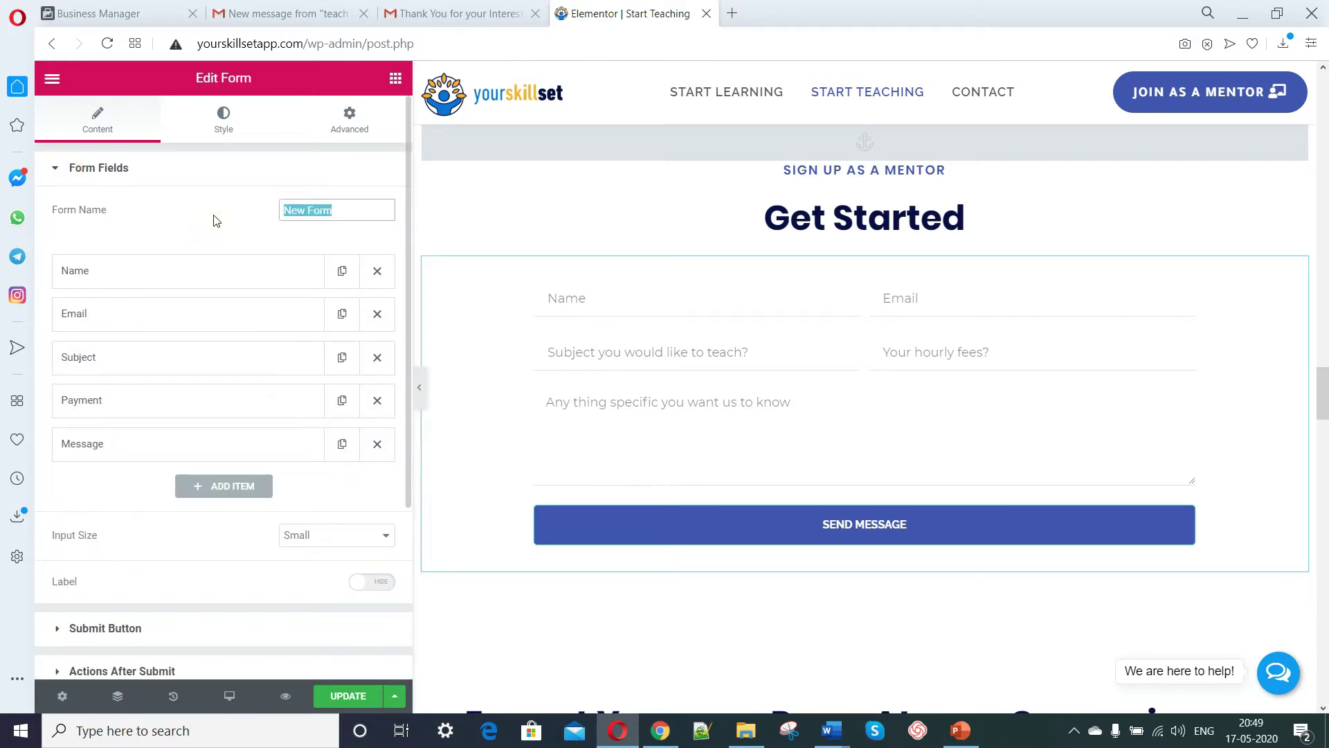
{"action": "type", "text": "Teach Page"}
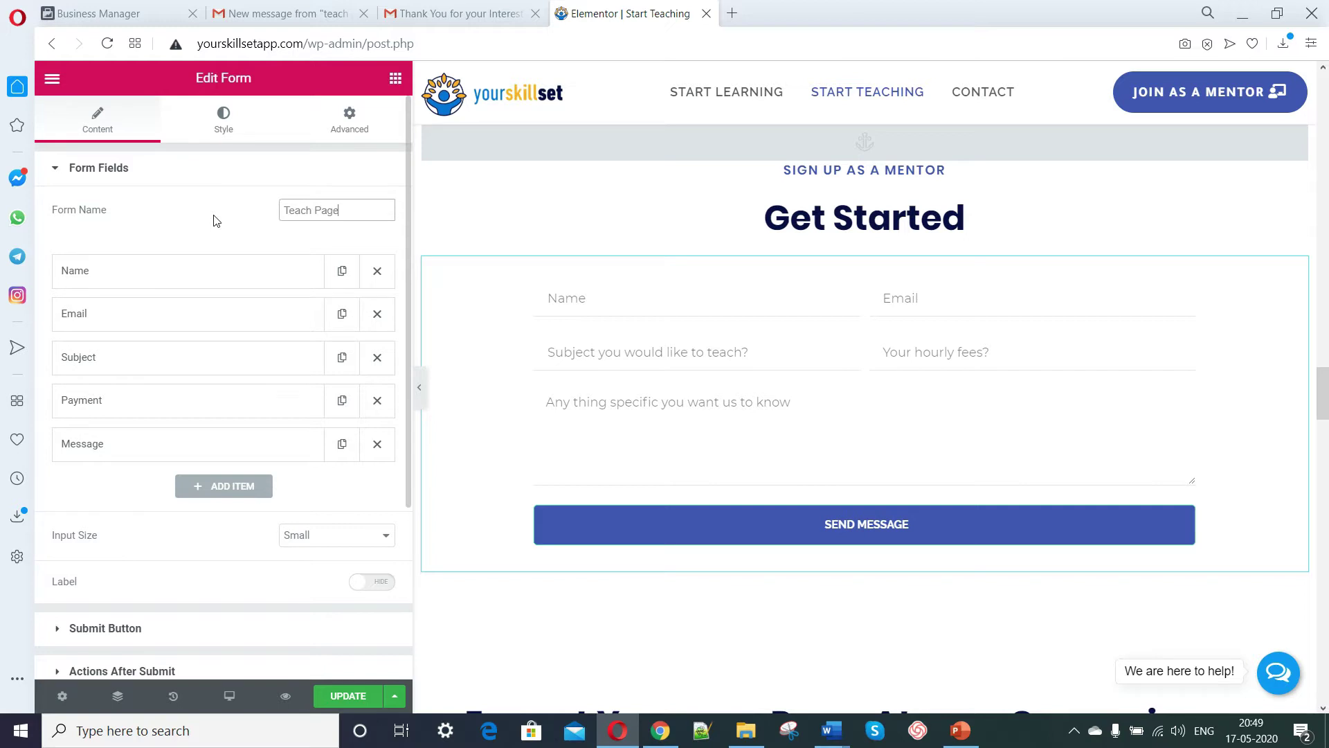
Remove MailChimp from the sign-up form's actions after submit, keeping only Email.
{"action": "left_click", "coordinate": [57, 169]}
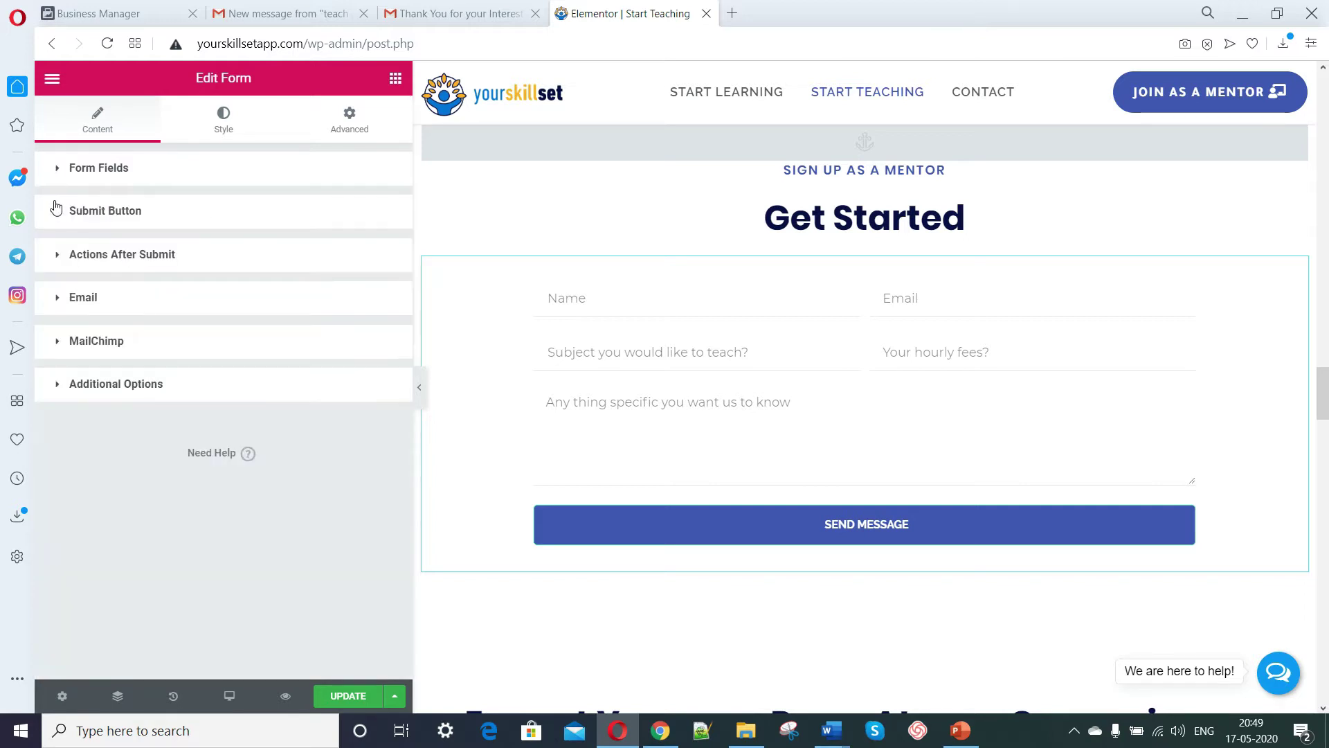
{"action": "left_click", "coordinate": [60, 266]}
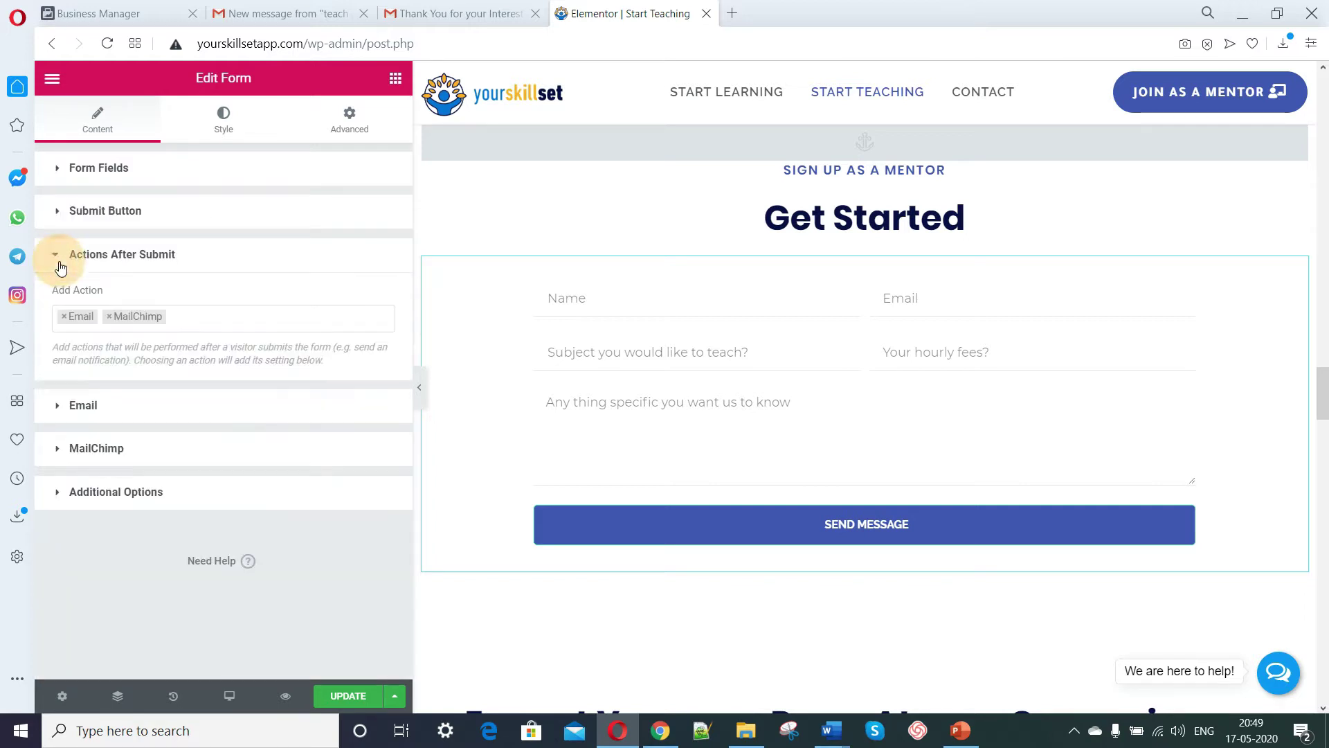
{"action": "left_click", "coordinate": [109, 317]}
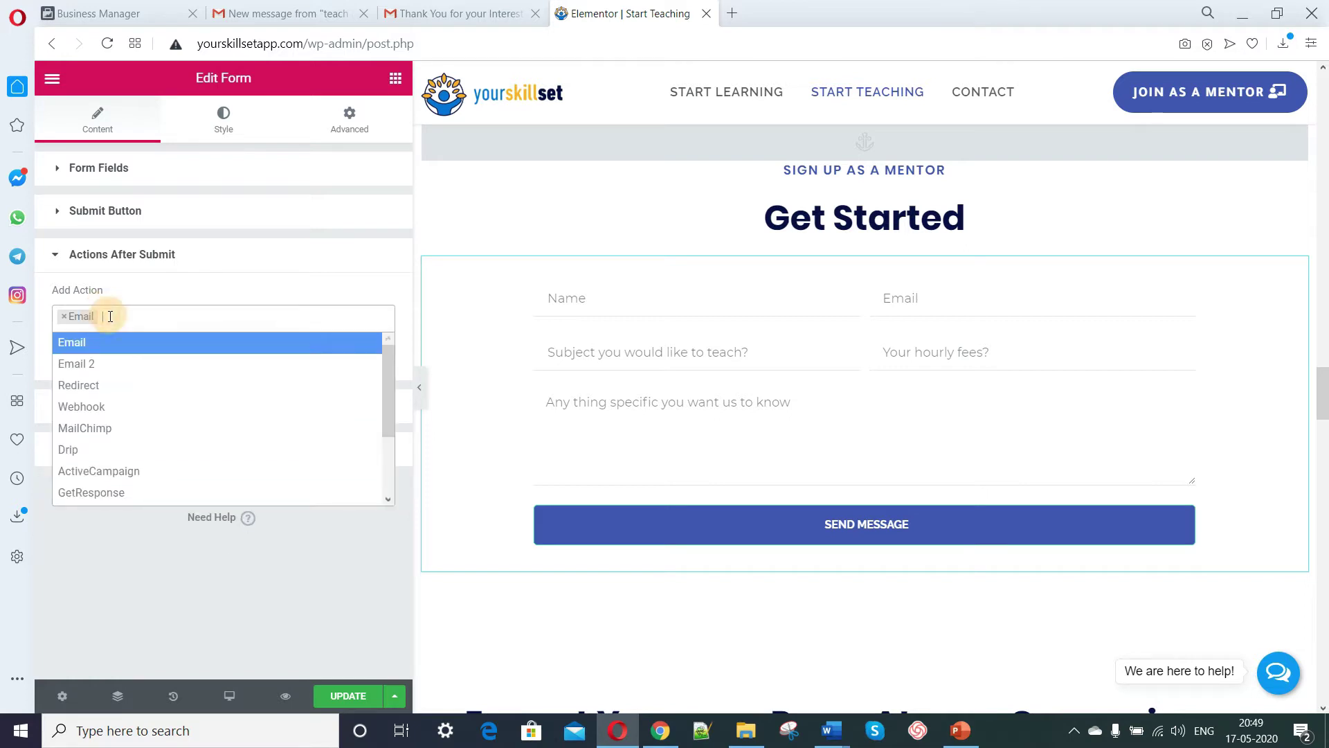
{"action": "left_click", "coordinate": [110, 317]}
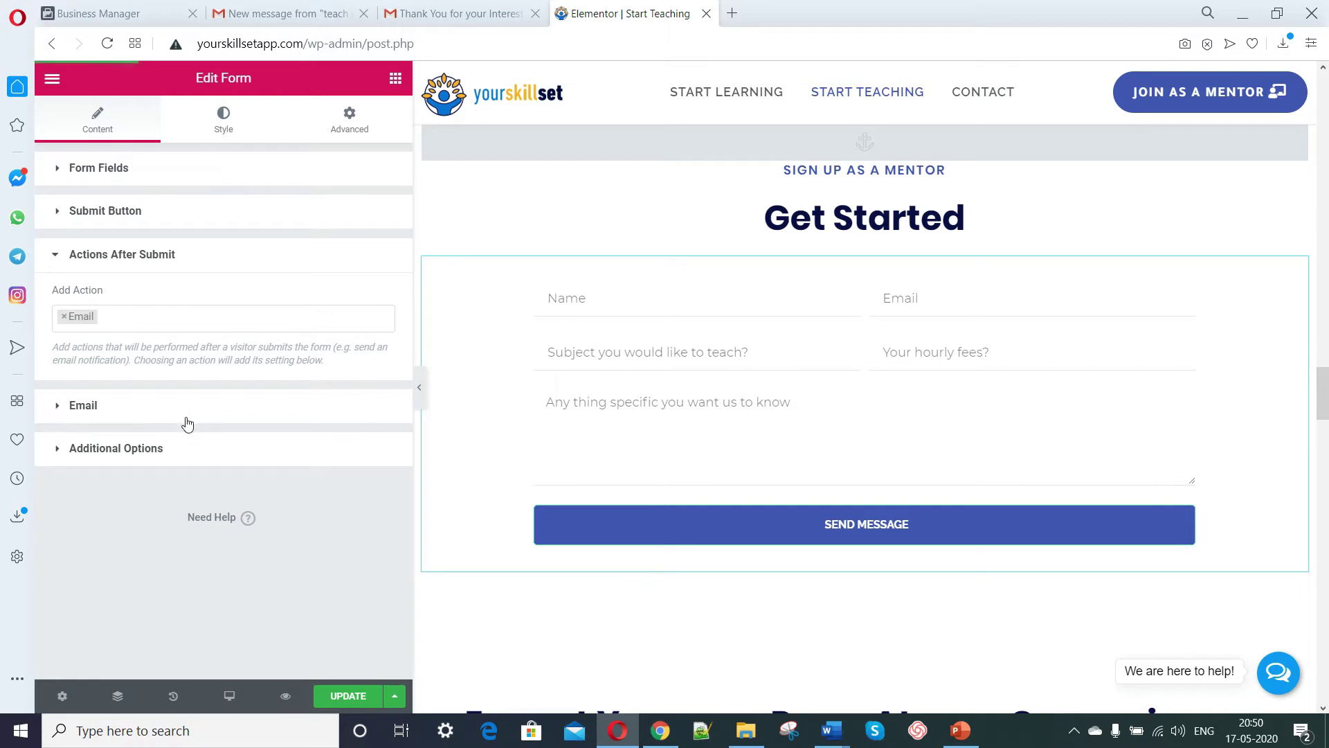
Set the subject of the form's Email action to New message from "Teach Page".
{"action": "left_click", "coordinate": [58, 406]}
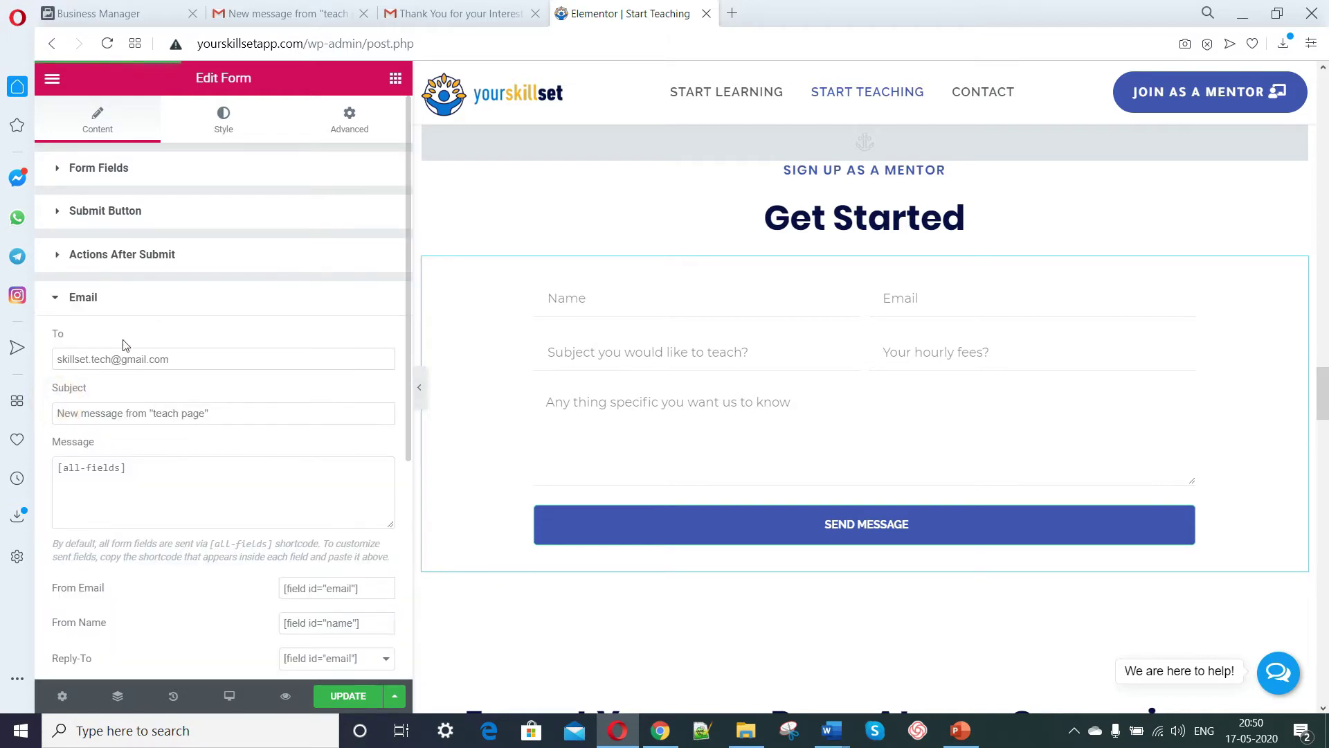
{"action": "scroll", "coordinate": [134, 332], "scroll_direction": "down", "scroll_amount": 3}
{"action": "scroll", "coordinate": [134, 332], "scroll_direction": "up", "scroll_amount": 2}
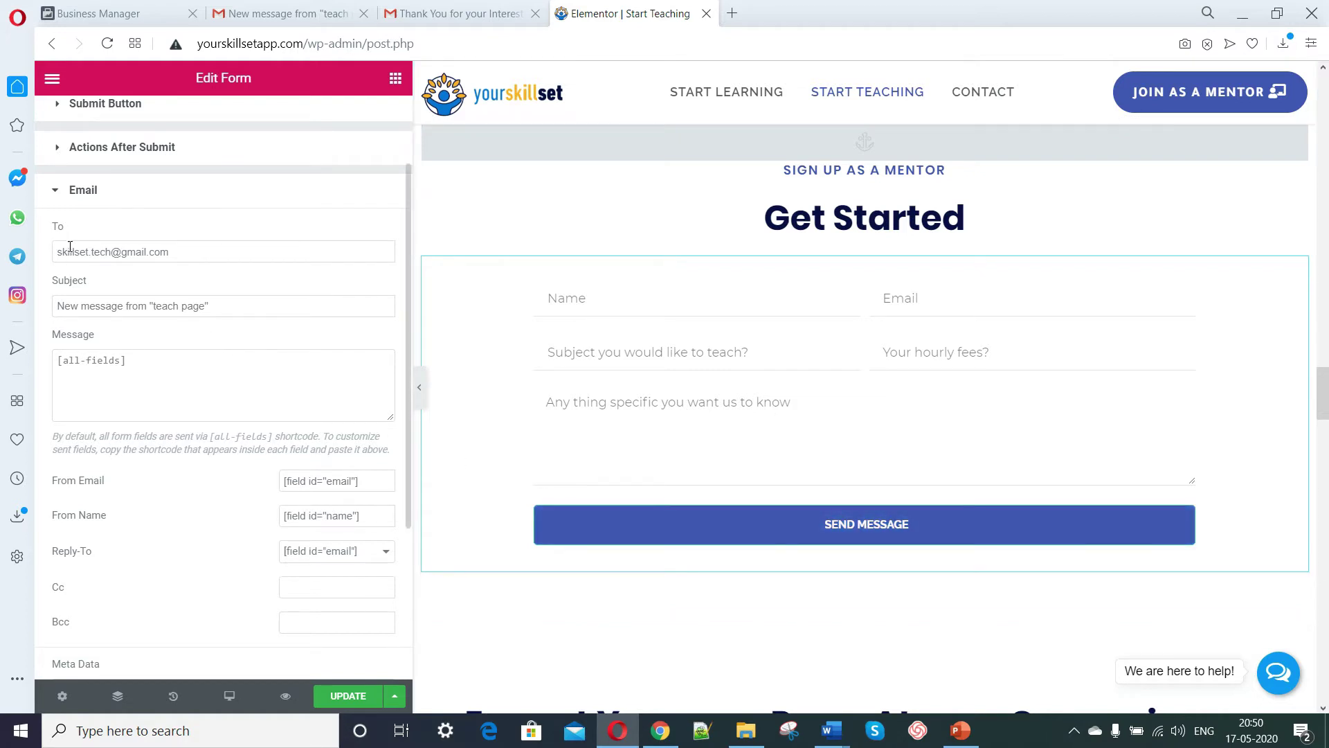
{"action": "left_click_drag", "start_coordinate": [60, 252], "coordinate": [87, 306]}
{"action": "left_click", "coordinate": [153, 305]}
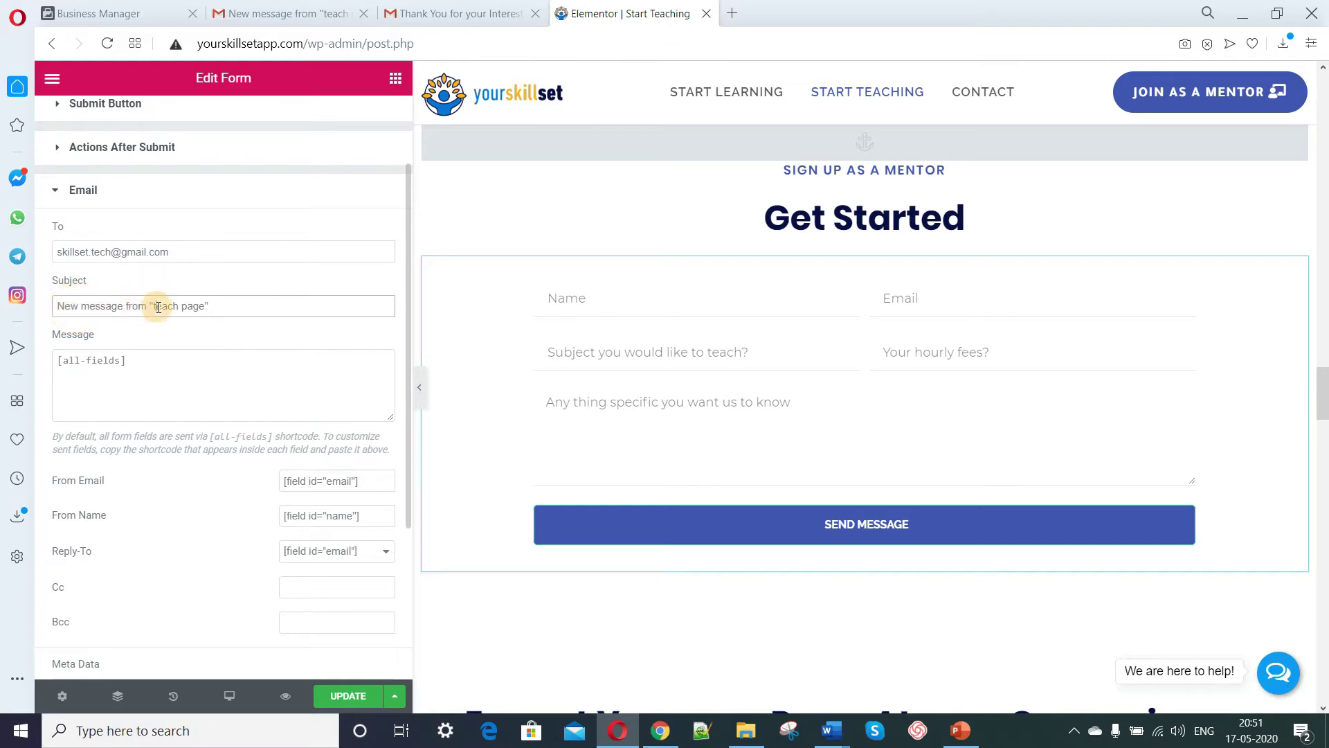
{"action": "key", "text": "BackSpace"}
{"action": "type", "text": "T"}
{"action": "left_click", "coordinate": [187, 307]}
{"action": "key", "text": "BackSpace"}
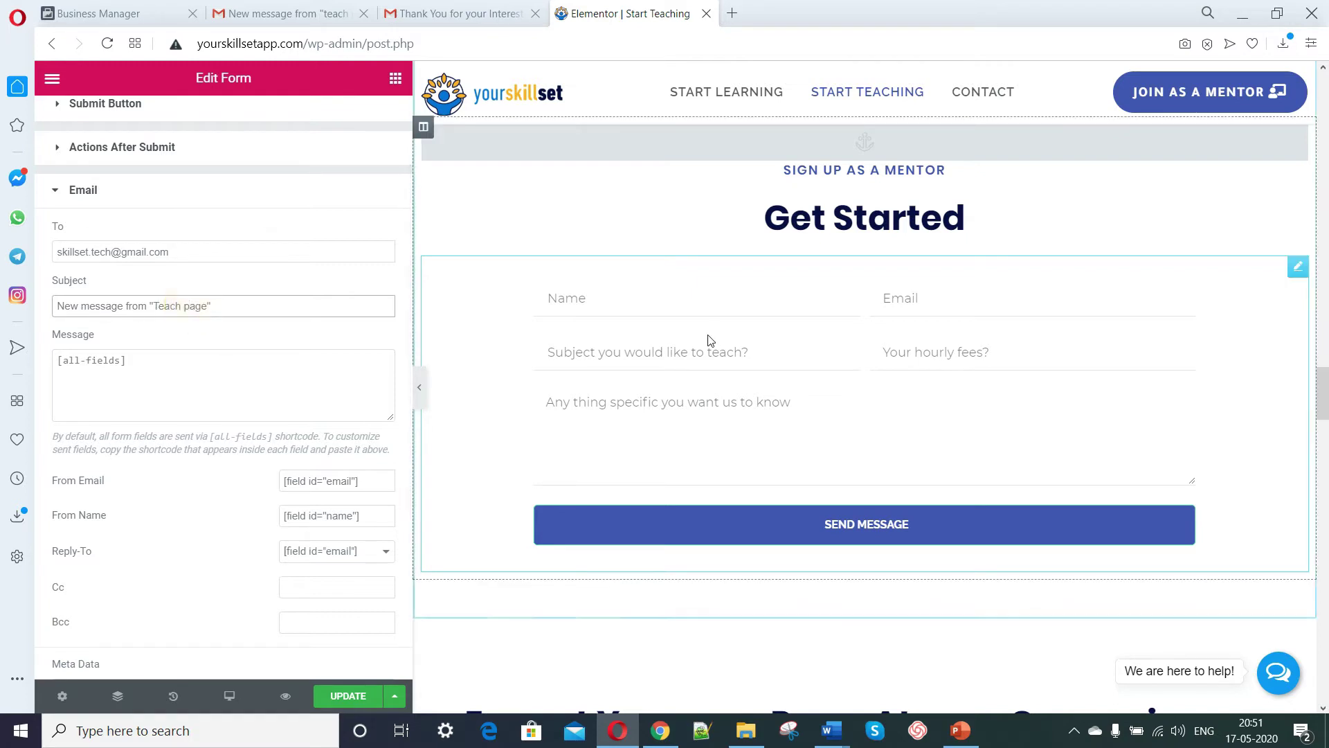
{"action": "type", "text": "P"}
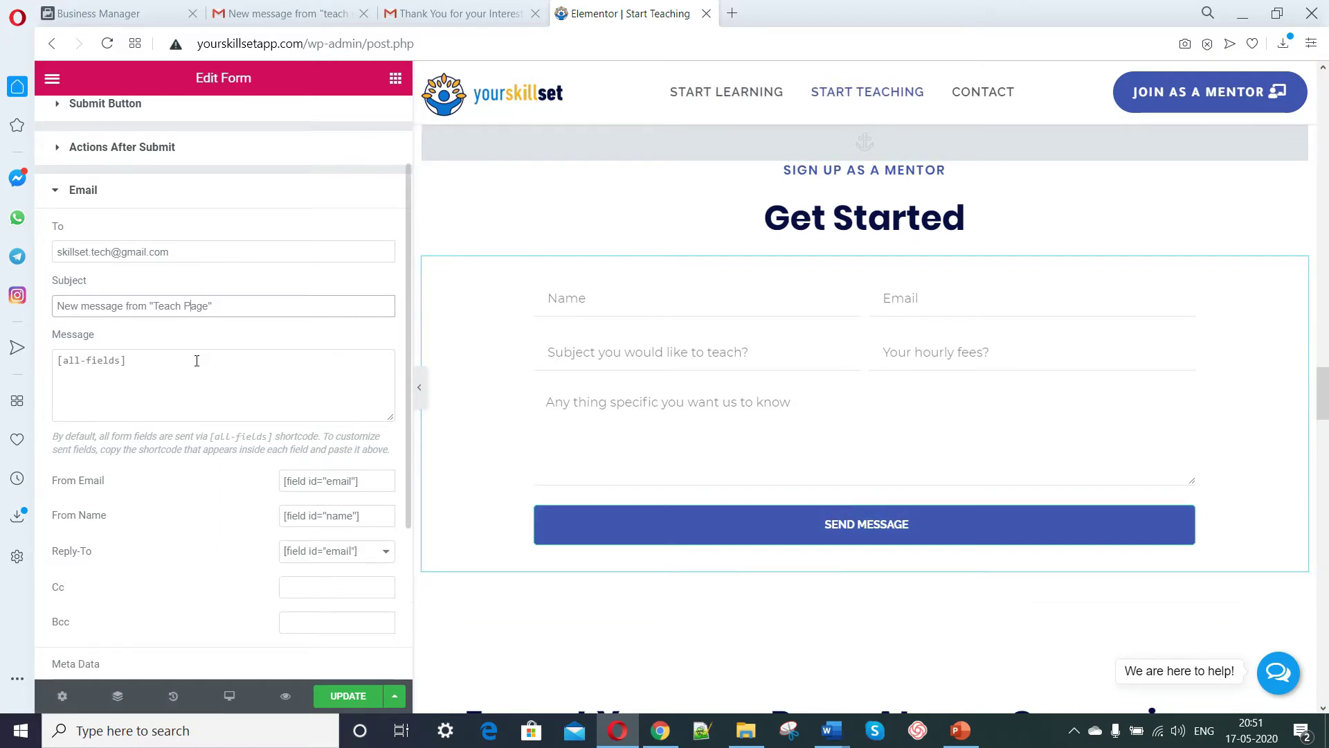
Examine the message shortcode and the From Email setting of the Email action.
{"action": "left_click_drag", "start_coordinate": [196, 360], "coordinate": [54, 347]}
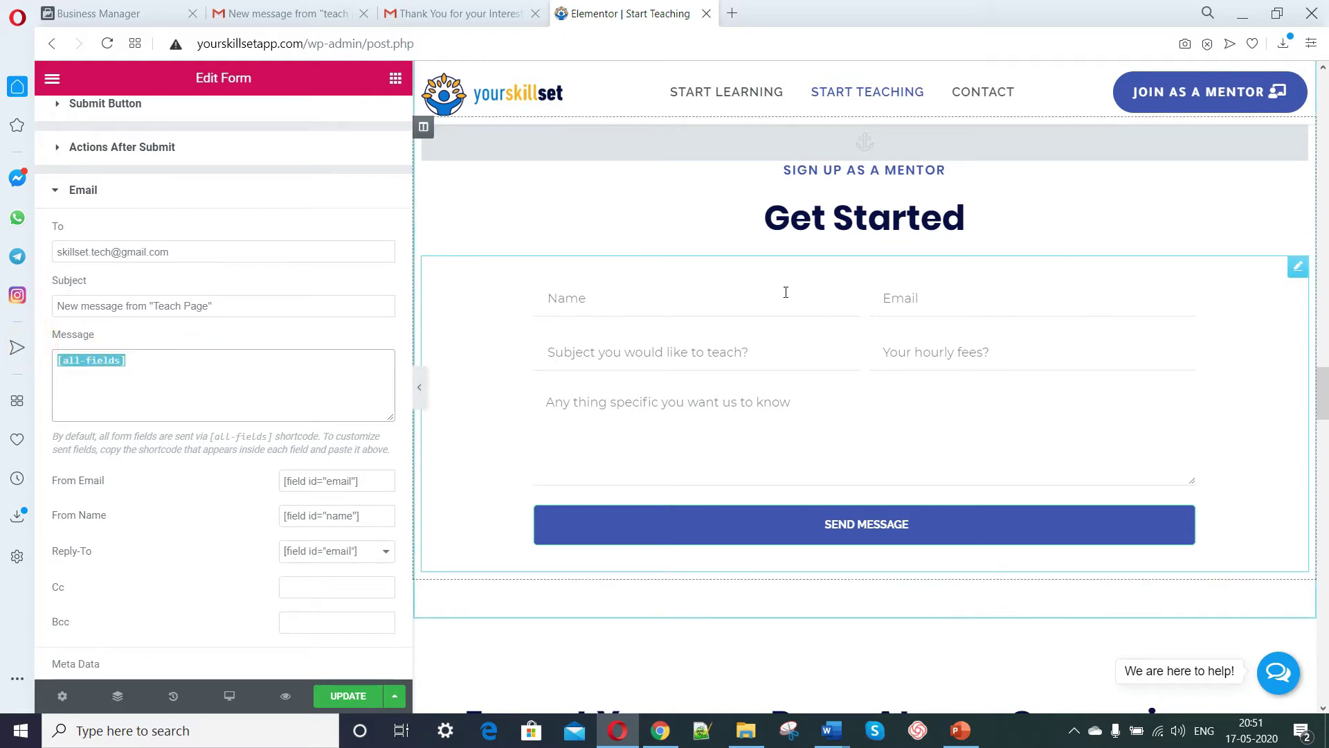
{"action": "left_click", "coordinate": [103, 360]}
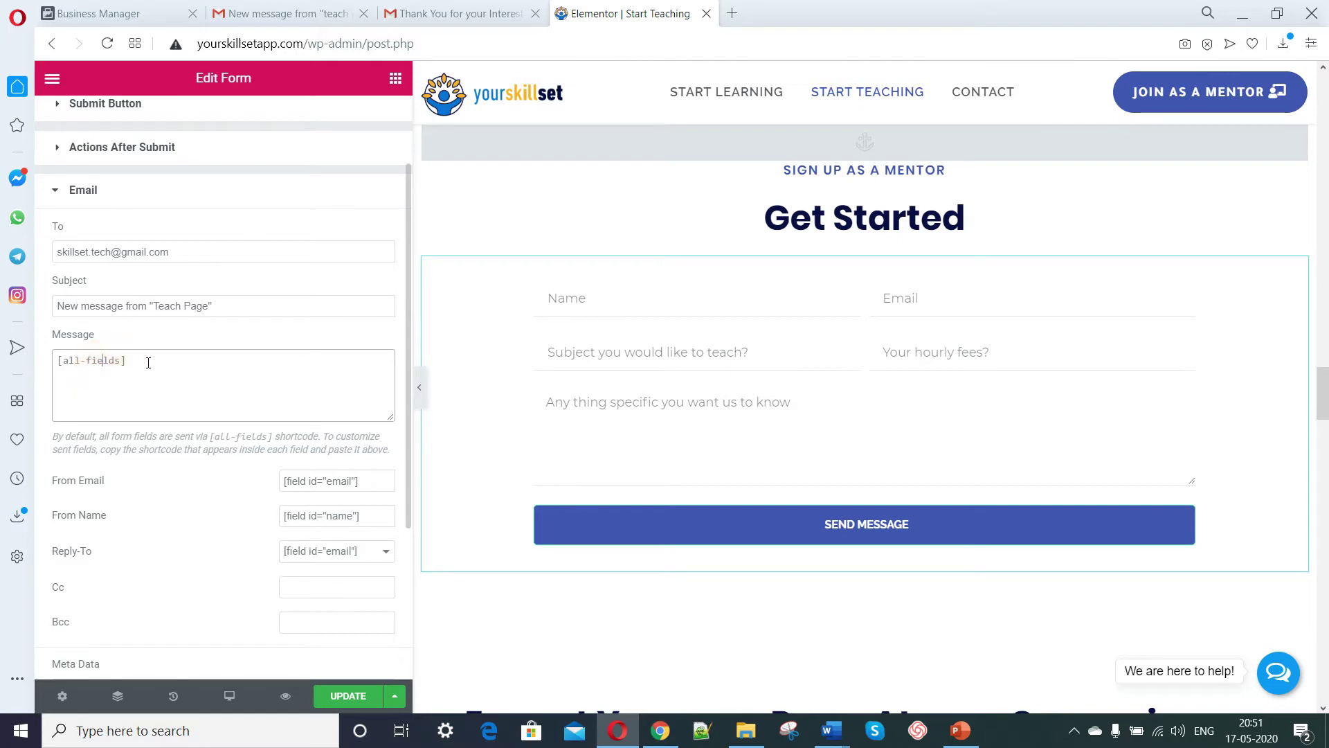
{"action": "left_click_drag", "start_coordinate": [148, 363], "coordinate": [9, 351]}
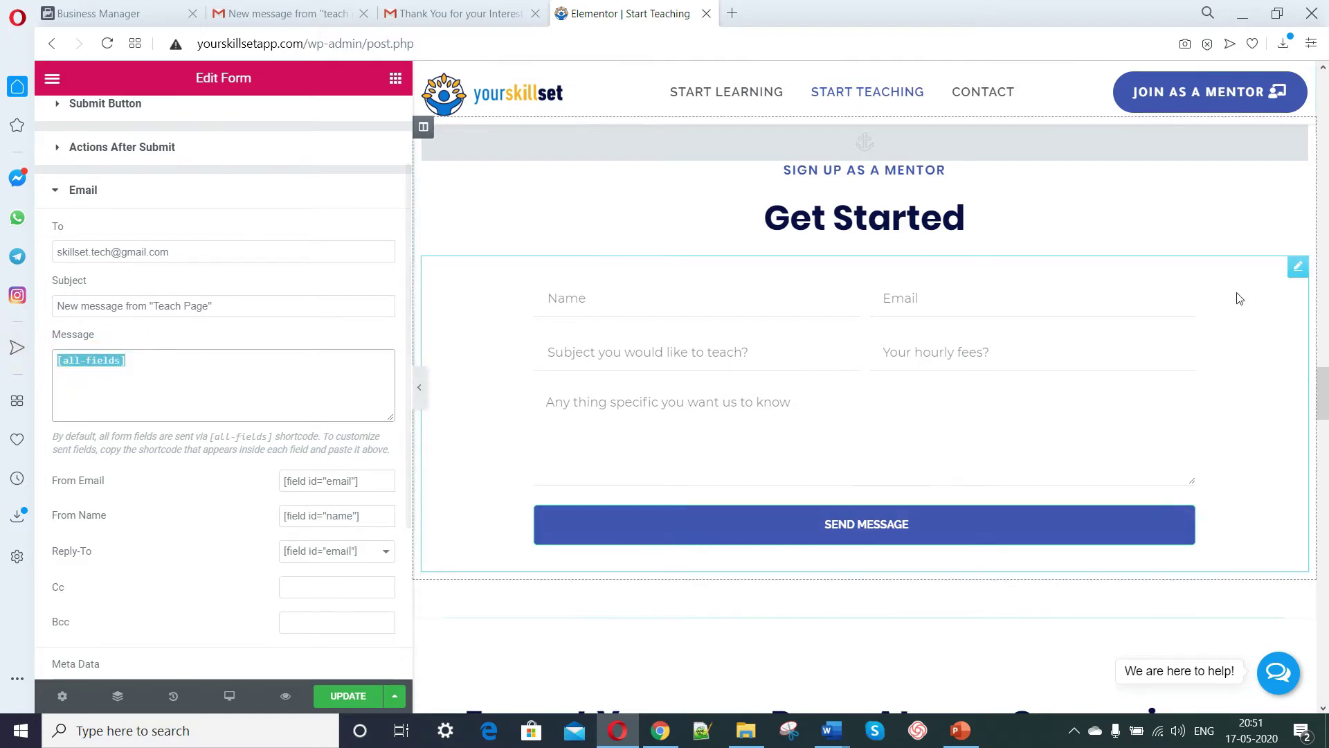
{"action": "left_click", "coordinate": [136, 360]}
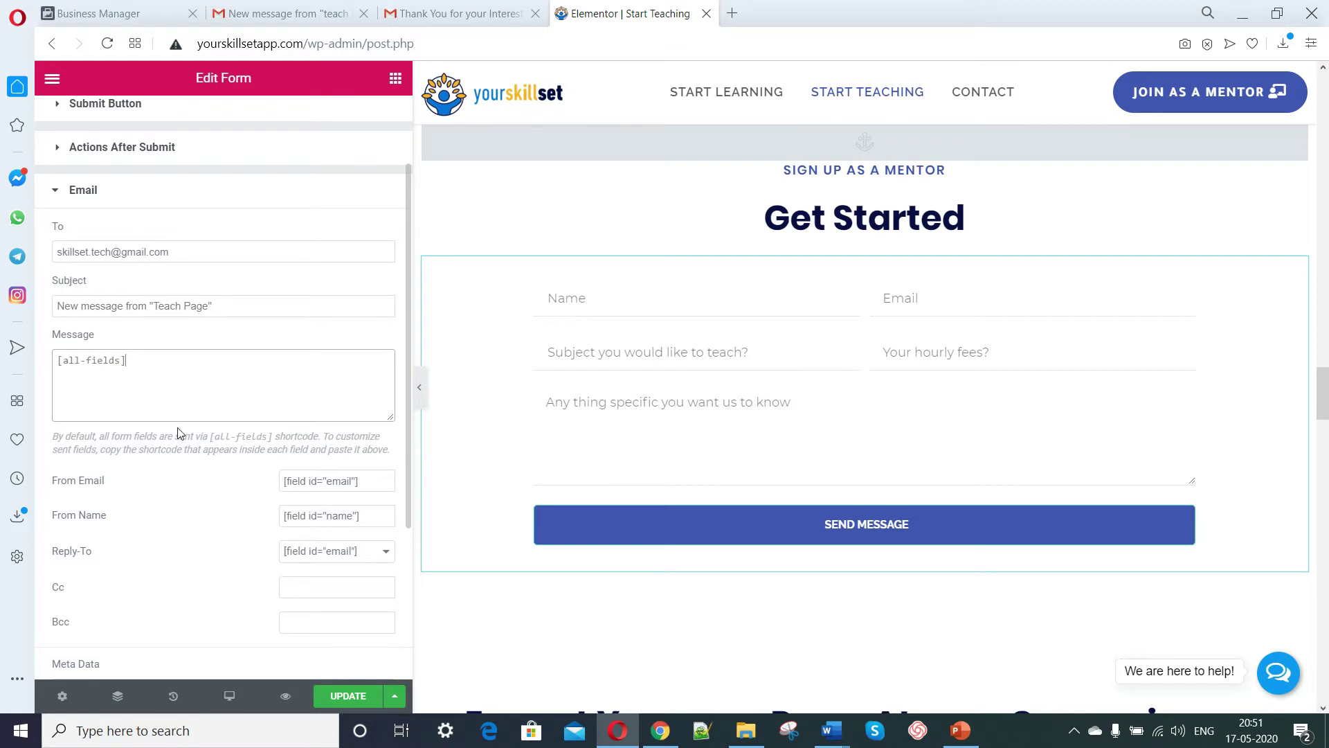
{"action": "scroll", "coordinate": [180, 433], "scroll_direction": "up", "scroll_amount": 2}
{"action": "scroll", "coordinate": [180, 433], "scroll_direction": "down", "scroll_amount": 3}
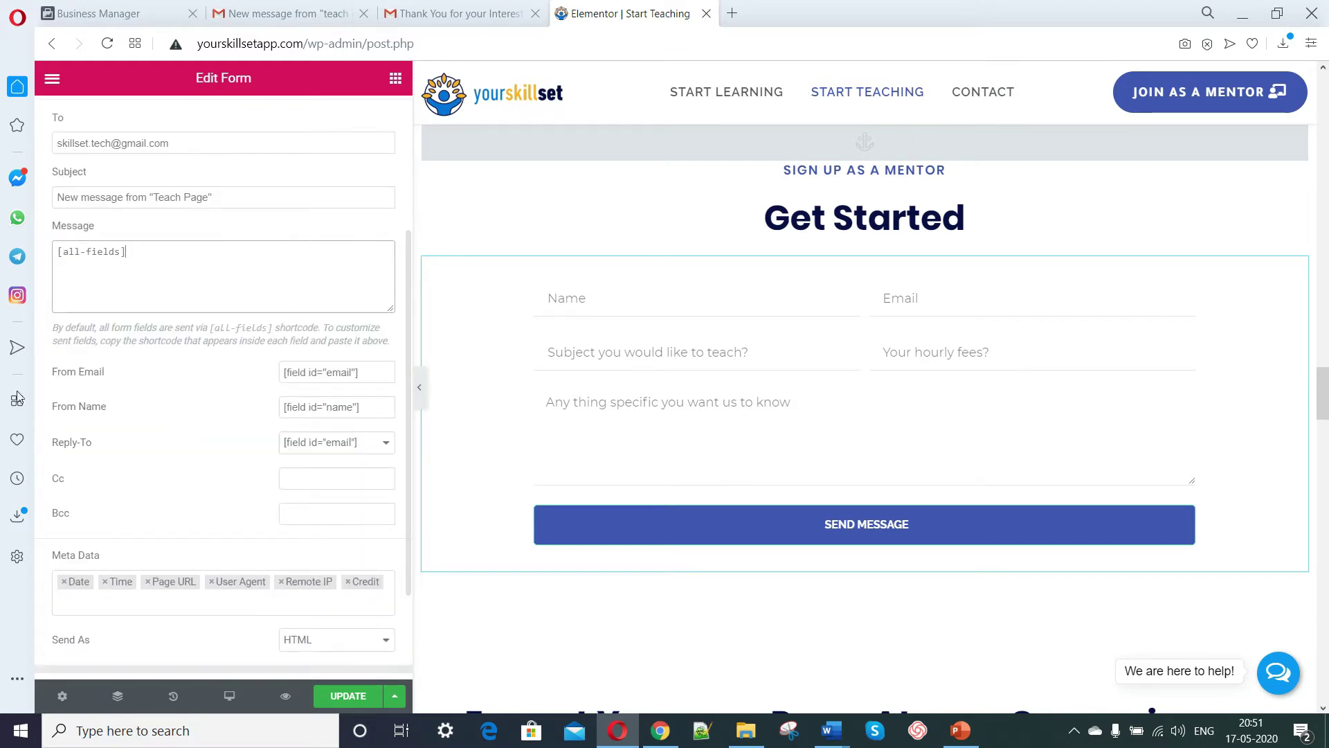
{"action": "left_click", "coordinate": [190, 375]}
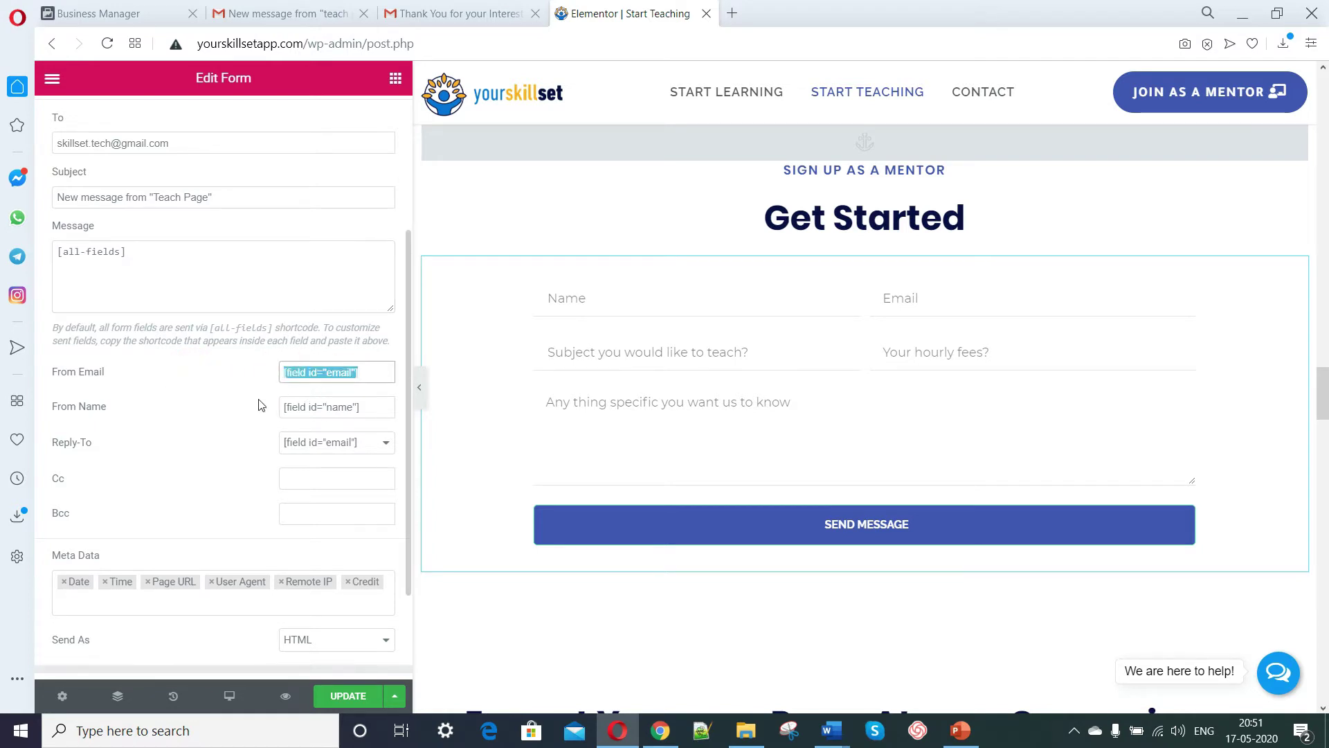
{"action": "left_click", "coordinate": [231, 404]}
{"action": "scroll", "coordinate": [233, 423], "scroll_direction": "up", "scroll_amount": 3}
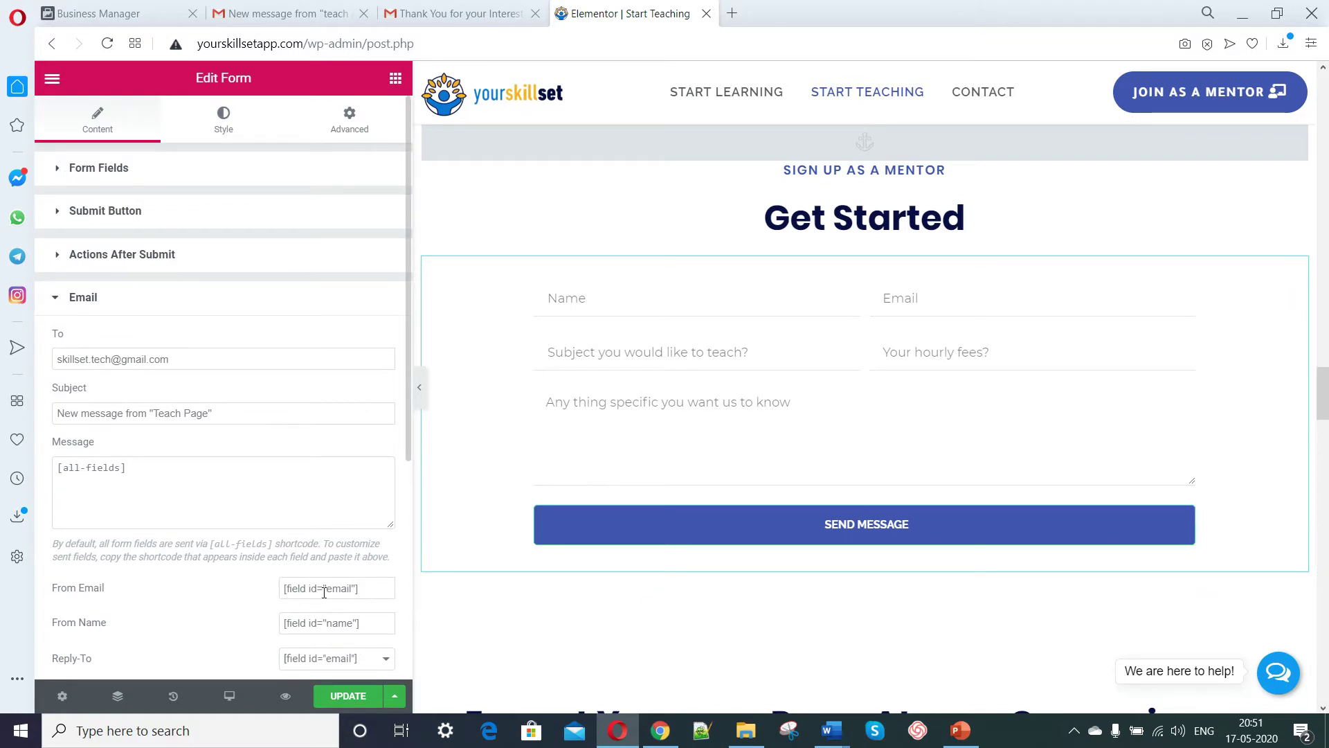
Look up the shortcode of the form's Email field in that field's advanced settings.
{"action": "left_click", "coordinate": [54, 172]}
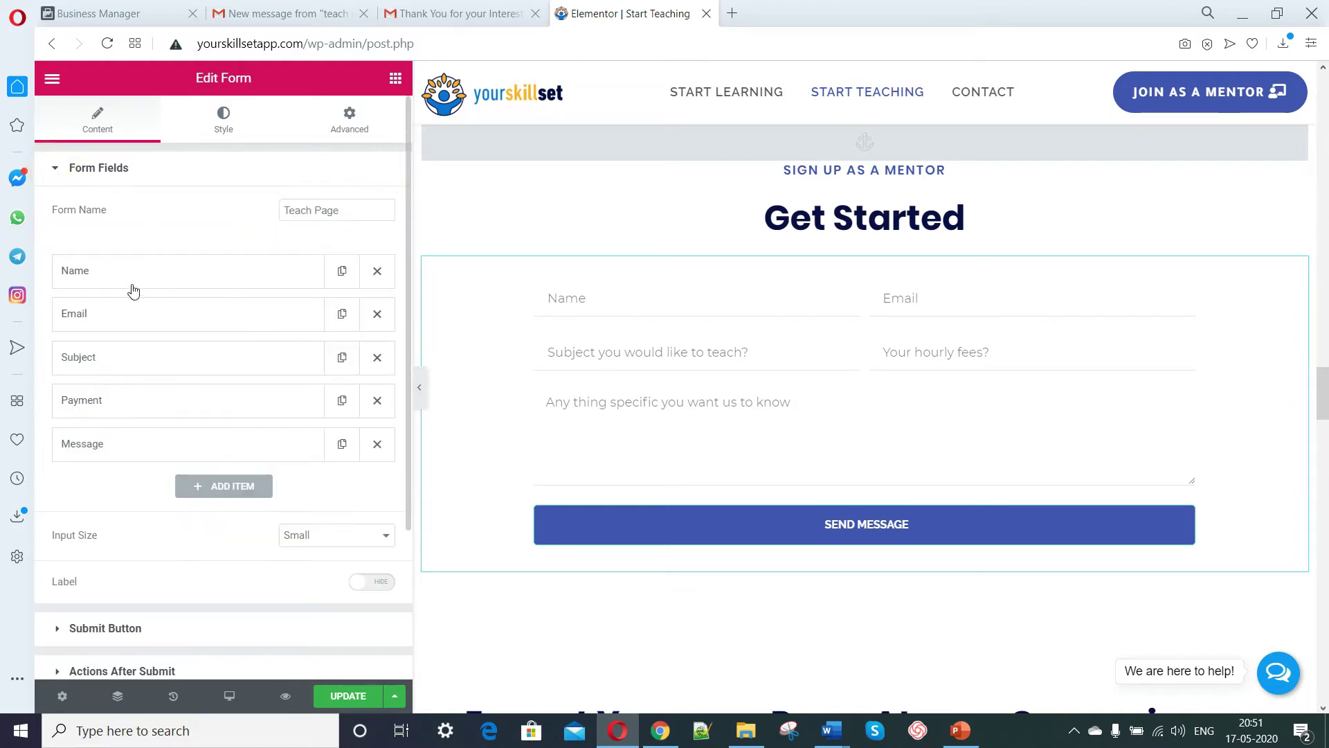
{"action": "left_click", "coordinate": [105, 321]}
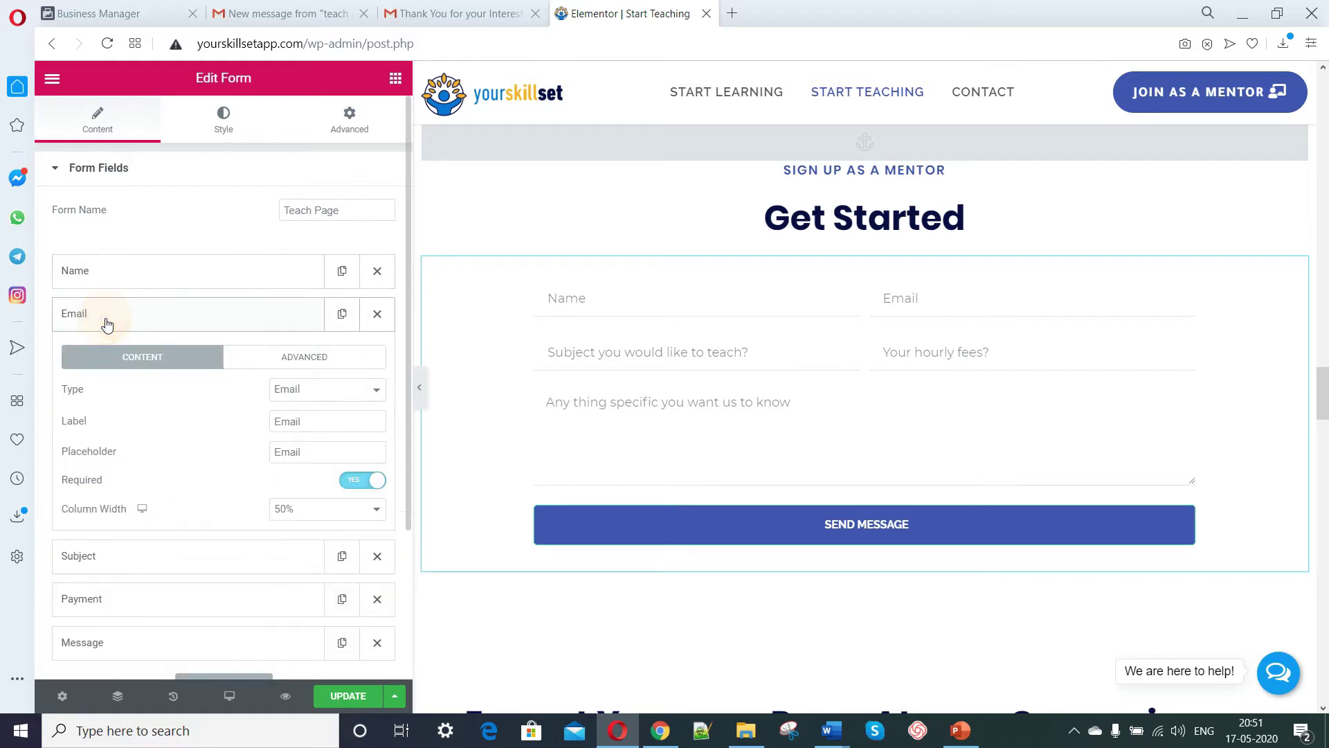
{"action": "left_click", "coordinate": [328, 360]}
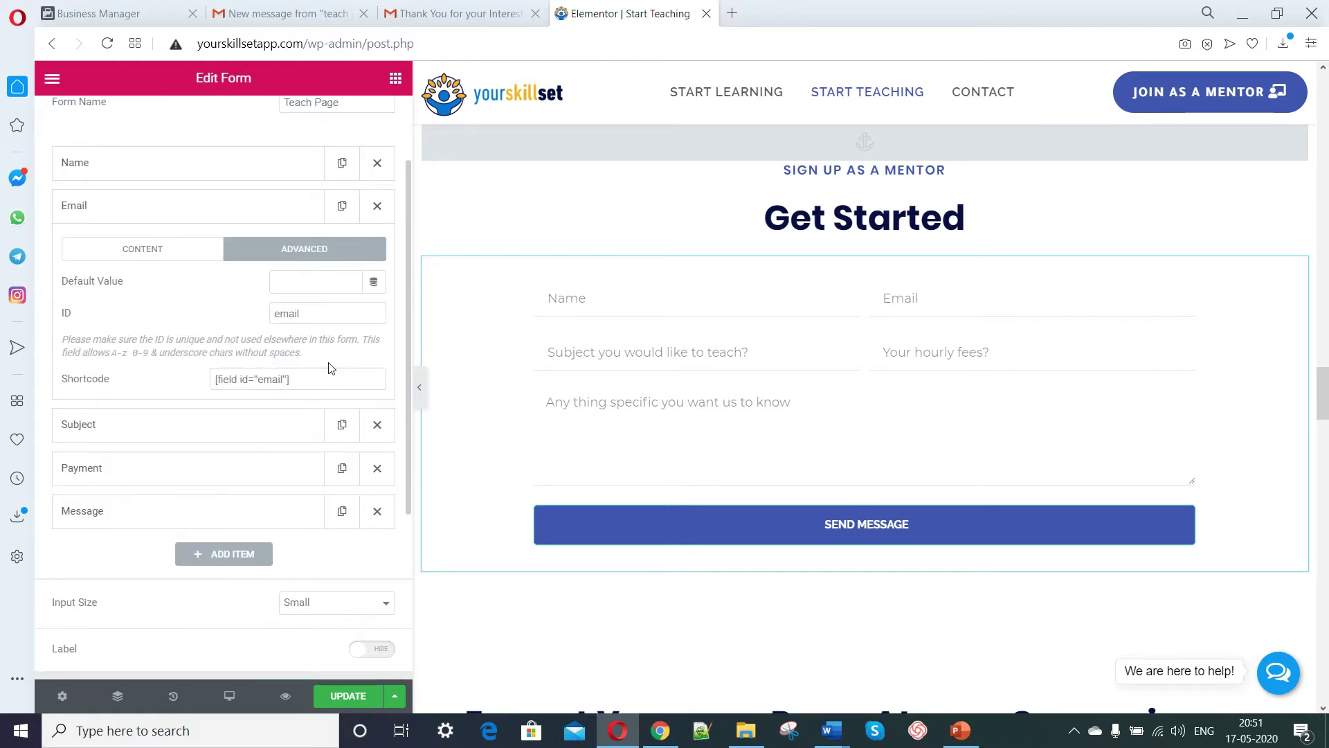
{"action": "scroll", "coordinate": [328, 364], "scroll_direction": "down", "scroll_amount": 2}
{"action": "left_click", "coordinate": [318, 380]}
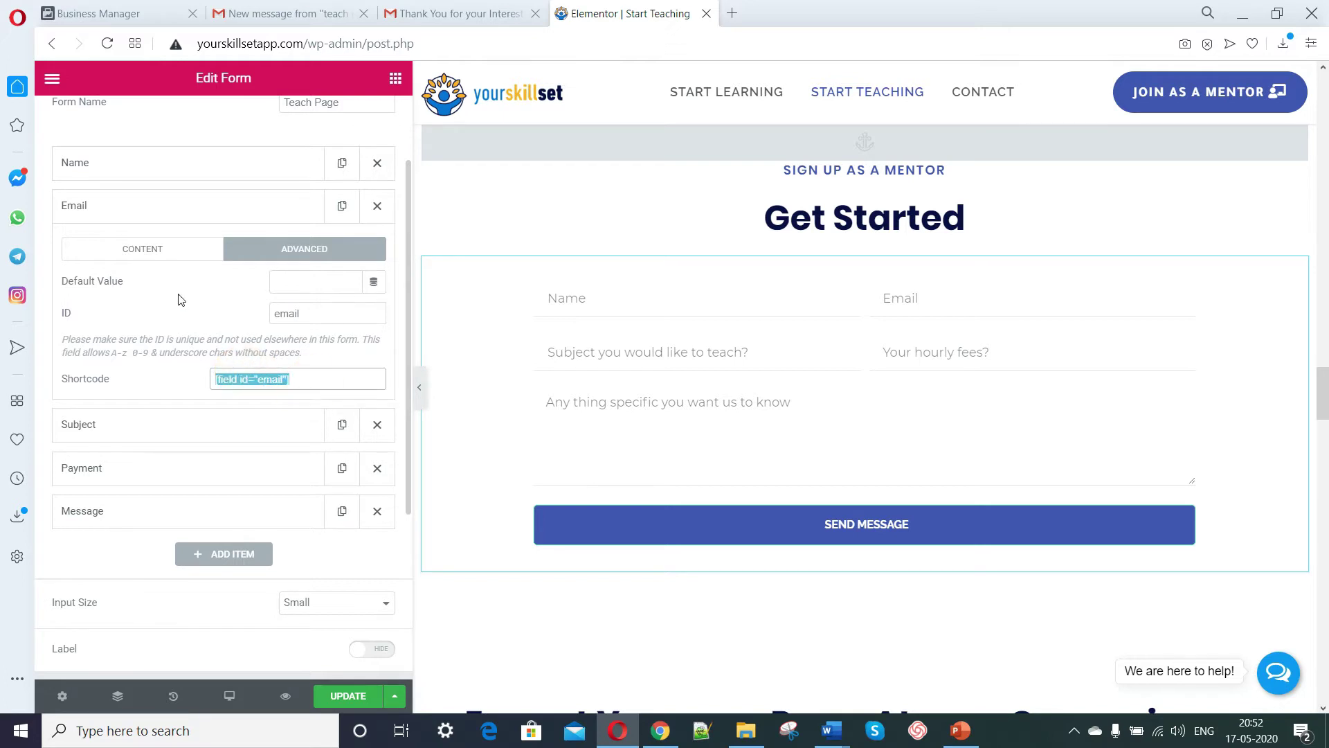
{"action": "scroll", "coordinate": [134, 274], "scroll_direction": "up", "scroll_amount": 2}
{"action": "left_click", "coordinate": [55, 170]}
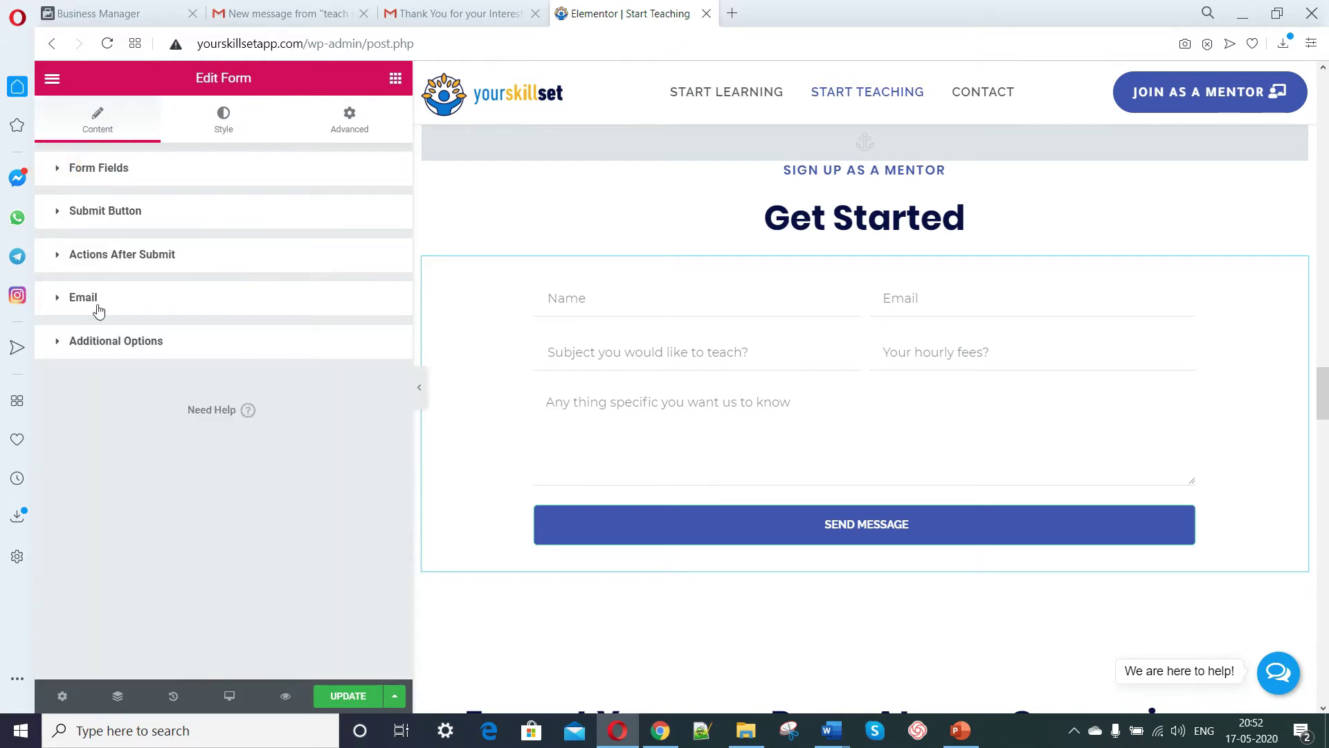
Compare the Email action's From Email, From Name and Reply-To settings with the matching fields in the form preview.
{"action": "left_click", "coordinate": [60, 297]}
{"action": "scroll", "coordinate": [221, 332], "scroll_direction": "down", "scroll_amount": 3}
{"action": "scroll", "coordinate": [222, 332], "scroll_direction": "down", "scroll_amount": 2}
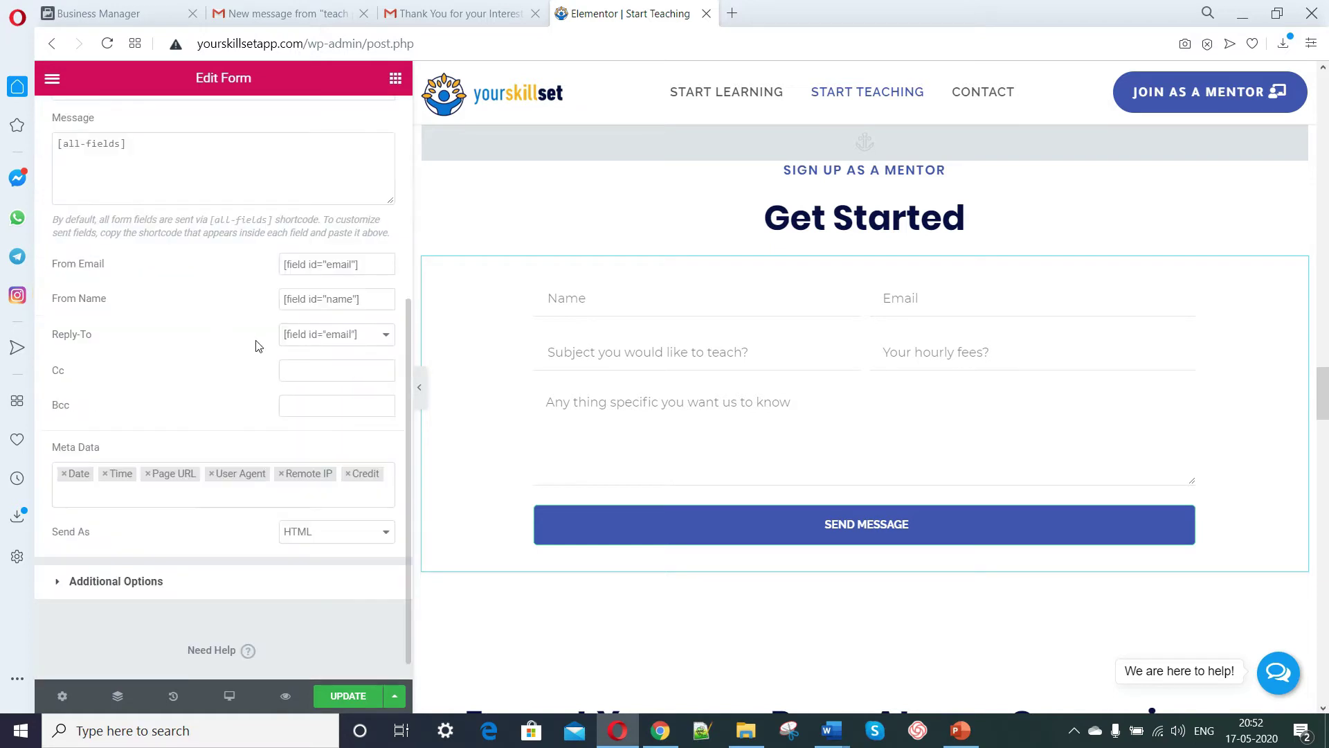
{"action": "left_click", "coordinate": [129, 257]}
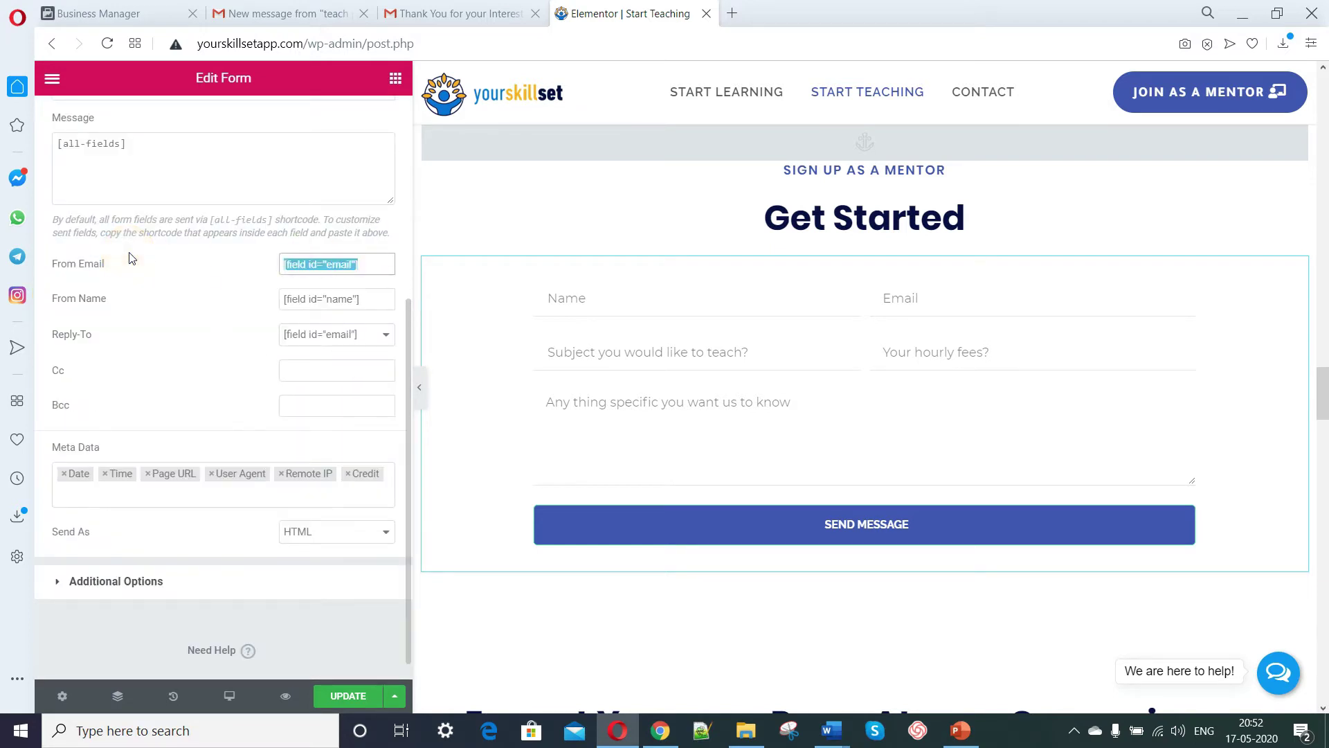
{"action": "left_click", "coordinate": [131, 251]}
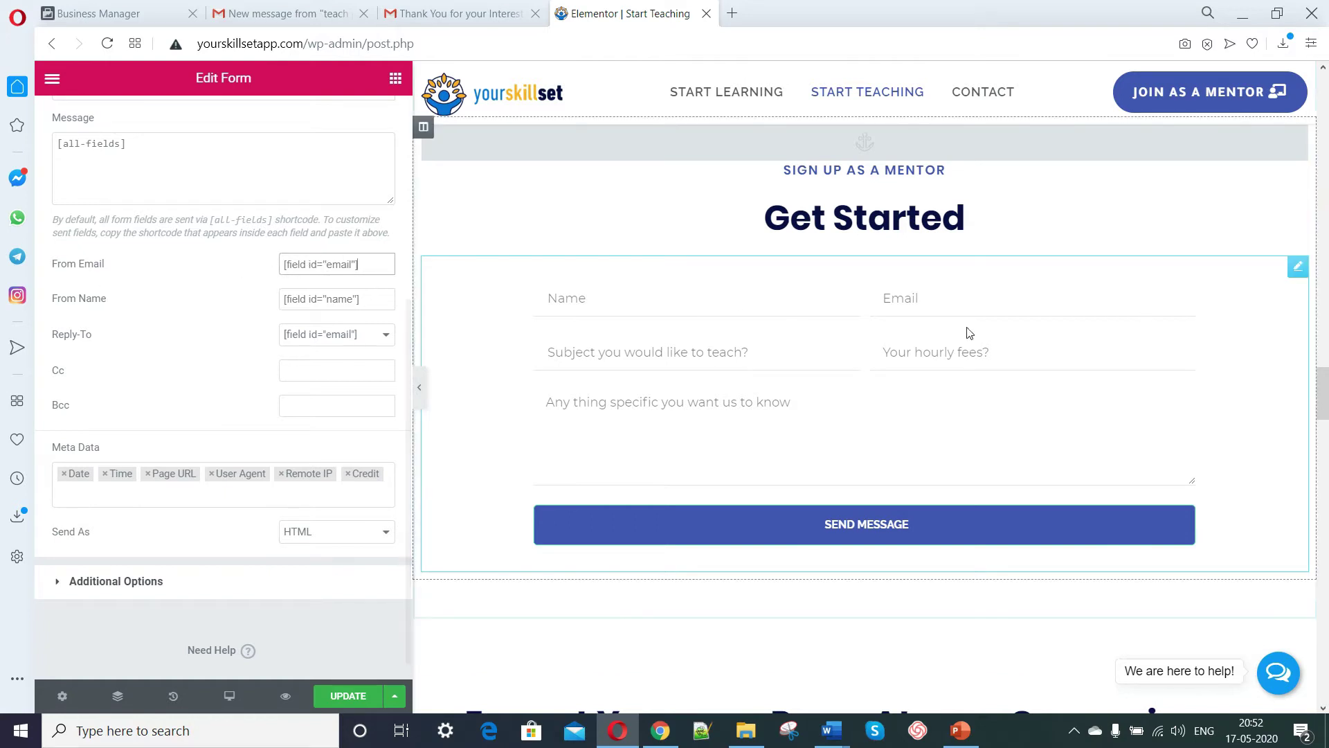
{"action": "left_click", "coordinate": [909, 300]}
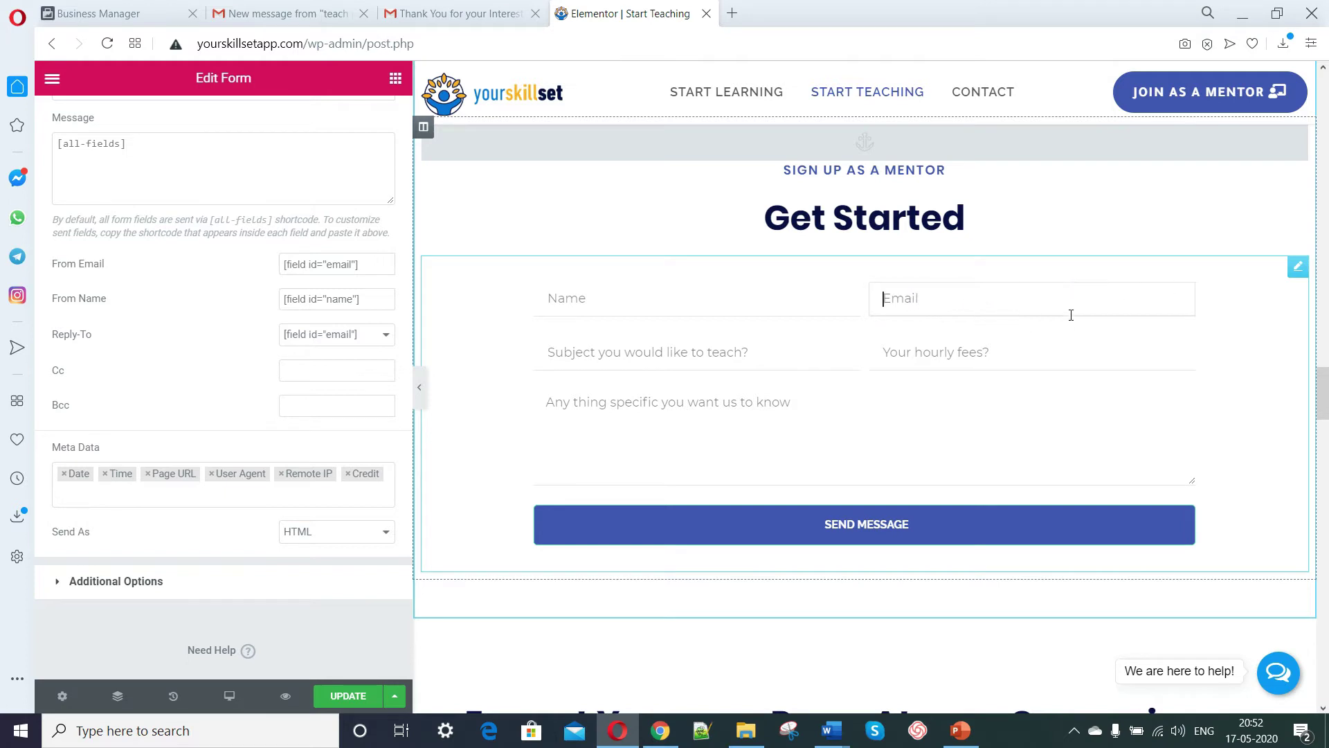
{"action": "left_click", "coordinate": [346, 296]}
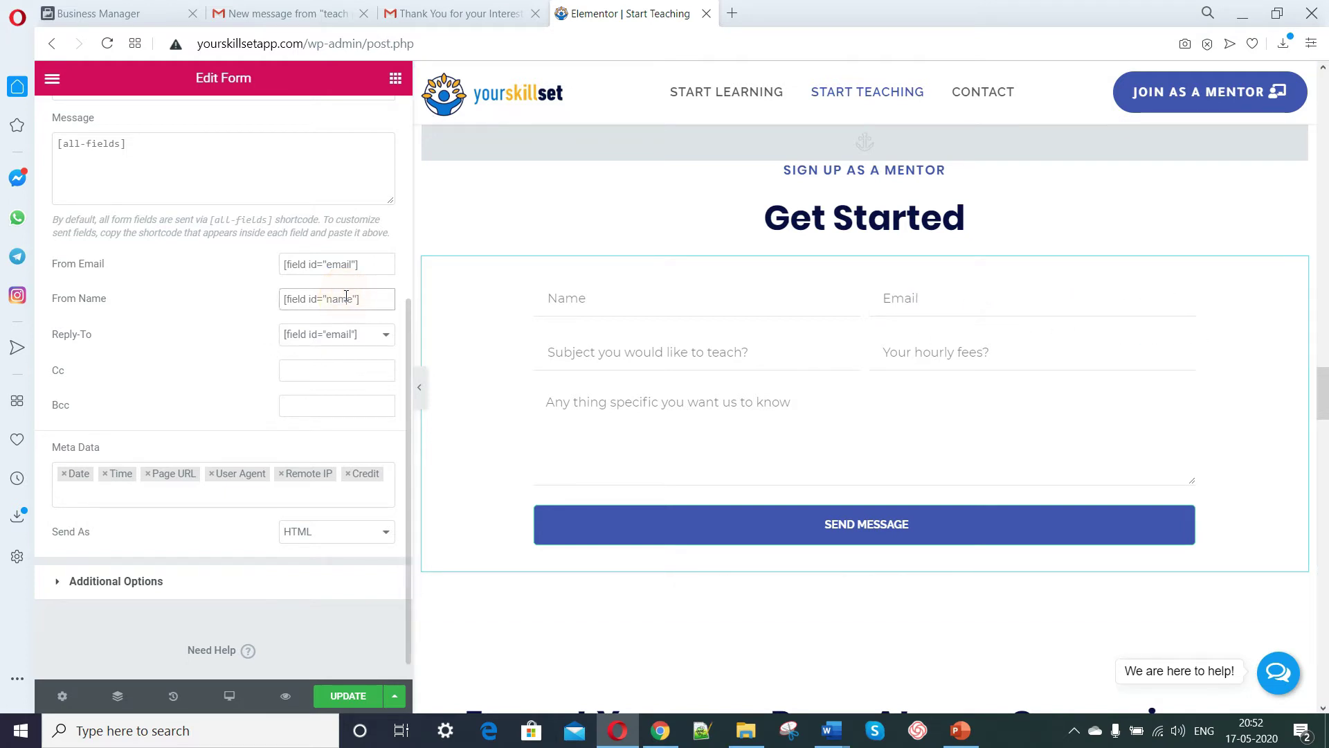
{"action": "left_click", "coordinate": [660, 295]}
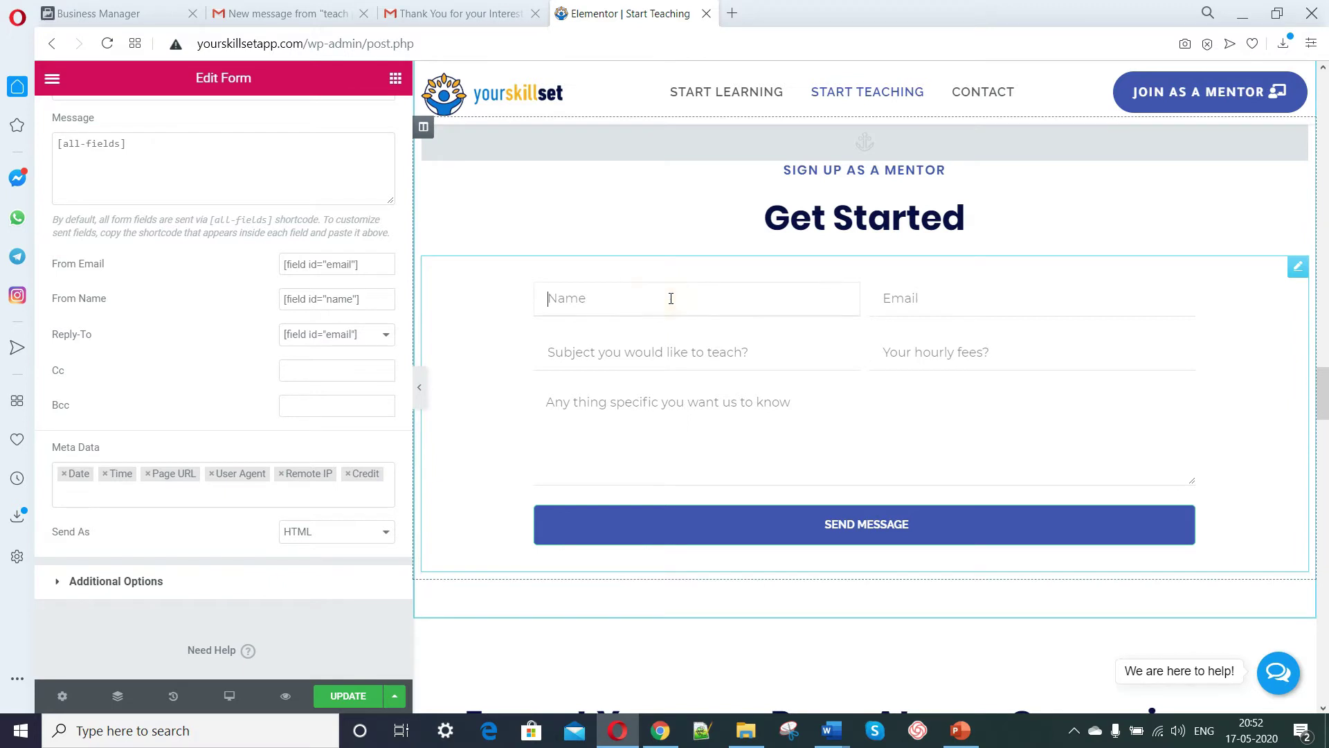
{"action": "left_click", "coordinate": [316, 304]}
{"action": "left_click", "coordinate": [326, 335]}
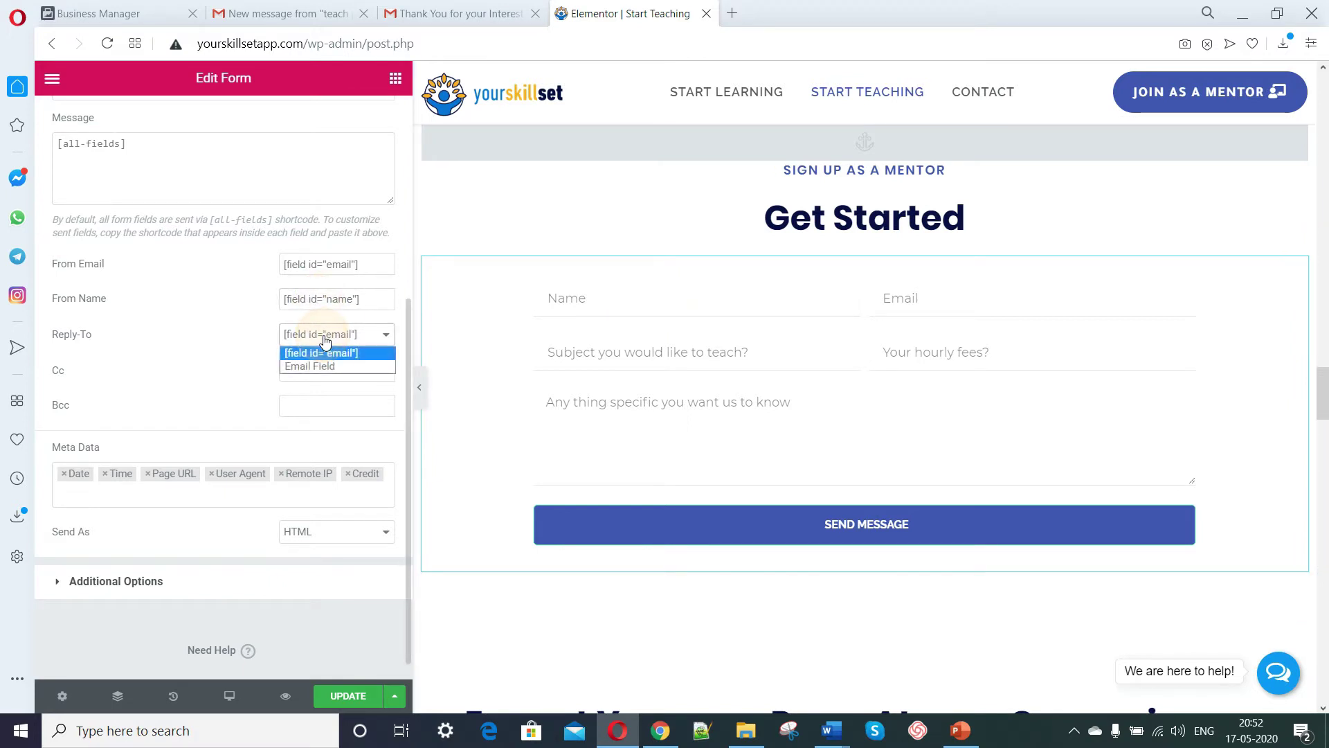
{"action": "left_click", "coordinate": [325, 341]}
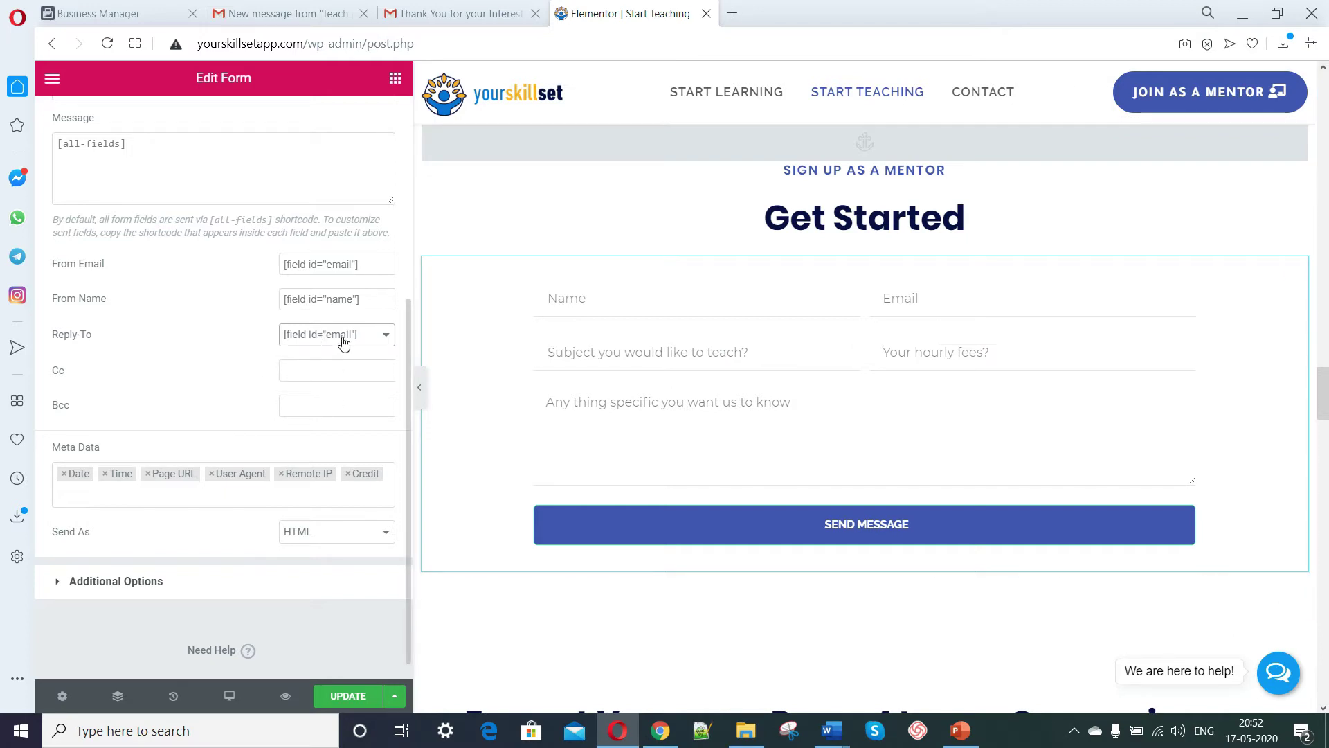
{"action": "left_click", "coordinate": [909, 297]}
{"action": "type", "text": "v d jnsdv,sn"}
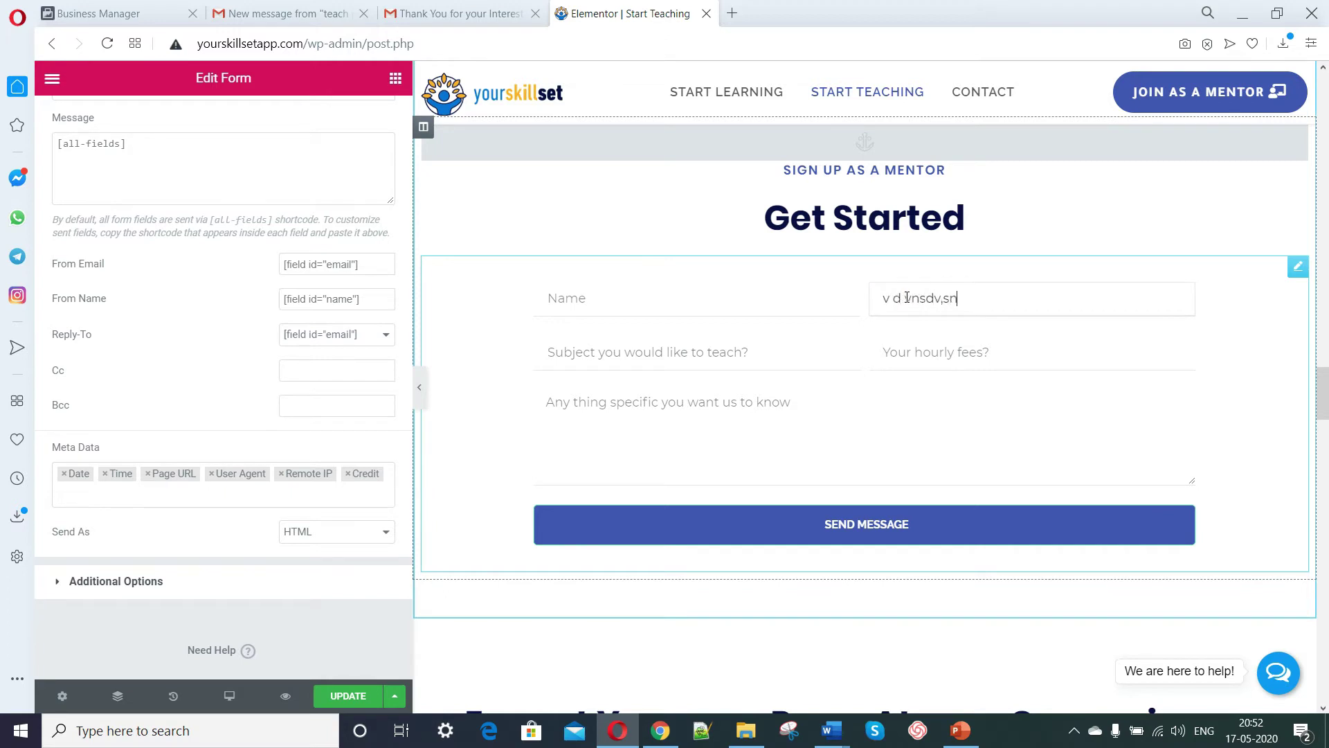
{"action": "type", "text": "v d,"}
{"action": "key", "text": "BackSpace"}
{"action": "key", "text": "BackSpace"}
{"action": "key", "text": "BackSpace"}
{"action": "key", "text": "BackSpace"}
{"action": "key", "text": "BackSpace"}
{"action": "key", "text": "BackSpace"}
{"action": "key", "text": "BackSpace"}
{"action": "key", "text": "BackSpace"}
{"action": "key", "text": "BackSpace"}
{"action": "key", "text": "BackSpace"}
{"action": "key", "text": "BackSpace"}
{"action": "key", "text": "BackSpace"}
{"action": "key", "text": "BackSpace"}
{"action": "key", "text": "BackSpace"}
{"action": "key", "text": "BackSpace"}
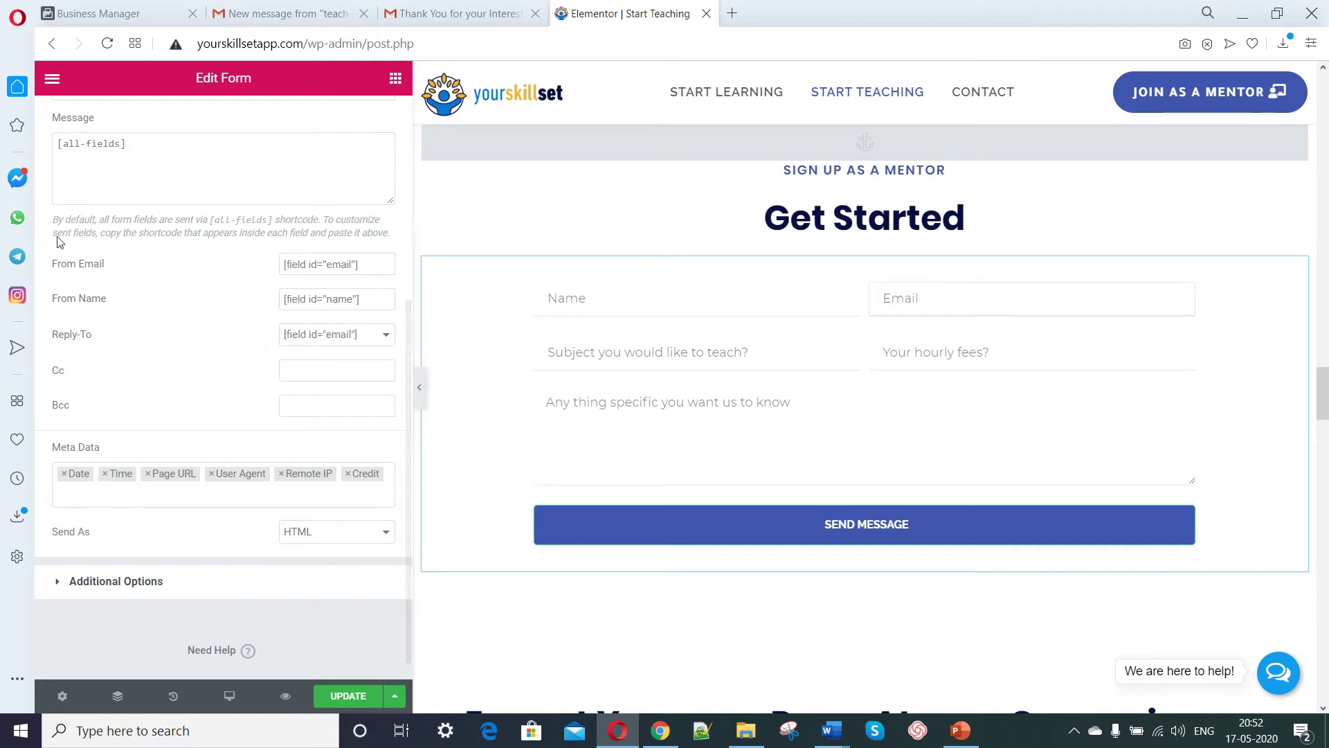
Add Email 2 to the form's actions after submit.
{"action": "scroll", "coordinate": [109, 286], "scroll_direction": "up", "scroll_amount": 2}
{"action": "scroll", "coordinate": [265, 391], "scroll_direction": "up", "scroll_amount": 3}
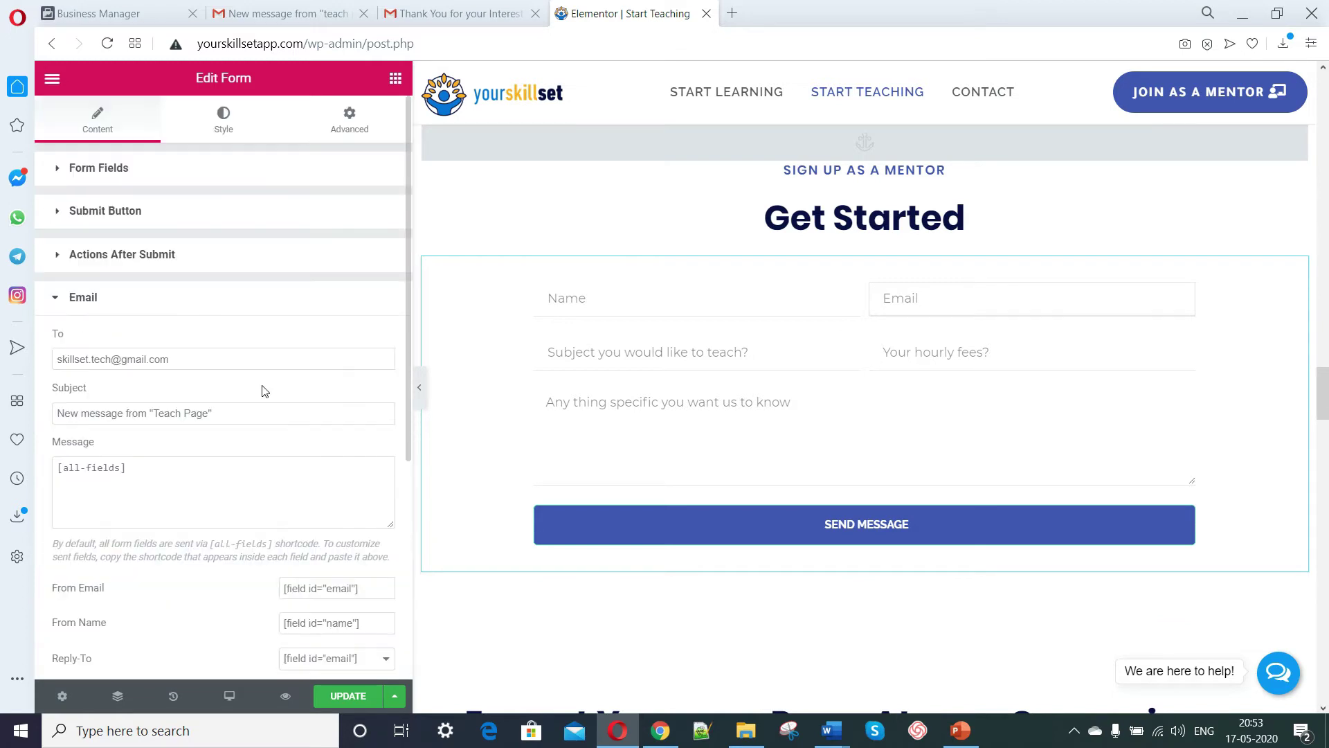
{"action": "left_click", "coordinate": [59, 307]}
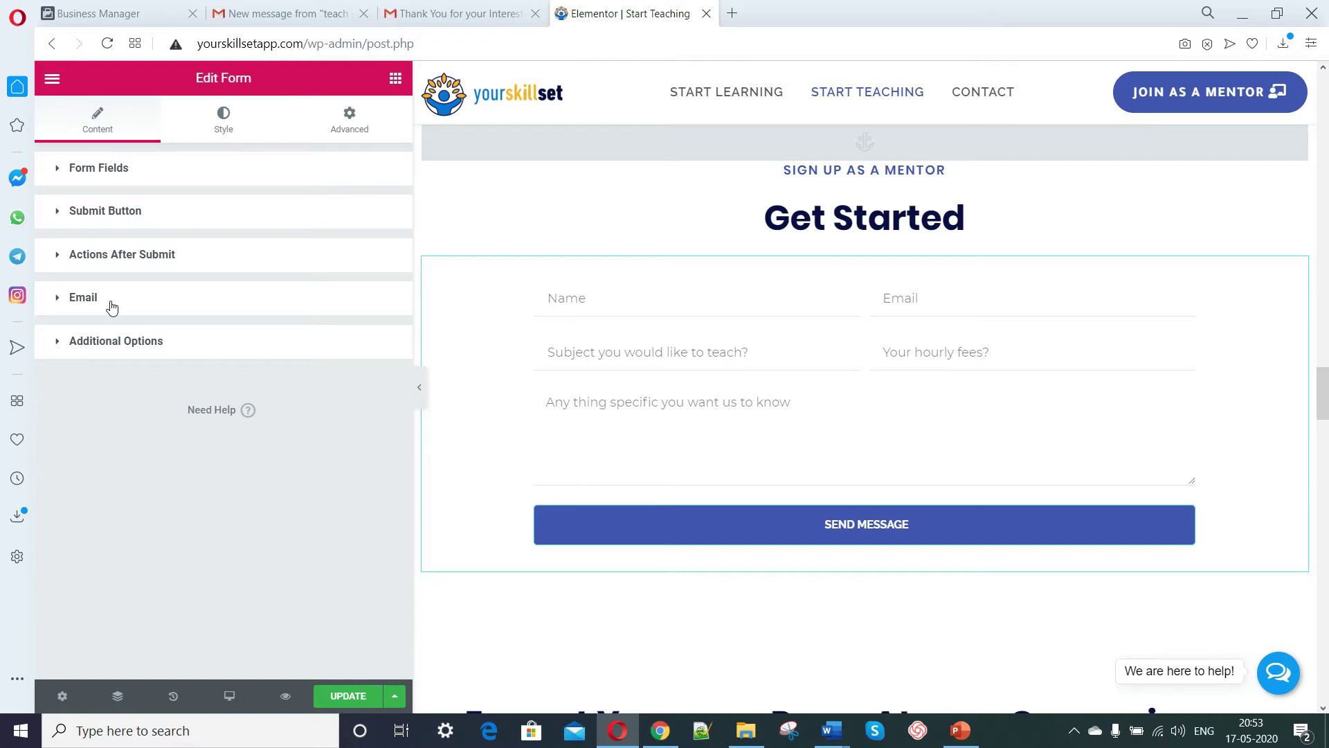
{"action": "left_click", "coordinate": [57, 256]}
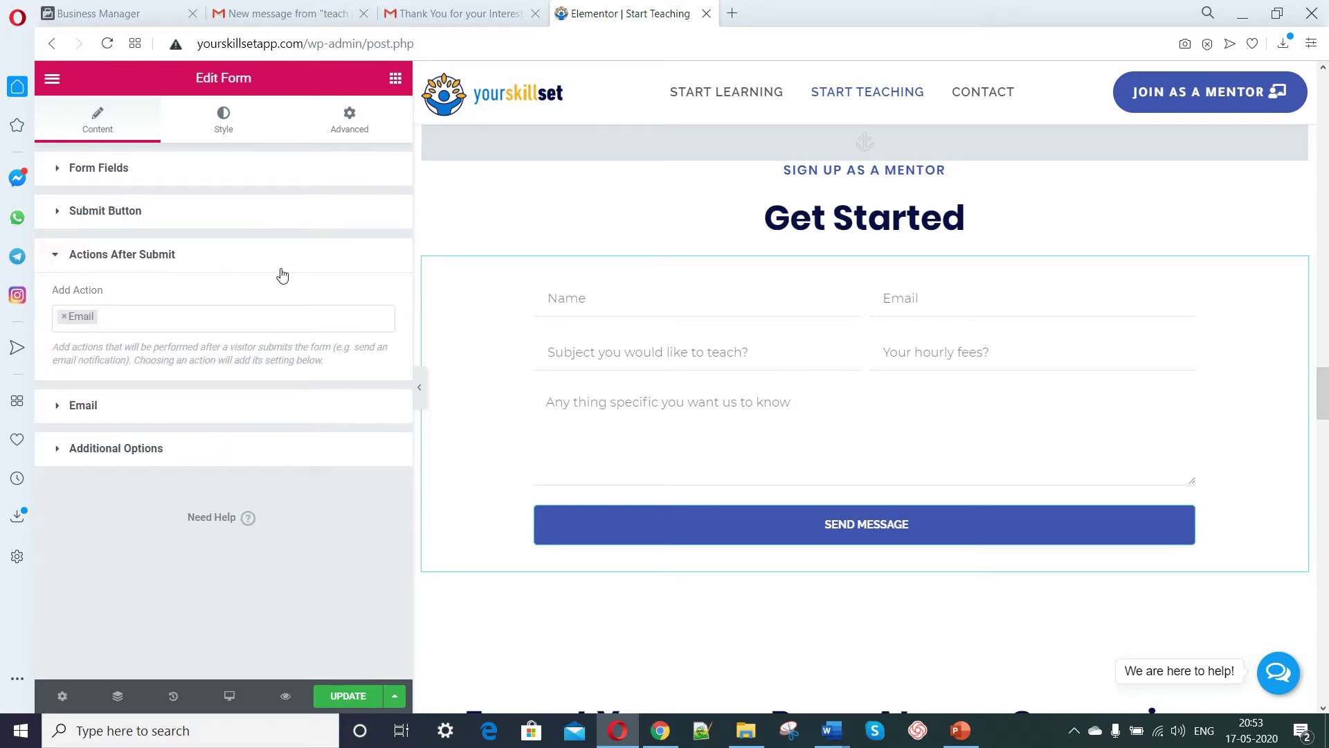
{"action": "left_click", "coordinate": [218, 316]}
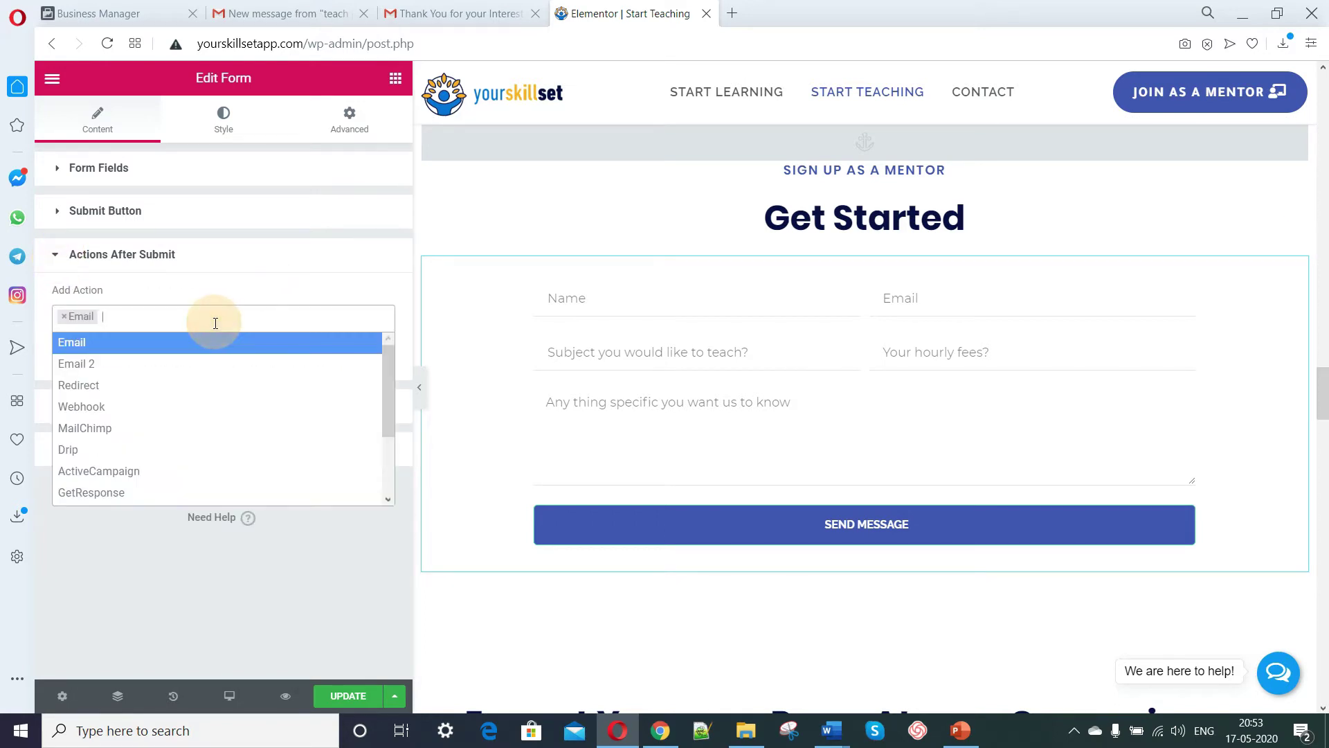
{"action": "left_click", "coordinate": [205, 368]}
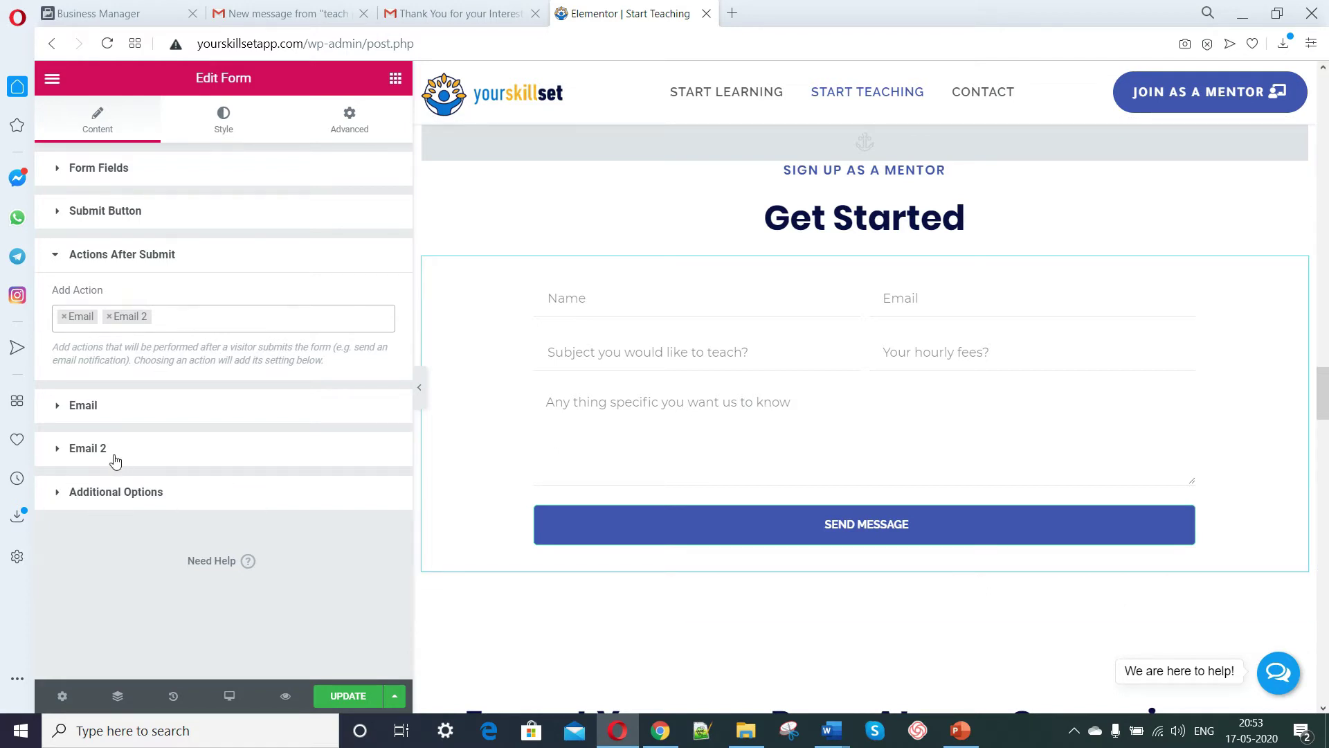
Open the Email 2 settings and compare the recipient shortcode with the Email field in the form preview.
{"action": "left_click", "coordinate": [58, 457]}
{"action": "scroll", "coordinate": [237, 418], "scroll_direction": "down", "scroll_amount": 2}
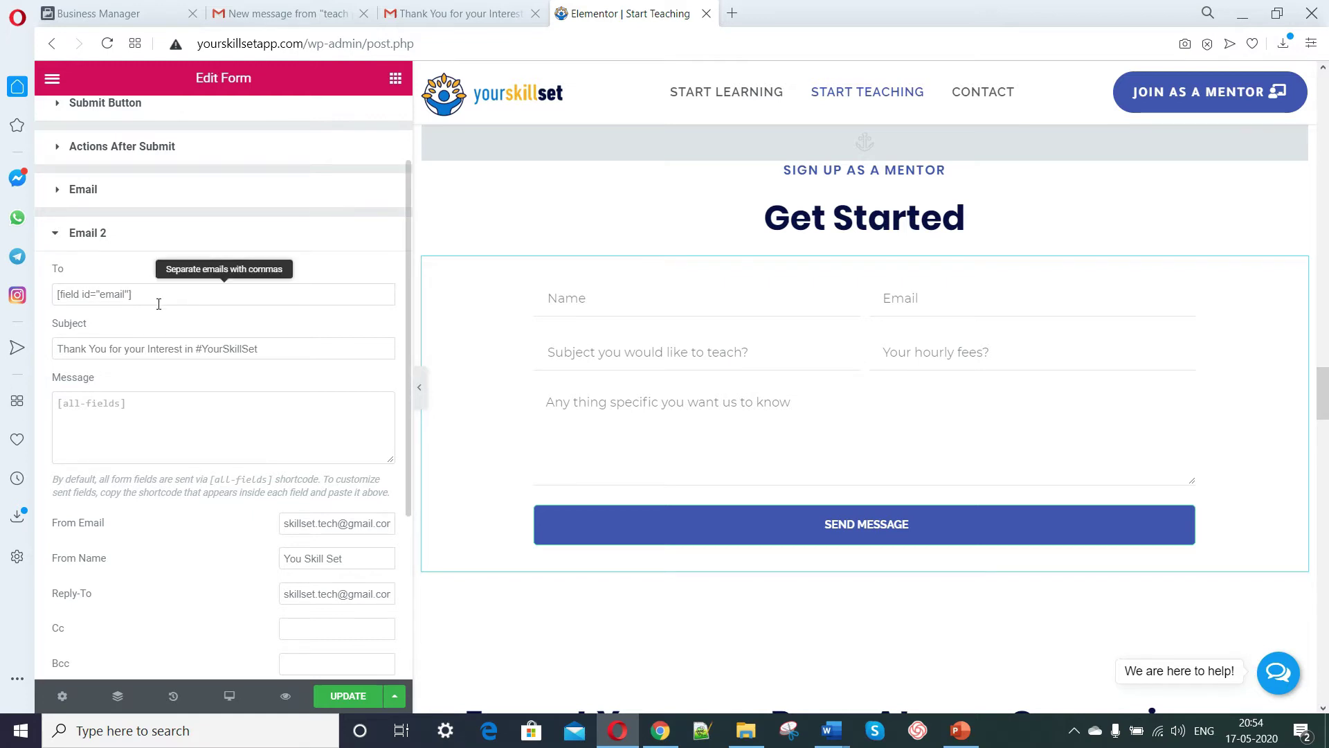
{"action": "left_click_drag", "start_coordinate": [159, 304], "coordinate": [44, 310]}
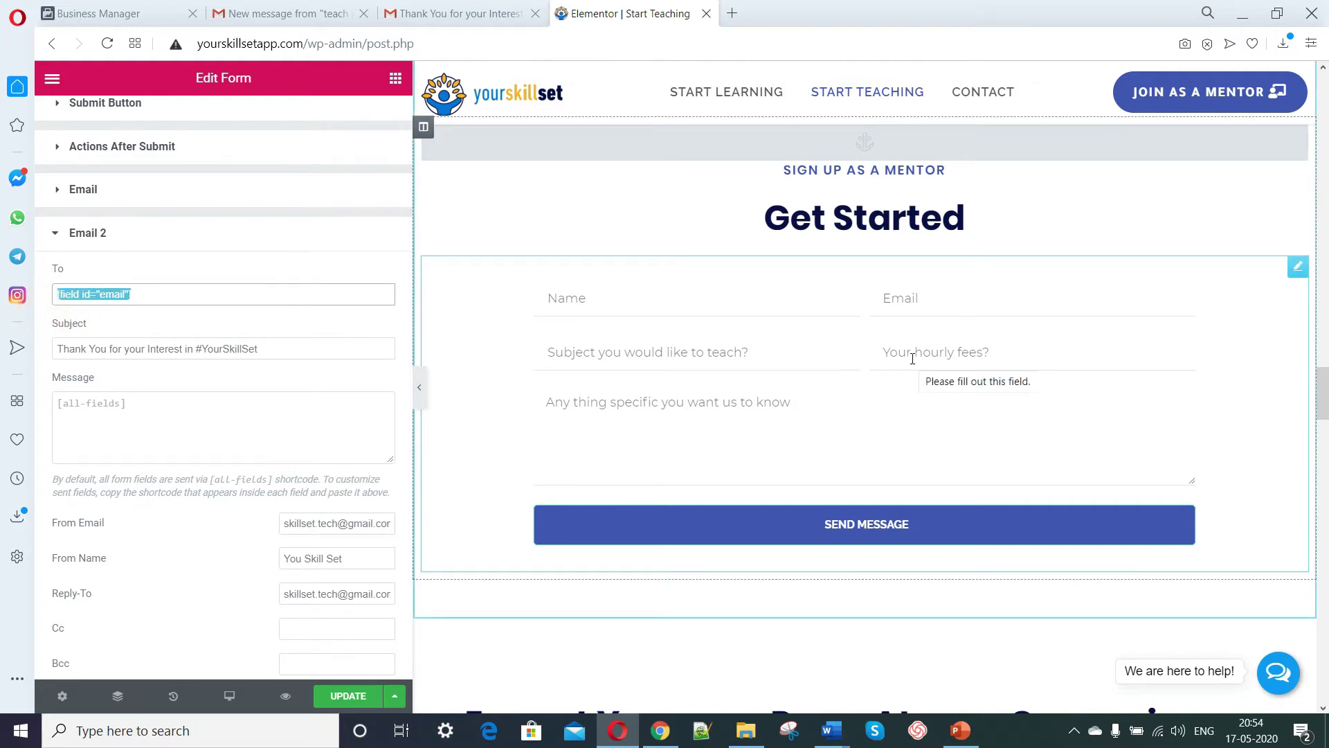
{"action": "left_click", "coordinate": [891, 303]}
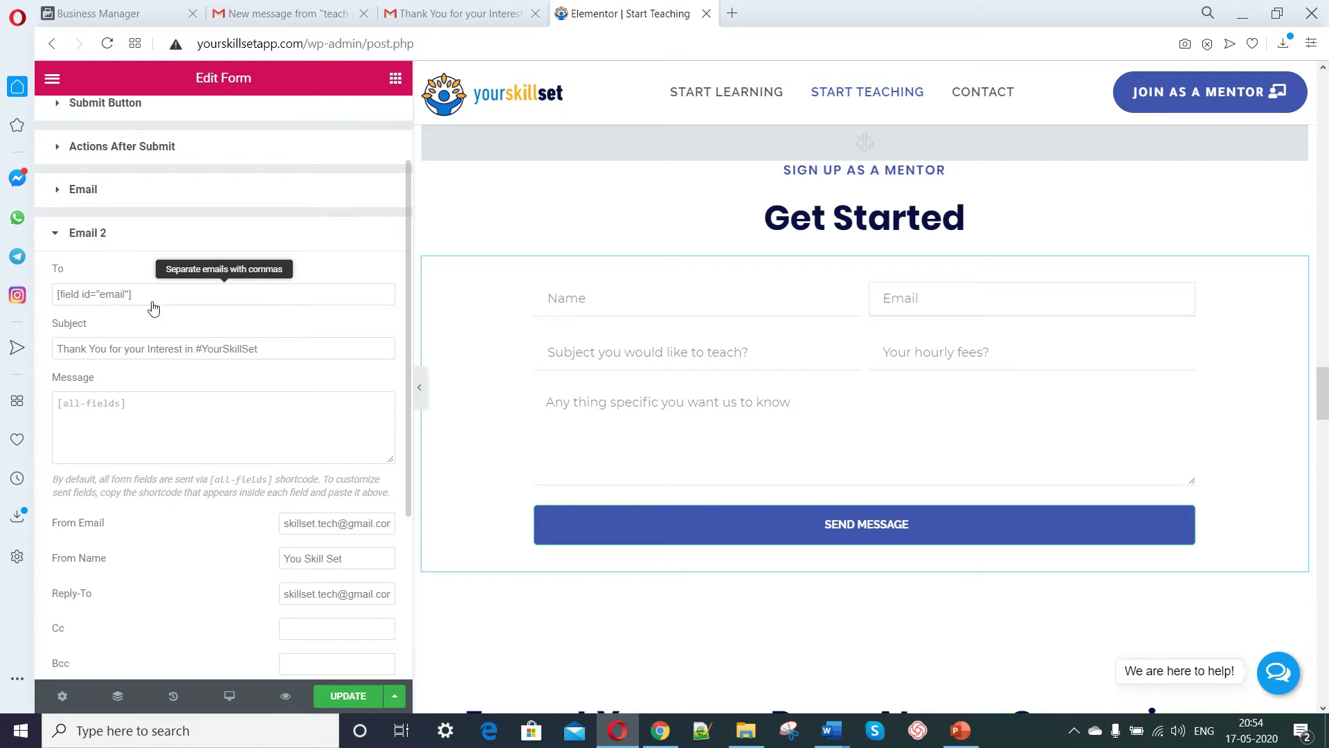
Check the Email form field's shortcode in that field's advanced settings.
{"action": "scroll", "coordinate": [155, 305], "scroll_direction": "up", "scroll_amount": 2}
{"action": "left_click", "coordinate": [62, 173]}
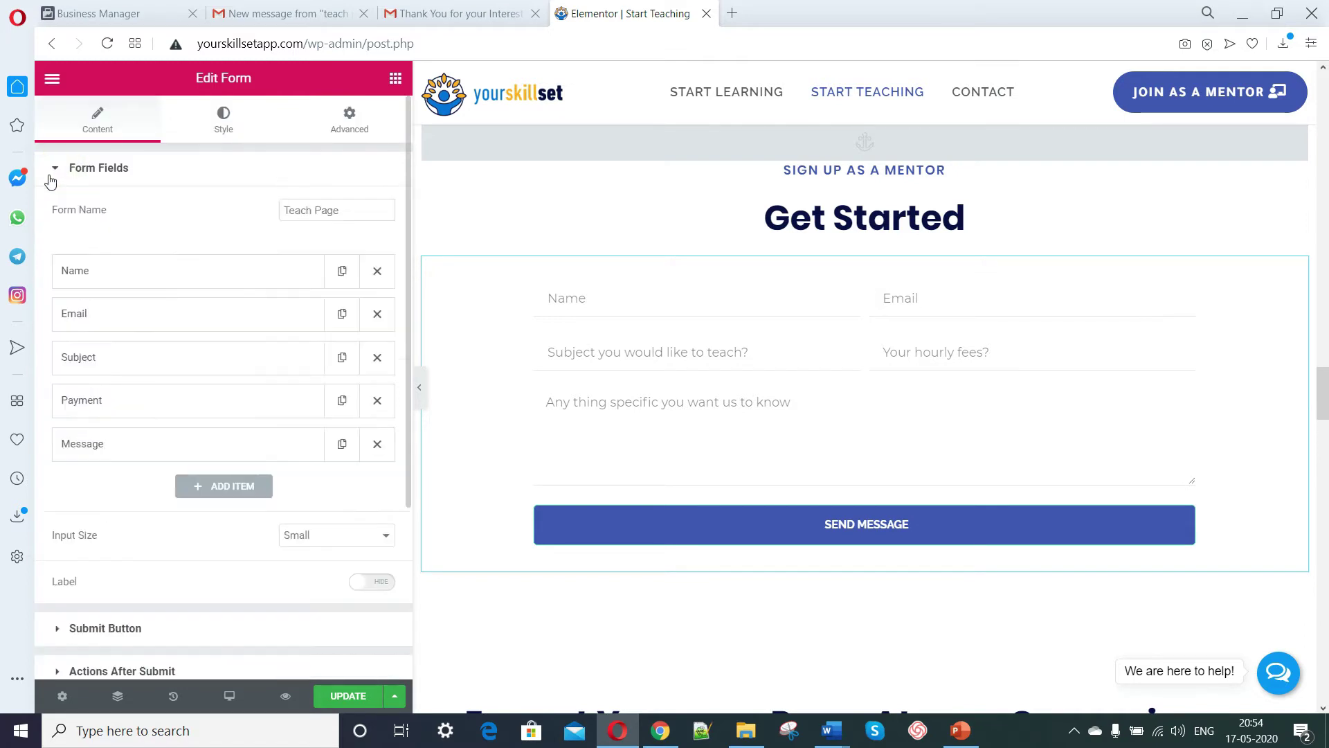
{"action": "left_click", "coordinate": [103, 318]}
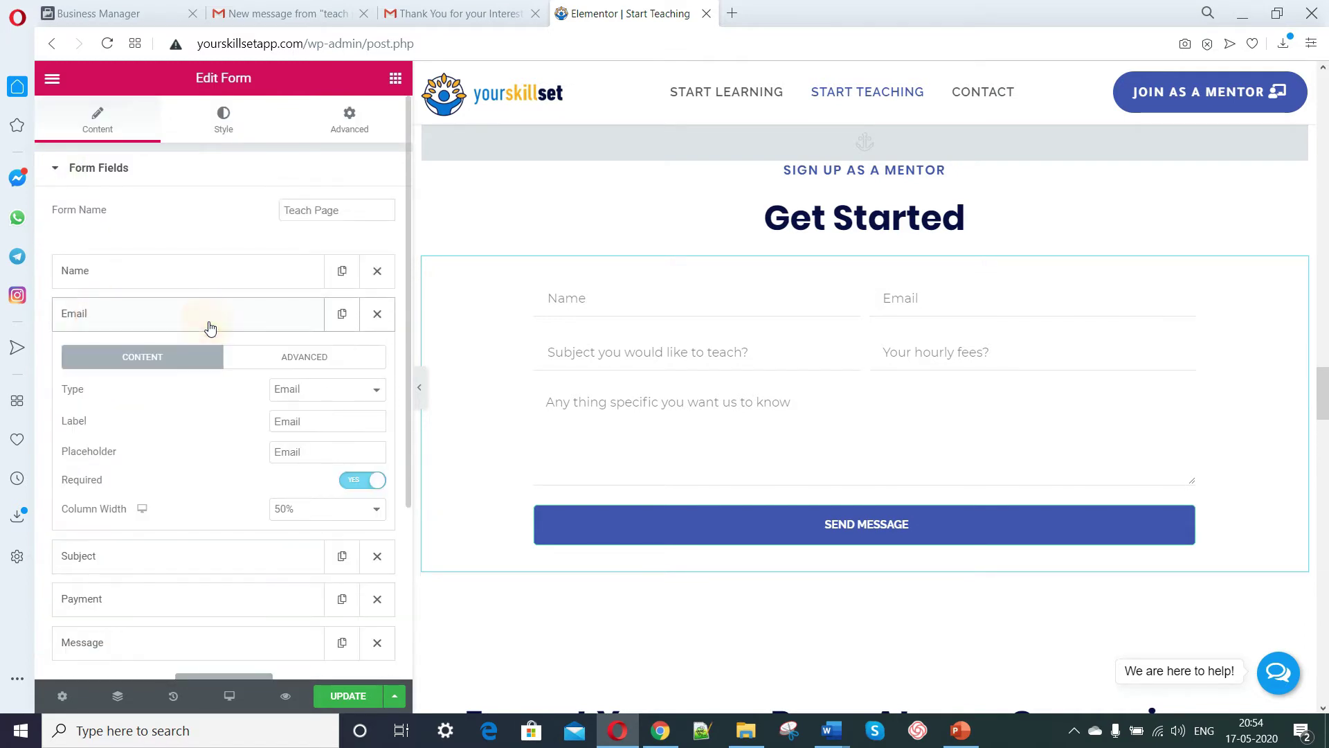
{"action": "left_click", "coordinate": [289, 357]}
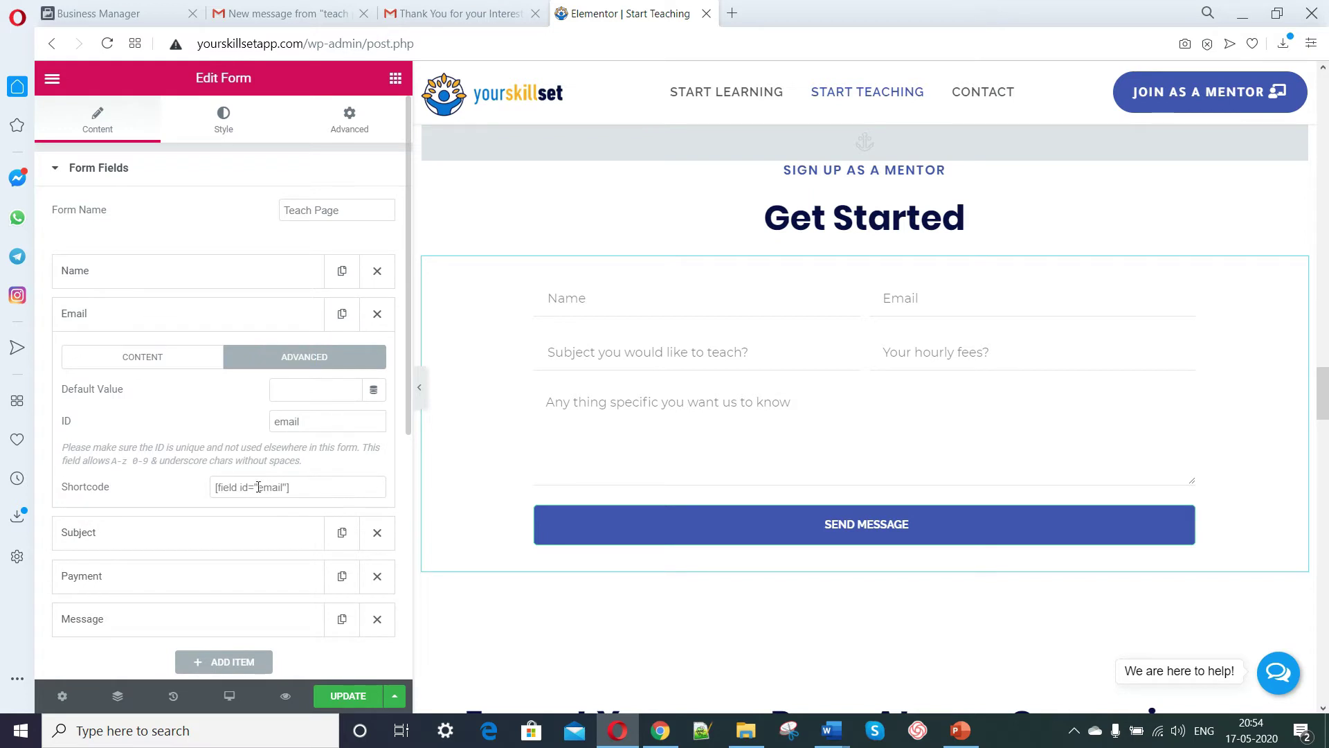
Return to the Email 2 settings and match its recipient to the Email field in the form preview.
{"action": "scroll", "coordinate": [258, 487], "scroll_direction": "down", "scroll_amount": 5}
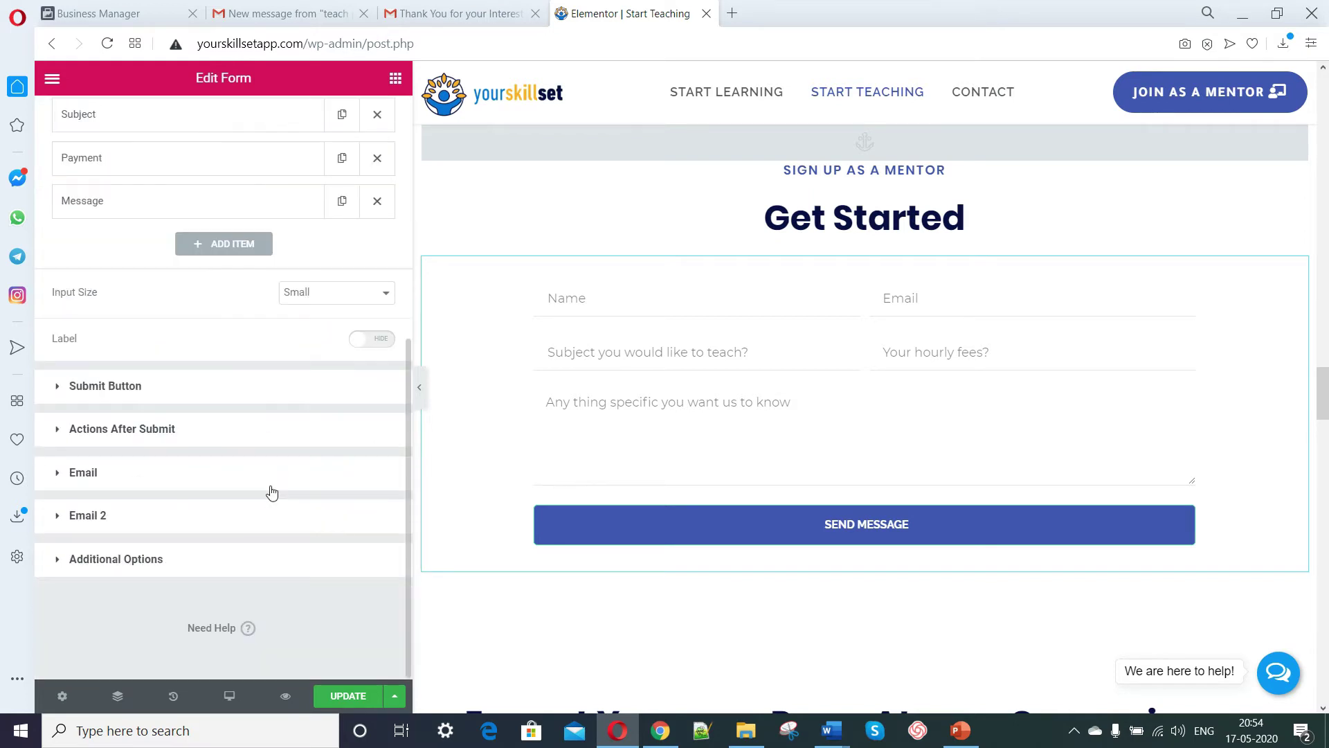
{"action": "left_click", "coordinate": [55, 521]}
{"action": "scroll", "coordinate": [195, 328], "scroll_direction": "down", "scroll_amount": 2}
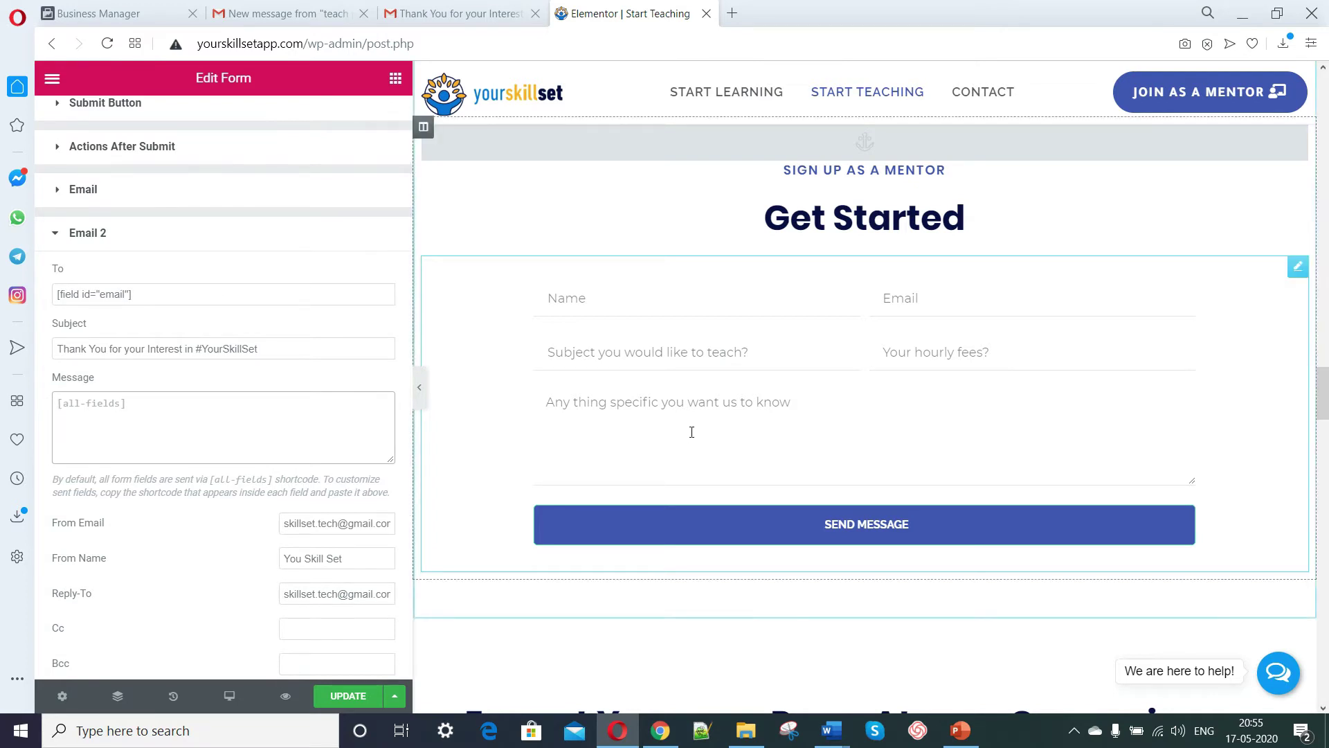
{"action": "left_click", "coordinate": [912, 293]}
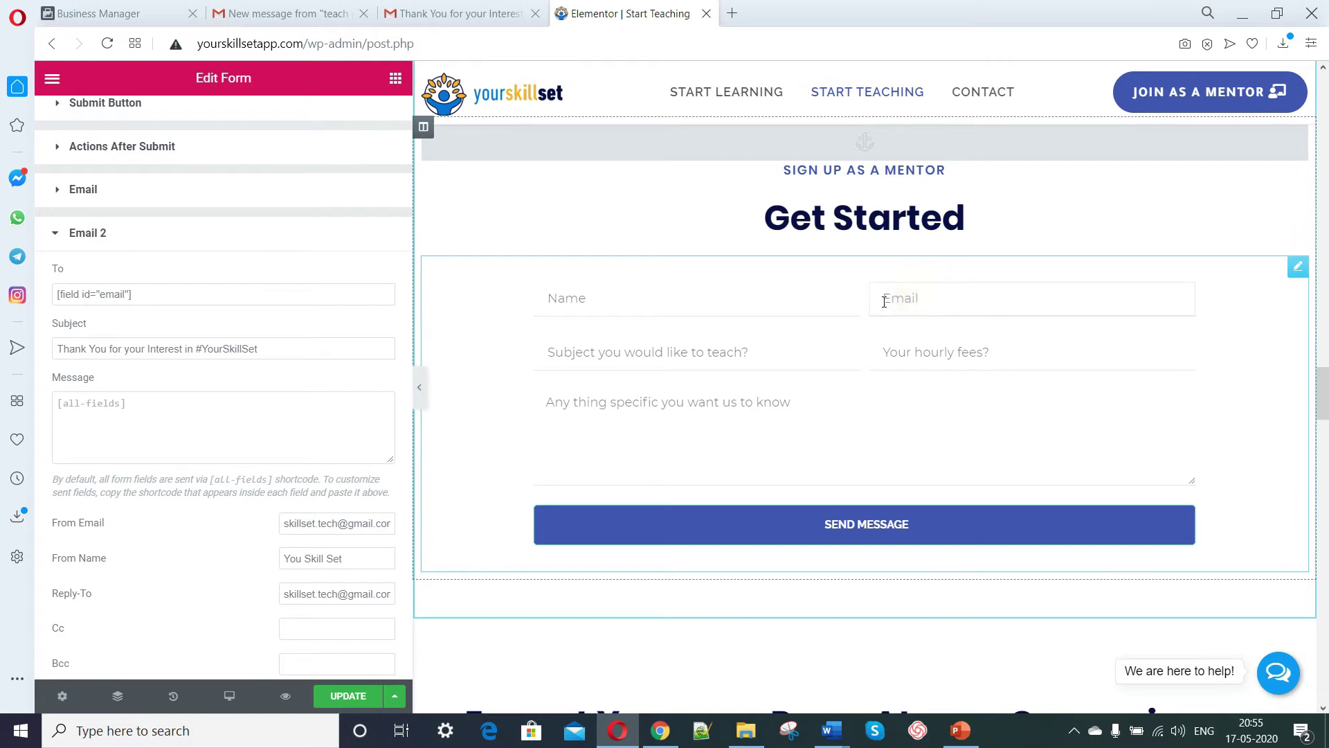
{"action": "left_click", "coordinate": [151, 349]}
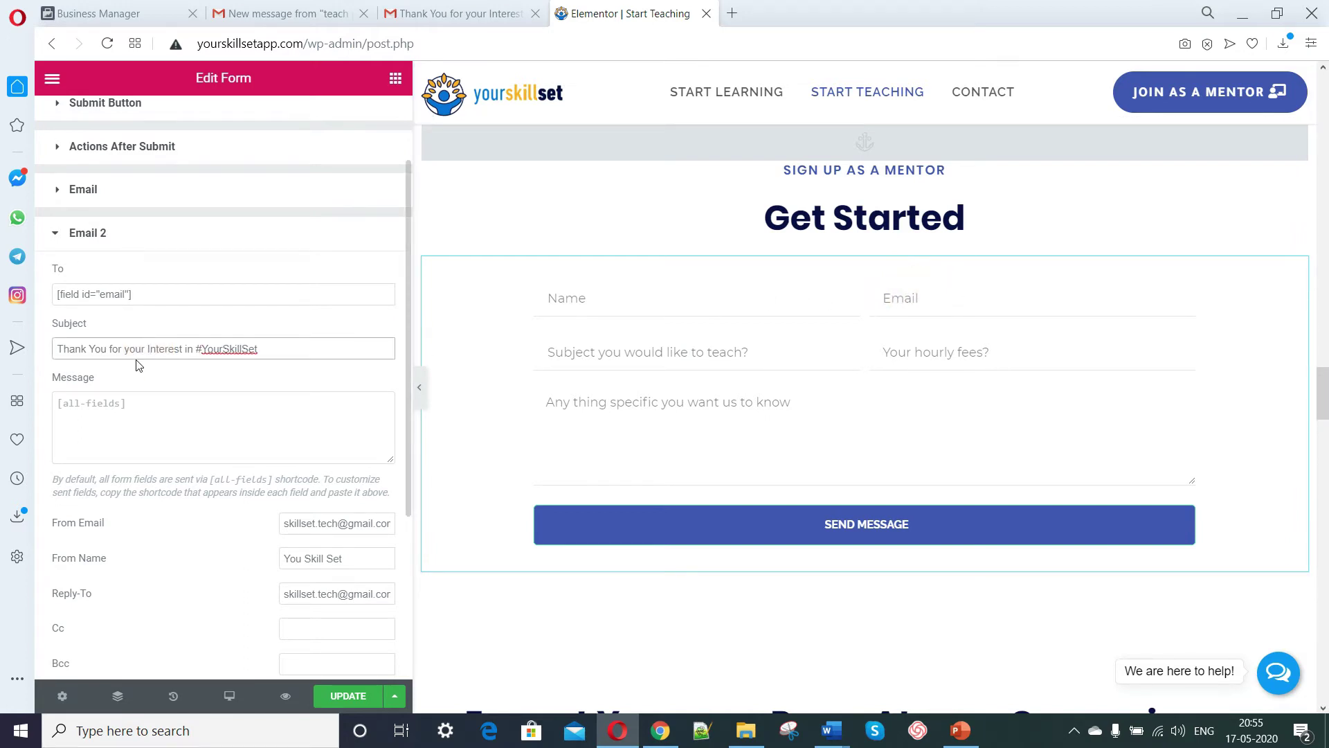
{"action": "left_click", "coordinate": [276, 349]}
{"action": "type", "text": "rkaegfbarhf"}
{"action": "key", "text": "BackSpace"}
{"action": "key", "text": "BackSpace"}
{"action": "key", "text": "BackSpace"}
{"action": "key", "text": "BackSpace"}
{"action": "key", "text": "BackSpace"}
{"action": "key", "text": "BackSpace"}
{"action": "key", "text": "BackSpace"}
{"action": "key", "text": "BackSpace"}
{"action": "key", "text": "BackSpace"}
{"action": "key", "text": "BackSpace"}
{"action": "key", "text": "BackSpace"}
Start the Email 2 message with "Hi" and copy the Name field's shortcode from its advanced settings.
{"action": "left_click", "coordinate": [161, 406]}
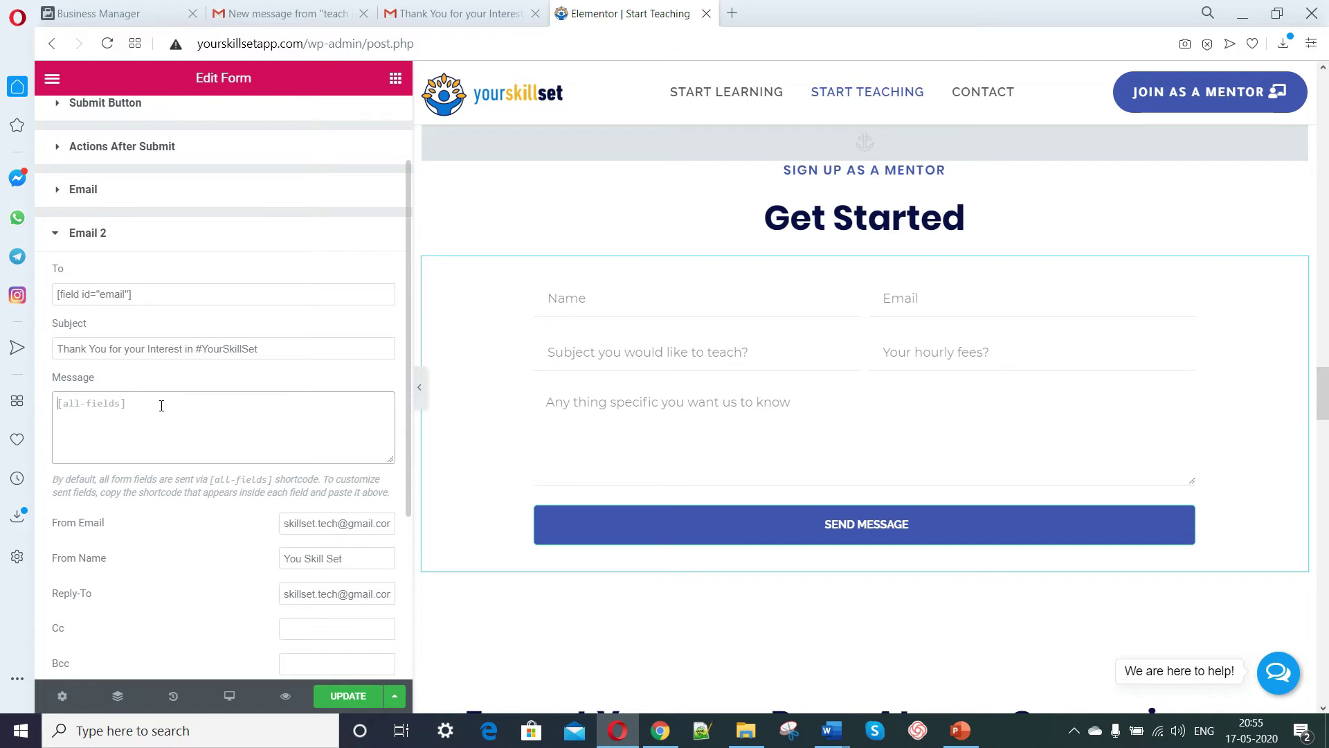
{"action": "type", "text": "Hi"}
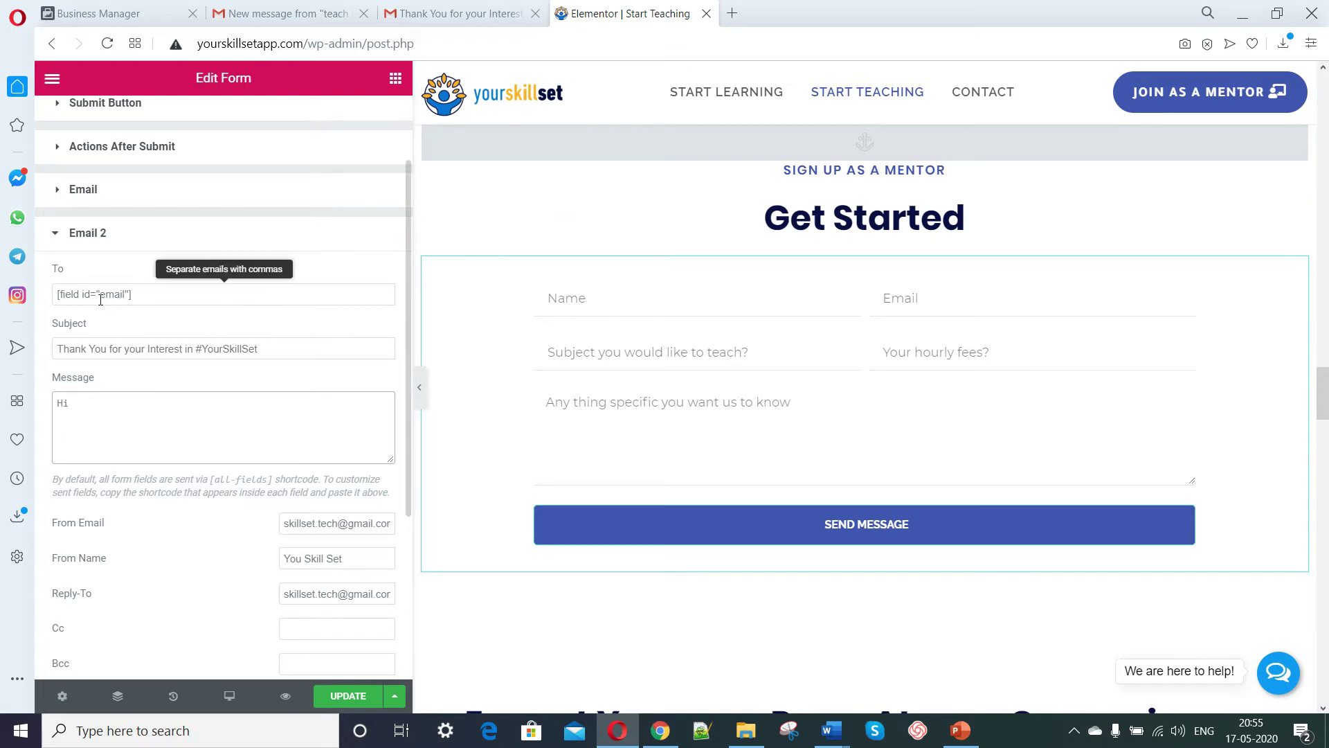
{"action": "scroll", "coordinate": [100, 307], "scroll_direction": "up", "scroll_amount": 2}
{"action": "left_click", "coordinate": [67, 175]}
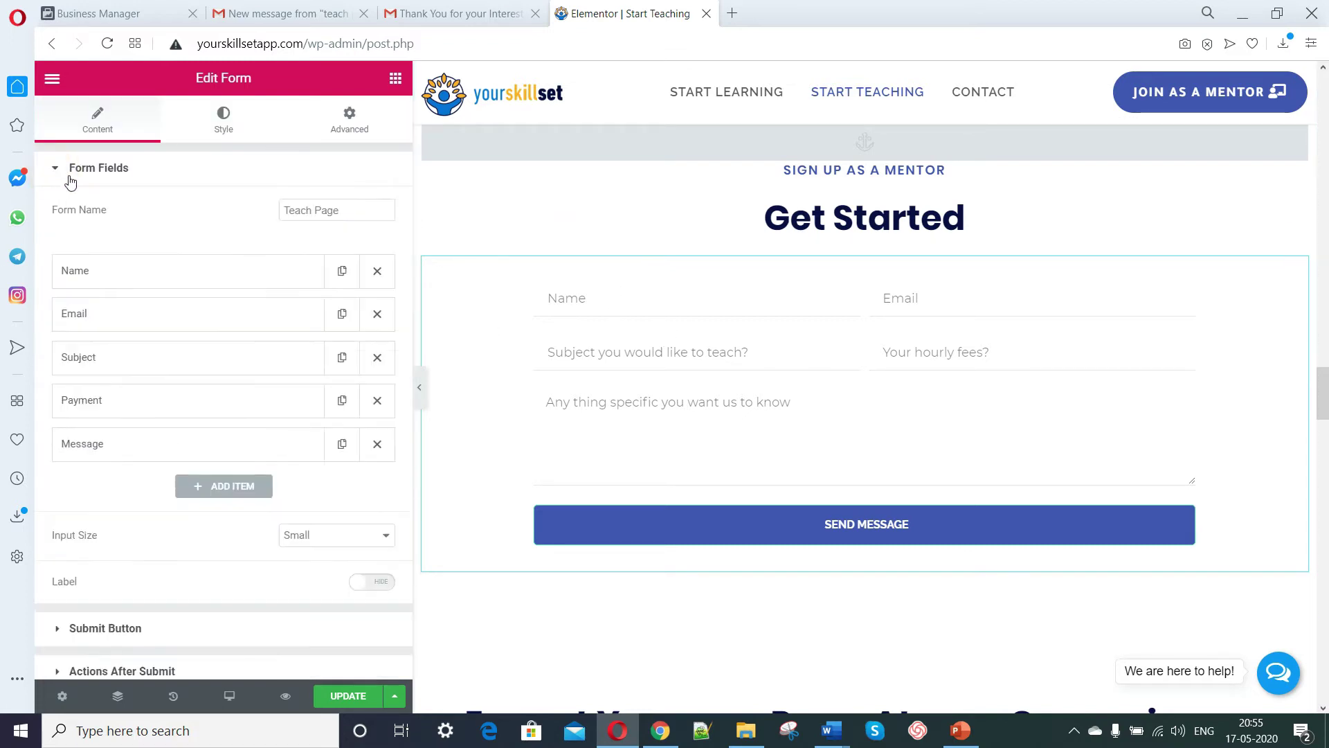
{"action": "left_click", "coordinate": [148, 268]}
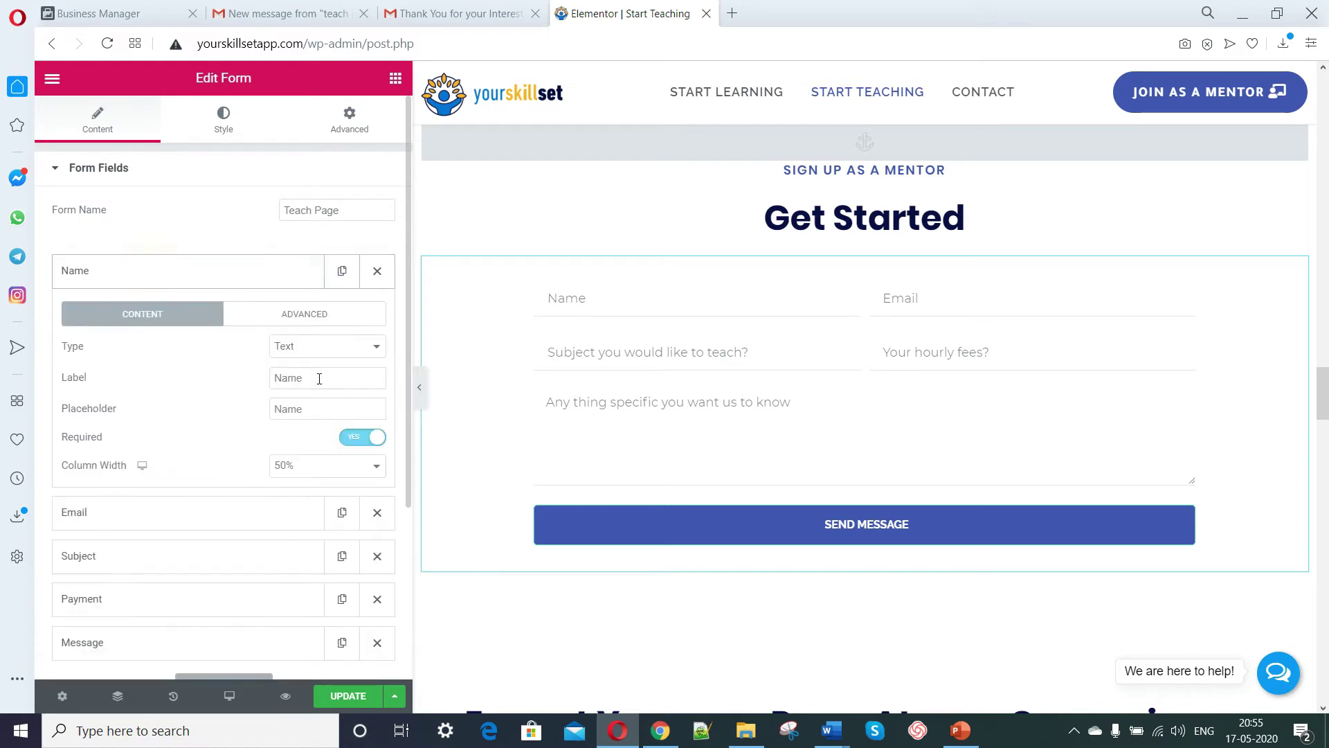
{"action": "left_click", "coordinate": [299, 313]}
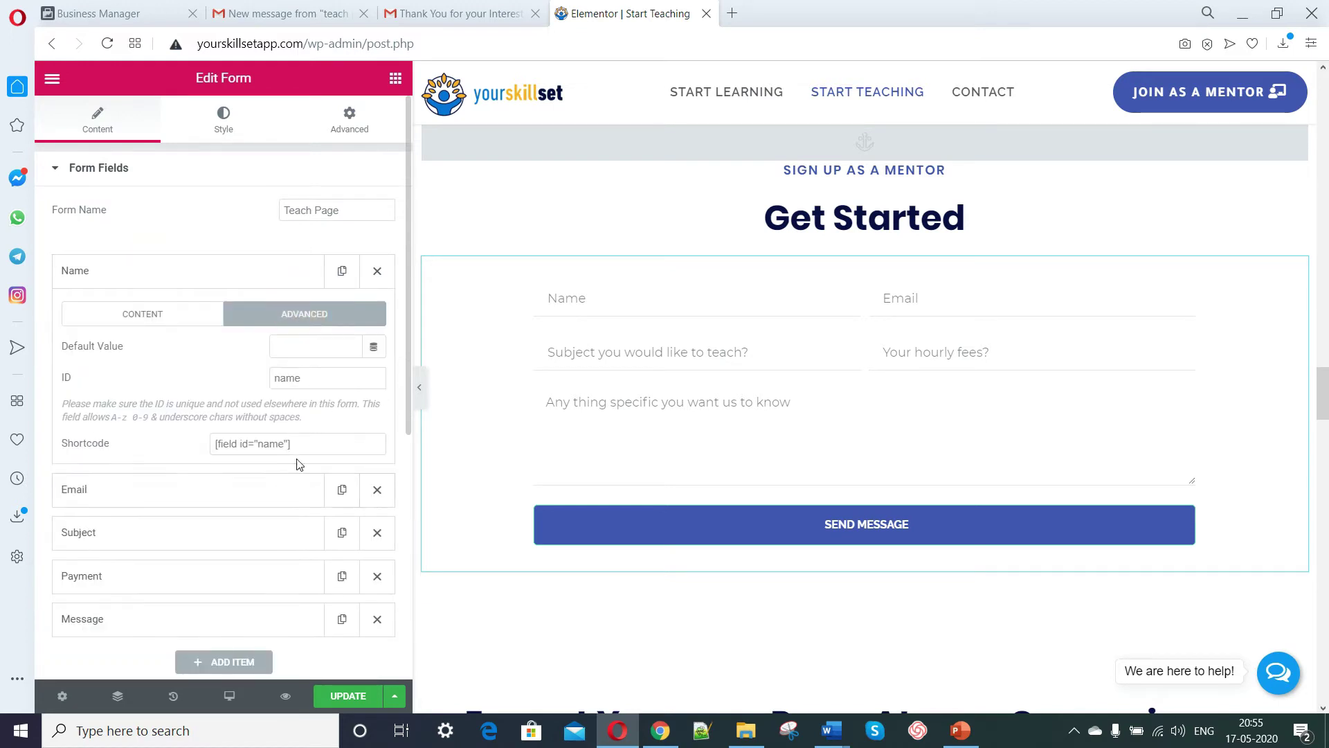
{"action": "left_click_drag", "start_coordinate": [298, 444], "coordinate": [208, 445]}
{"action": "key", "text": "ctrl+c"}
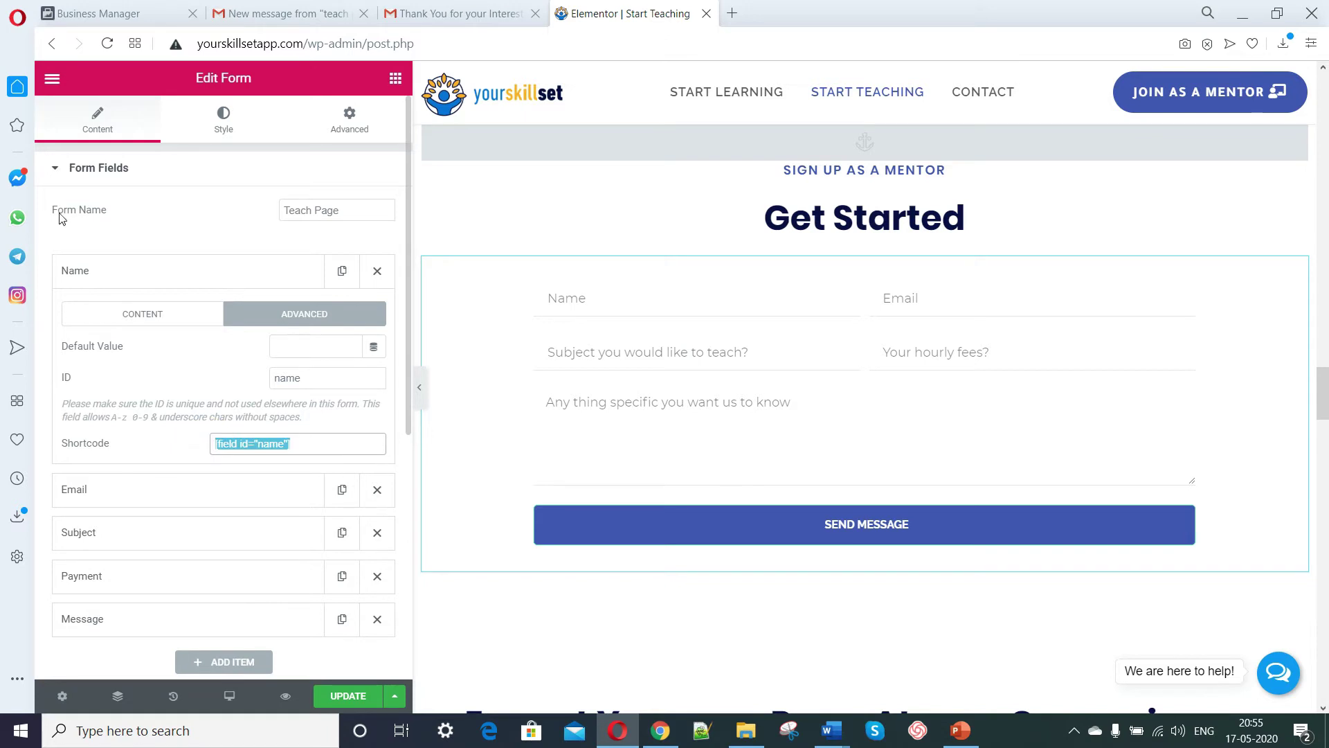
Paste the shortcode [field id="name"] after "Hi" in the Email 2 message.
{"action": "left_click", "coordinate": [56, 169]}
{"action": "left_click", "coordinate": [113, 350]}
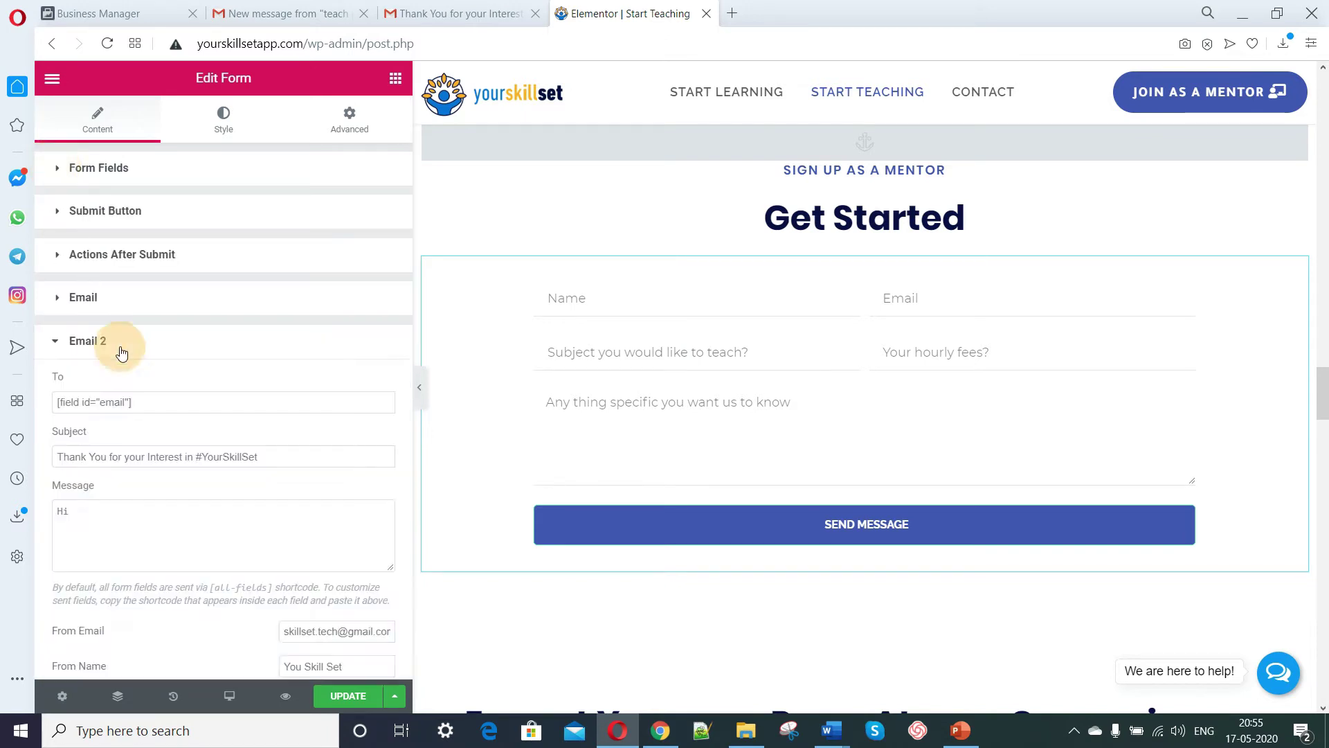
{"action": "left_click", "coordinate": [111, 511]}
{"action": "key", "text": "ctrl+v"}
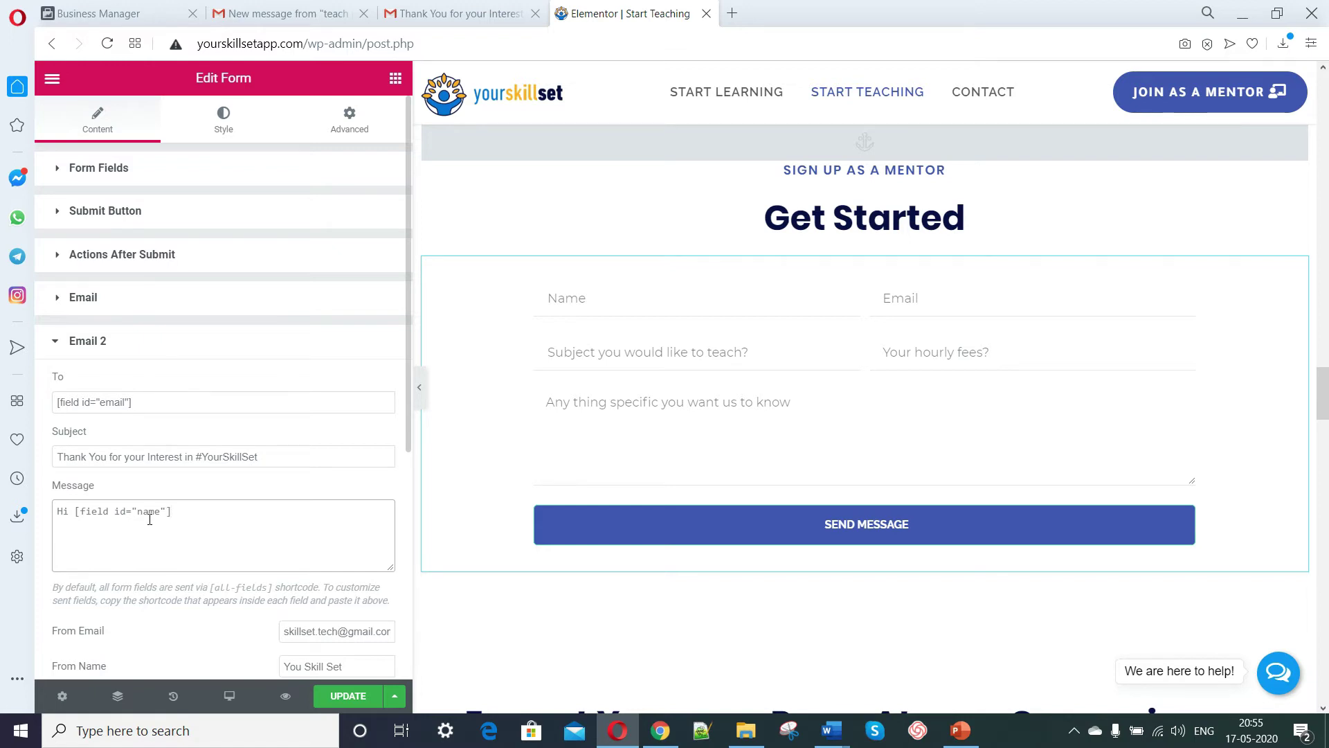
{"action": "left_click", "coordinate": [592, 301]}
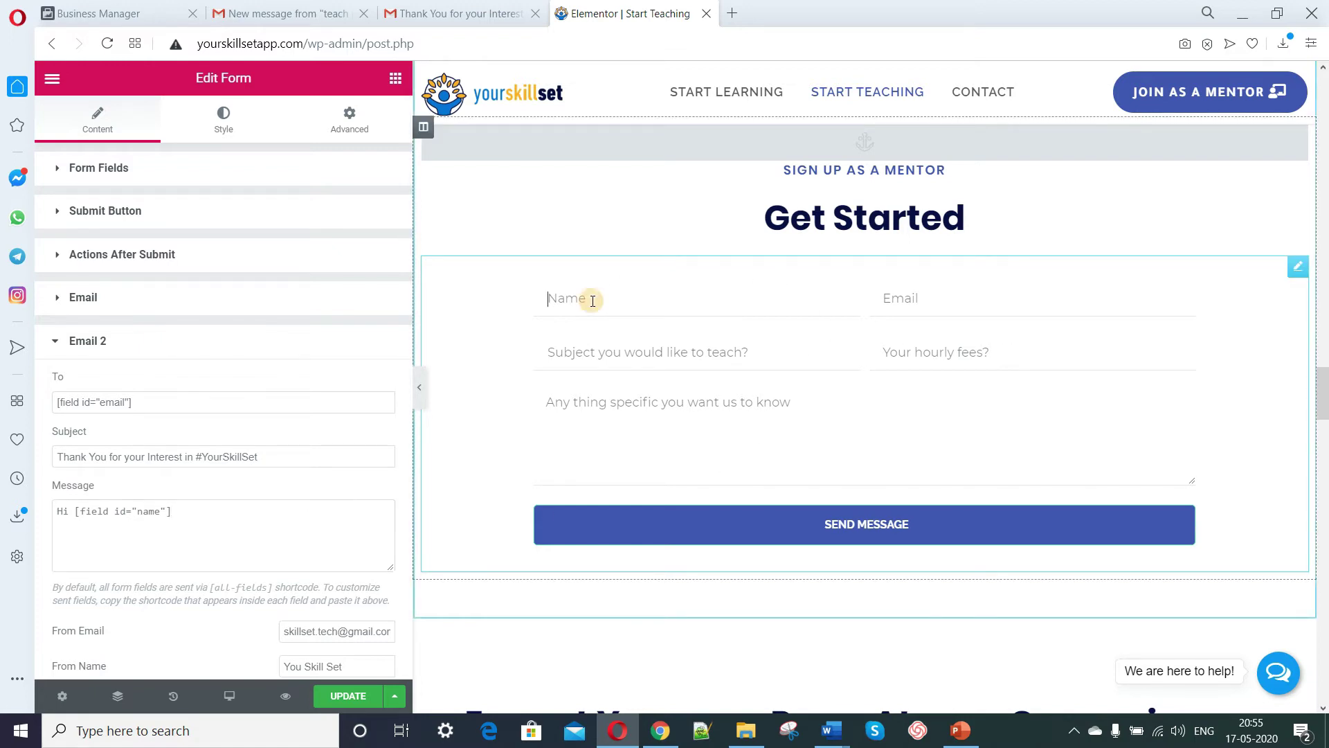
Add the paragraphs "We have received your information. We will get back to you shortly." and "Thanks." below the greeting.
{"action": "left_click", "coordinate": [184, 513]}
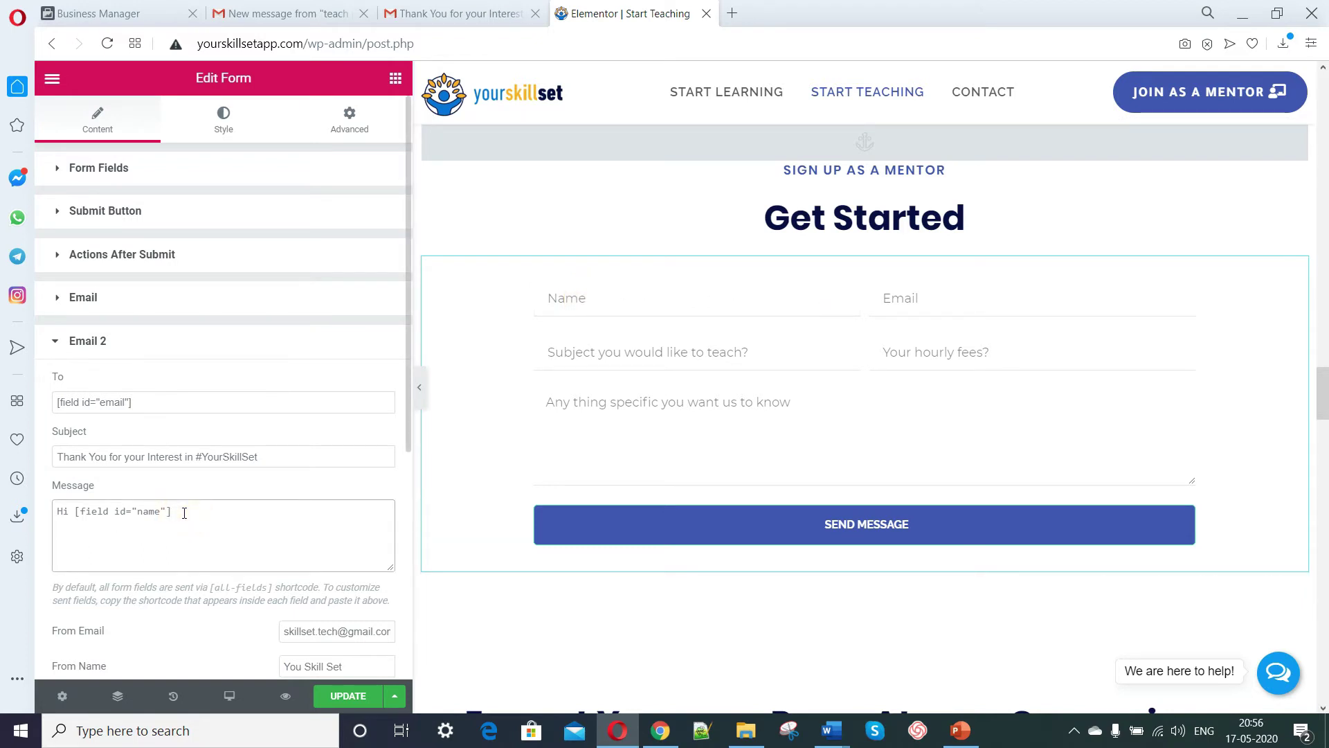
{"action": "key", "text": "Return"}
{"action": "key", "text": "Return"}
{"action": "type", "text": "We have received your information. We will get back to you shortly."}
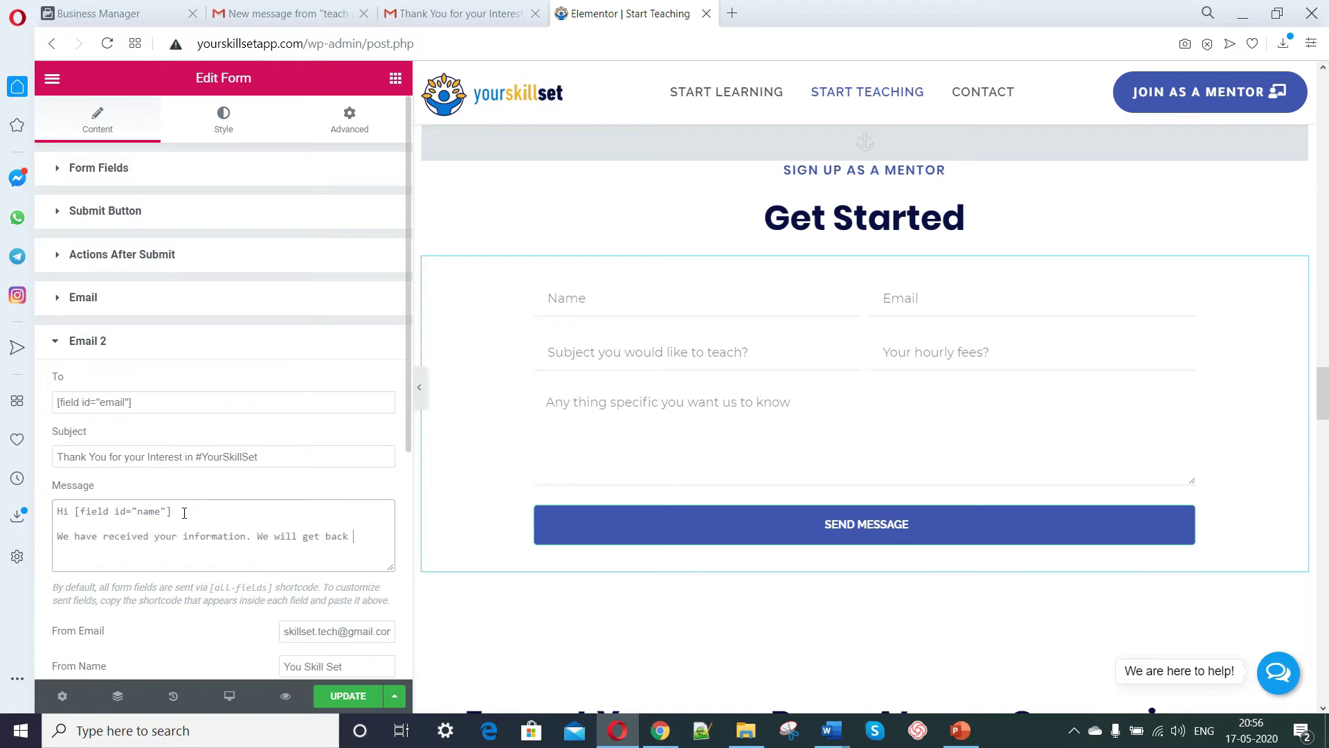
{"action": "key", "text": "Return"}
{"action": "key", "text": "Return"}
{"action": "type", "text": "Thanks."}
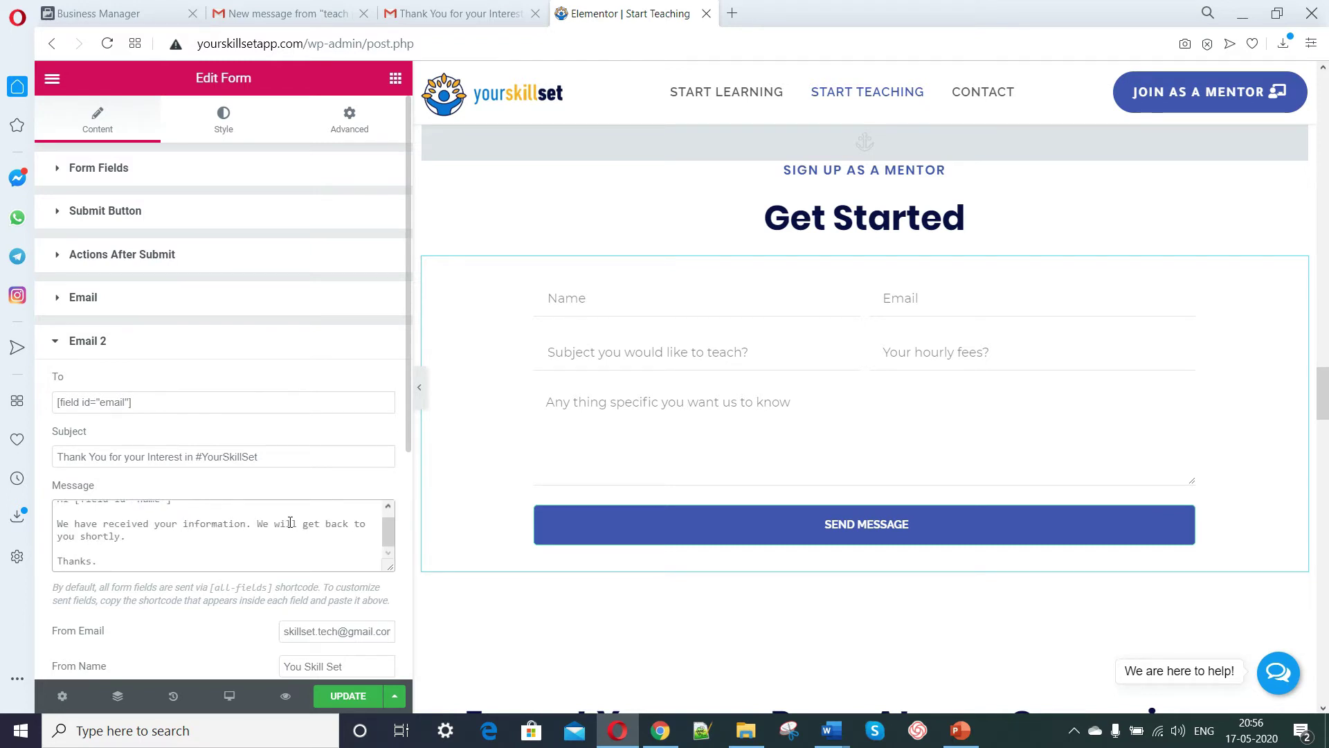
Review the Email 2 sender address, sender name, Reply-To, metadata and Send As options.
{"action": "scroll", "coordinate": [401, 434], "scroll_direction": "down", "scroll_amount": 3}
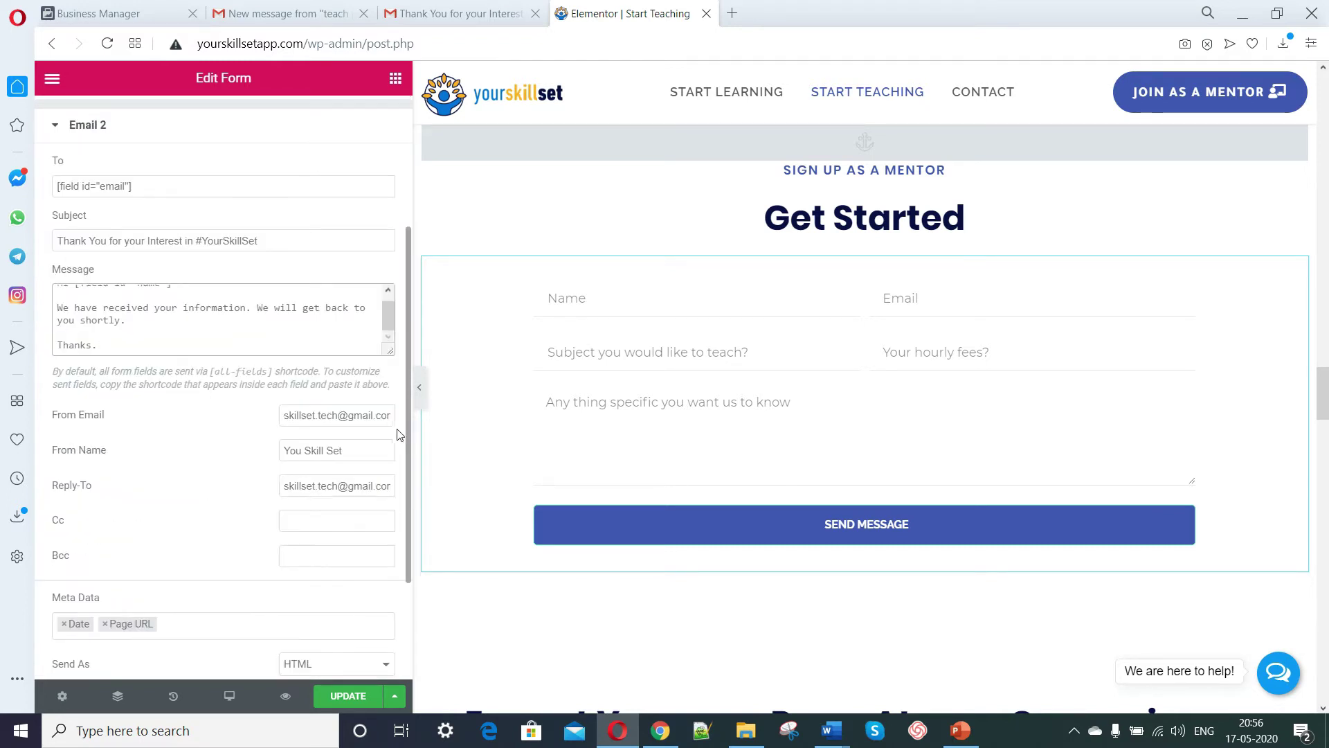
{"action": "scroll", "coordinate": [249, 433], "scroll_direction": "down", "scroll_amount": 2}
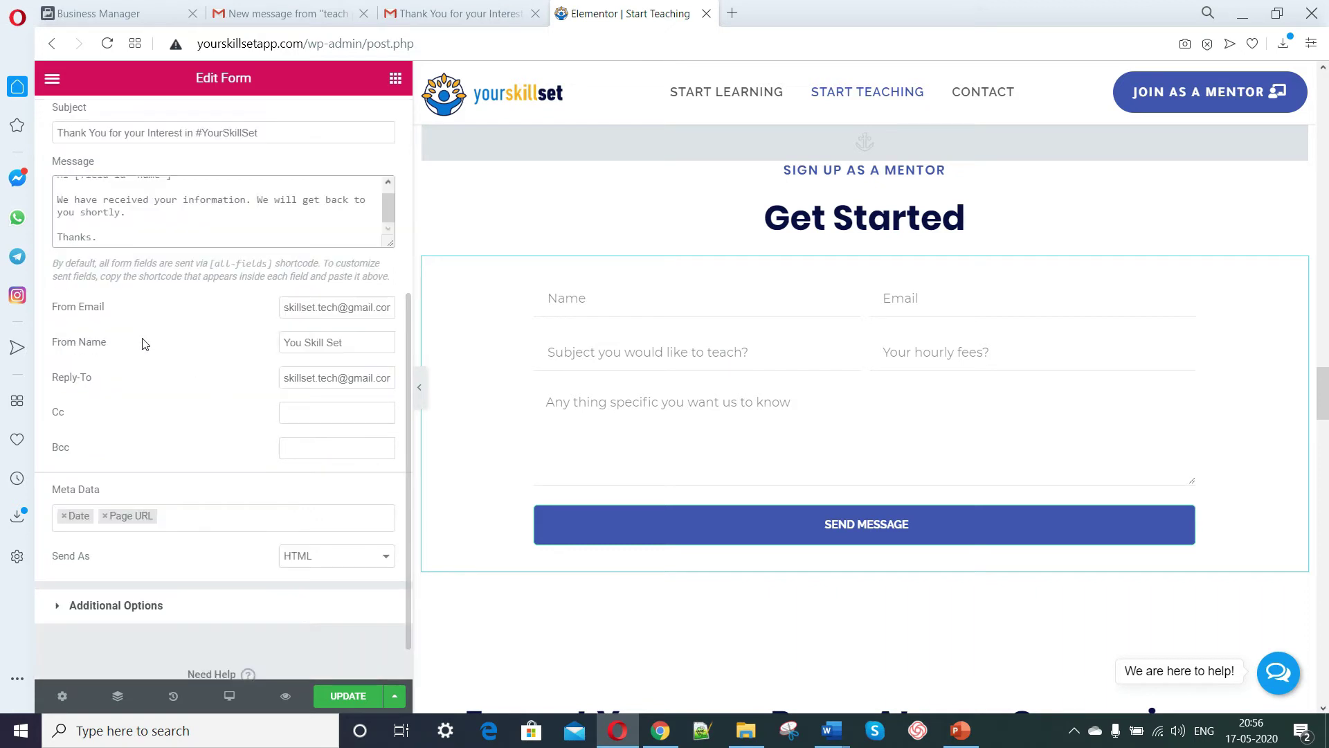
{"action": "left_click", "coordinate": [315, 308]}
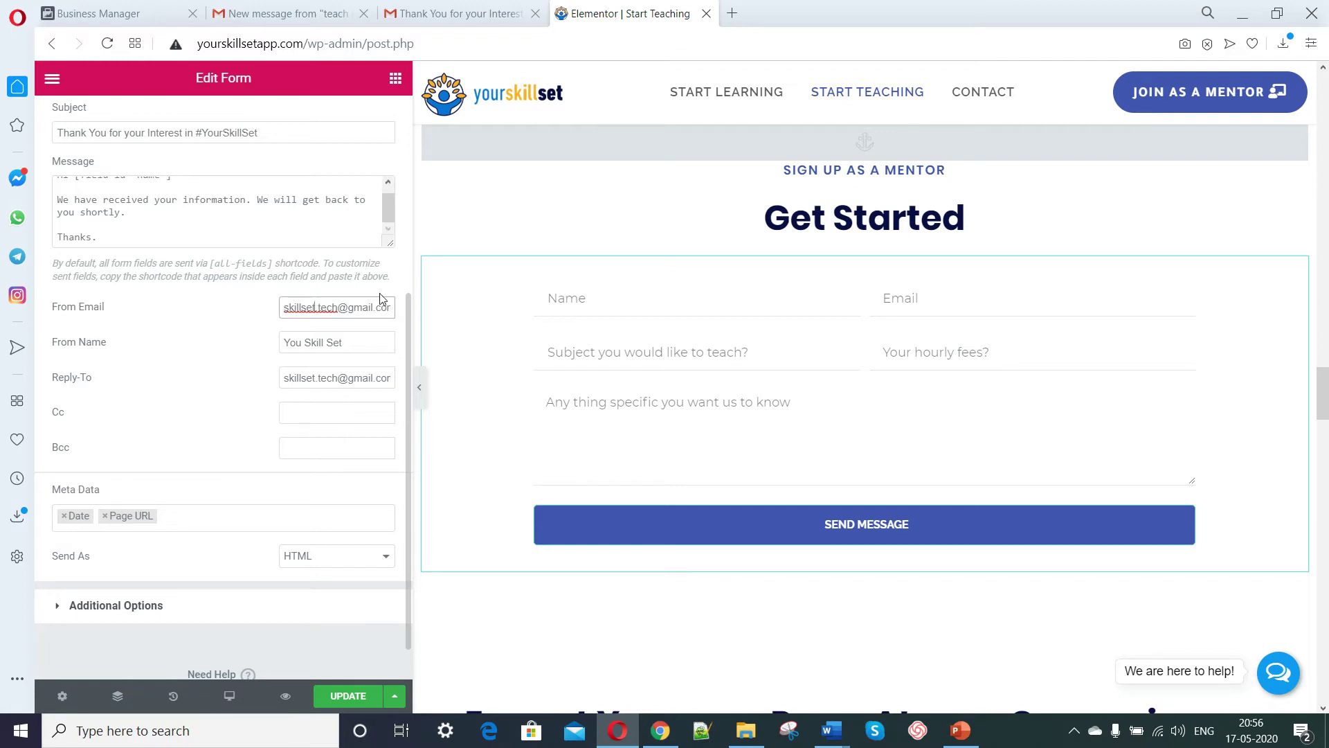
{"action": "left_click_drag", "start_coordinate": [350, 344], "coordinate": [187, 351]}
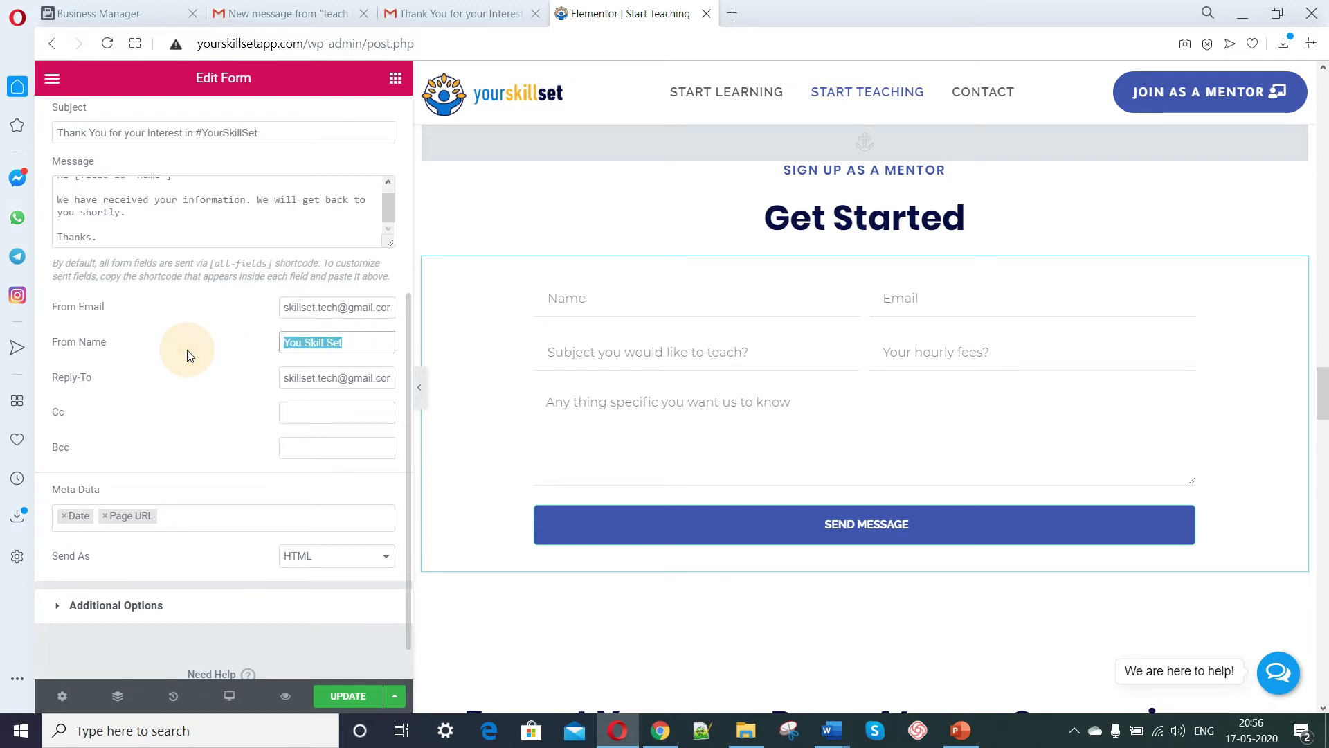
{"action": "left_click", "coordinate": [330, 375]}
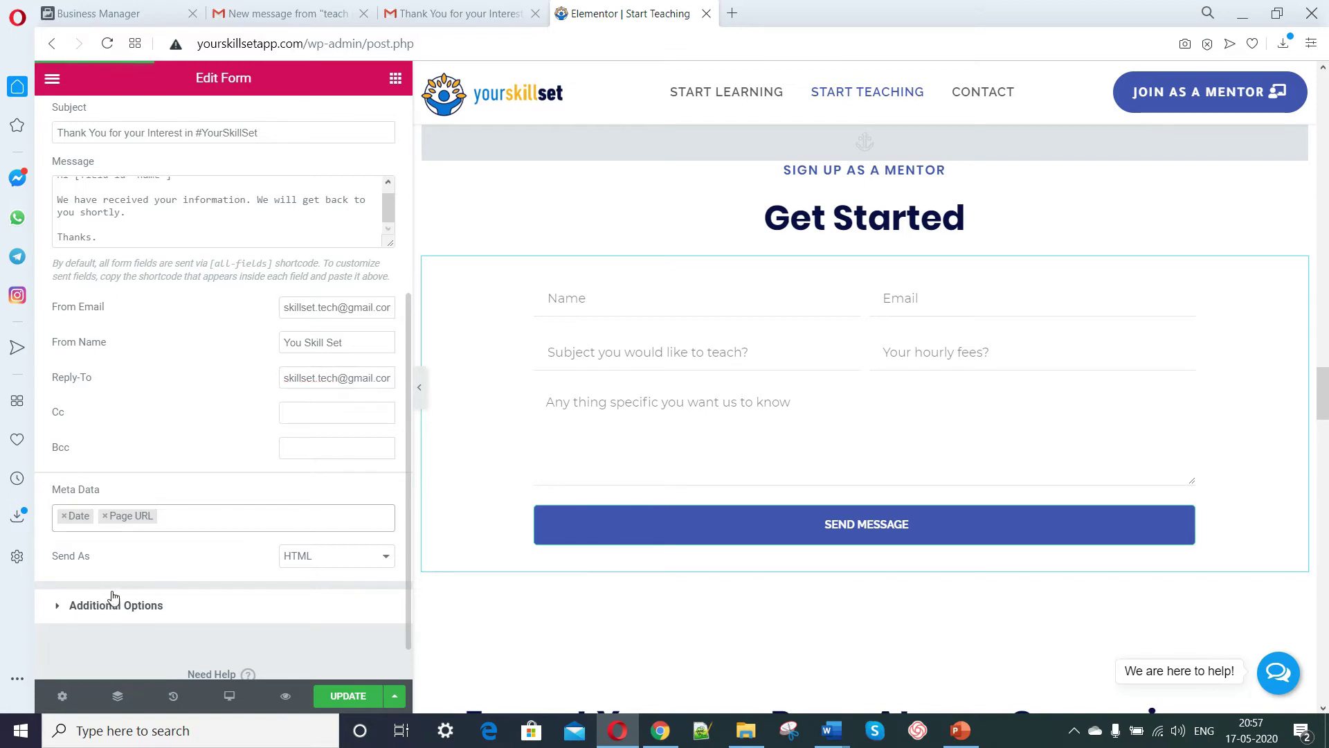
{"action": "left_click", "coordinate": [321, 555]}
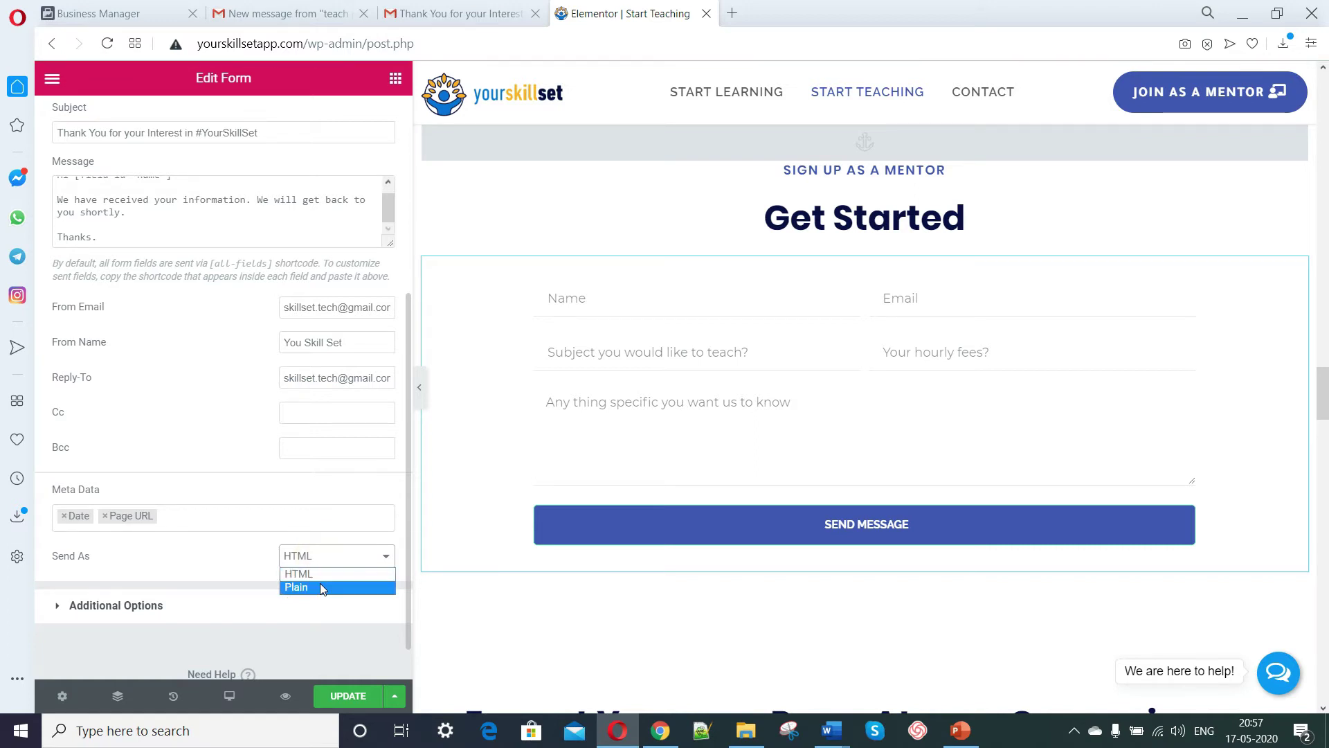
Enlarge the Email 2 message box downward so the whole message fits.
{"action": "left_click", "coordinate": [209, 241]}
{"action": "scroll", "coordinate": [193, 218], "scroll_direction": "up", "scroll_amount": 1}
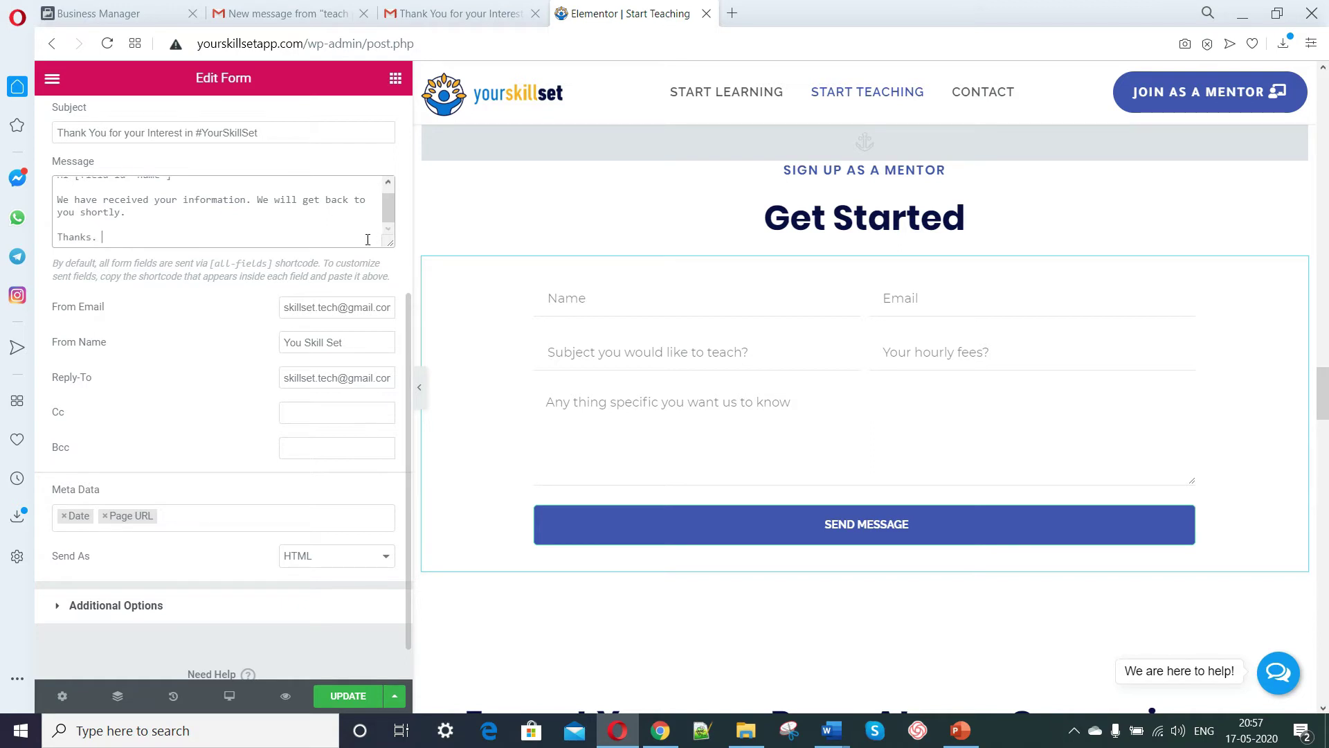
{"action": "left_click_drag", "start_coordinate": [389, 244], "coordinate": [391, 454]}
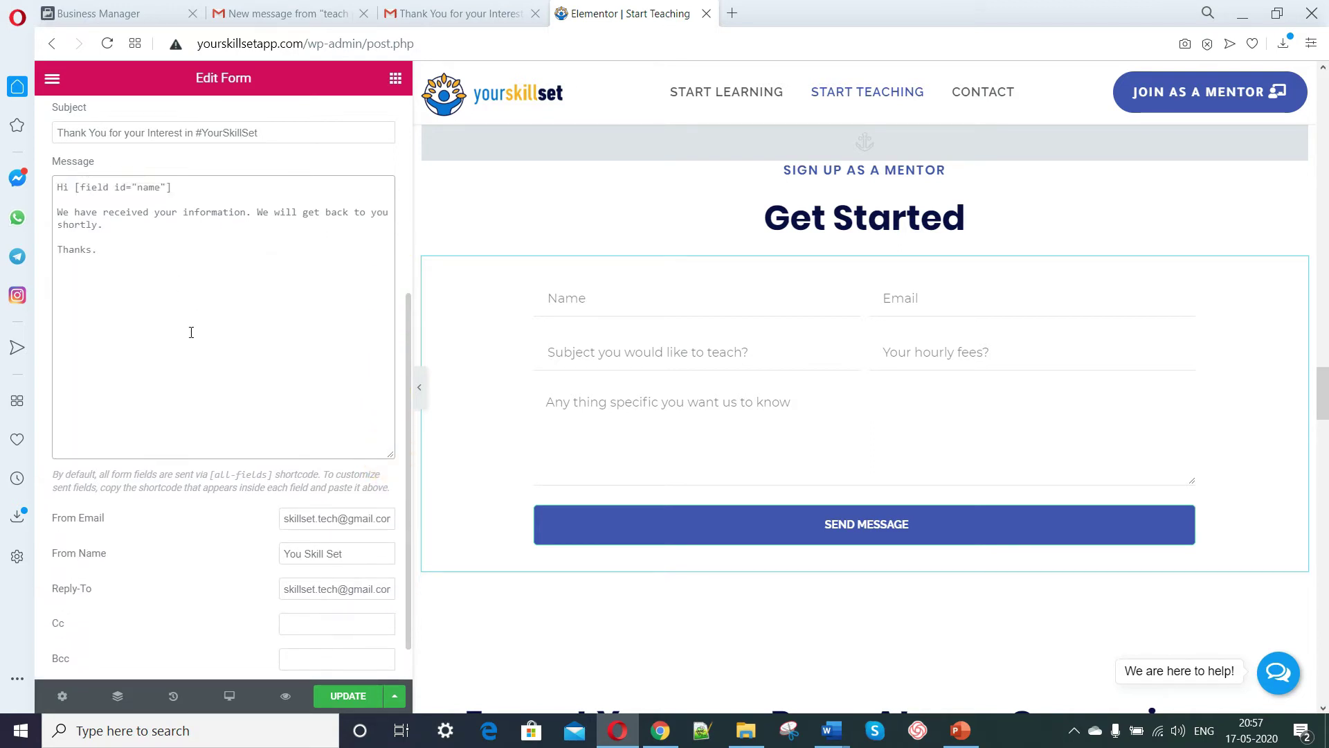
Review the Email 2 settings from recipient to Send As, and update the page to save them.
{"action": "scroll", "coordinate": [289, 528], "scroll_direction": "down", "scroll_amount": 3}
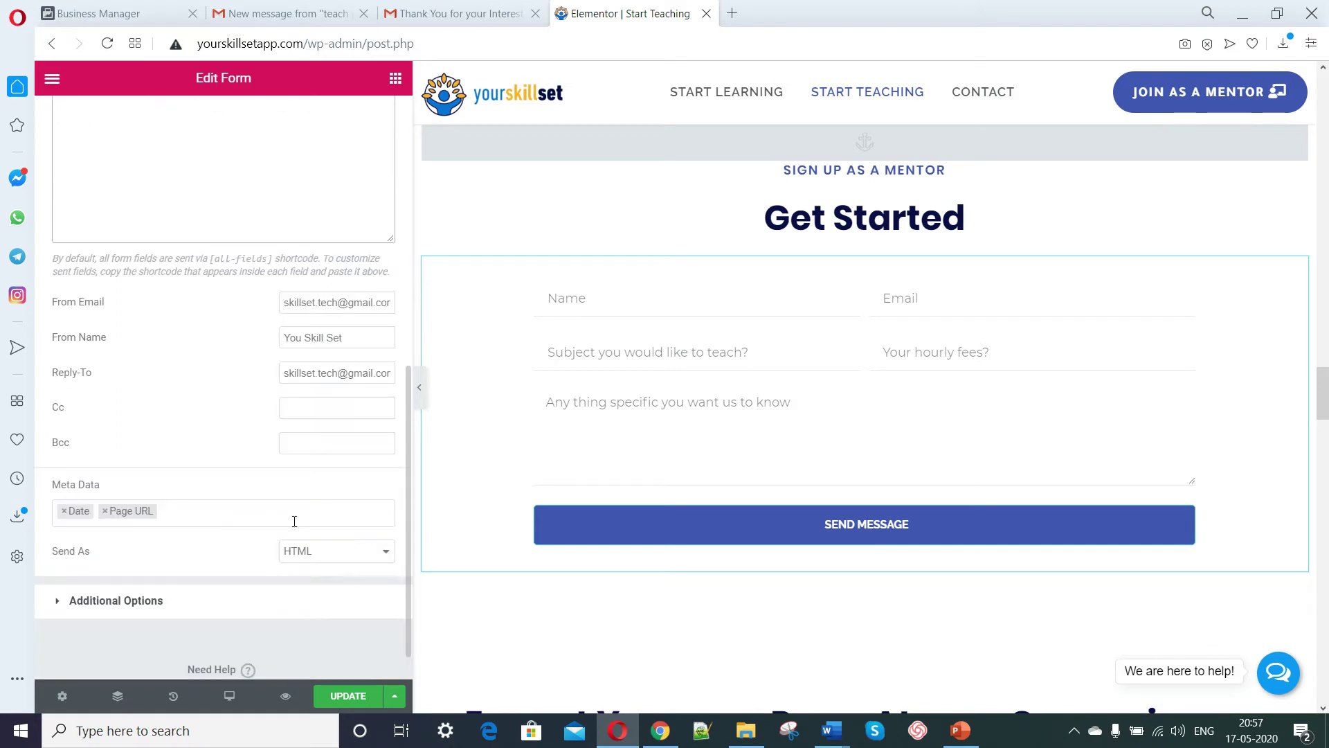
{"action": "scroll", "coordinate": [235, 543], "scroll_direction": "up", "scroll_amount": 5}
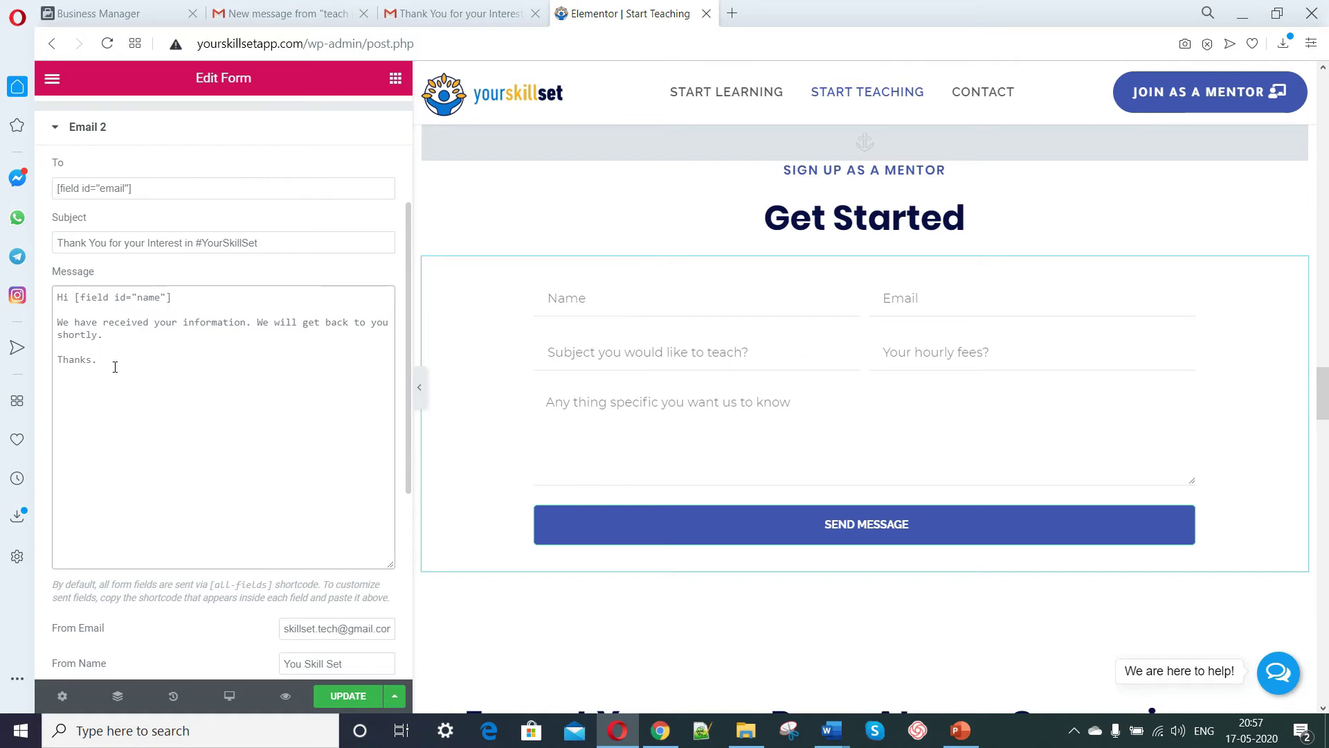
{"action": "left_click", "coordinate": [327, 695]}
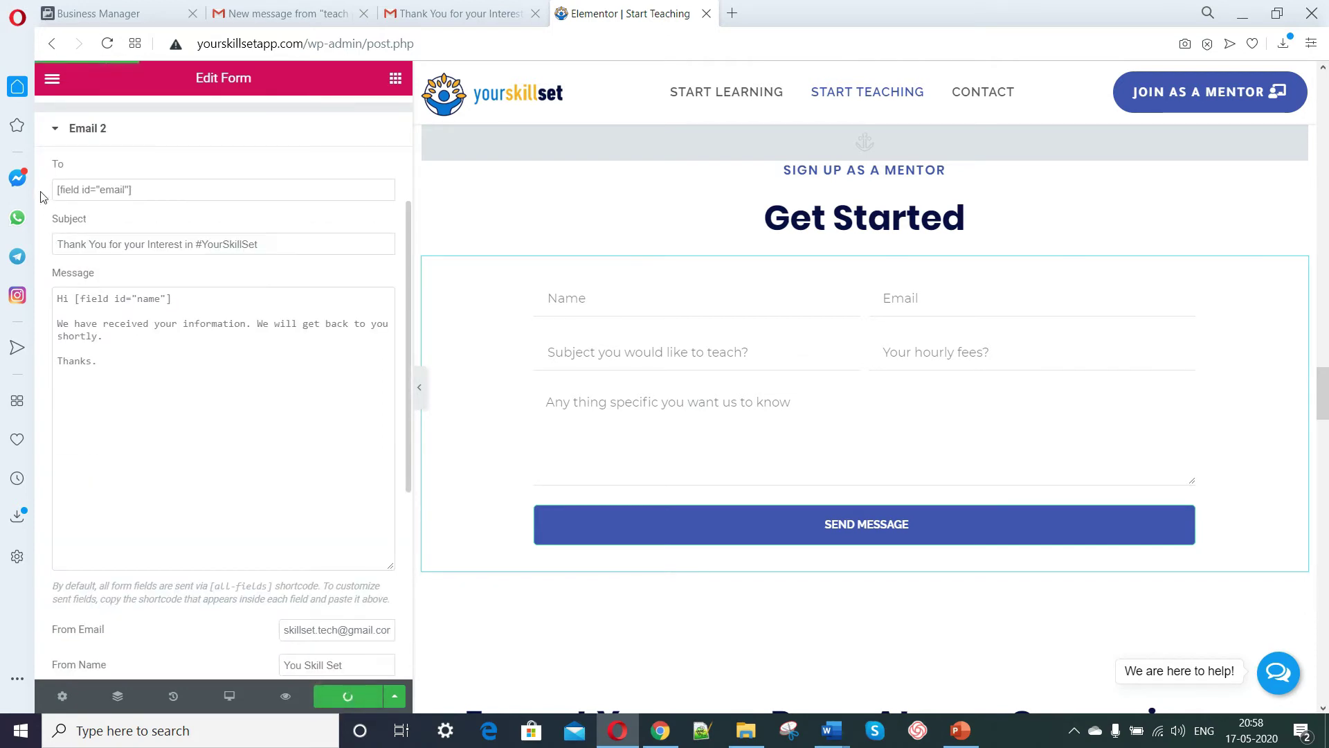
Collapse the Email 2 settings and expand Actions After Submit to review the form's added actions.
{"action": "left_click", "coordinate": [56, 128]}
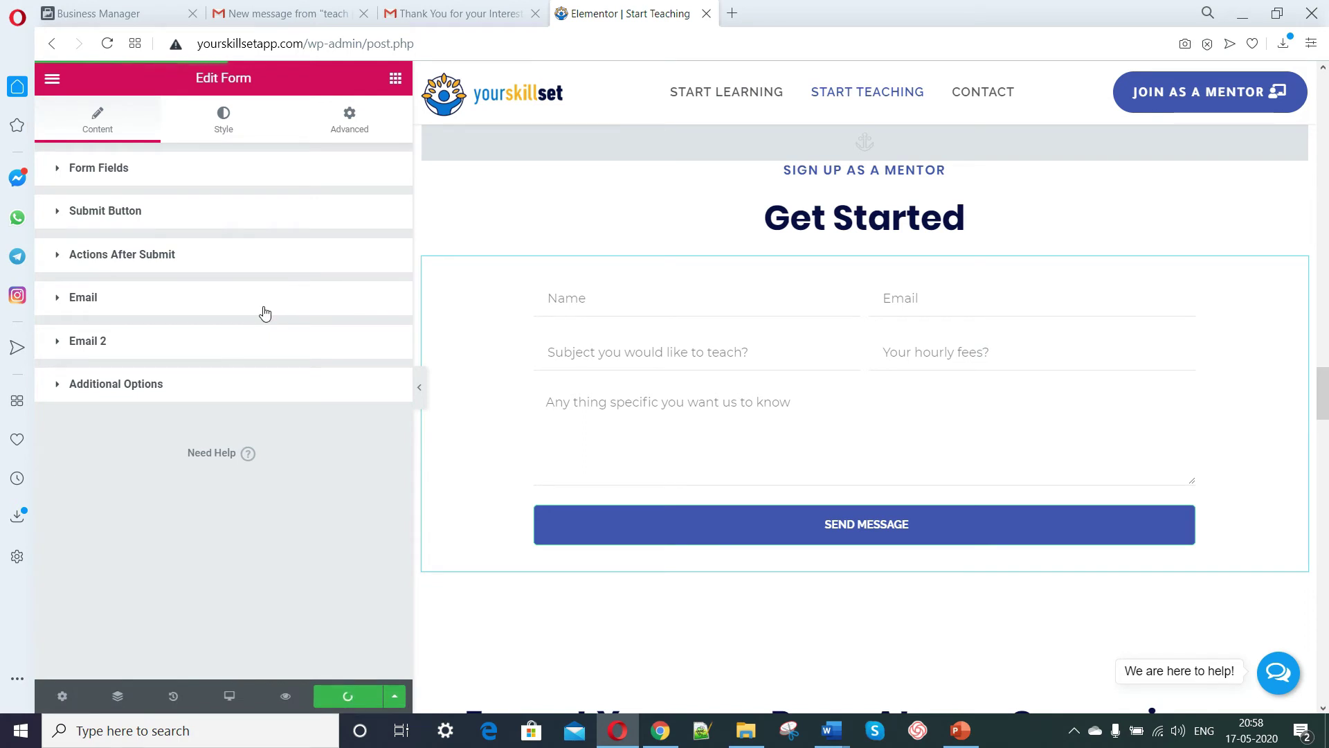
{"action": "left_click", "coordinate": [55, 257]}
{"action": "left_click", "coordinate": [57, 257]}
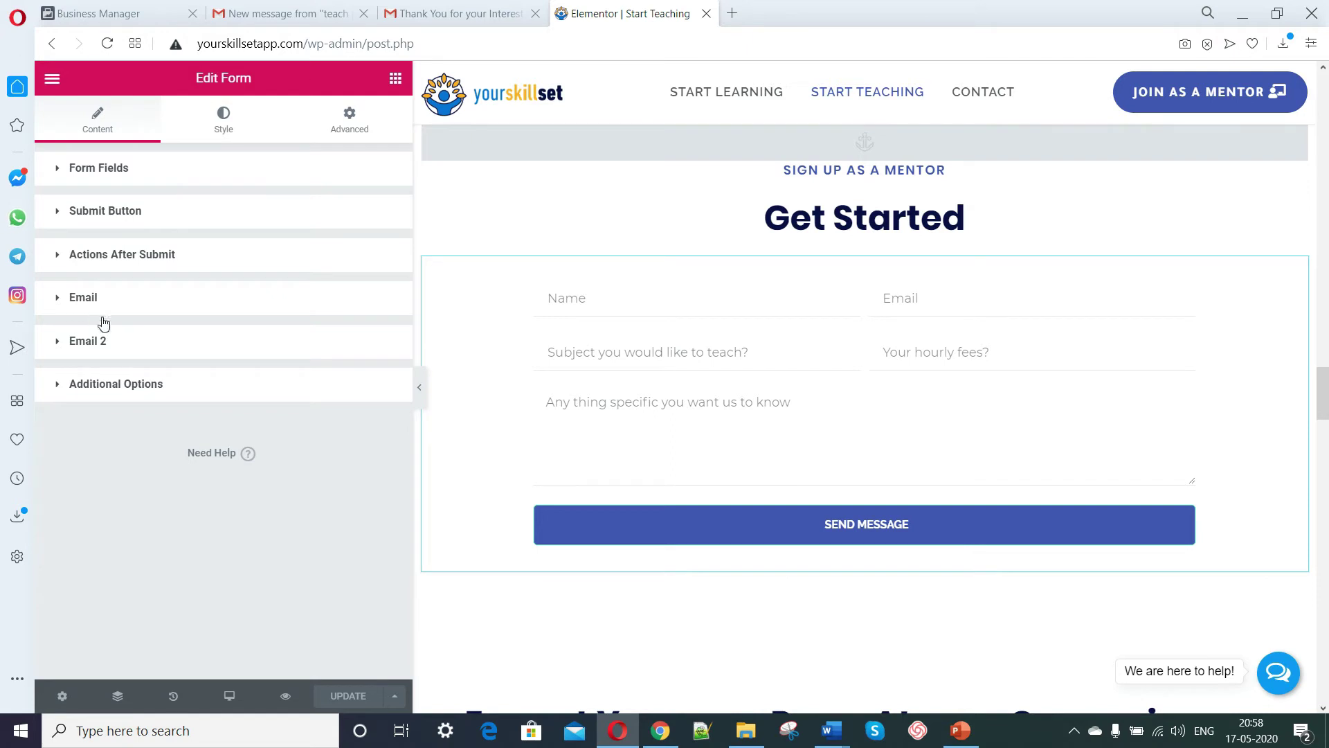
{"action": "left_click", "coordinate": [56, 261]}
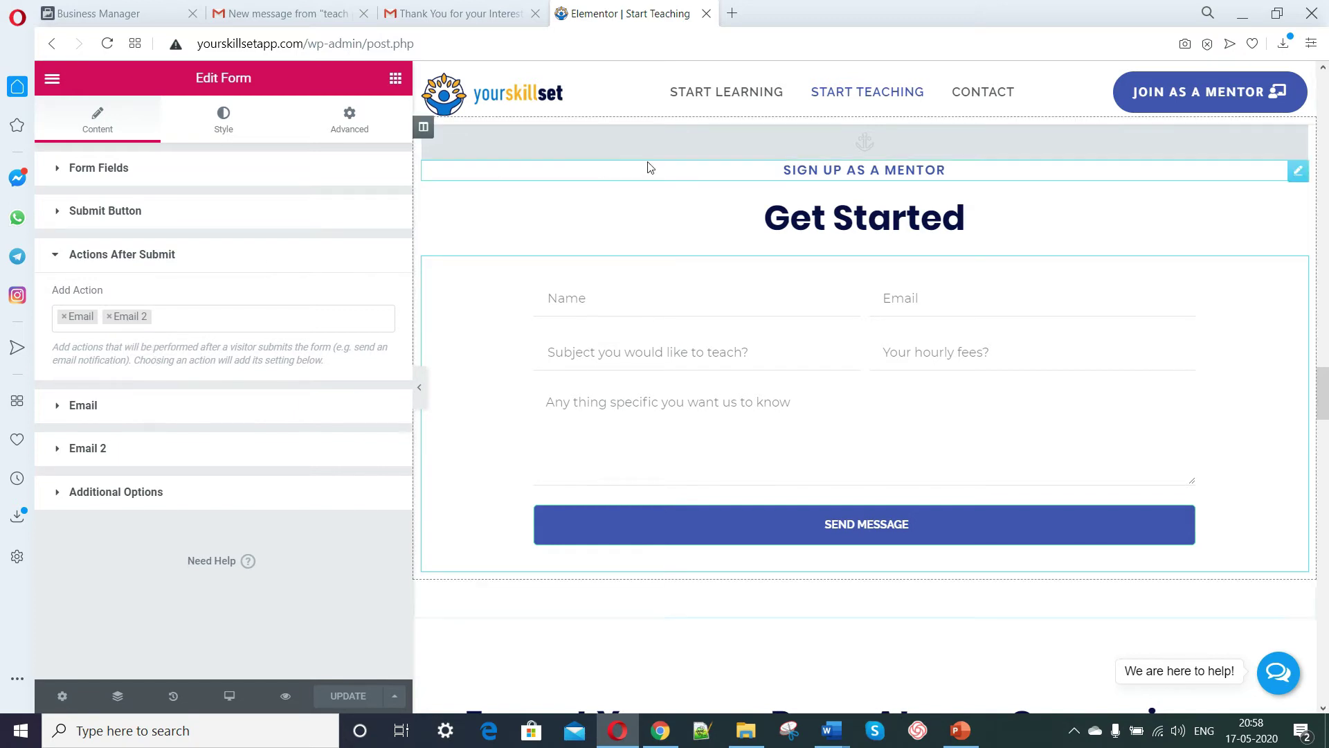
Preview the Start Teaching page and fill in the mentor form's name with the third test name and its e-mail with the saved address.
{"action": "left_click", "coordinate": [285, 696]}
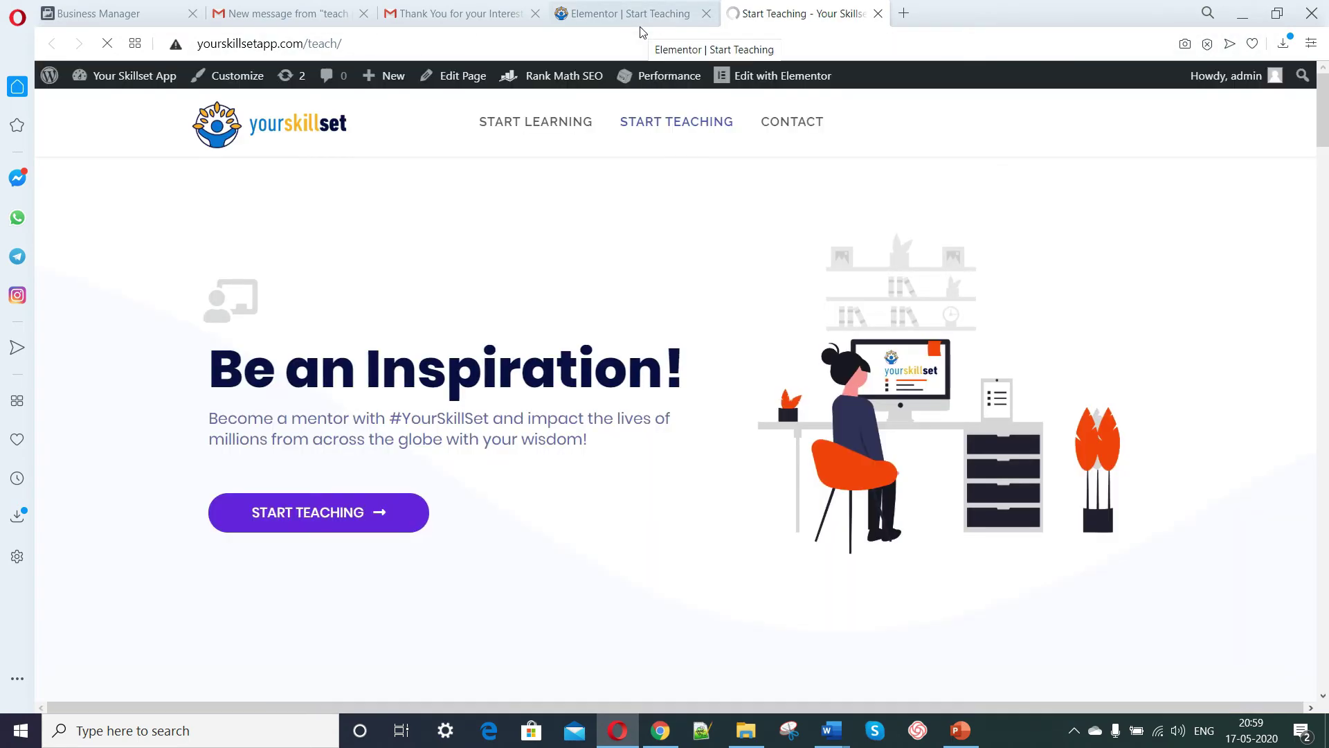
{"action": "left_click_drag", "start_coordinate": [1324, 128], "coordinate": [1324, 522]}
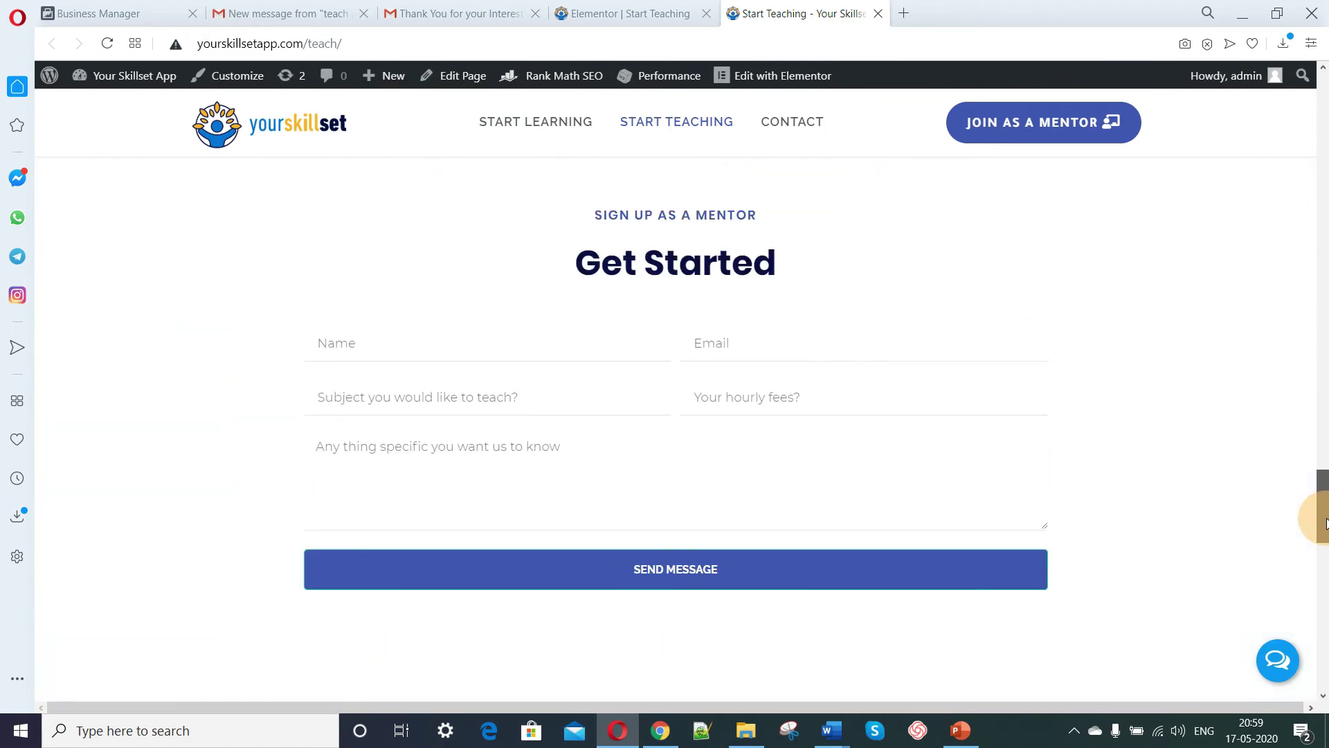
{"action": "left_click", "coordinate": [398, 343]}
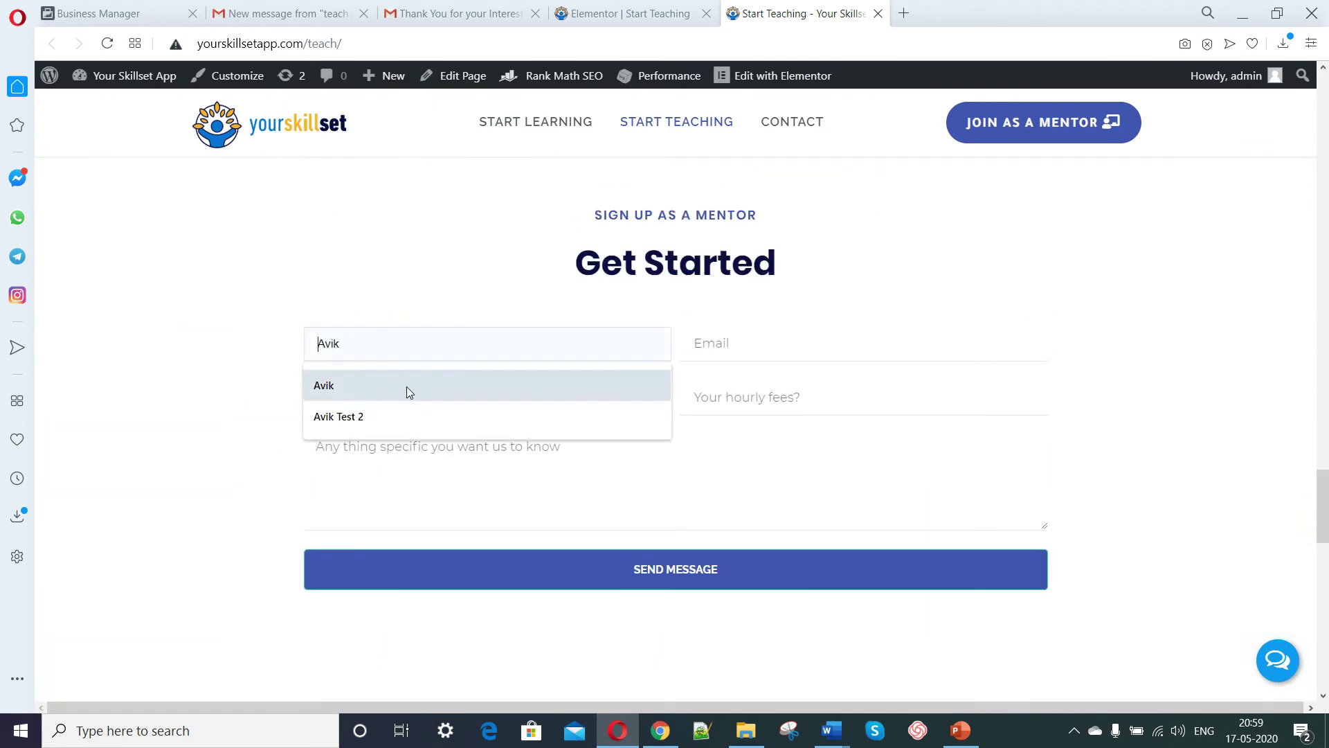
{"action": "left_click", "coordinate": [406, 416]}
{"action": "key", "text": "BackSpace"}
{"action": "type", "text": "3"}
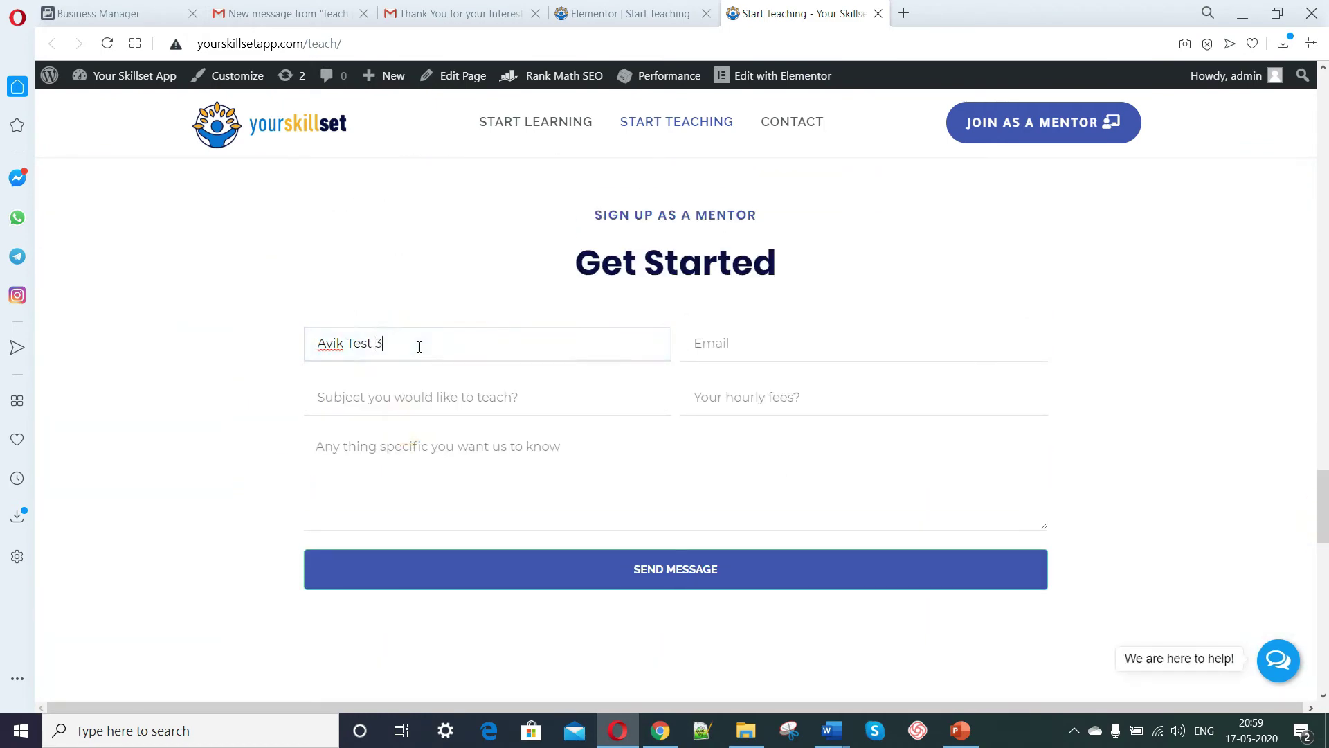
{"action": "left_click", "coordinate": [789, 342]}
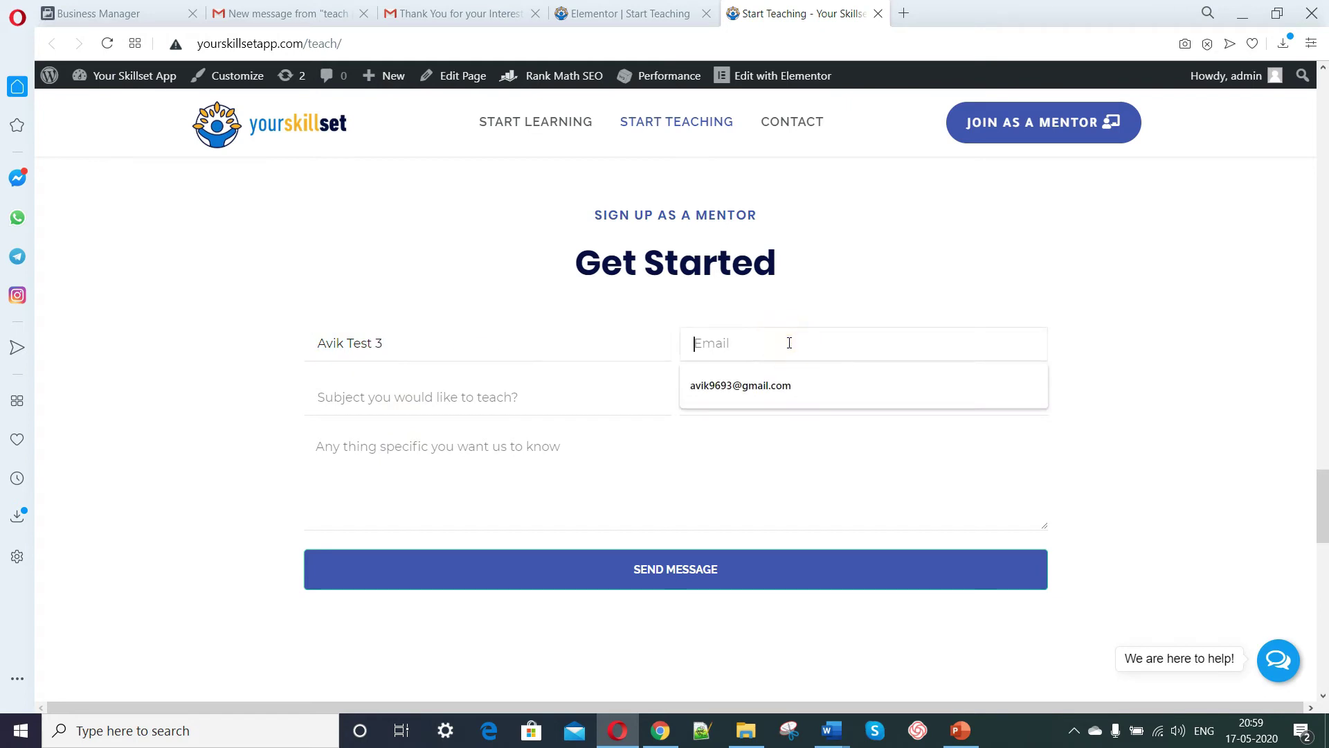
{"action": "left_click", "coordinate": [792, 384]}
Set the form's teaching subject to Web Design and the hourly fees to 1000 USD.
{"action": "left_click", "coordinate": [464, 400]}
{"action": "left_click", "coordinate": [443, 439]}
{"action": "left_click", "coordinate": [778, 396]}
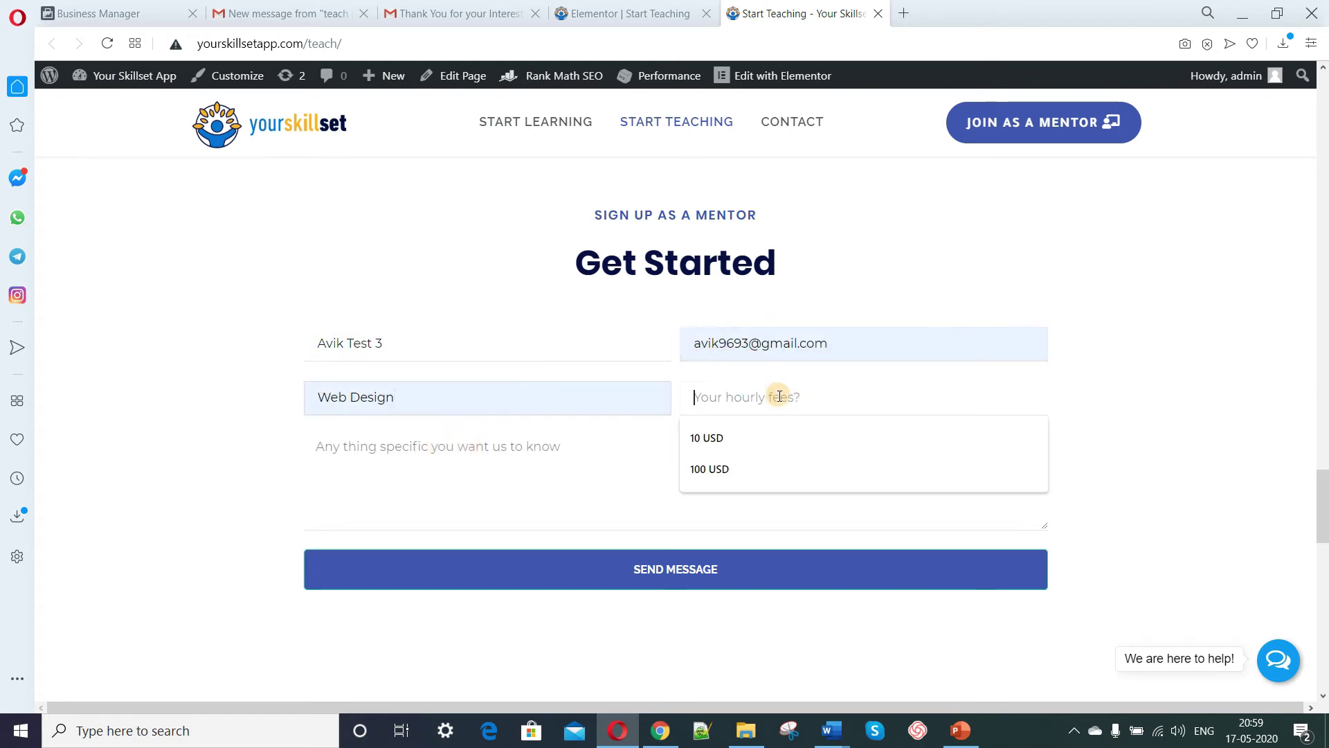
{"action": "left_click", "coordinate": [765, 471]}
{"action": "left_click", "coordinate": [723, 396]}
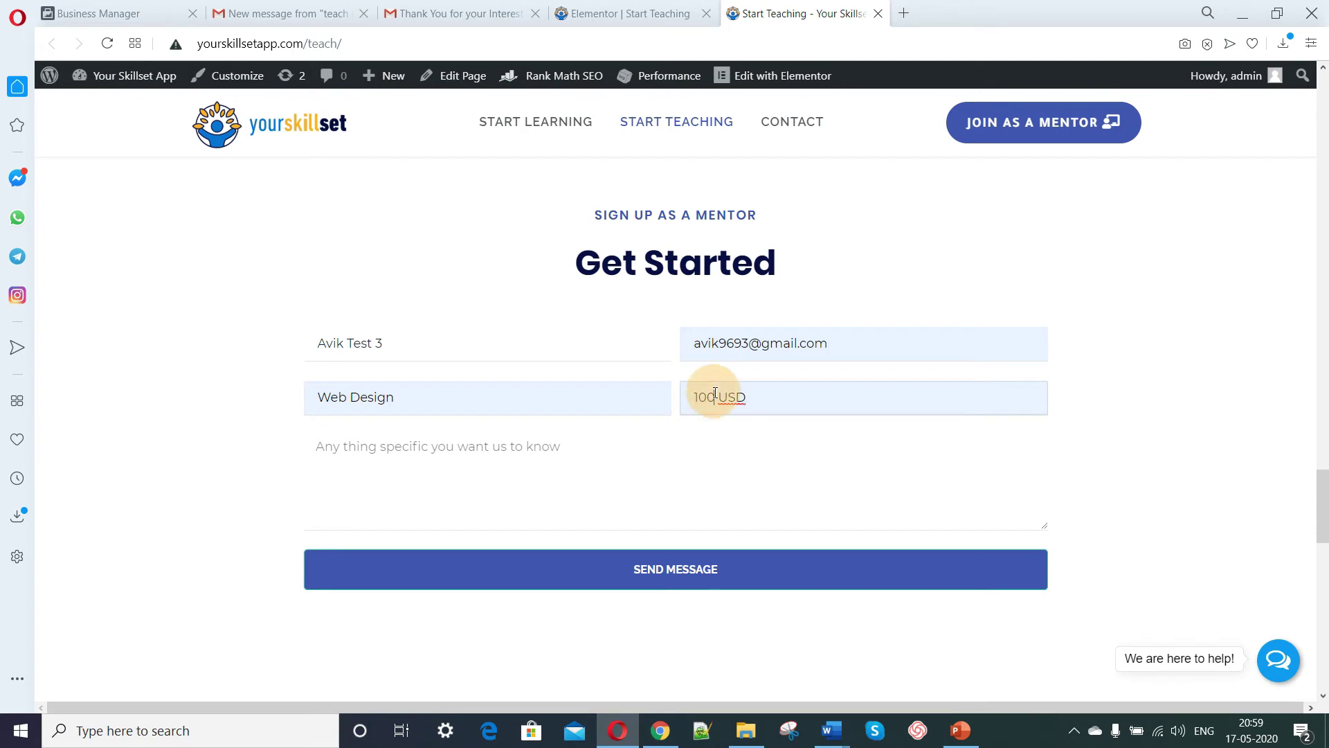
{"action": "type", "text": "0"}
Enter "Any message" as the form's additional information and submit the form.
{"action": "left_click", "coordinate": [634, 450]}
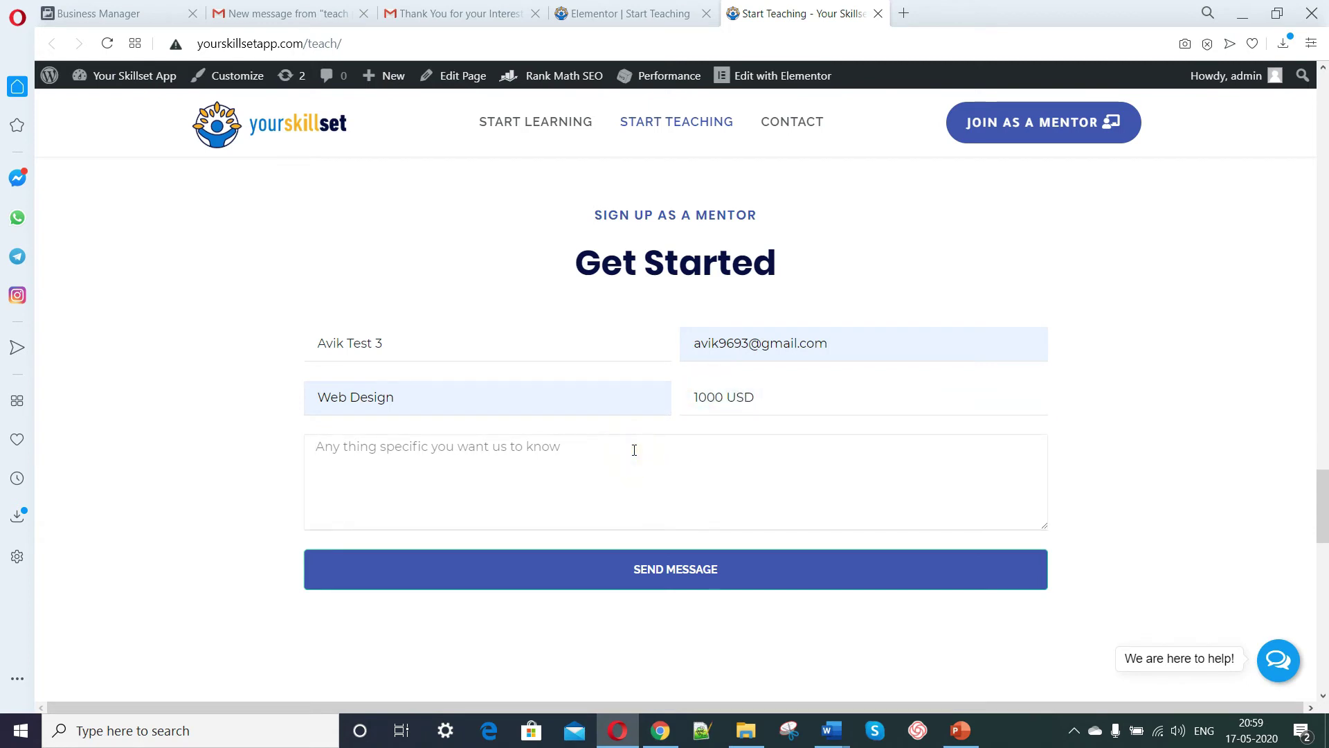
{"action": "type", "text": "Any messeng"}
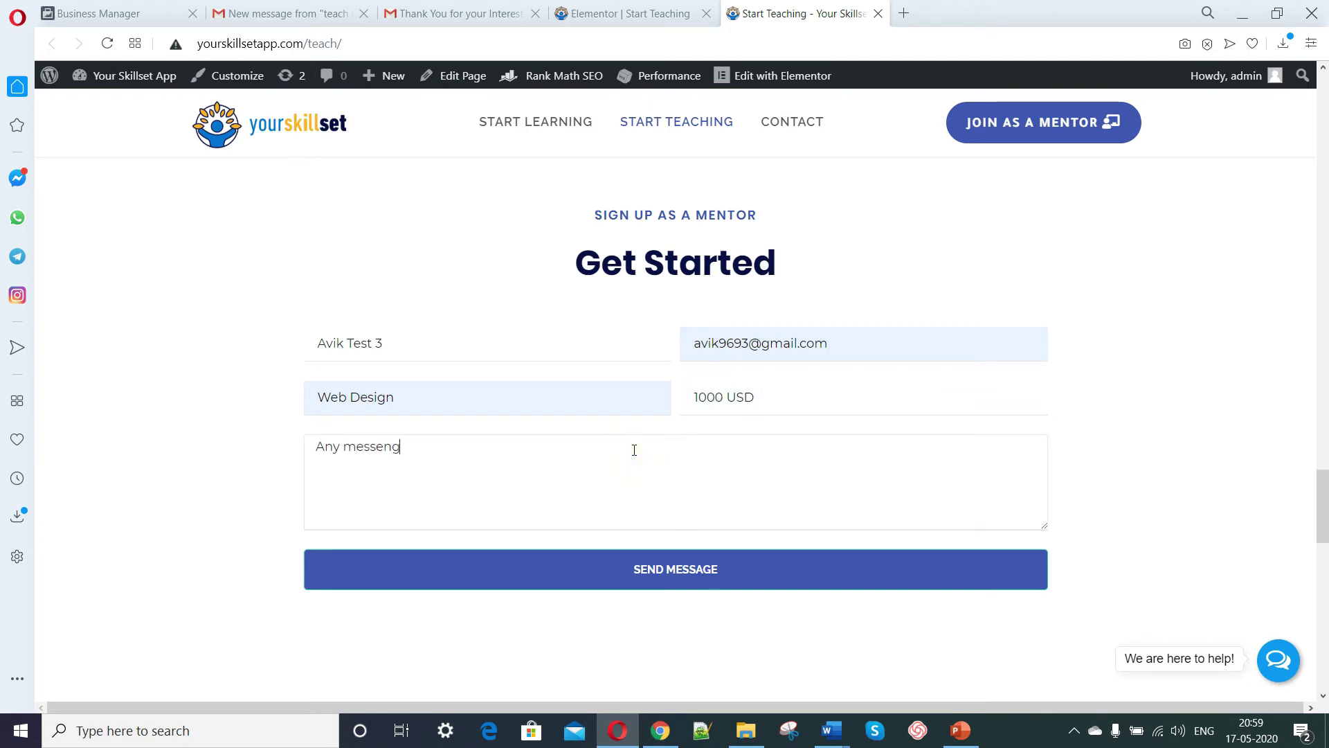
{"action": "key", "text": "BackSpace"}
{"action": "key", "text": "BackSpace"}
{"action": "key", "text": "BackSpace"}
{"action": "type", "text": "age"}
{"action": "left_click", "coordinate": [634, 579]}
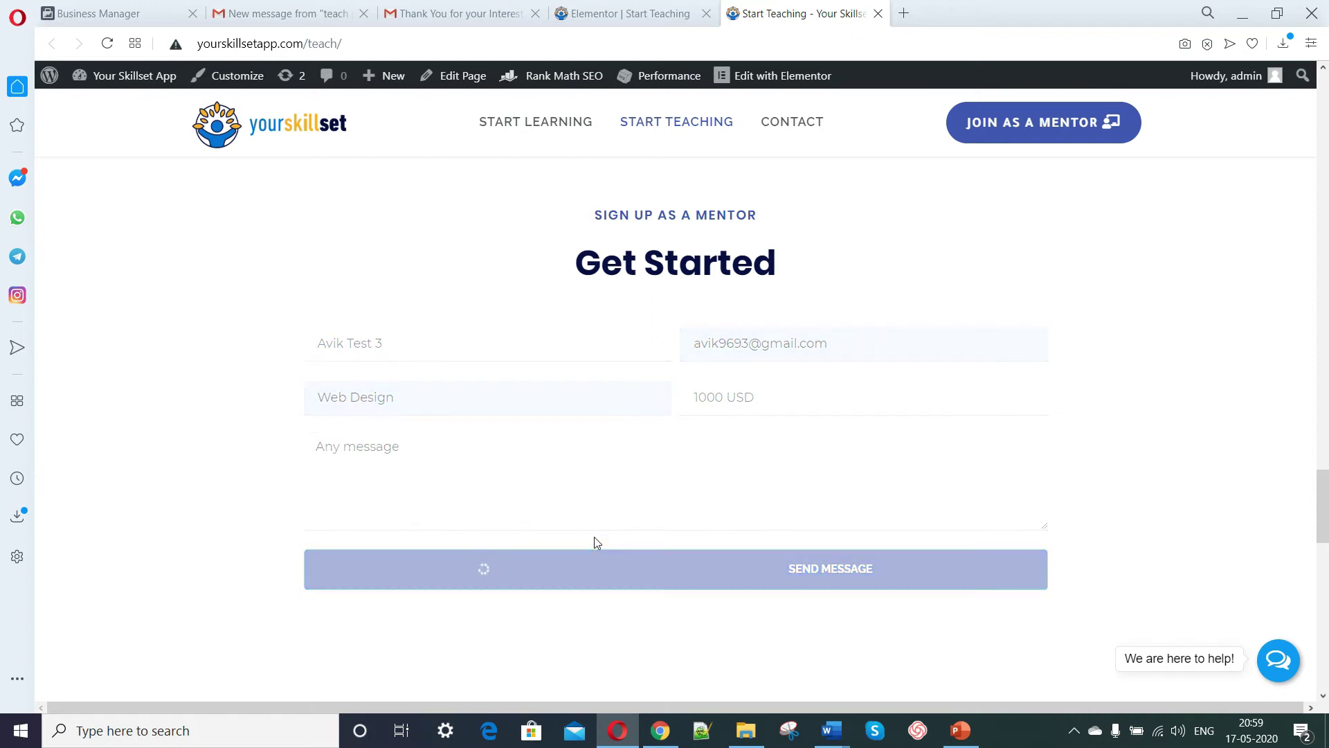
{"action": "scroll", "coordinate": [595, 549], "scroll_direction": "down", "scroll_amount": 1}
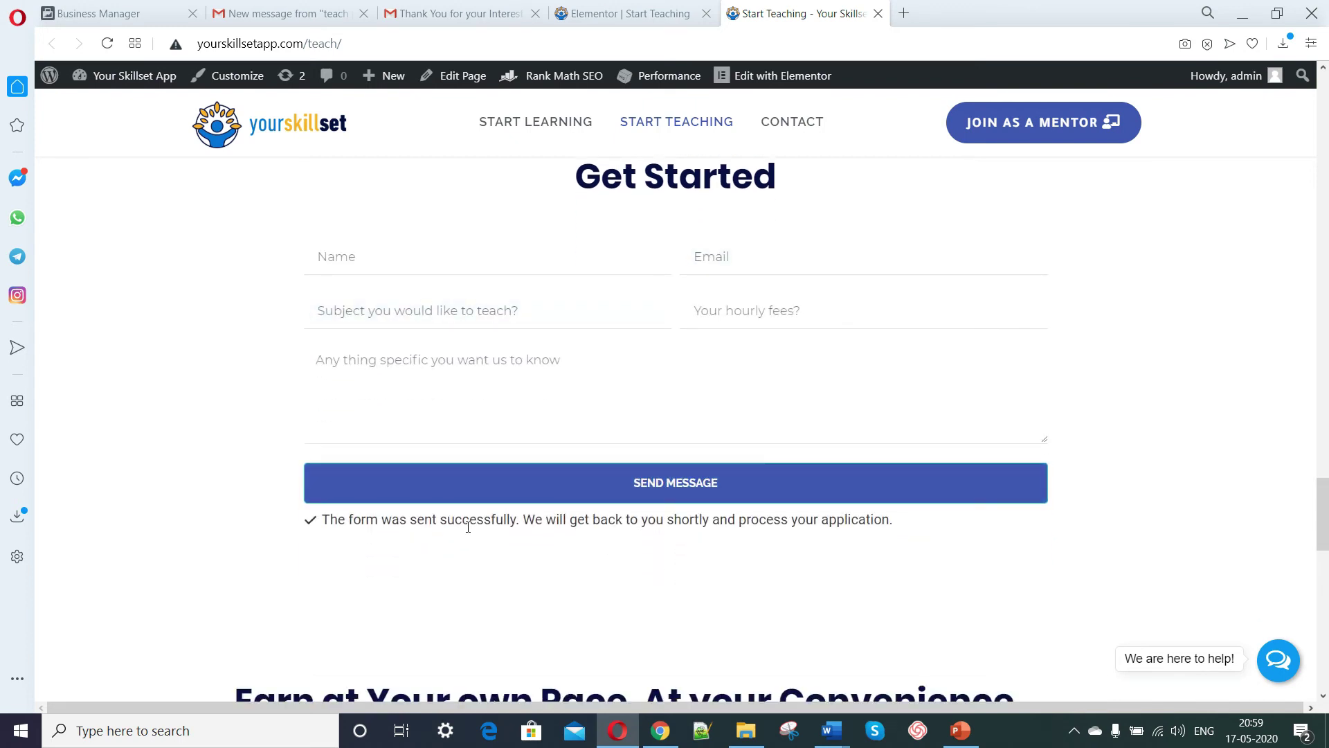
{"action": "scroll", "coordinate": [439, 547], "scroll_direction": "up", "scroll_amount": 1}
Check the Email action's recipient in the Elementor editor, and open the newest "New message from "Teach Page"" e-mail in that recipient's Gmail inbox.
{"action": "left_click", "coordinate": [600, 12]}
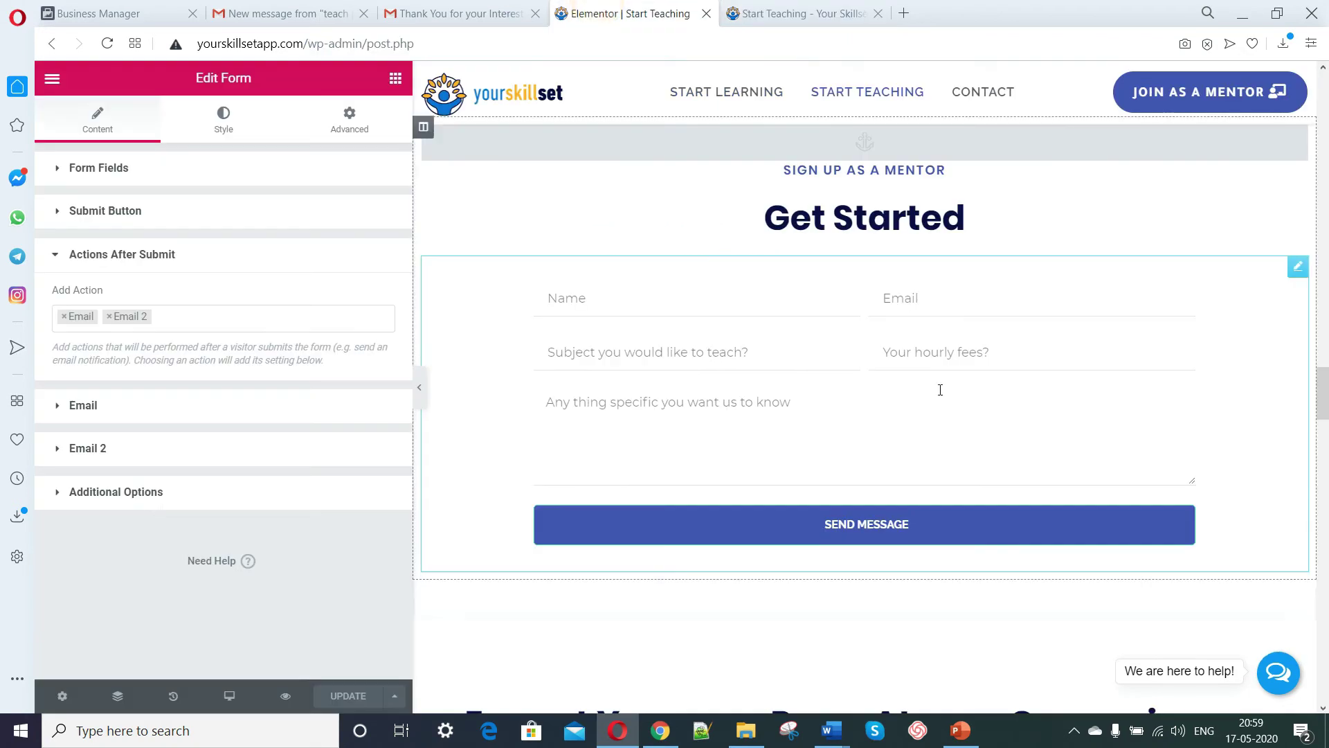
{"action": "left_click", "coordinate": [124, 419]}
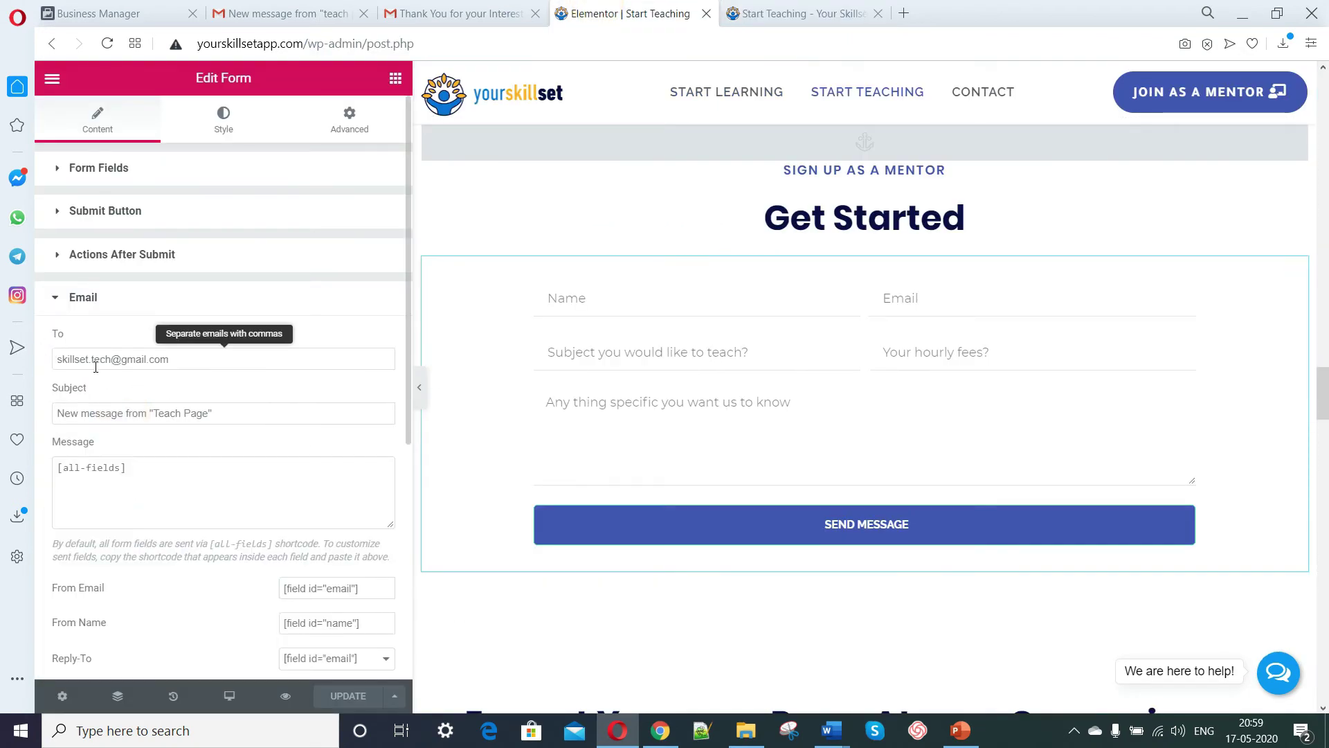
{"action": "left_click", "coordinate": [277, 13]}
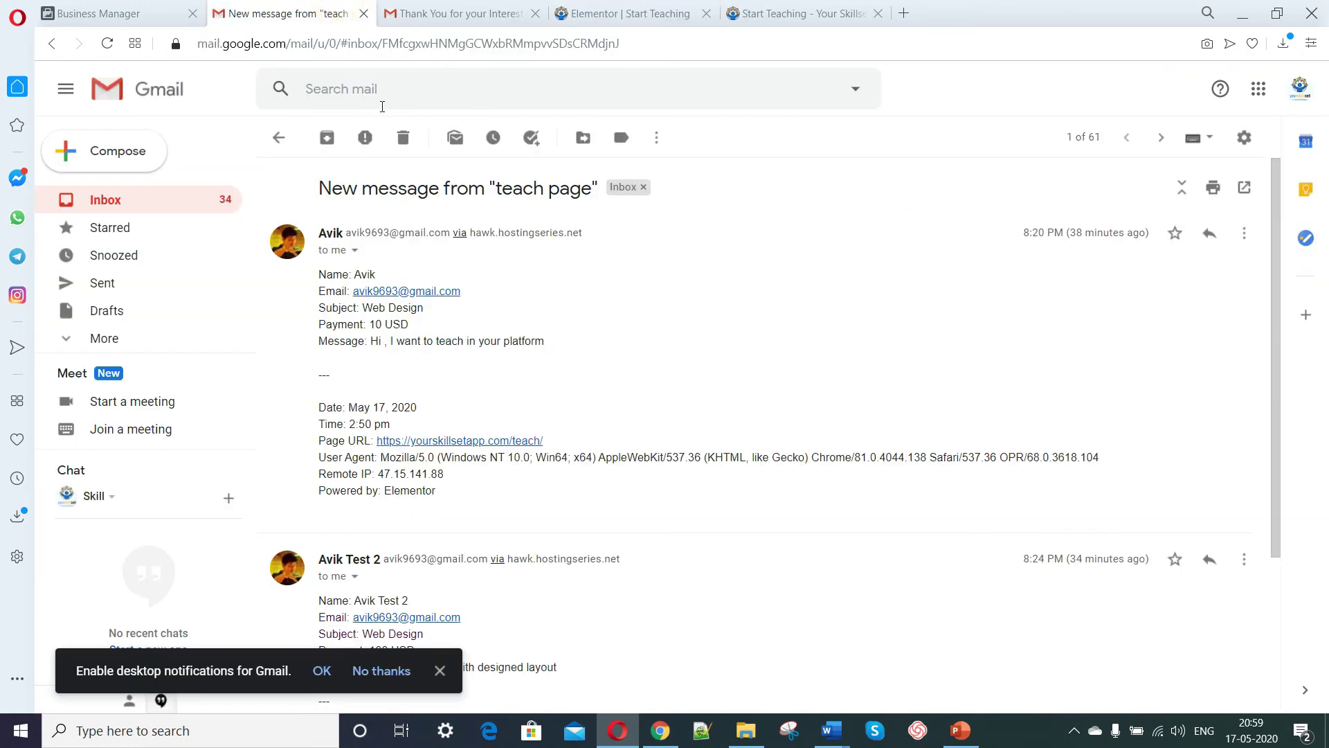
{"action": "left_click", "coordinate": [105, 200]}
{"action": "left_click", "coordinate": [1306, 101]}
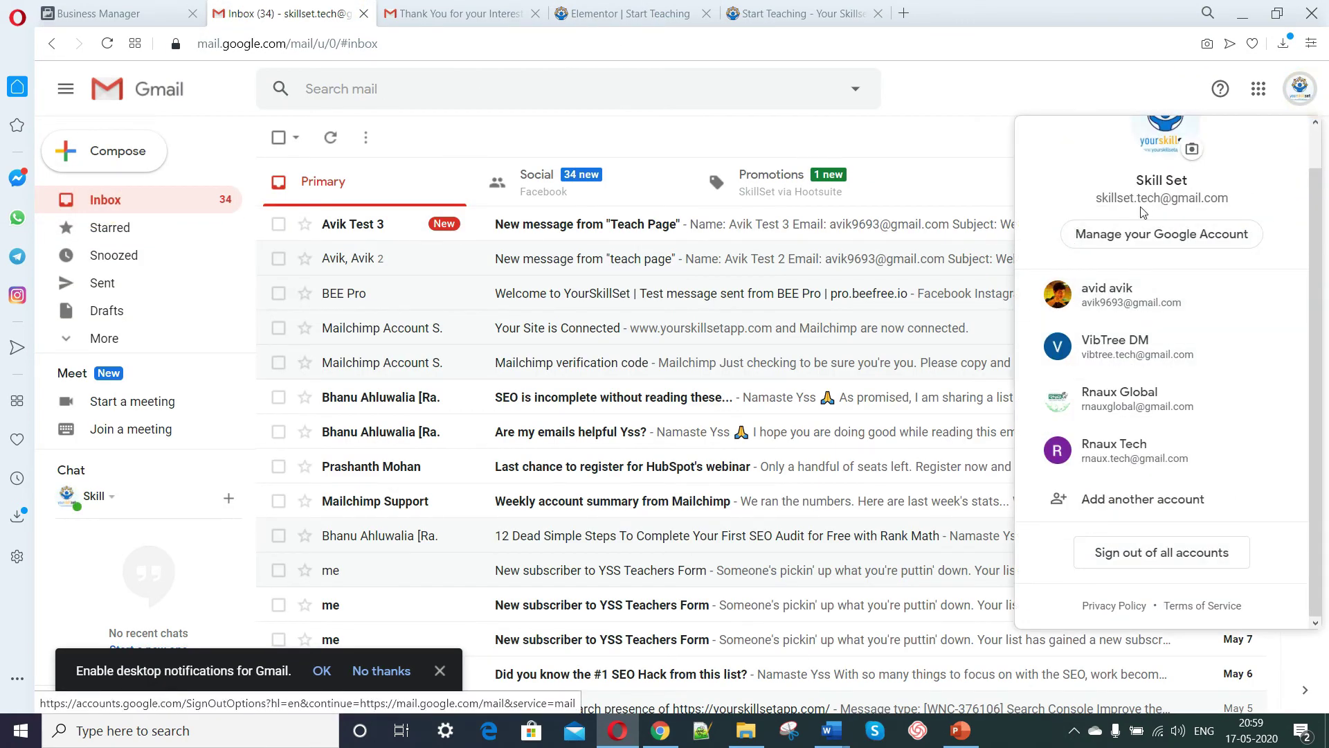
{"action": "left_click", "coordinate": [968, 97]}
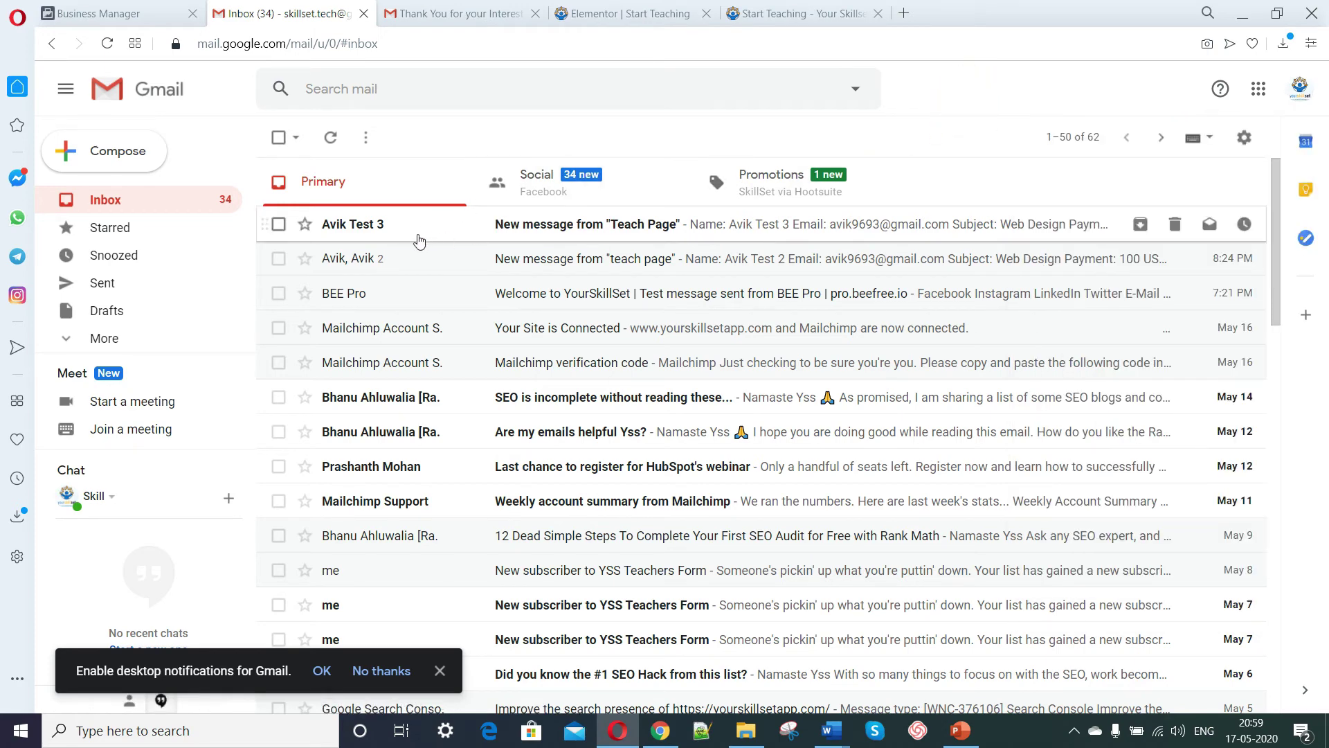
{"action": "left_click", "coordinate": [579, 229]}
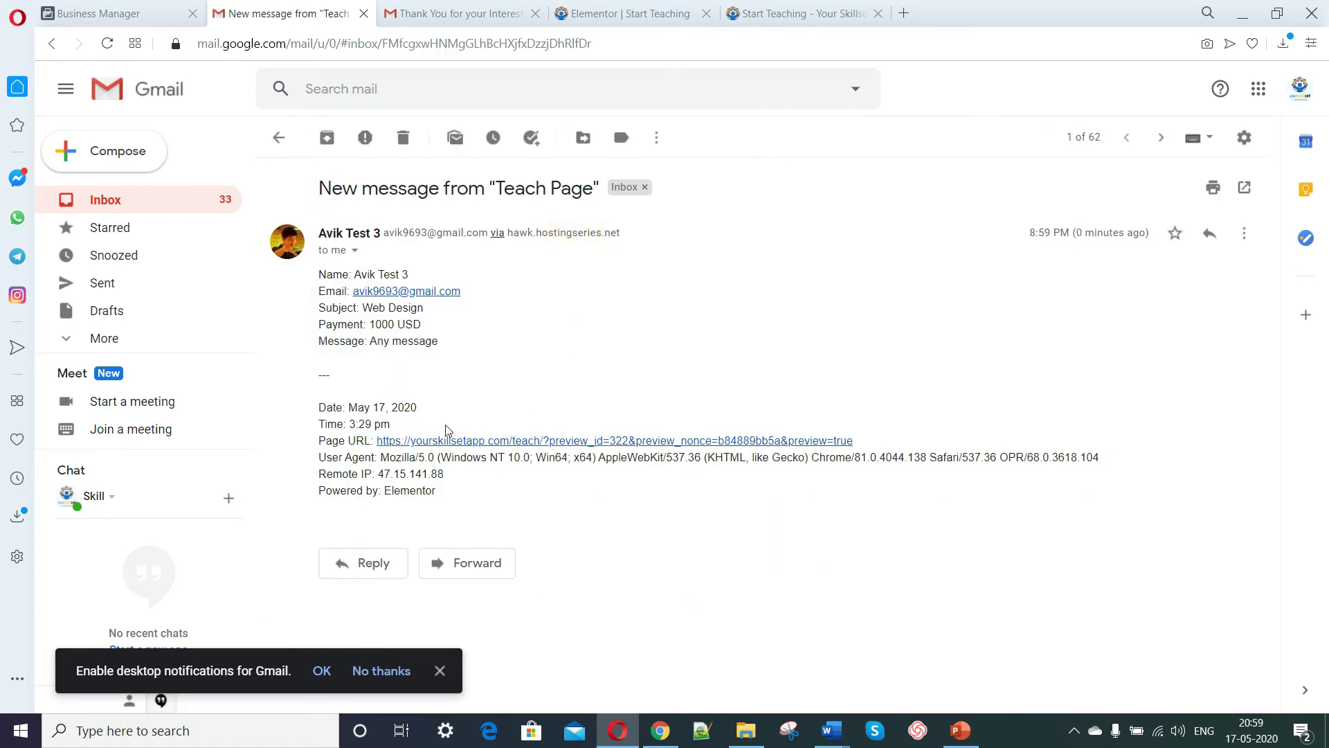
Examine the notification e-mail's submitted fields, date and other metadata, and the sender address in its message details.
{"action": "left_click_drag", "start_coordinate": [318, 272], "coordinate": [317, 409]}
{"action": "left_click", "coordinate": [478, 499]}
{"action": "left_click", "coordinate": [476, 477]}
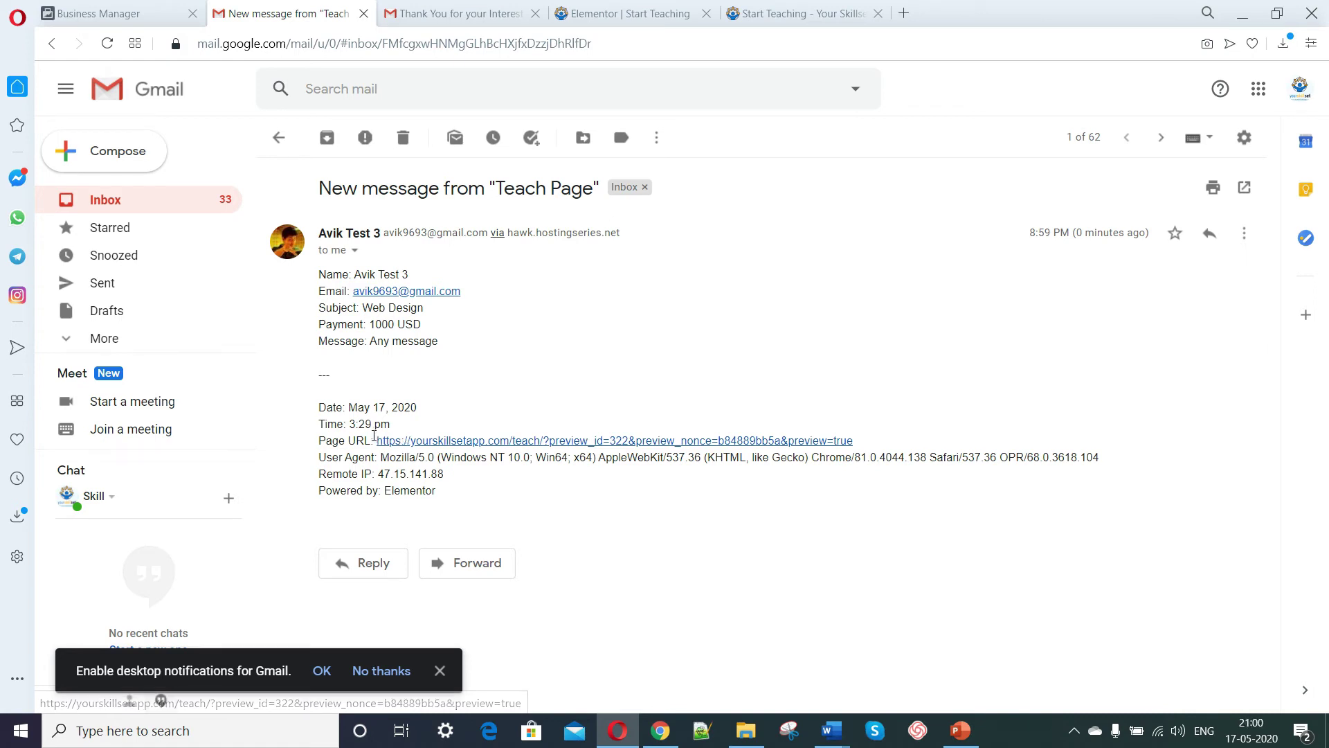
{"action": "left_click_drag", "start_coordinate": [413, 408], "coordinate": [345, 407]}
{"action": "left_click", "coordinate": [572, 406]}
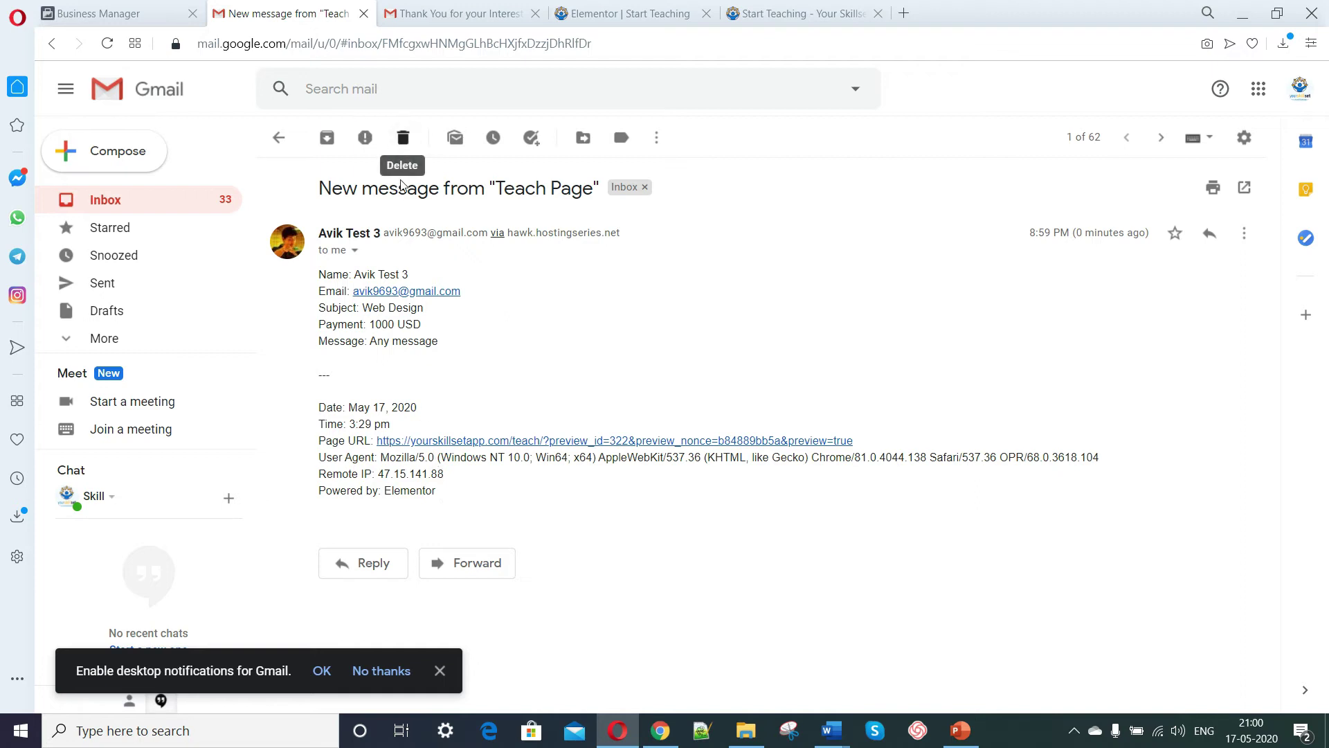
{"action": "left_click", "coordinate": [357, 250]}
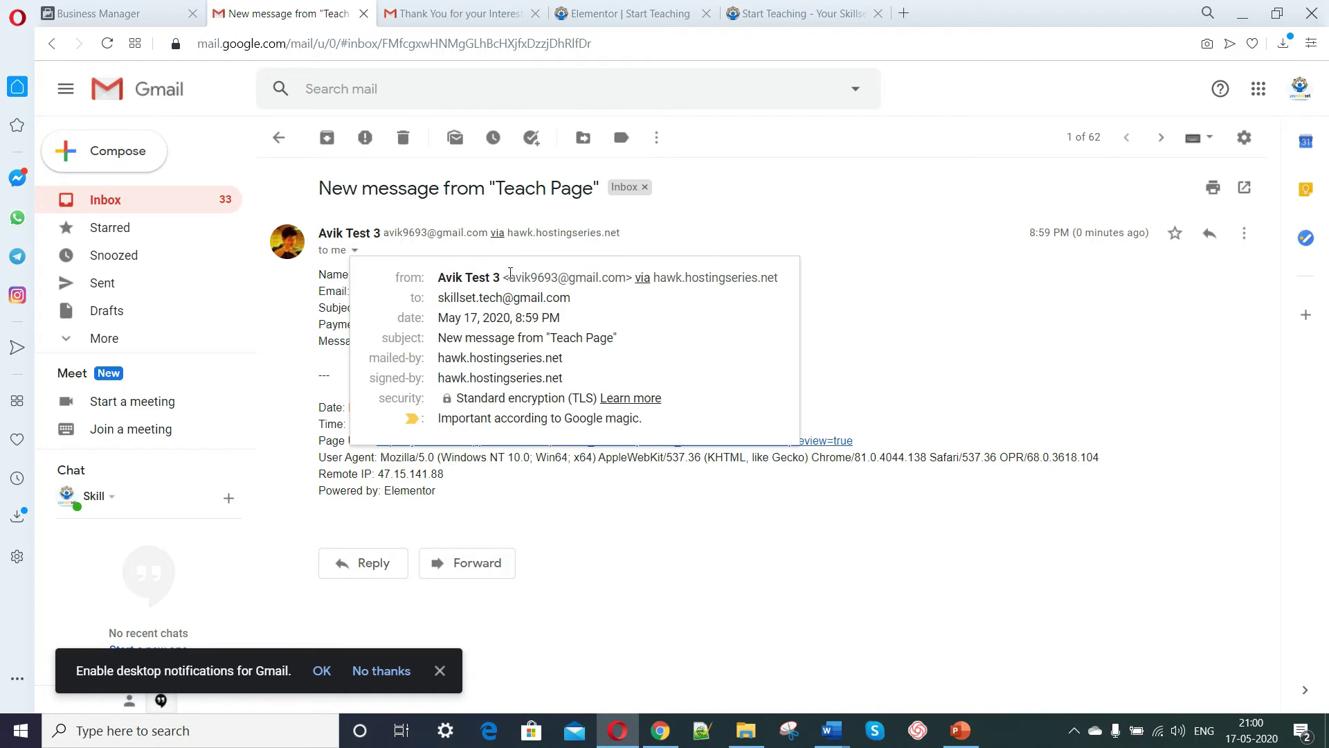
{"action": "left_click_drag", "start_coordinate": [510, 273], "coordinate": [630, 278]}
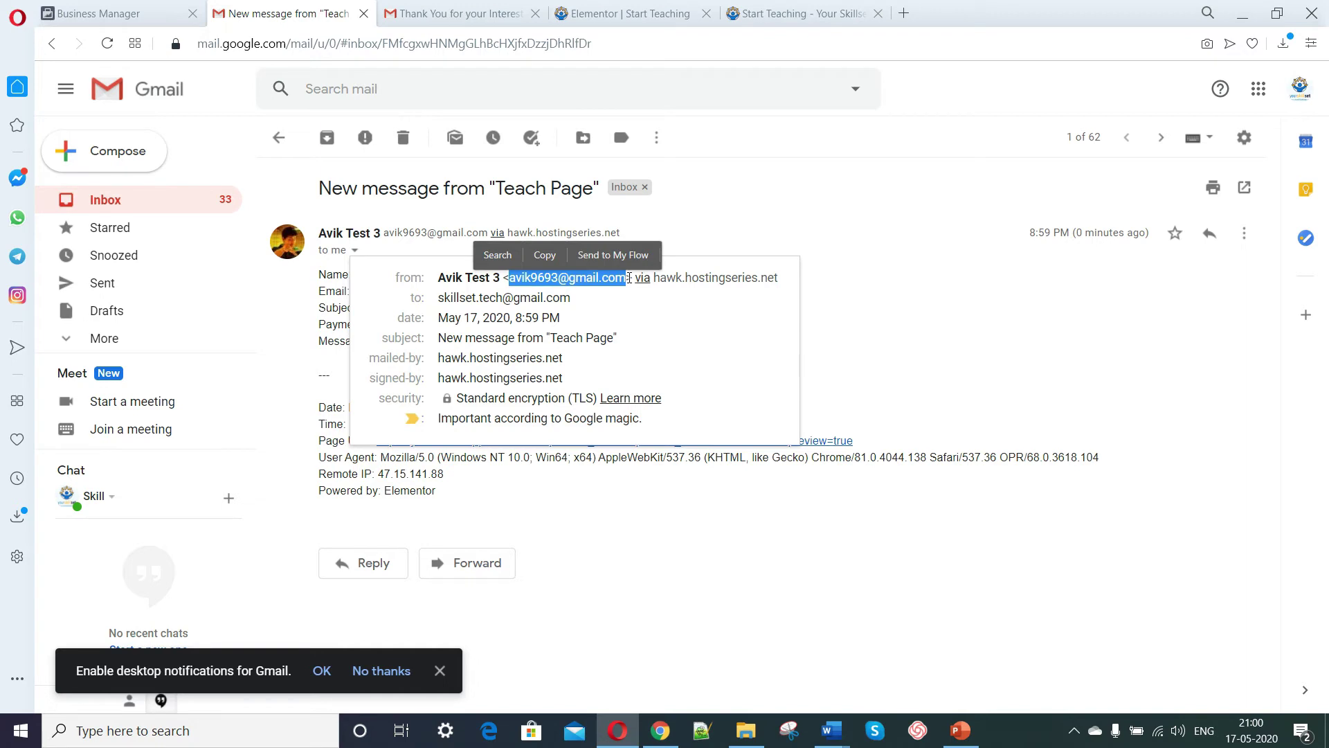
Switch to the submitter's Gmail inbox, check the signed-in account and open the "Thank You for your Interest in #YourSkillSet" conversation.
{"action": "left_click", "coordinate": [457, 13]}
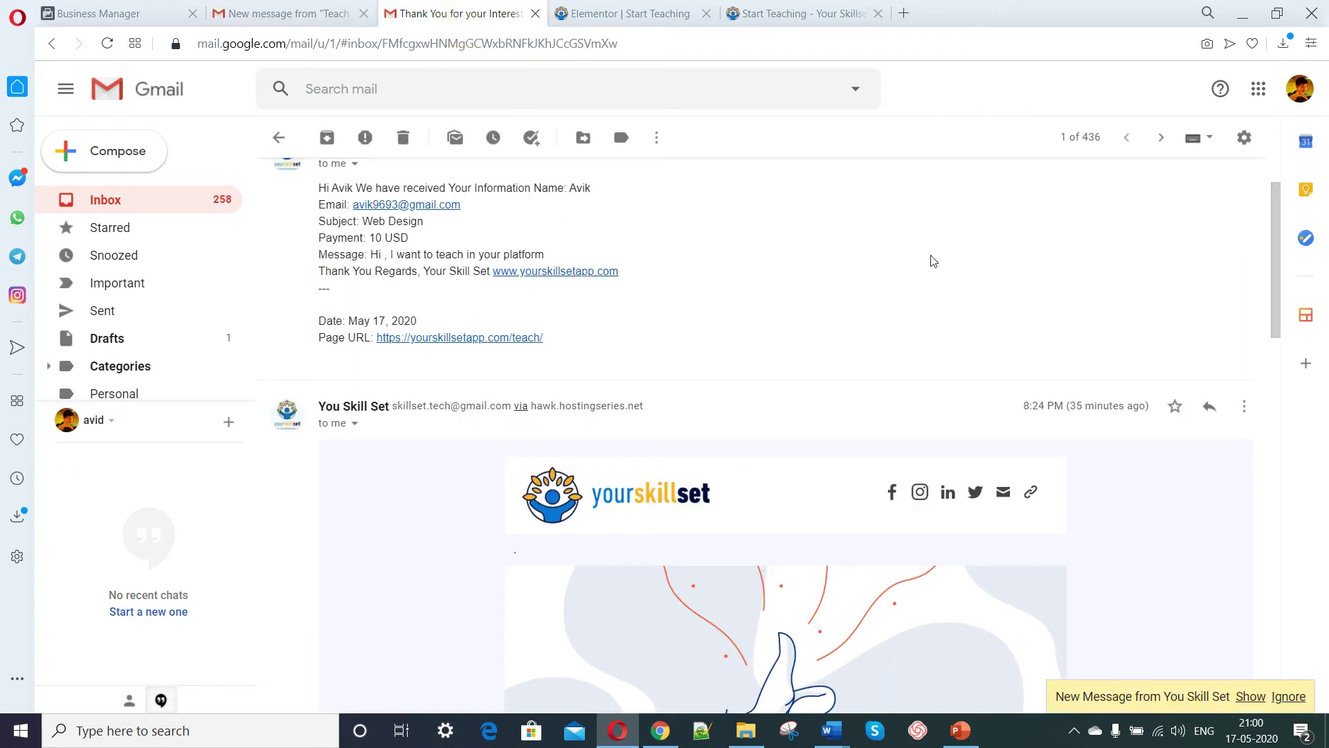
{"action": "left_click", "coordinate": [89, 198]}
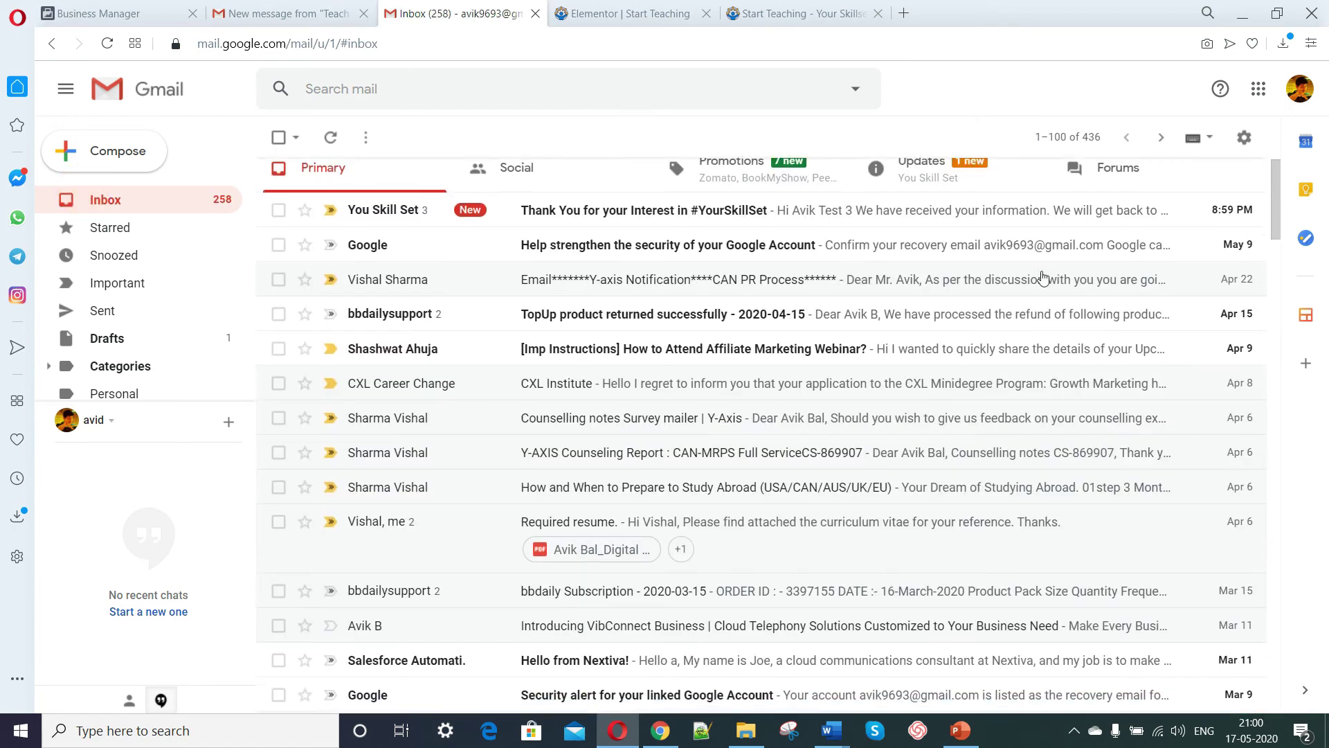
{"action": "scroll", "coordinate": [1044, 277], "scroll_direction": "down", "scroll_amount": 1}
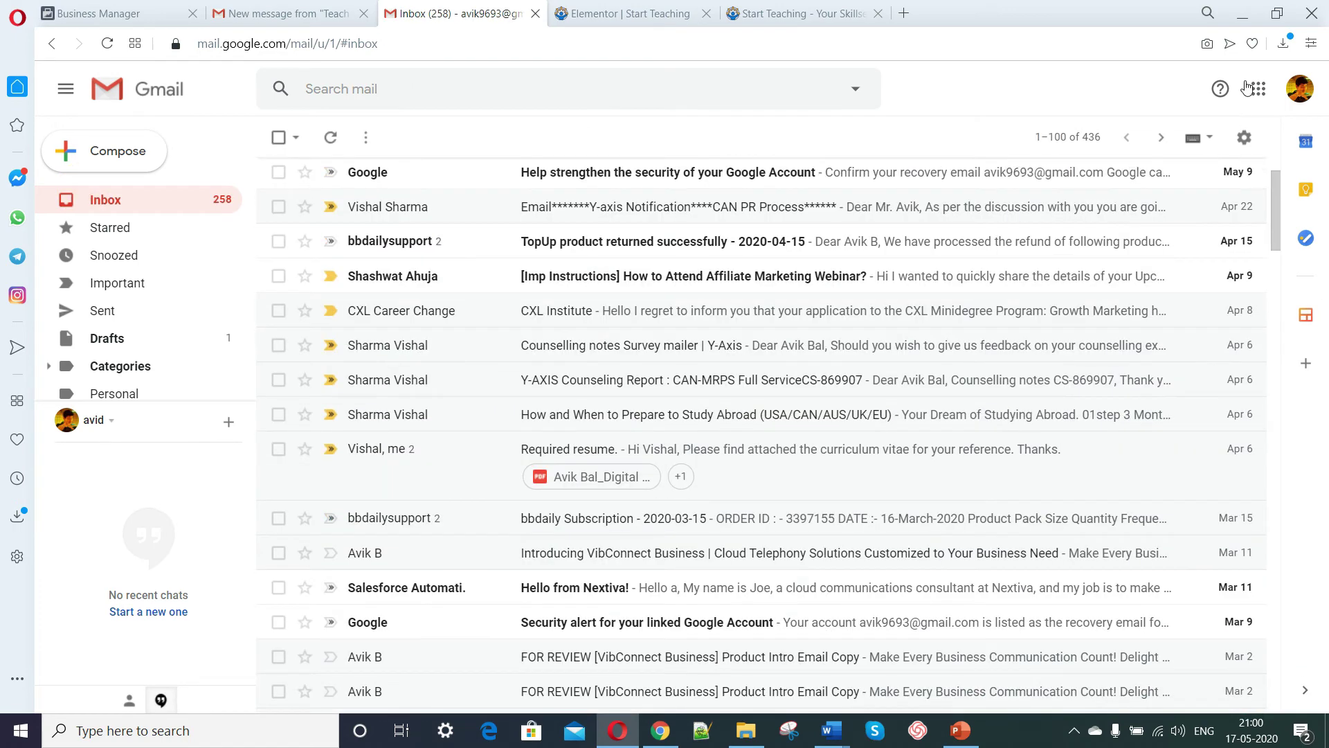
{"action": "left_click", "coordinate": [1312, 97]}
{"action": "left_click", "coordinate": [1091, 90]}
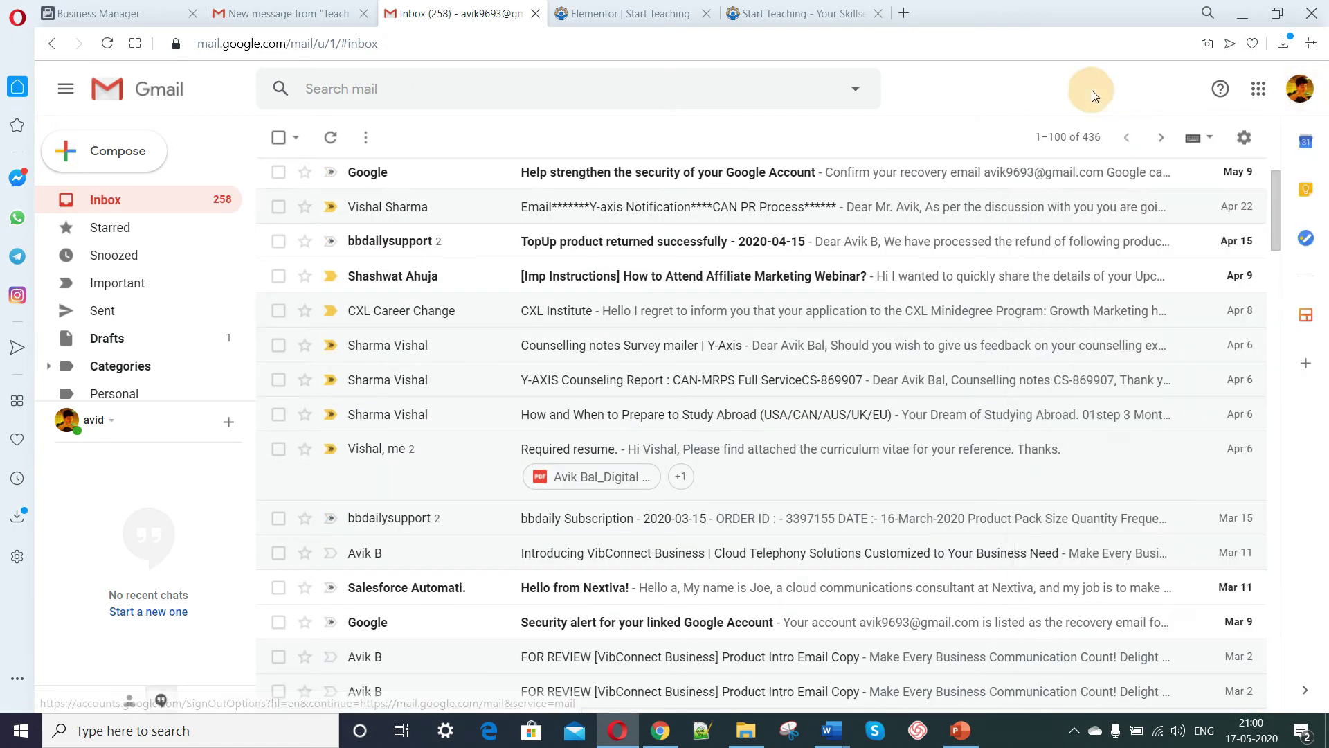
{"action": "scroll", "coordinate": [663, 221], "scroll_direction": "up", "scroll_amount": 1}
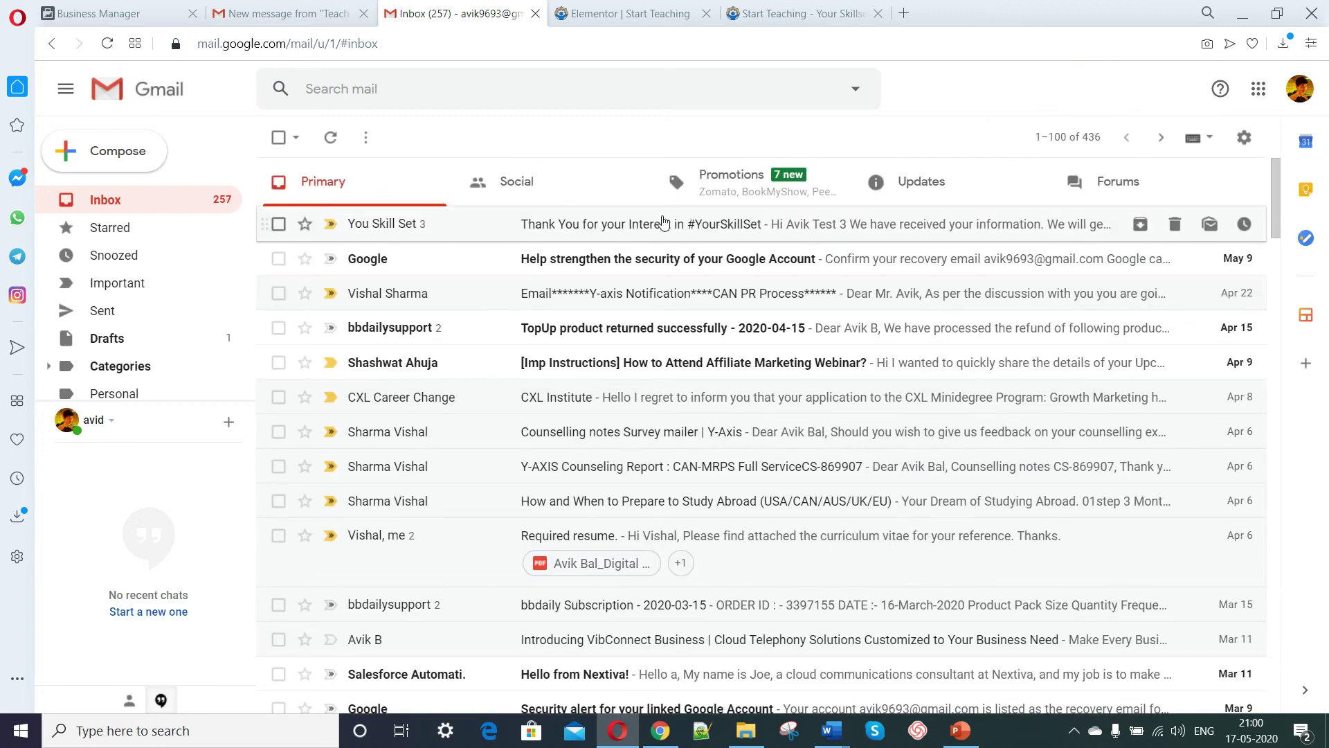
{"action": "left_click", "coordinate": [664, 221]}
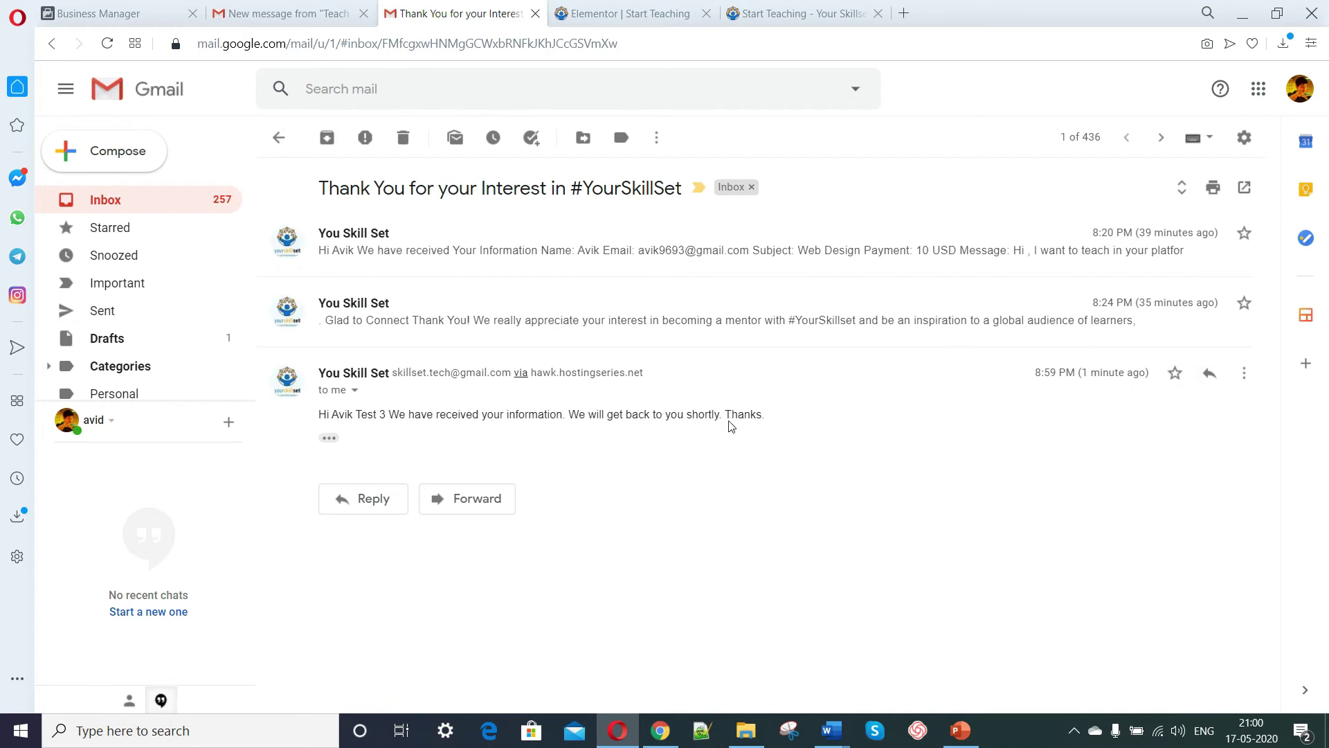
Revisit the notification e-mail in the recipient's Gmail and return to the form's Email settings in the Elementor editor.
{"action": "left_click", "coordinate": [291, 14]}
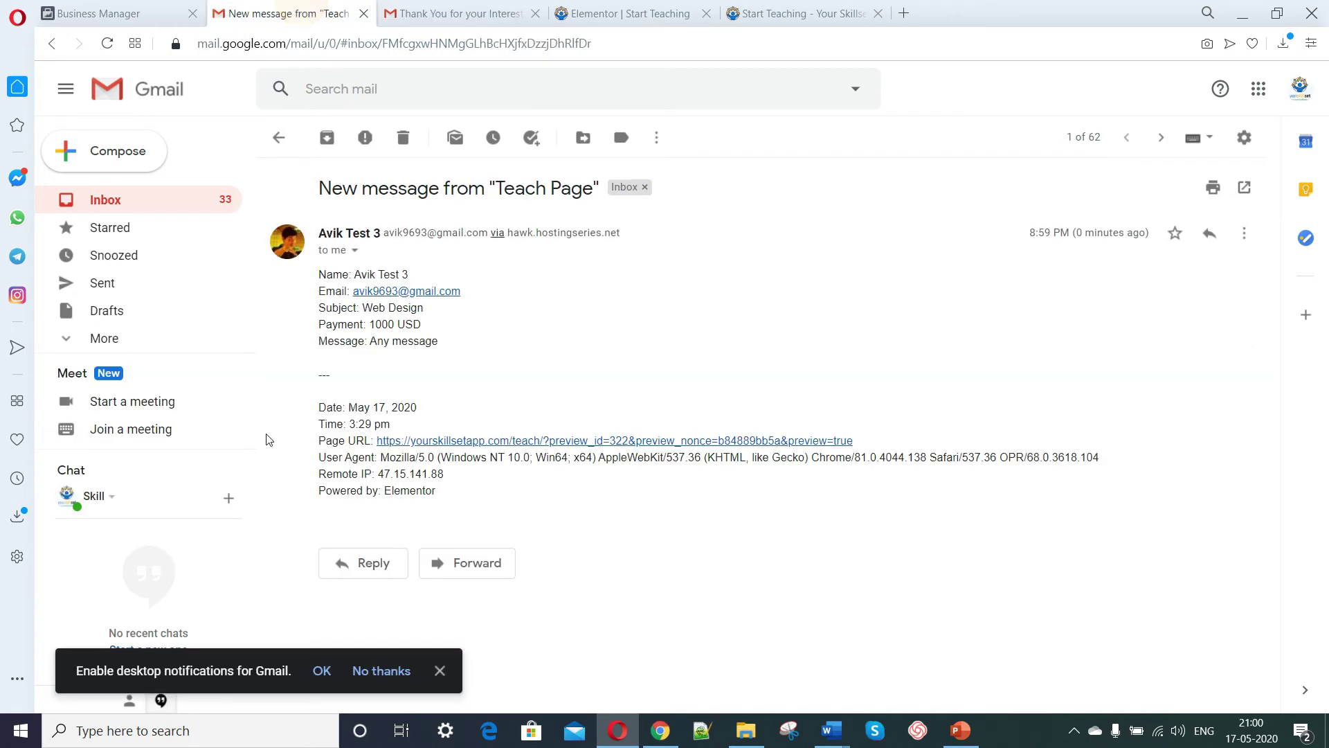
{"action": "left_click", "coordinate": [624, 14]}
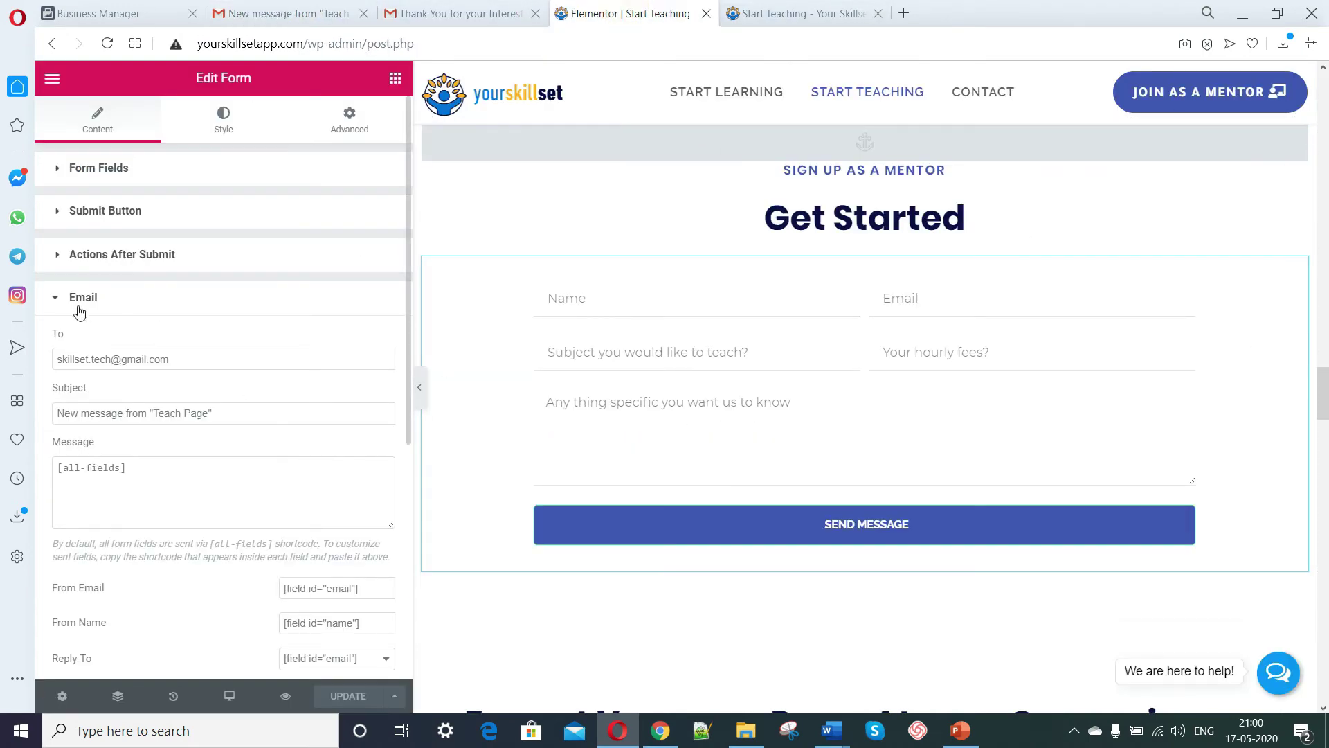
Review the form's Email 2 settings and message text, and return to the received thank-you e-mail in the submitter's Gmail.
{"action": "left_click", "coordinate": [57, 303]}
{"action": "left_click", "coordinate": [58, 354]}
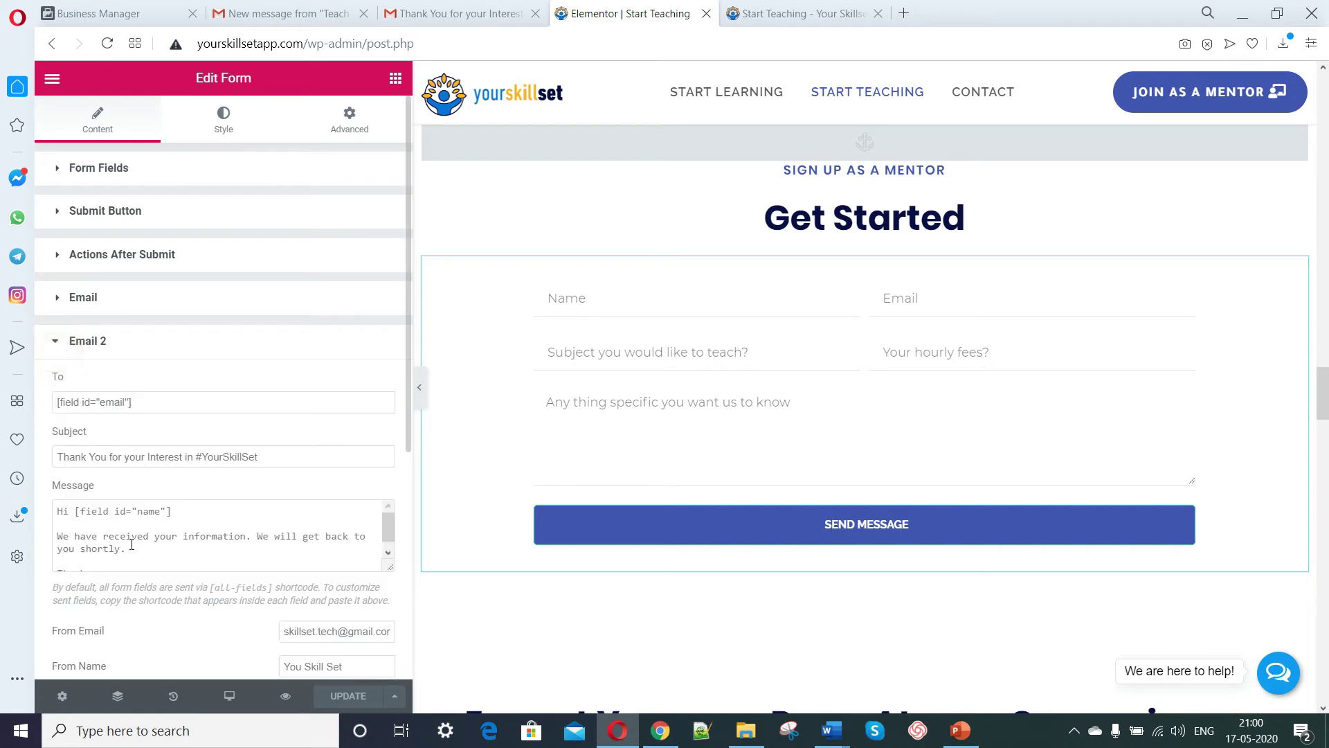
{"action": "scroll", "coordinate": [104, 538], "scroll_direction": "down", "scroll_amount": 1}
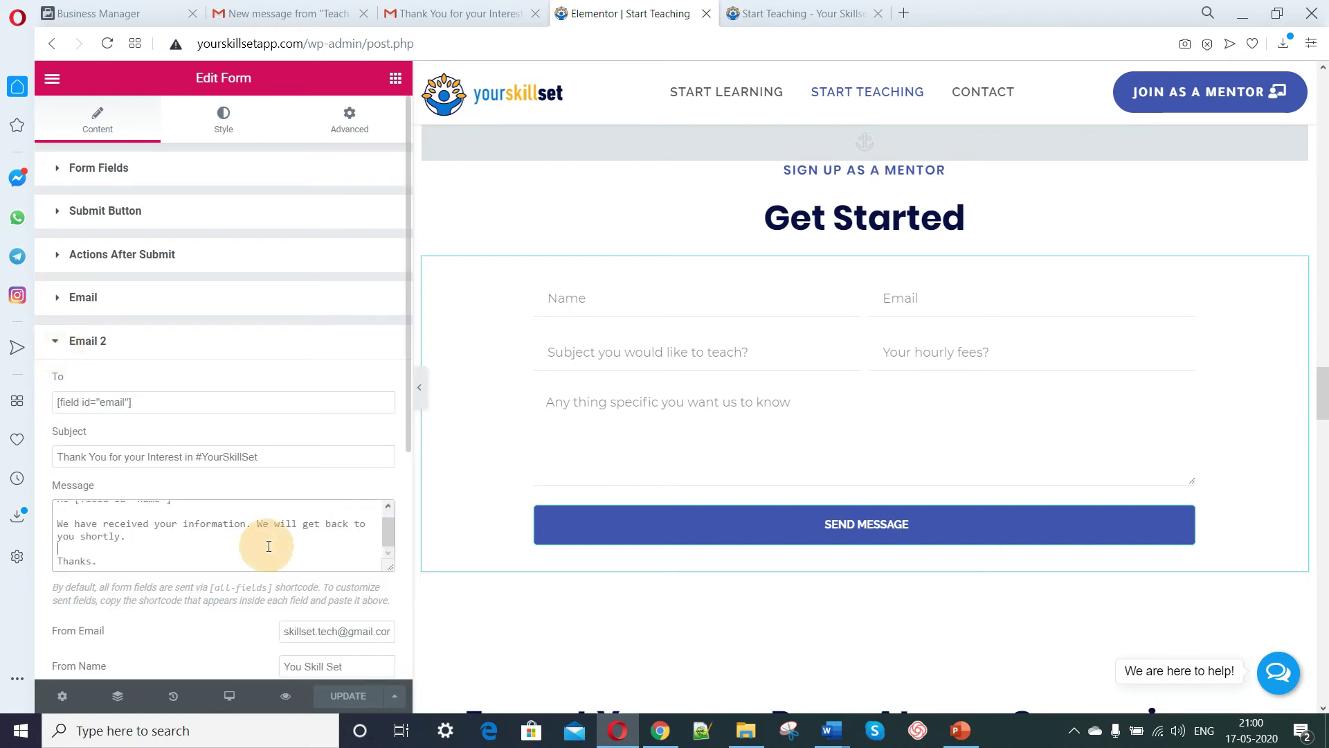
{"action": "left_click", "coordinate": [502, 17]}
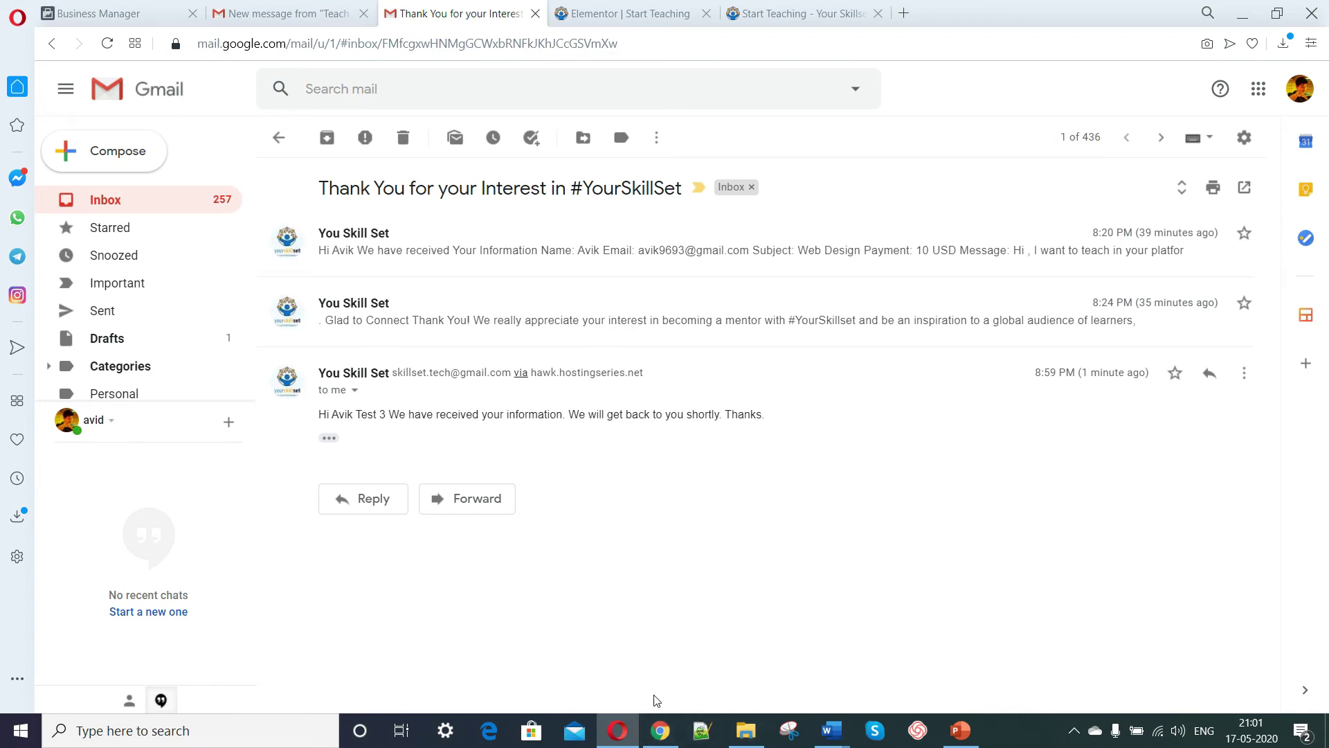
Switch to Chrome and examine the web preview of the designed thank-you e-mail from its header down to its footer.
{"action": "left_click", "coordinate": [659, 731]}
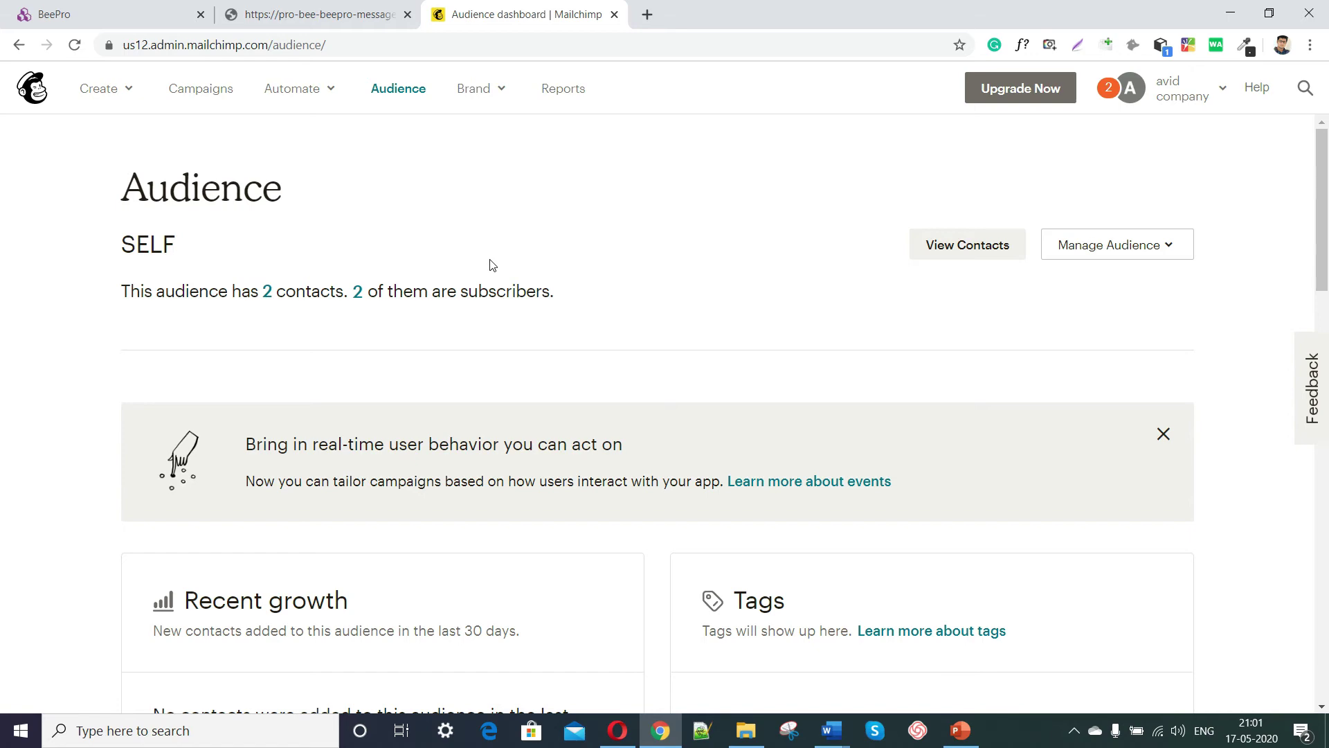
{"action": "key", "text": "ctrl+1"}
{"action": "left_click", "coordinate": [312, 12]}
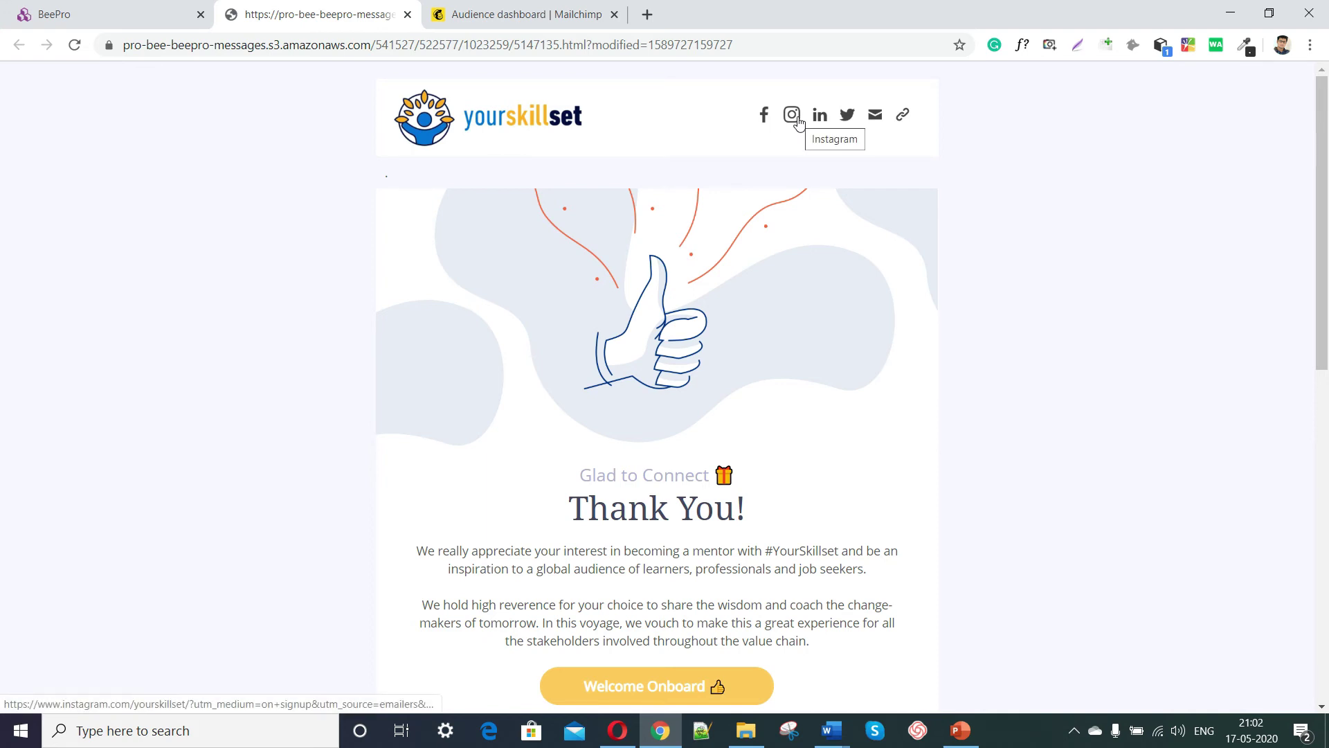
{"action": "scroll", "coordinate": [660, 331], "scroll_direction": "down", "scroll_amount": 2}
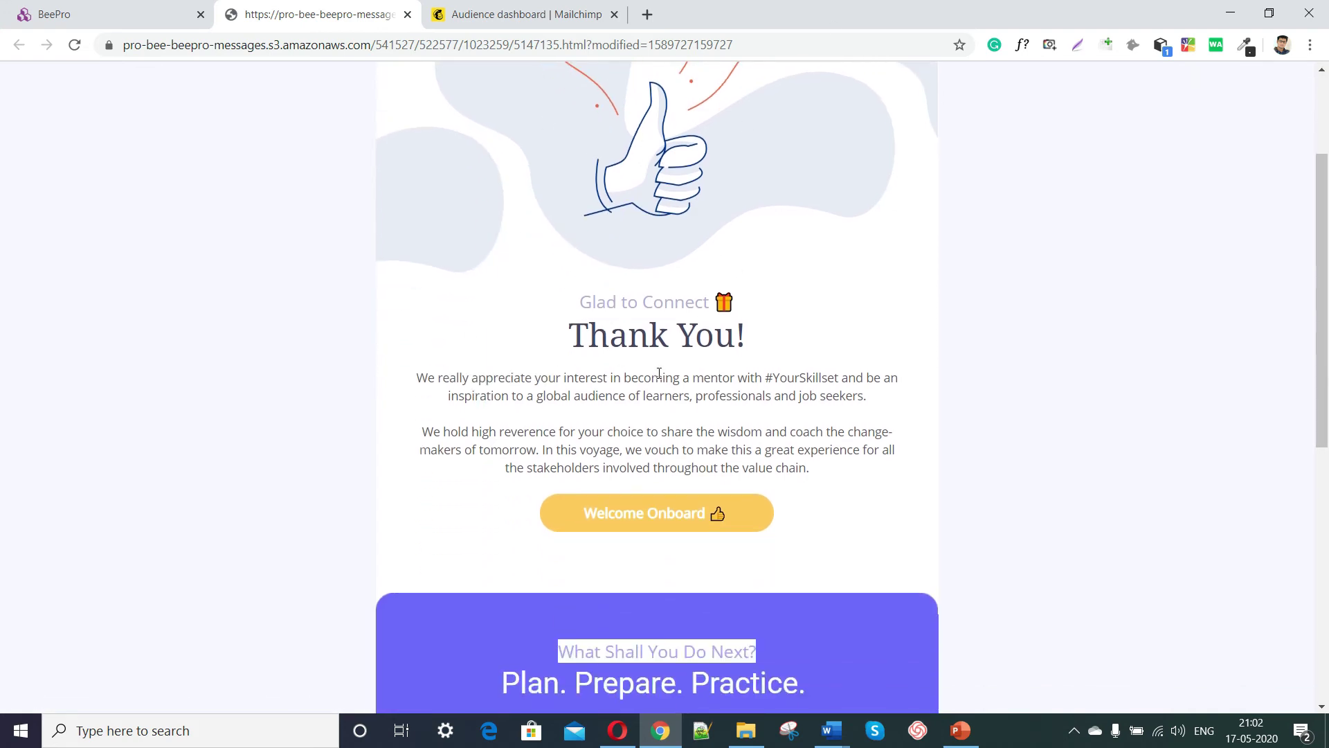
{"action": "scroll", "coordinate": [659, 374], "scroll_direction": "down", "scroll_amount": 6}
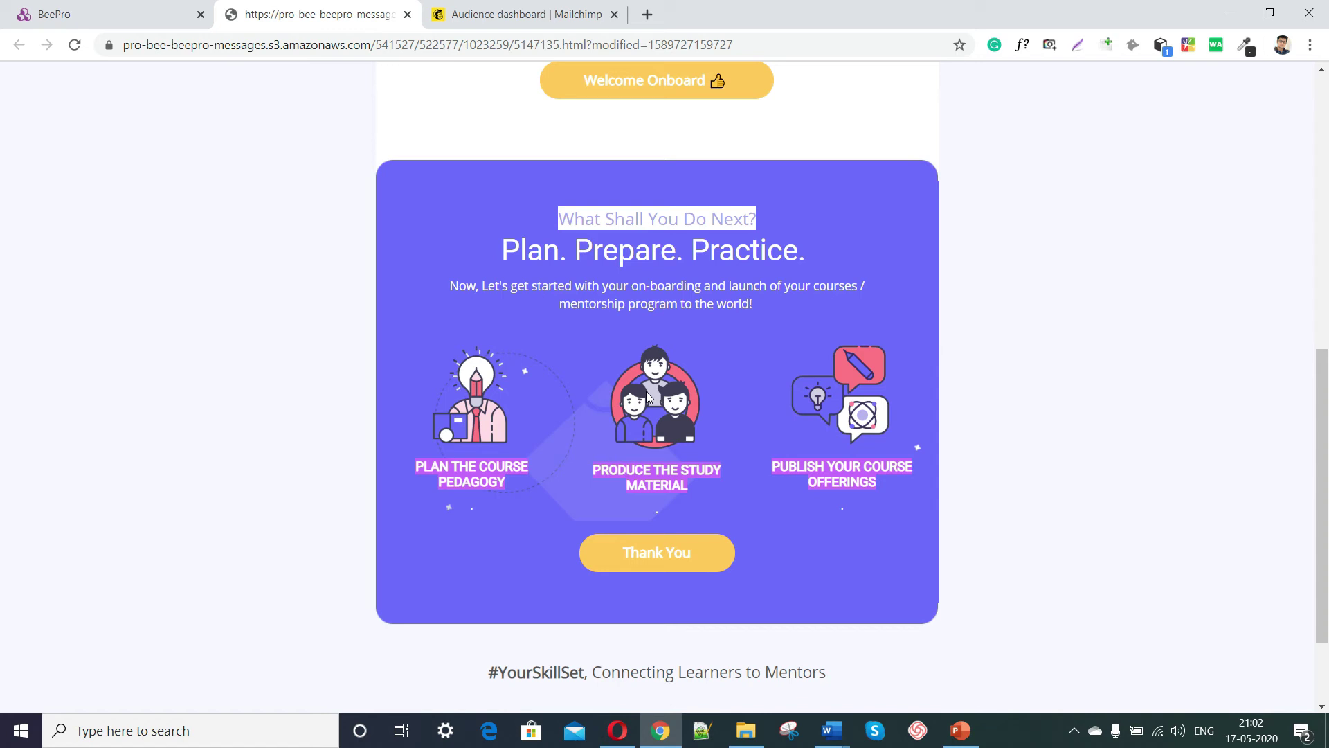
{"action": "scroll", "coordinate": [646, 392], "scroll_direction": "down", "scroll_amount": 2}
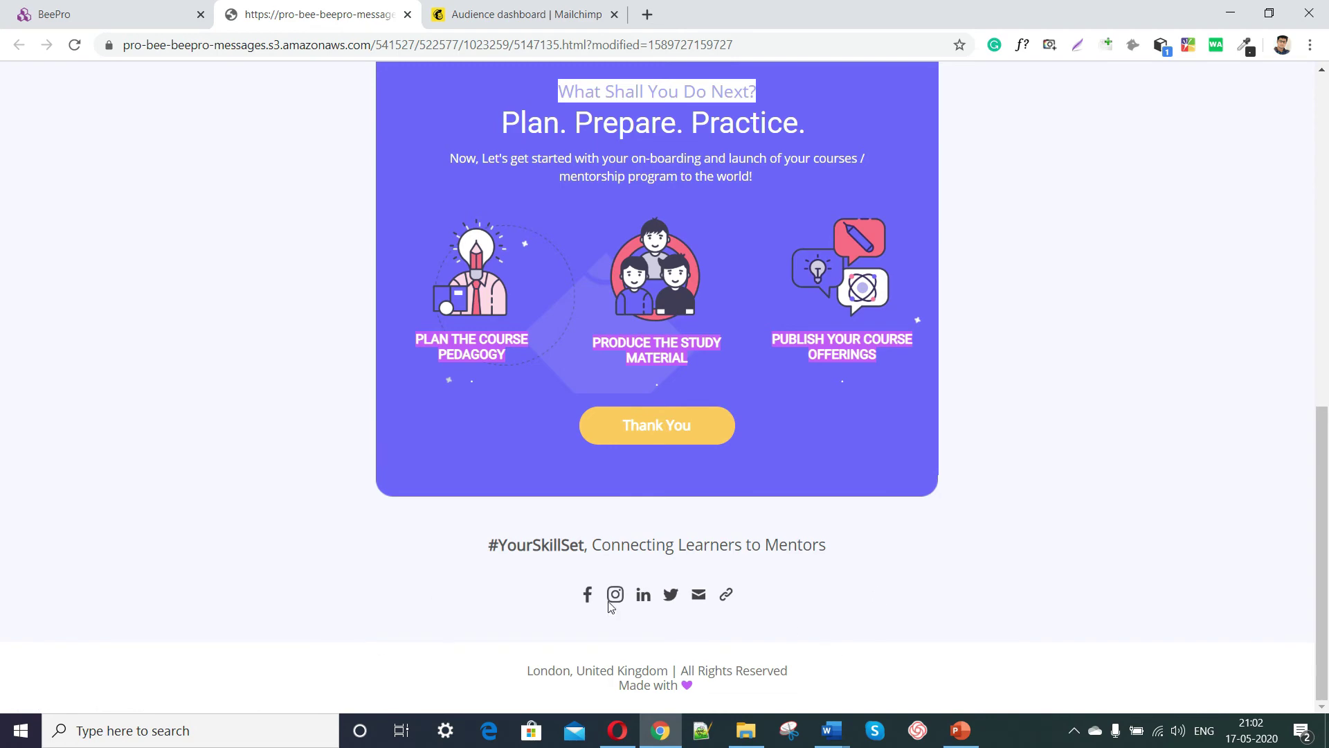
{"action": "scroll", "coordinate": [644, 536], "scroll_direction": "up", "scroll_amount": 5}
{"action": "scroll", "coordinate": [644, 536], "scroll_direction": "up", "scroll_amount": 5}
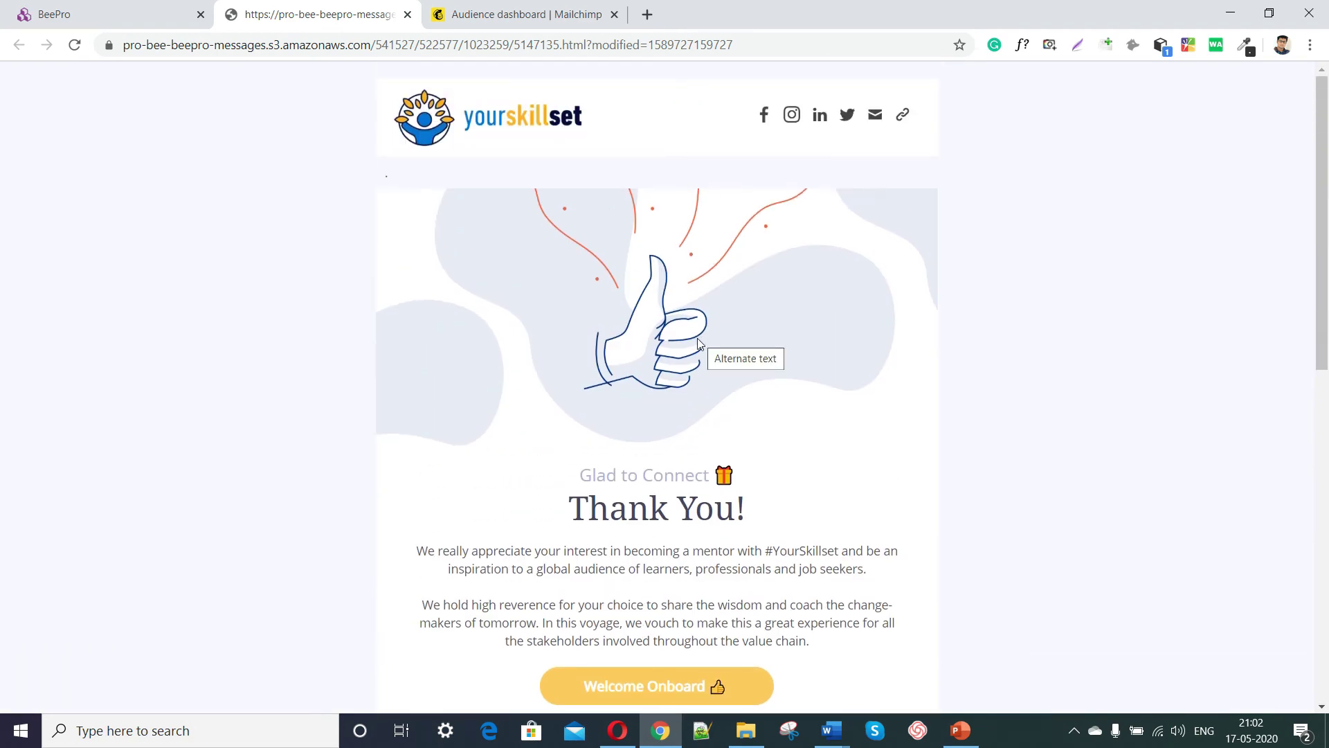
Go to the "Welcome to YourSkillSet" message in BeePro and check its preheader and UTM settings and its message history.
{"action": "key", "text": "ctrl+shift+Tab"}
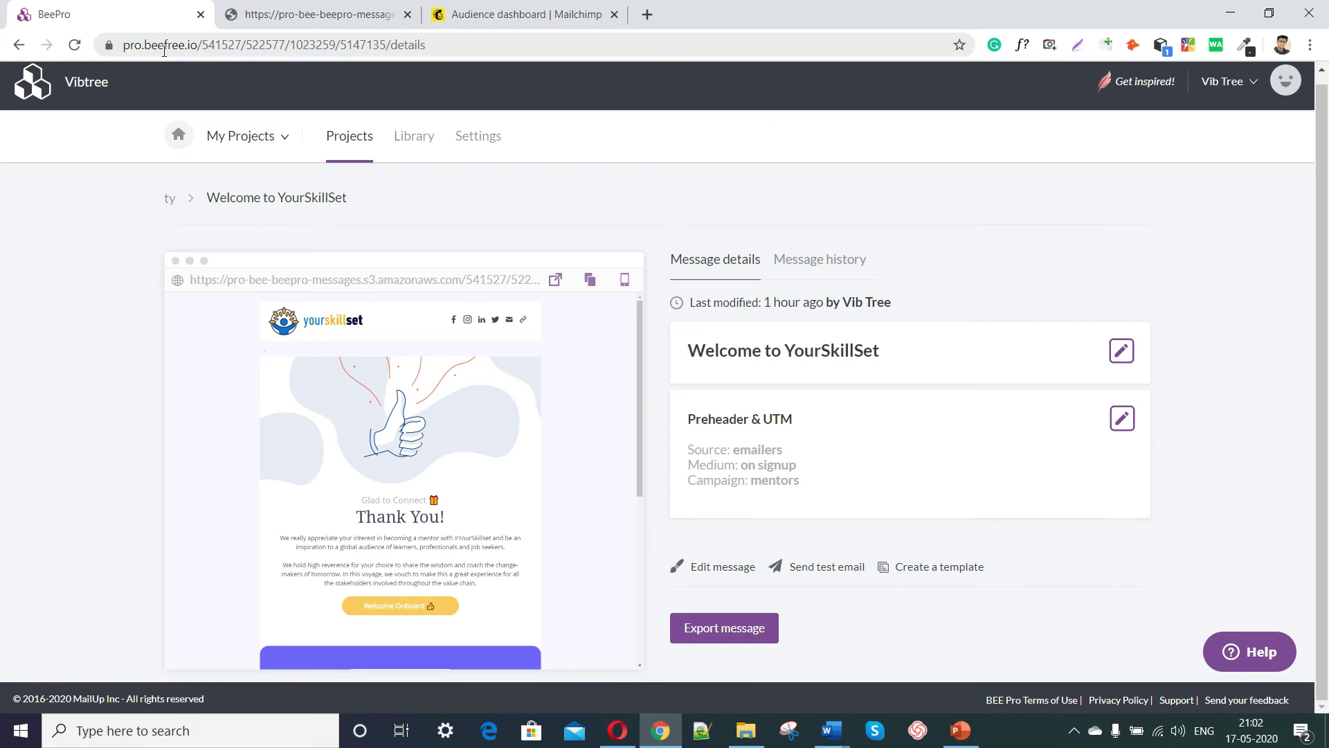
{"action": "scroll", "coordinate": [544, 388], "scroll_direction": "down", "scroll_amount": 2}
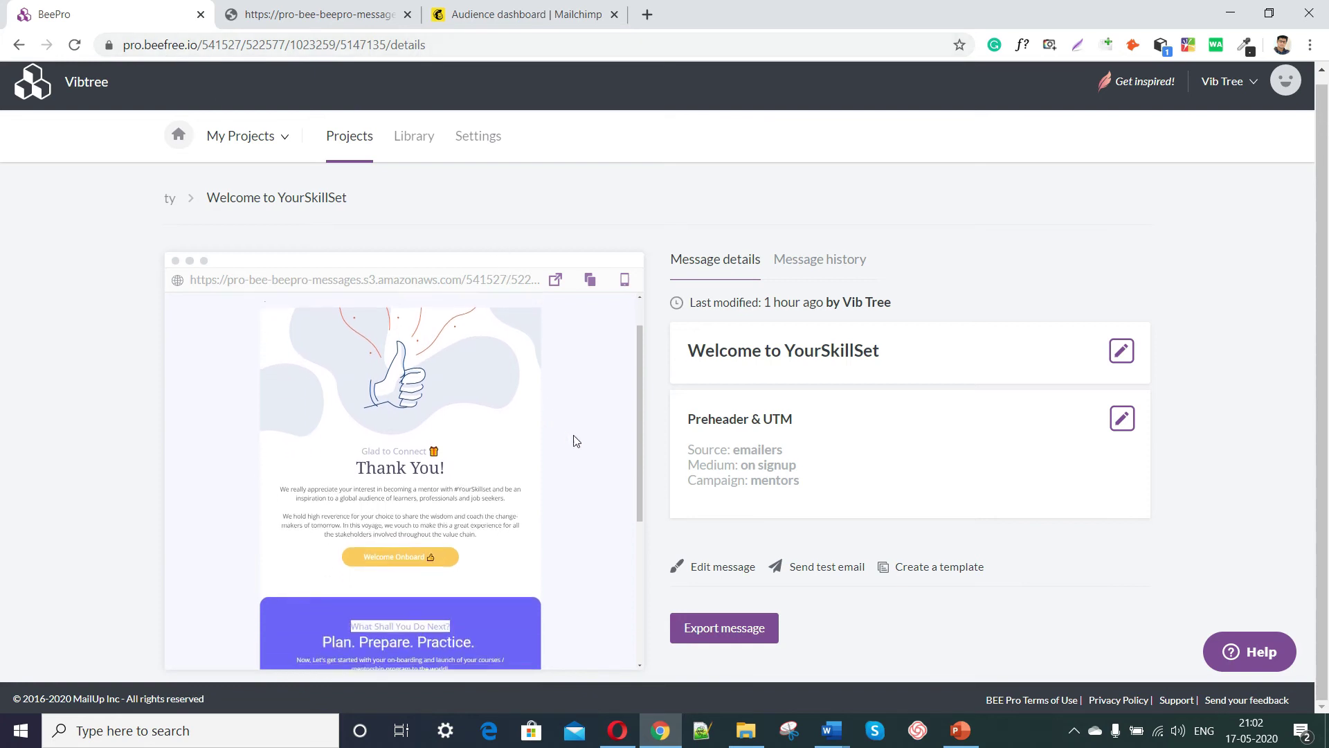
{"action": "left_click", "coordinate": [1122, 418]}
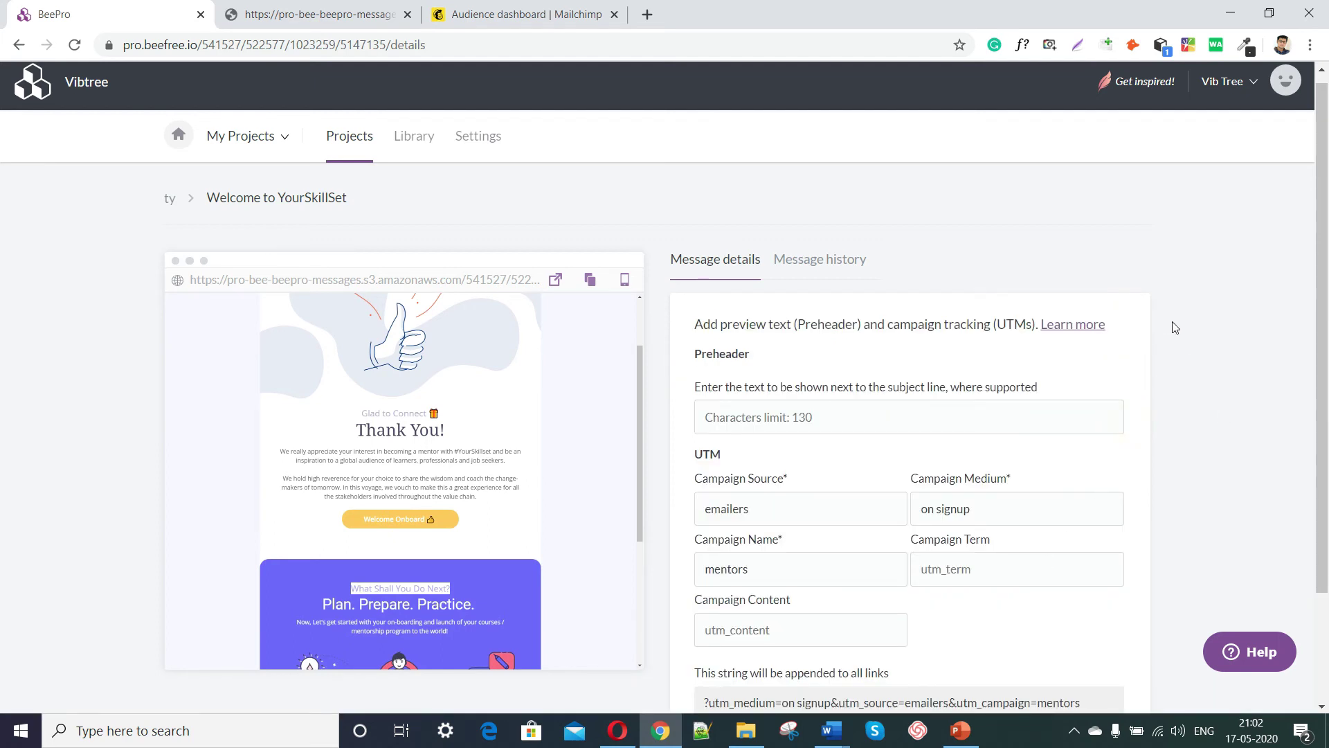
{"action": "left_click", "coordinate": [863, 267]}
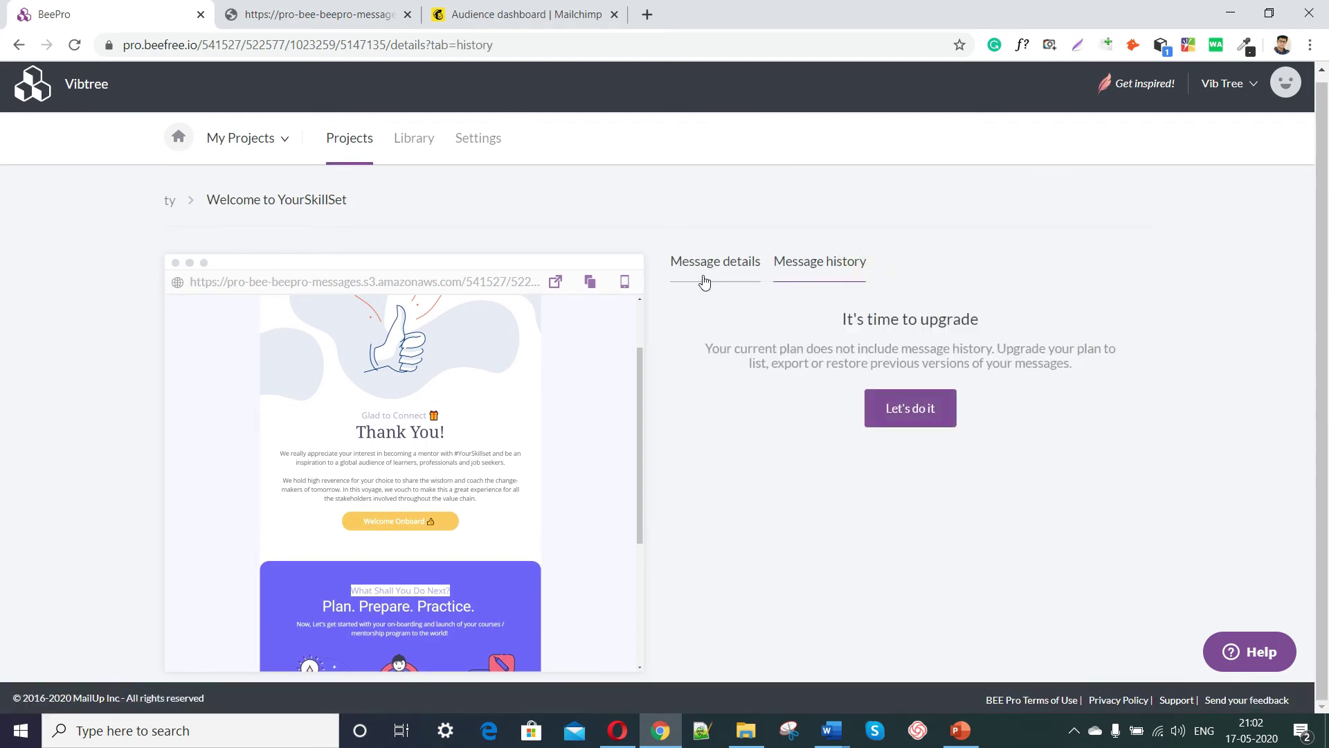
{"action": "left_click", "coordinate": [704, 281]}
{"action": "scroll", "coordinate": [707, 298], "scroll_direction": "down", "scroll_amount": 2}
{"action": "left_click", "coordinate": [717, 648]}
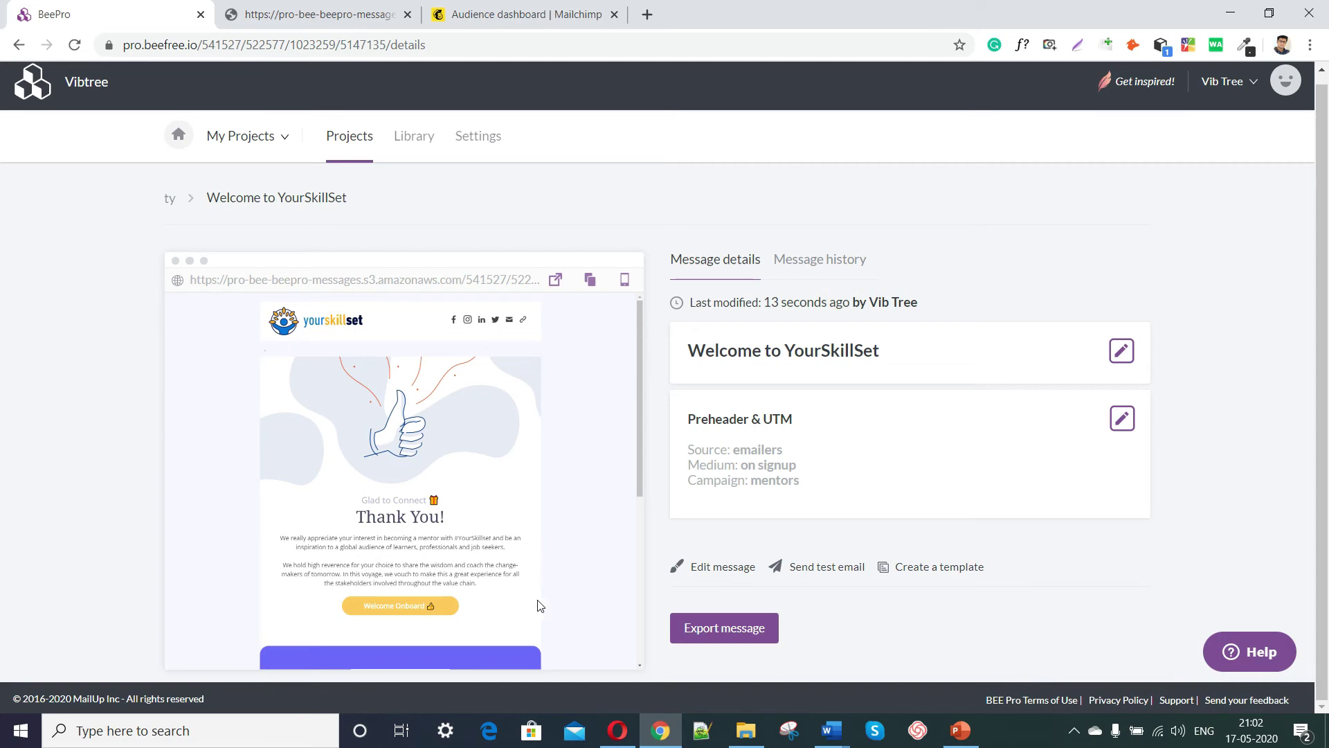
Export the "Welcome to YourSkillSet" message by copying its HTML code, glancing at the Mailchimp audience dashboard in between.
{"action": "left_click", "coordinate": [729, 634]}
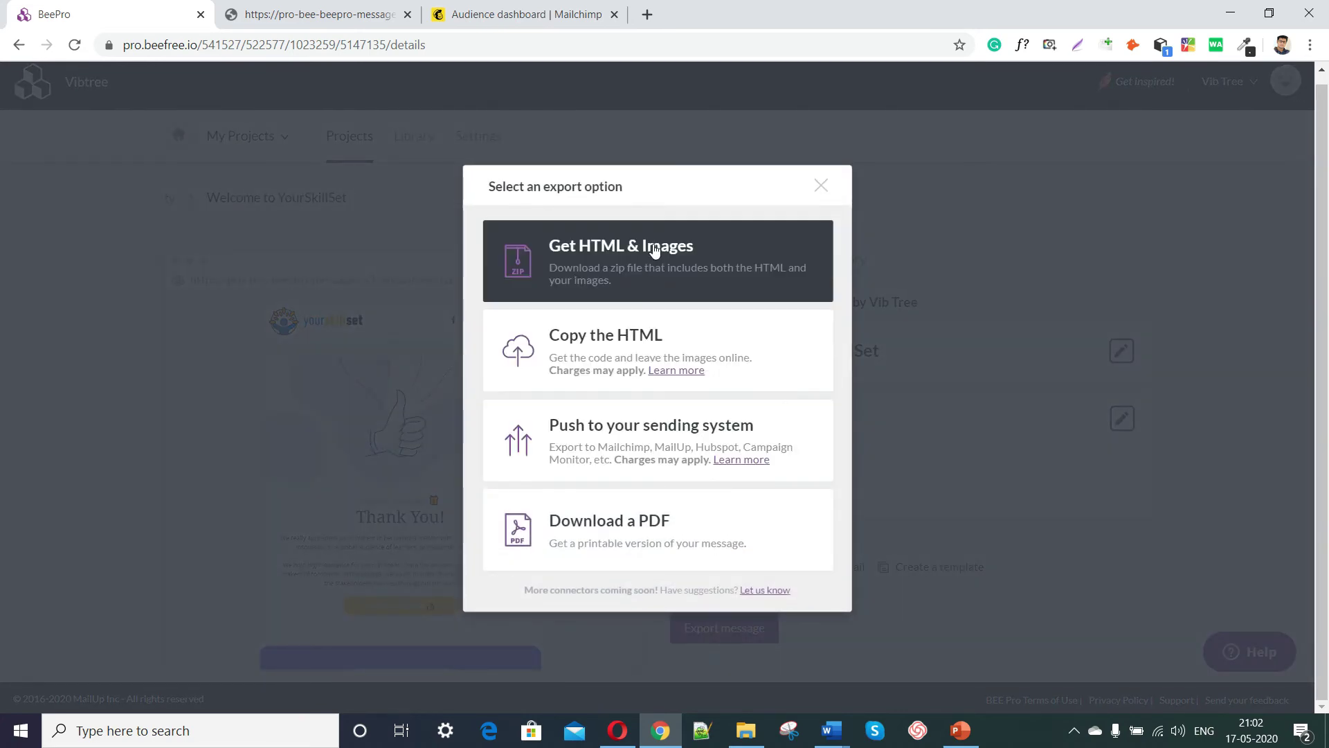
{"action": "left_click", "coordinate": [642, 338]}
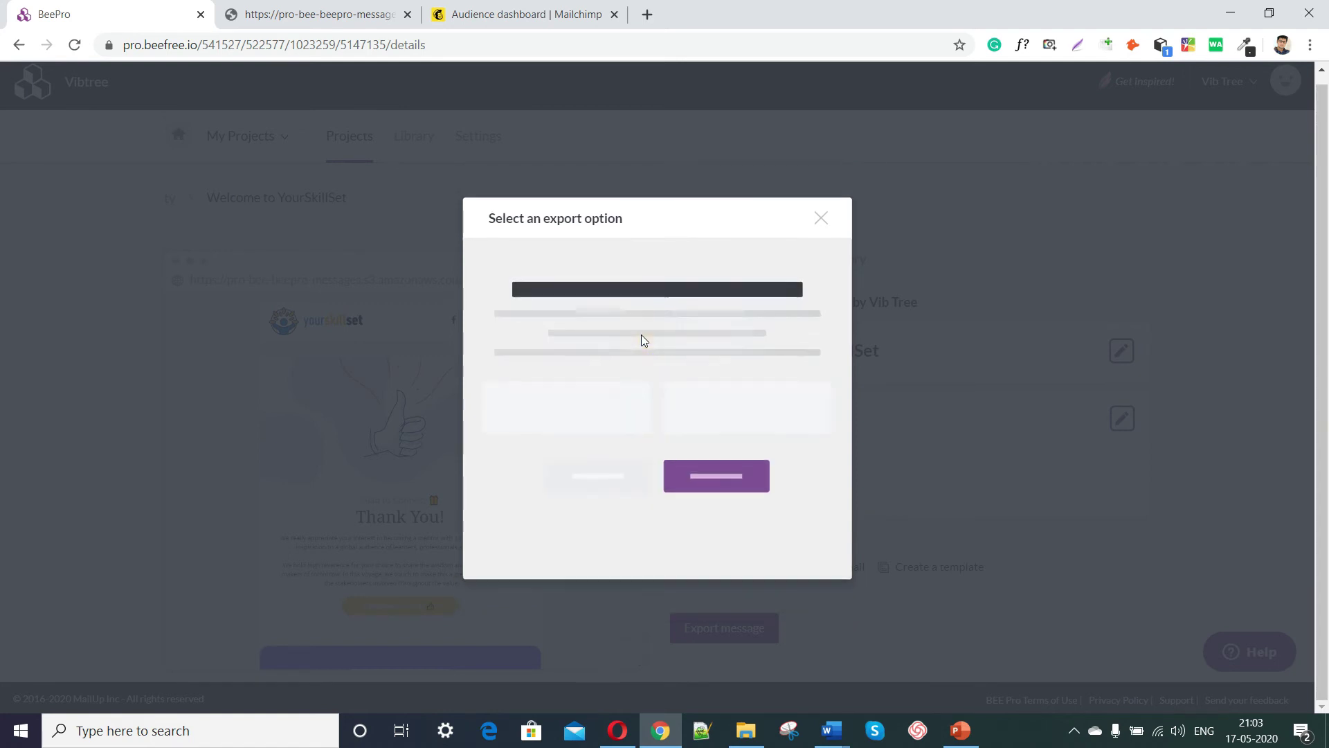
{"action": "left_click", "coordinate": [800, 534]}
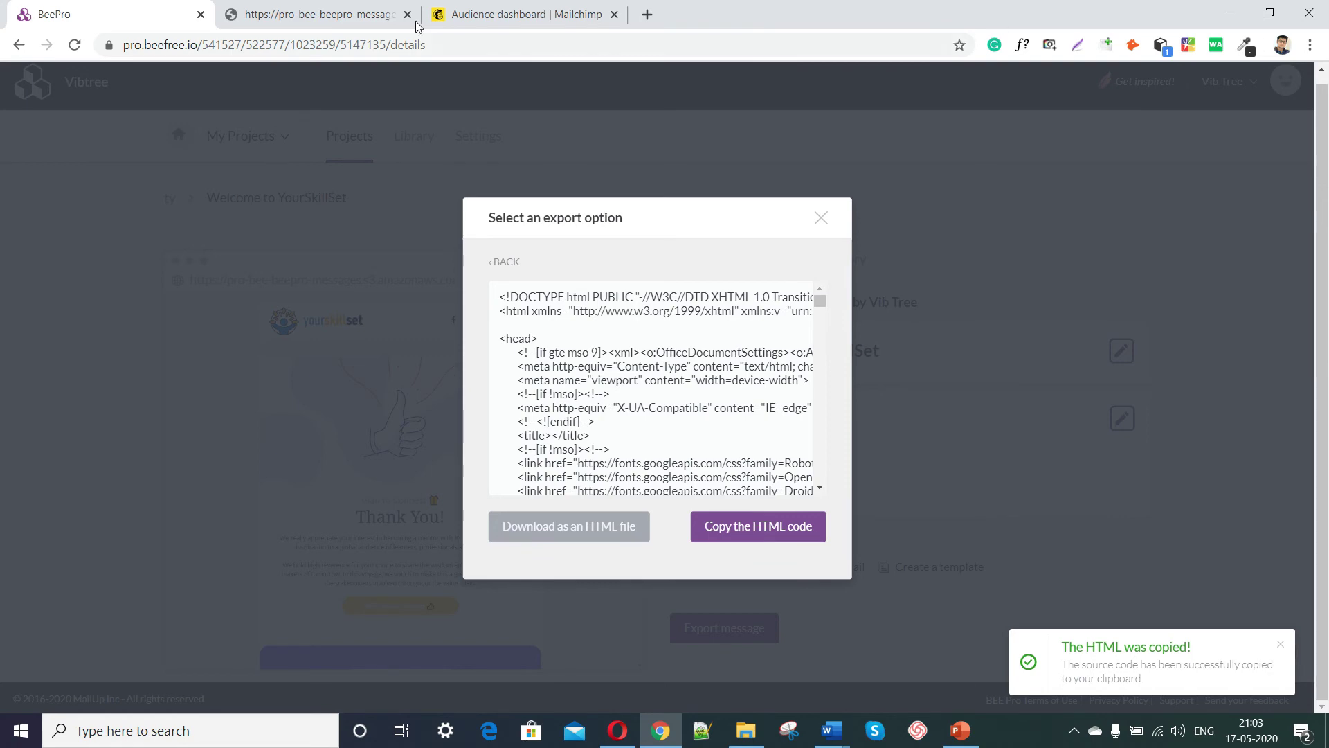
{"action": "left_click", "coordinate": [505, 14]}
{"action": "scroll", "coordinate": [312, 125], "scroll_direction": "down", "scroll_amount": 6}
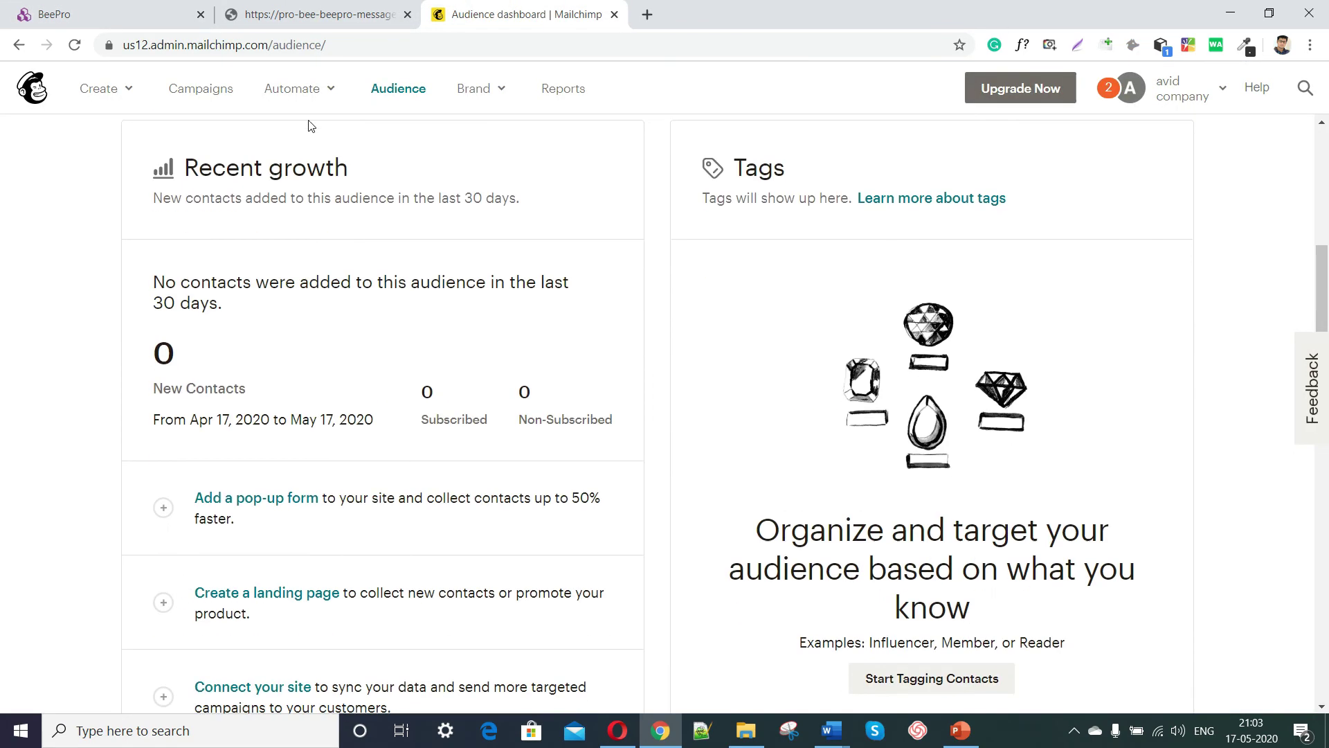
{"action": "left_click", "coordinate": [115, 14]}
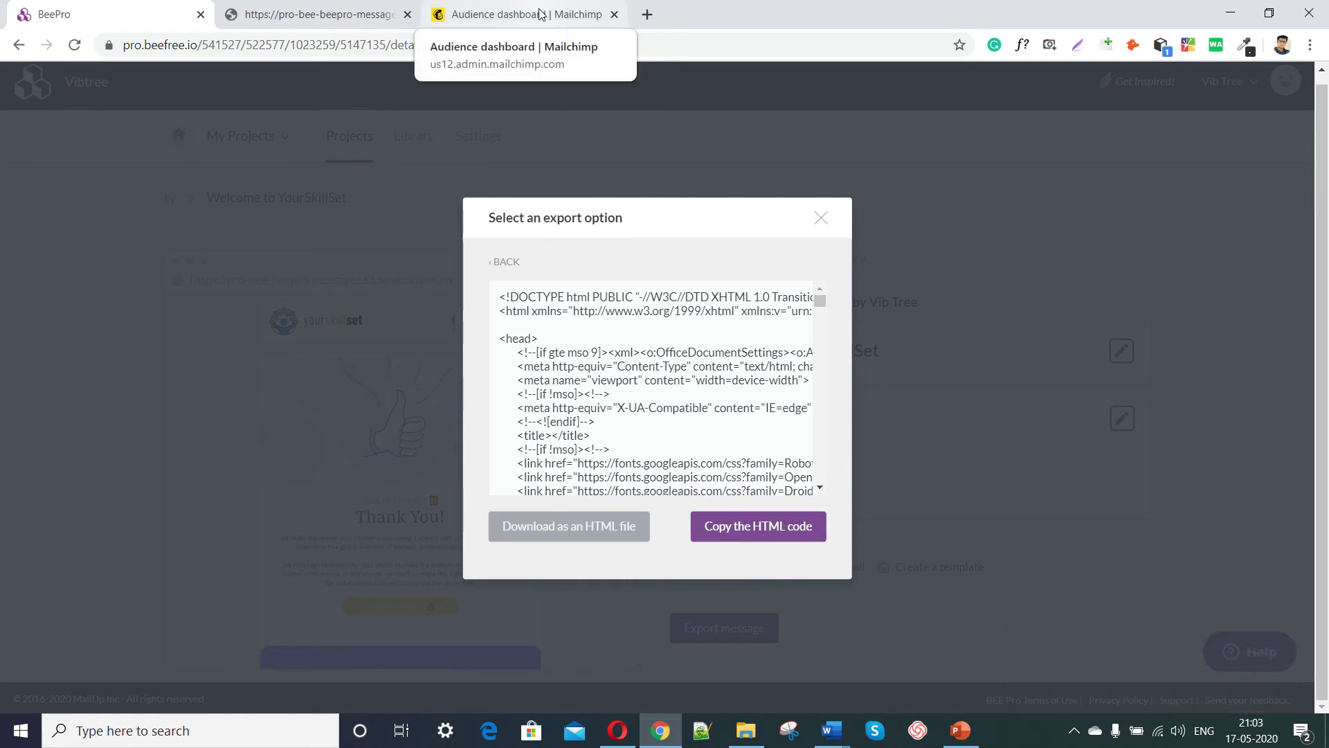
{"action": "left_click", "coordinate": [746, 539]}
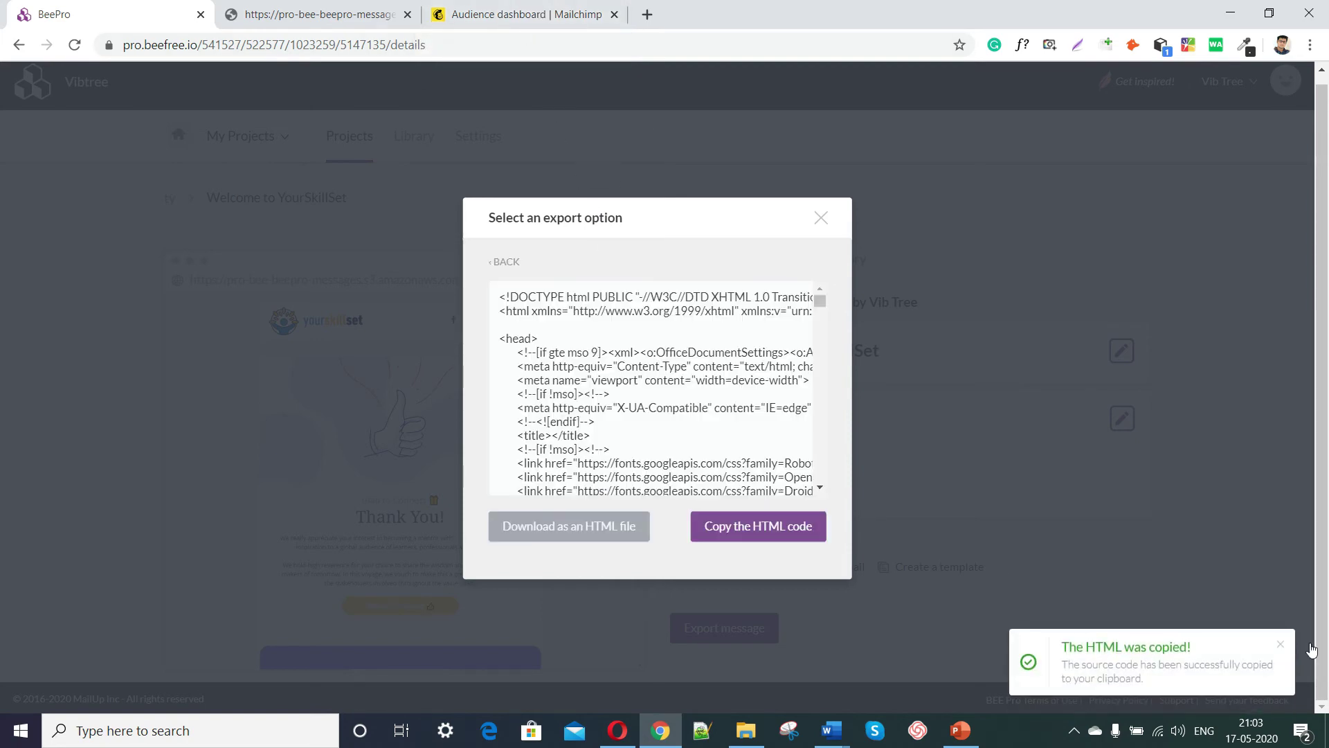
Switch back to the Elementor editor in Opera and replace the entire Email 2 message with the copied HTML code.
{"action": "left_click", "coordinate": [1239, 3]}
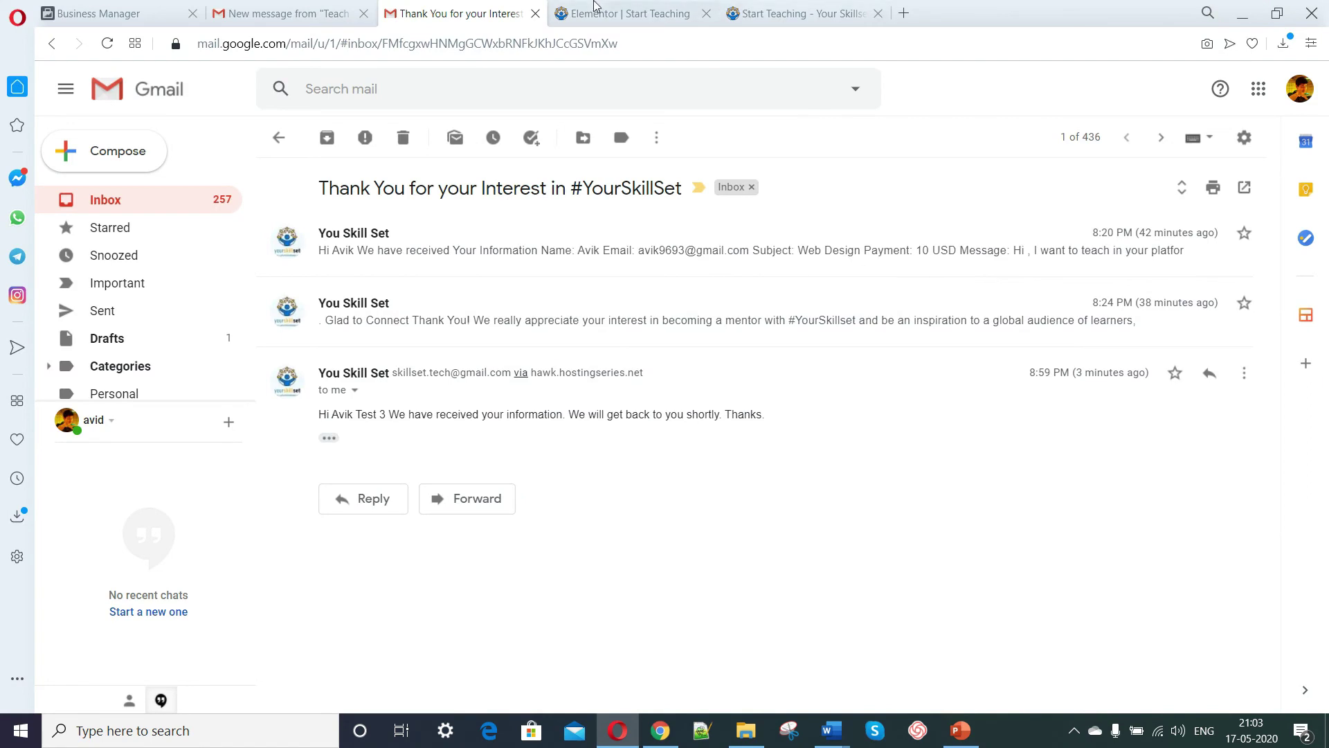
{"action": "left_click", "coordinate": [609, 13]}
{"action": "scroll", "coordinate": [288, 398], "scroll_direction": "down", "scroll_amount": 2}
{"action": "scroll", "coordinate": [167, 425], "scroll_direction": "up", "scroll_amount": 1}
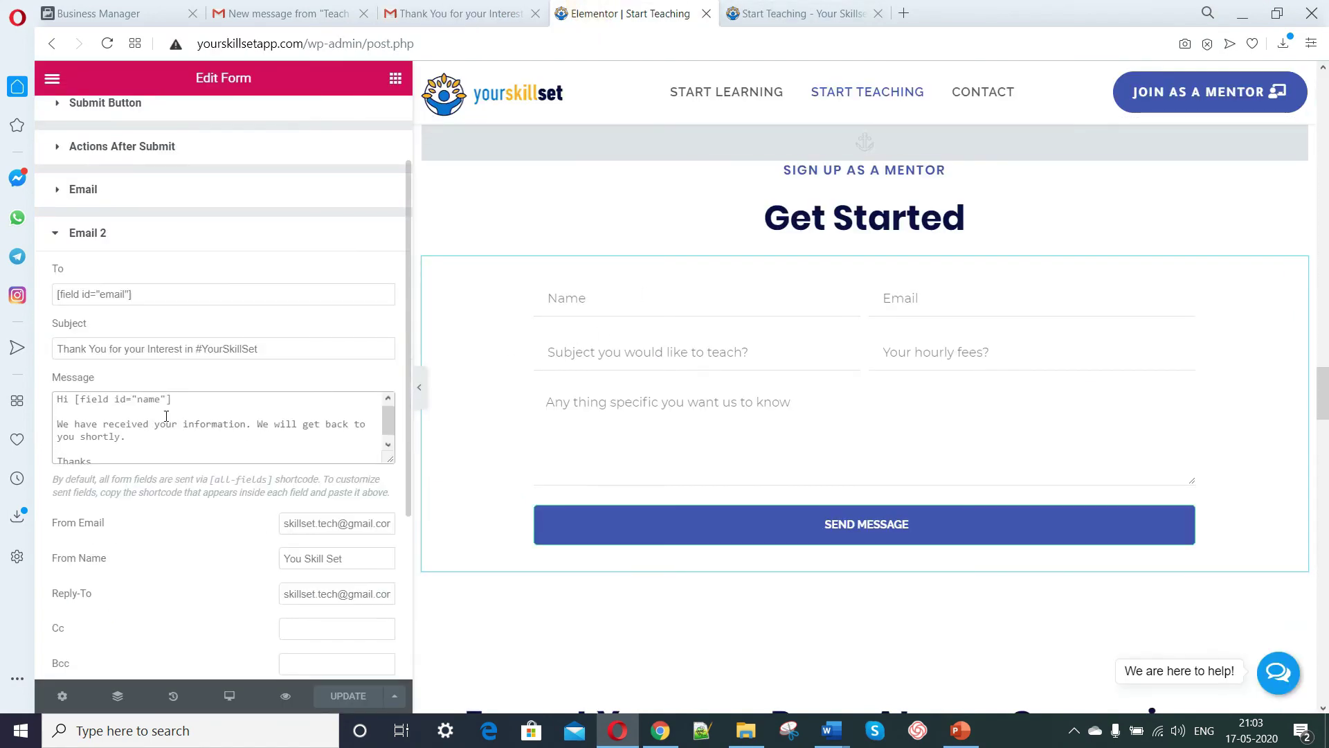
{"action": "left_click", "coordinate": [167, 424]}
{"action": "key", "text": "ctrl+a"}
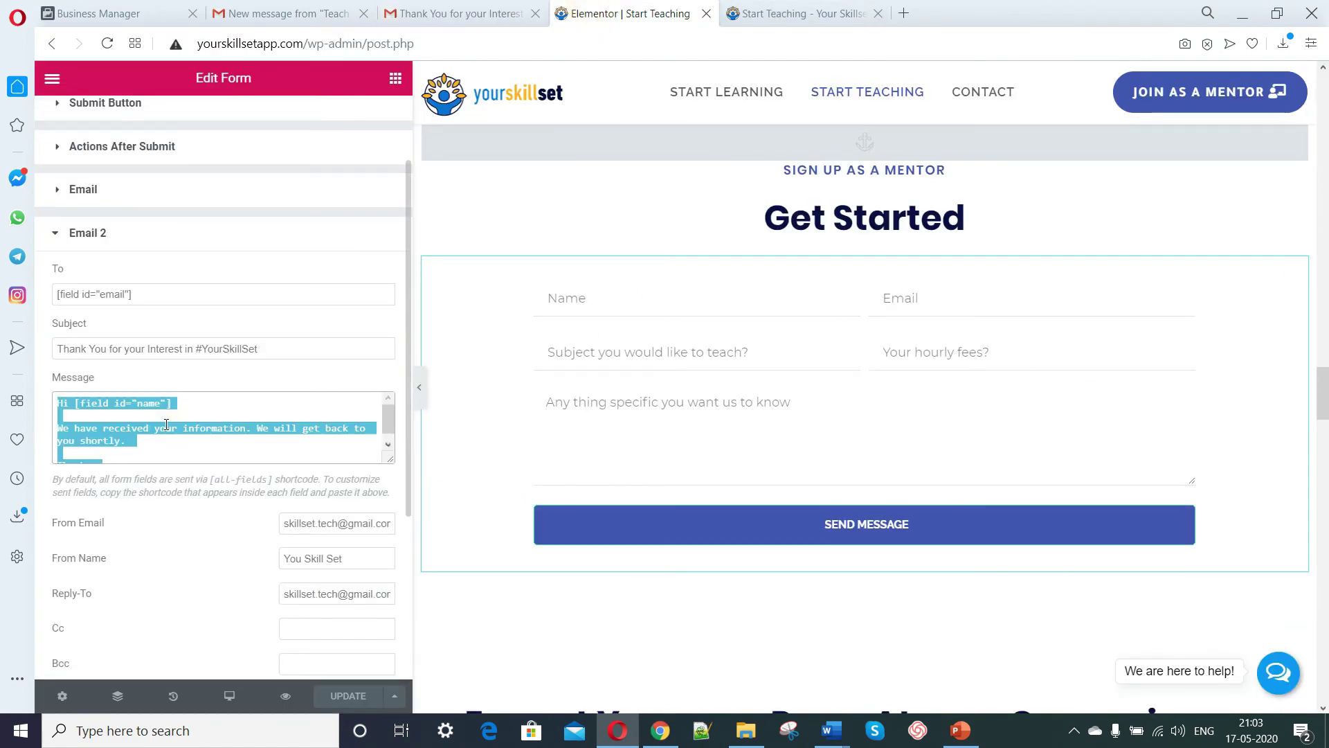
{"action": "key", "text": "BackSpace"}
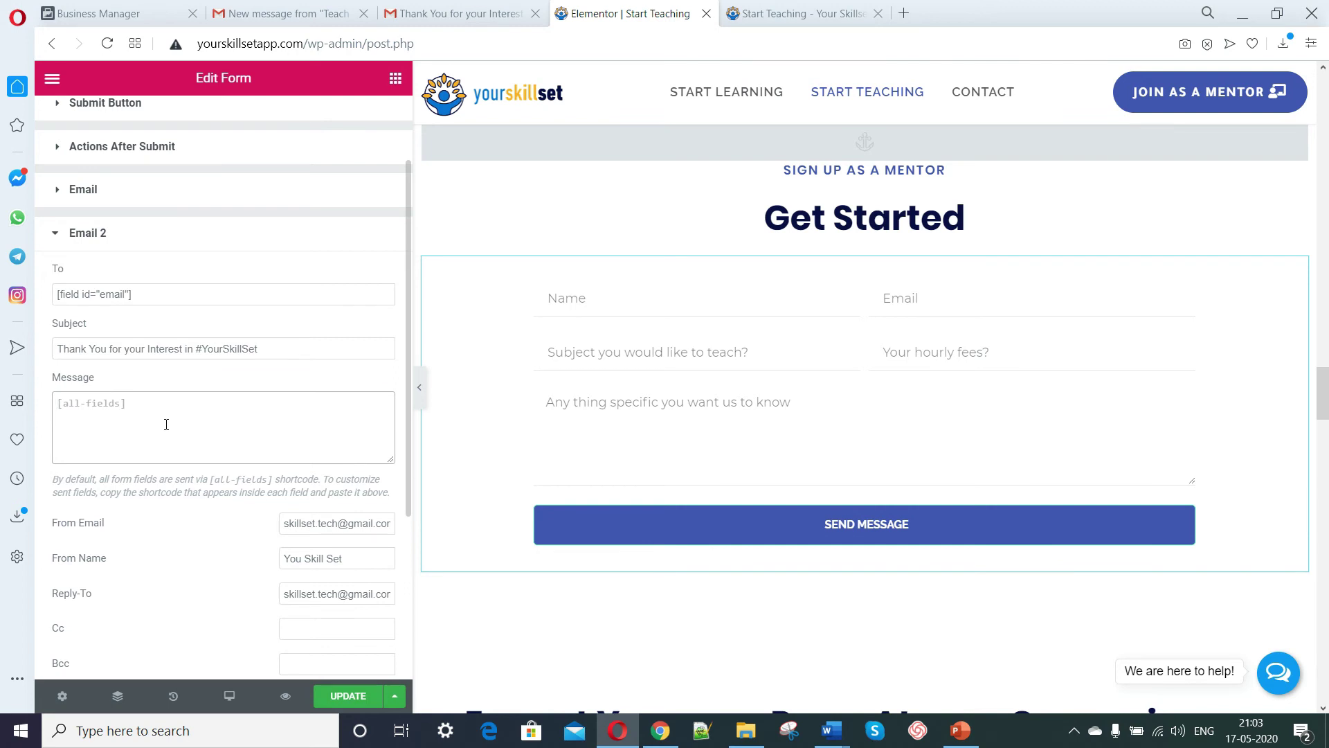
{"action": "key", "text": "ctrl+v"}
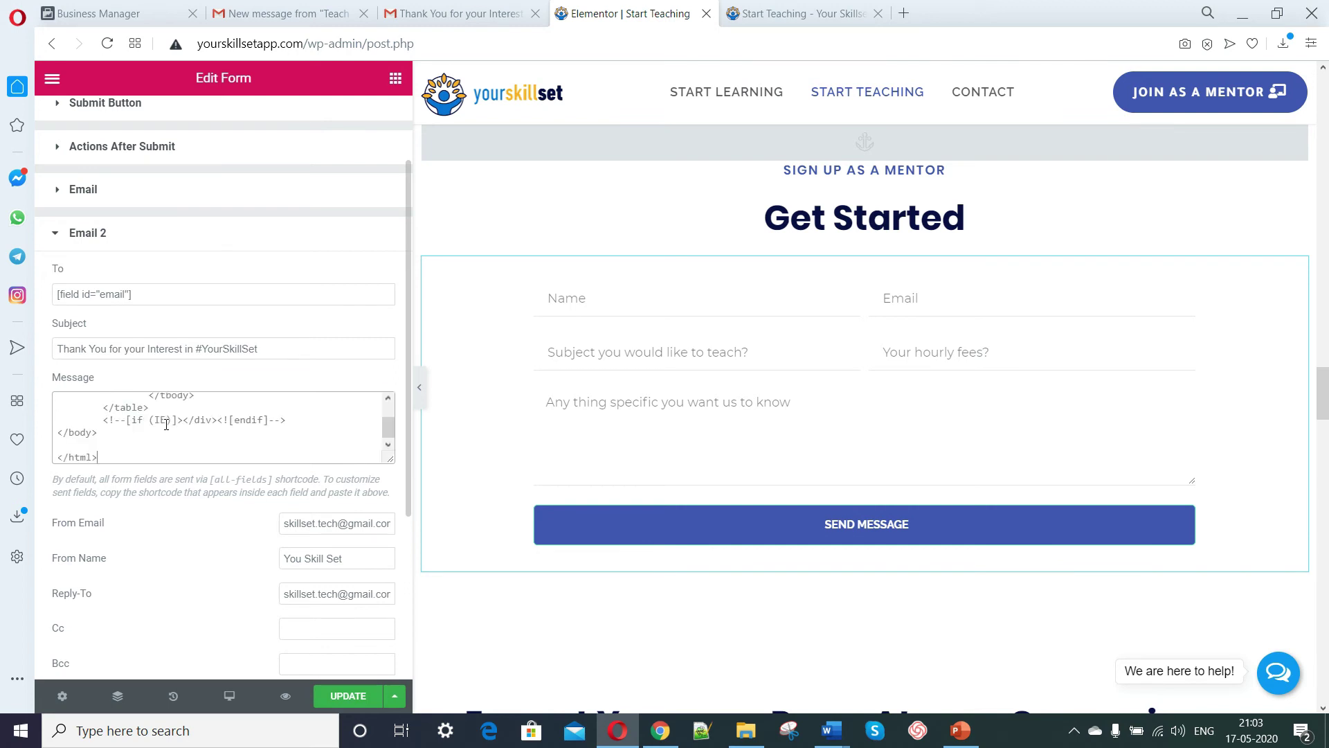
Enlarge the Email 2 message box to look over the pasted HTML, and update the page.
{"action": "left_click_drag", "start_coordinate": [390, 458], "coordinate": [362, 668]}
{"action": "scroll", "coordinate": [258, 515], "scroll_direction": "up", "scroll_amount": 10}
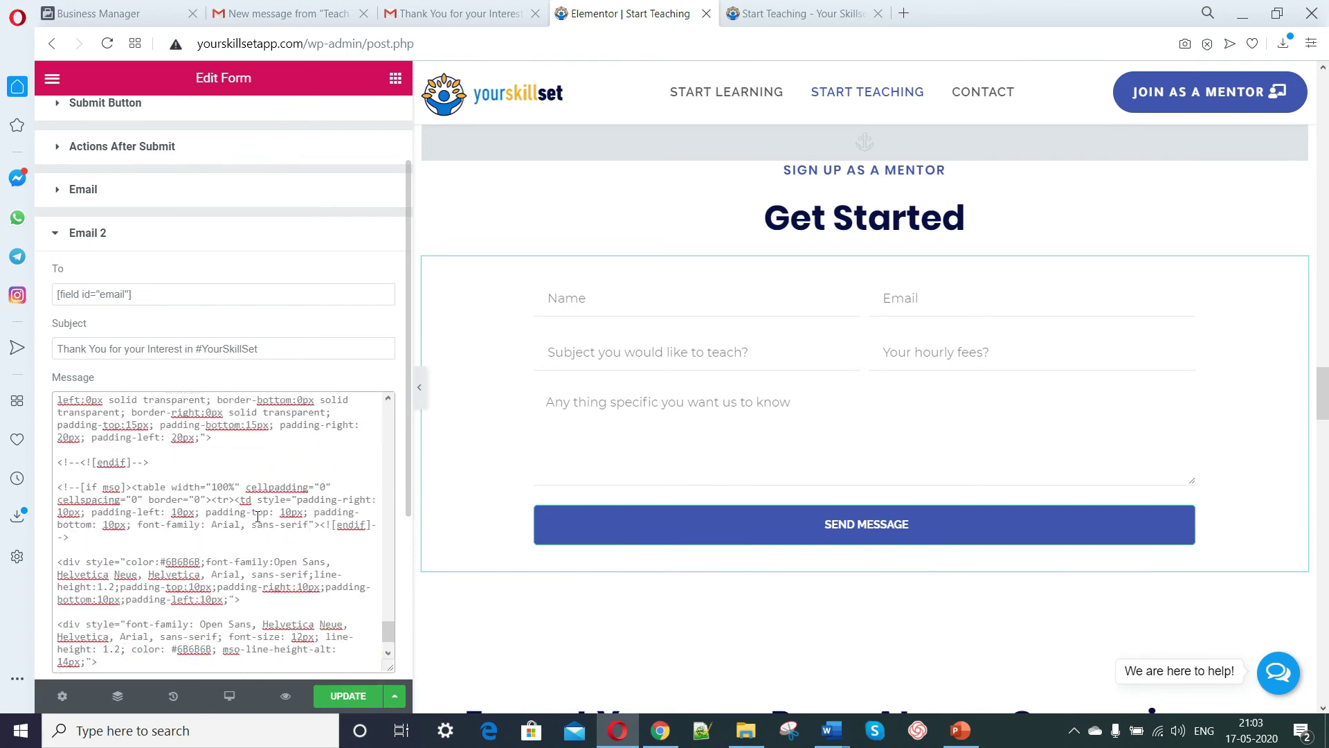
{"action": "scroll", "coordinate": [258, 515], "scroll_direction": "up", "scroll_amount": 10}
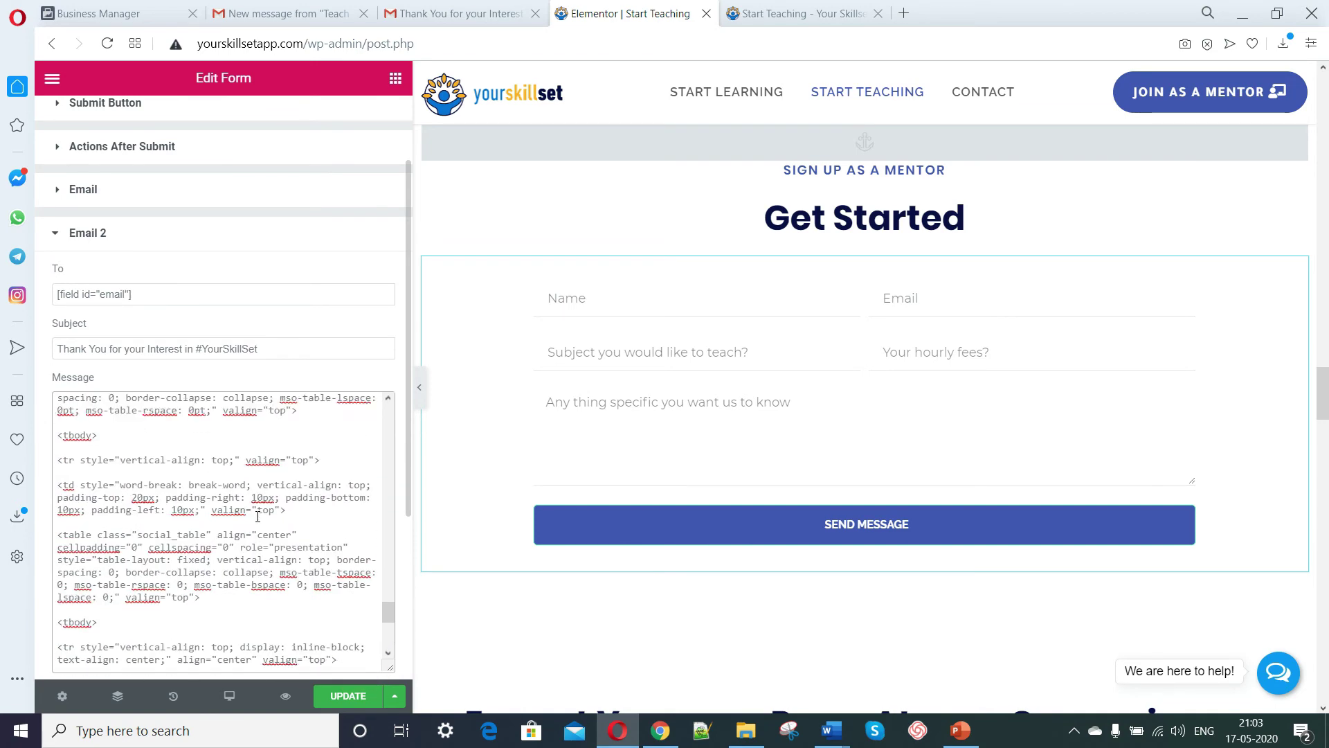
{"action": "left_click_drag", "start_coordinate": [387, 602], "coordinate": [376, 658]}
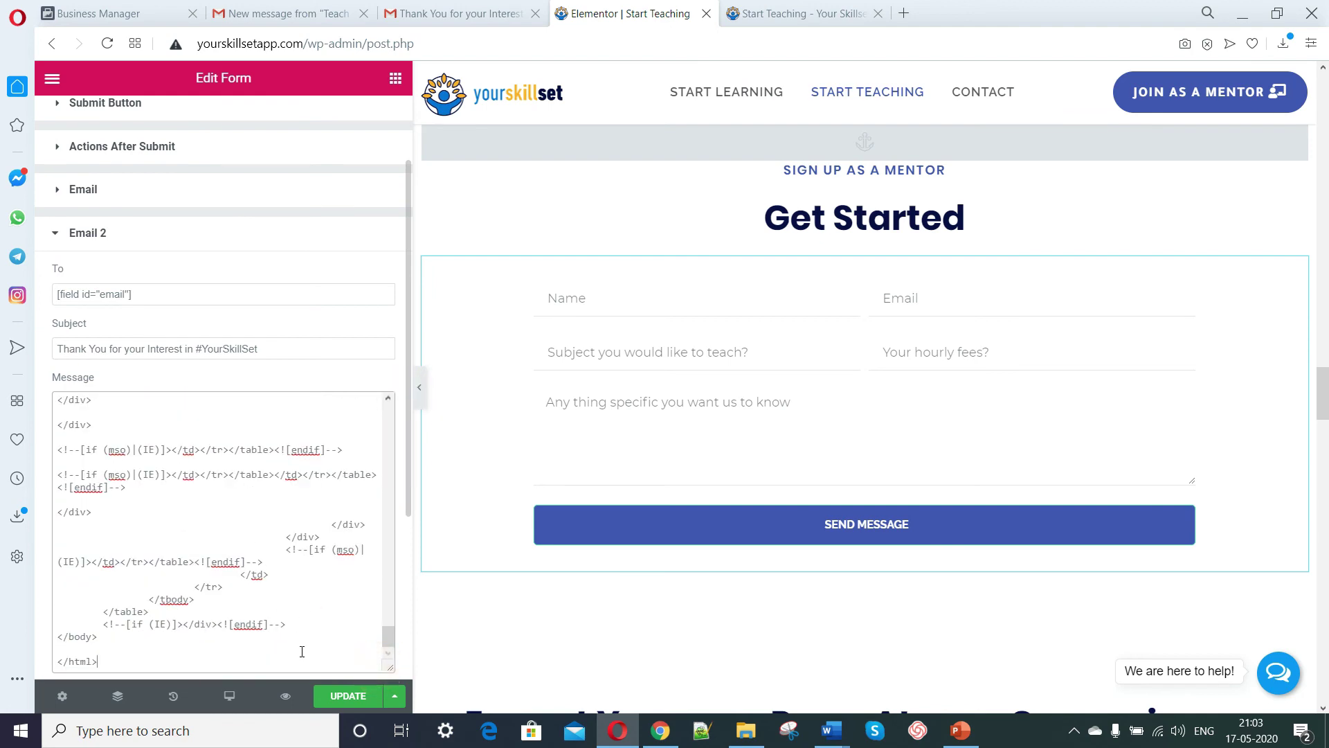
{"action": "left_click", "coordinate": [346, 696]}
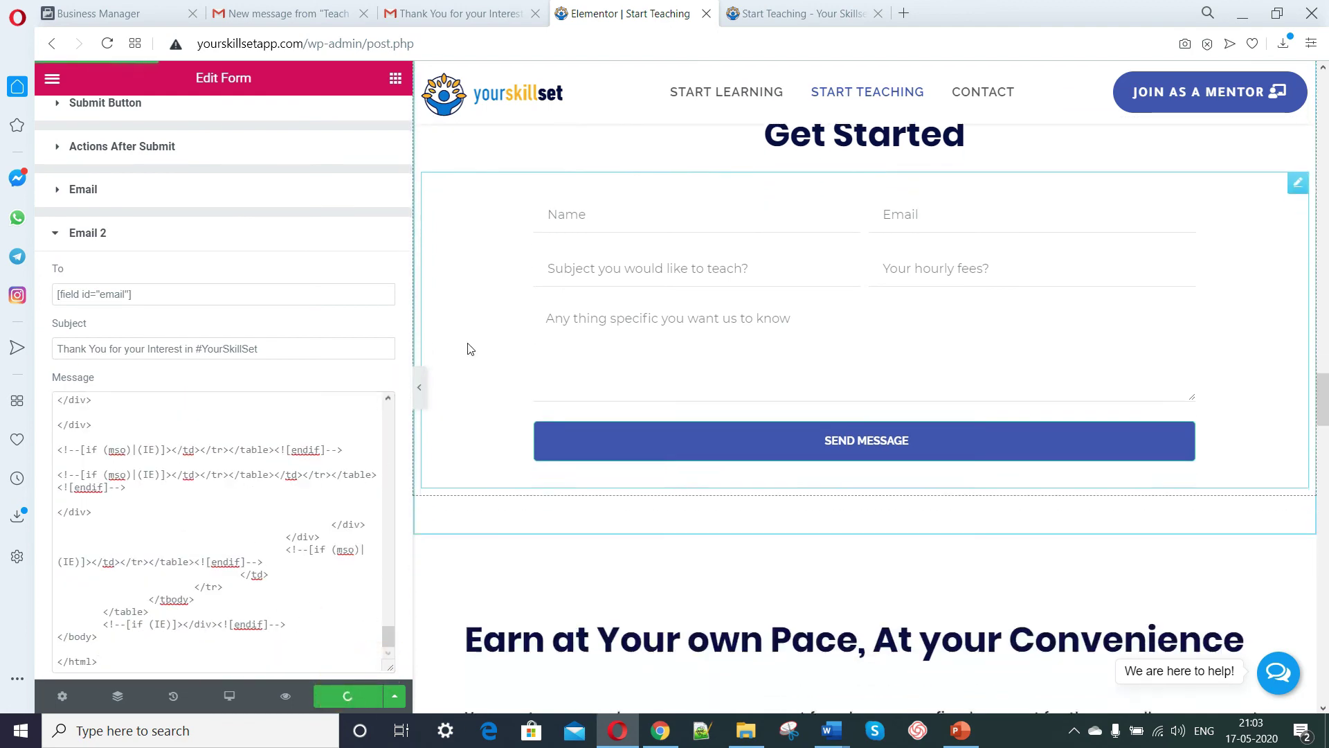
{"action": "scroll", "coordinate": [325, 380], "scroll_direction": "down", "scroll_amount": 2}
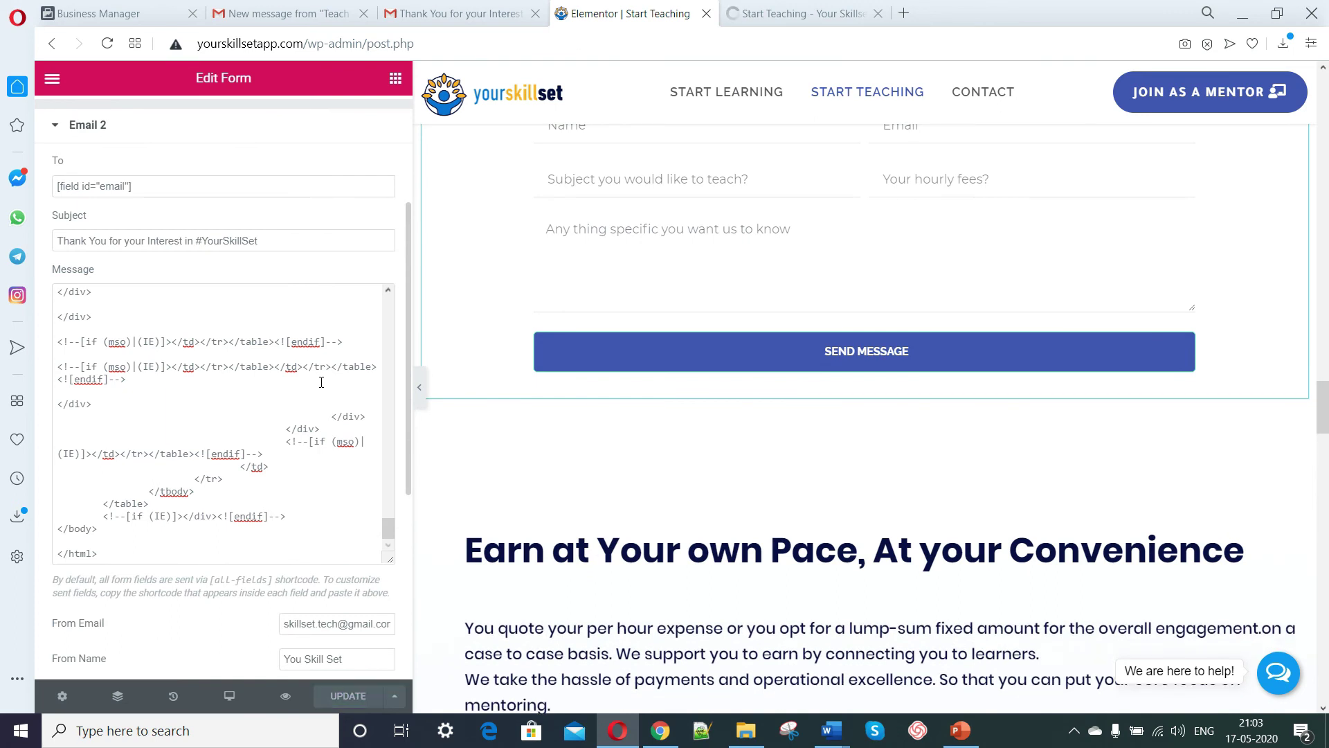
Go to the mentor sign-up form on the live Start Teaching page and fill in the applicant's name, ending in "Test 4", and e-mail.
{"action": "left_click", "coordinate": [798, 13]}
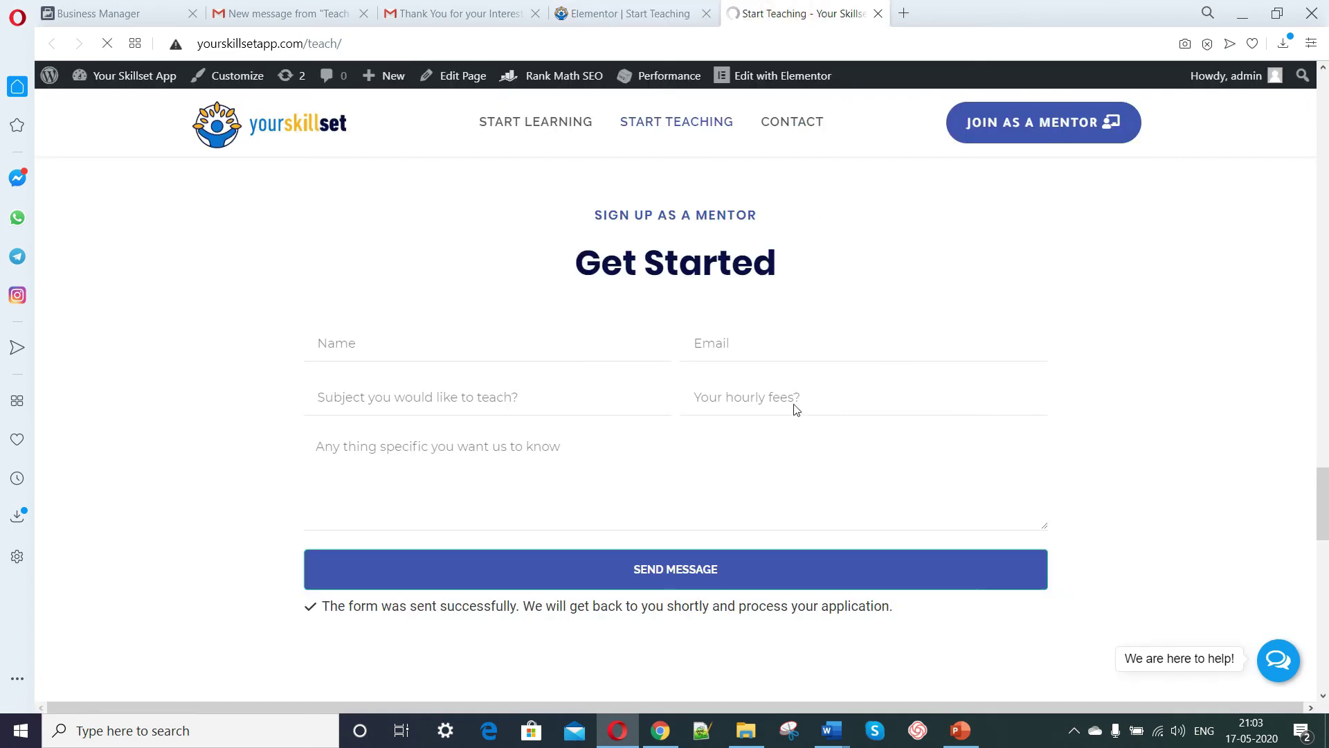
{"action": "left_click", "coordinate": [367, 526]}
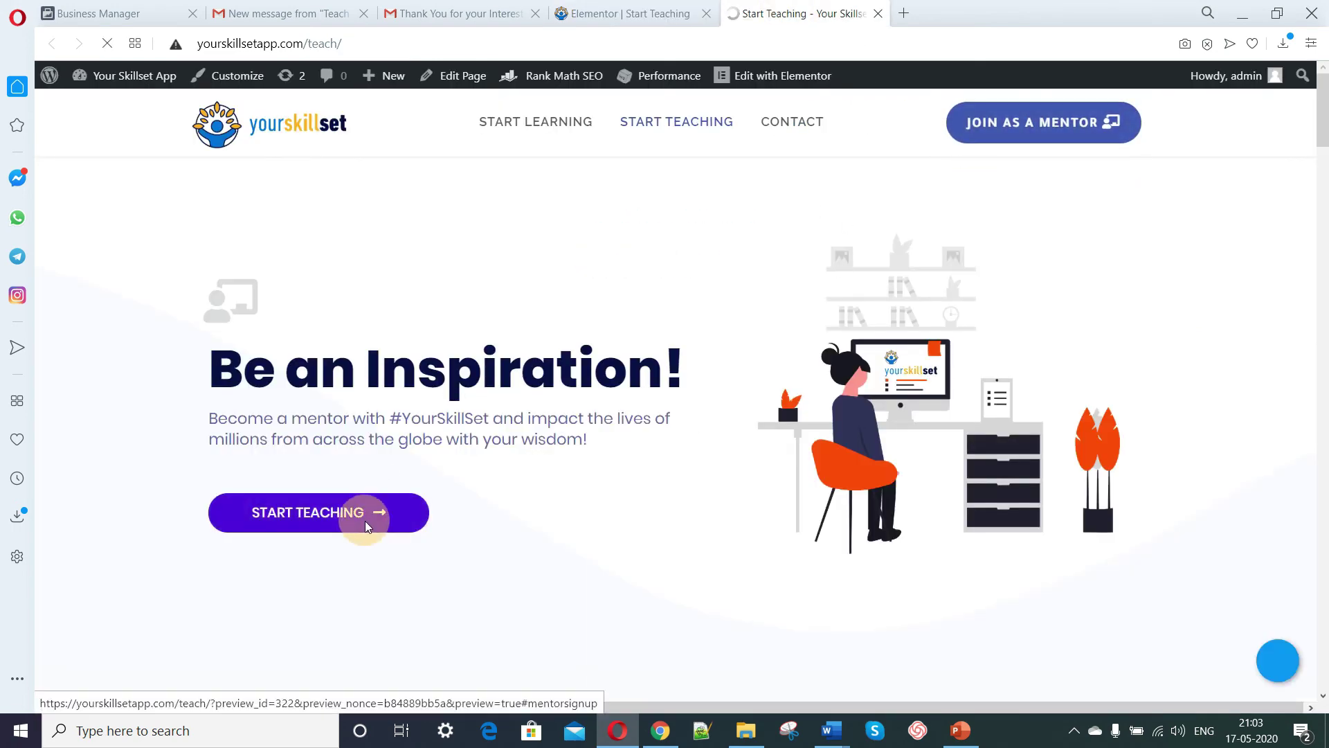
{"action": "left_click", "coordinate": [416, 300]}
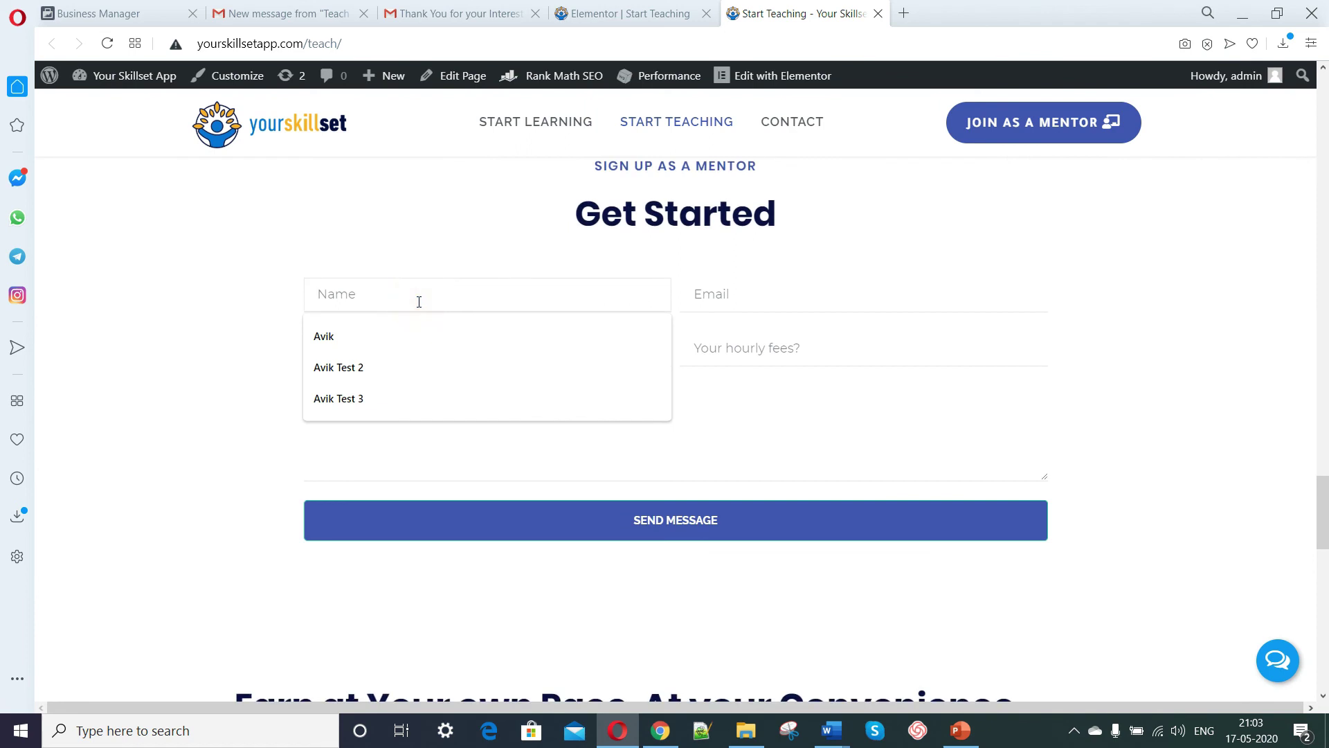
{"action": "left_click", "coordinate": [436, 398]}
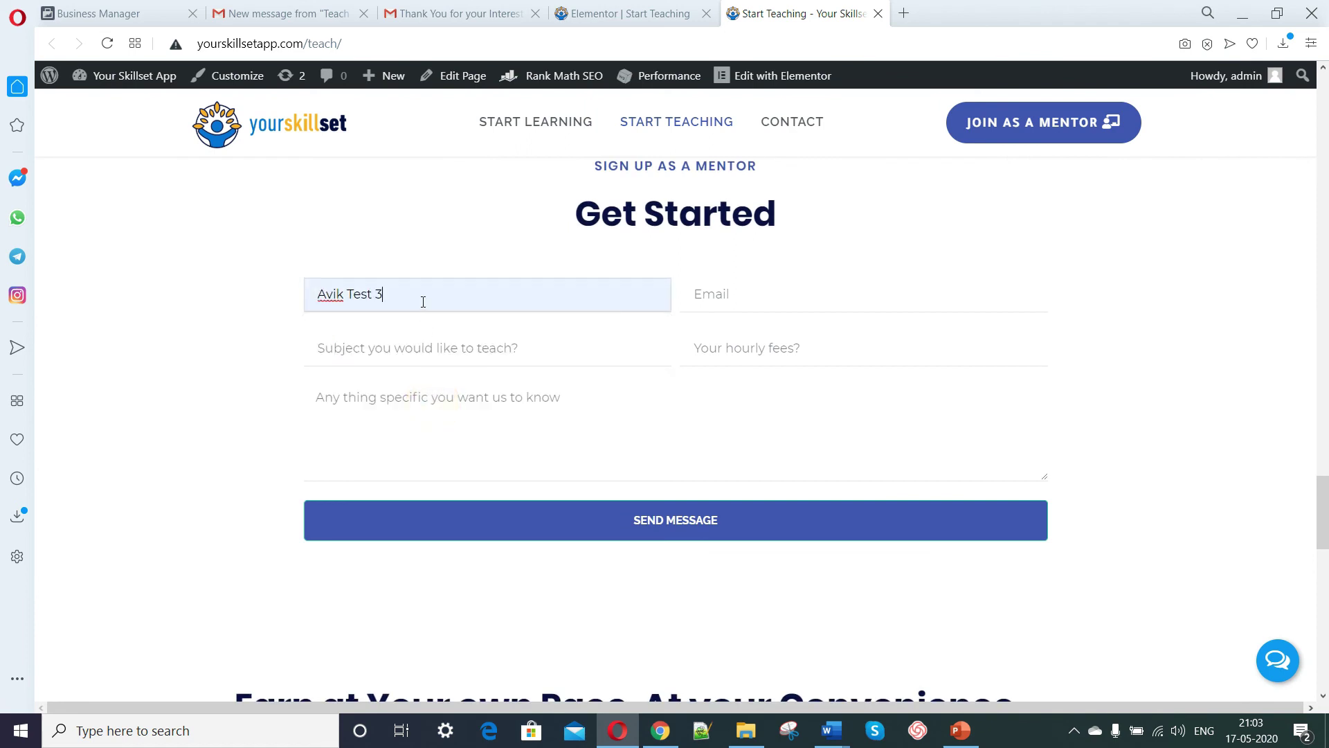
{"action": "key", "text": "BackSpace"}
{"action": "type", "text": "4"}
{"action": "left_click", "coordinate": [767, 304]}
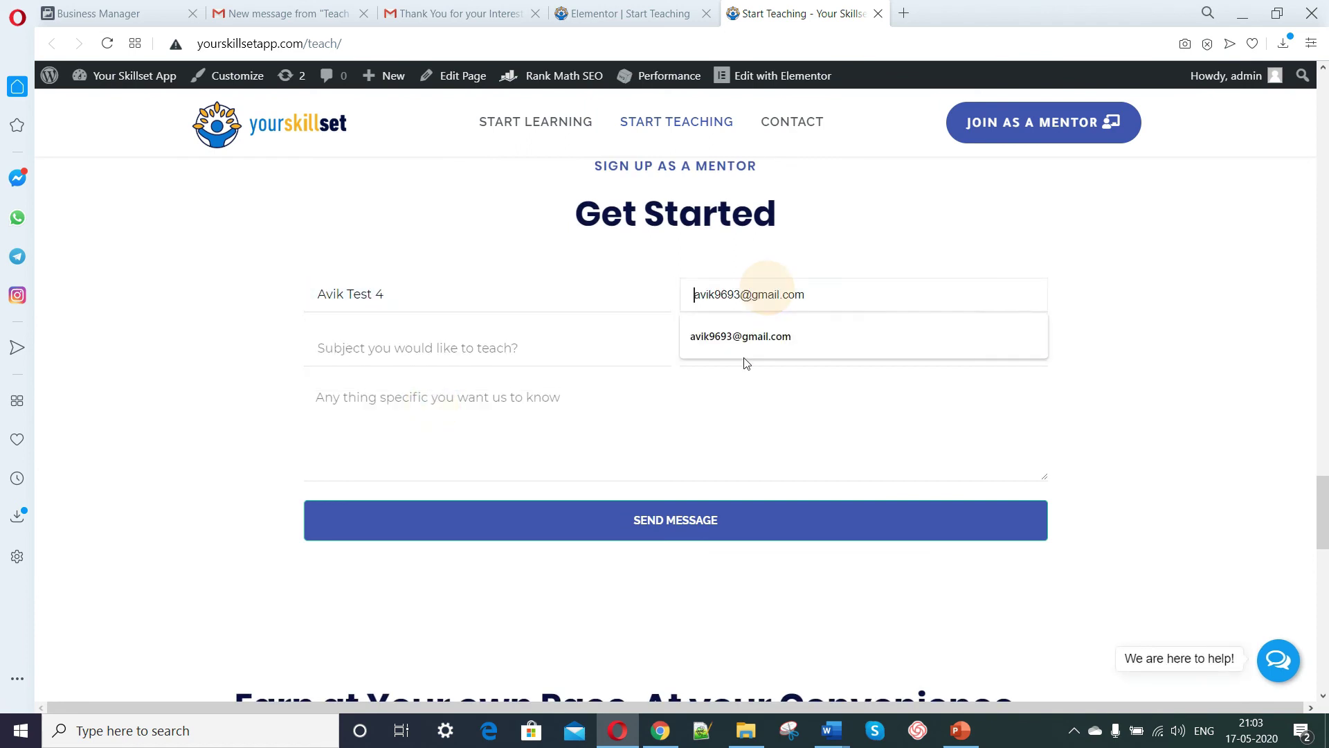
{"action": "left_click", "coordinate": [745, 339]}
Complete the form with subject Web Design, hourly fees 10000 USD and message "designed email test", and submit it.
{"action": "left_click", "coordinate": [460, 347]}
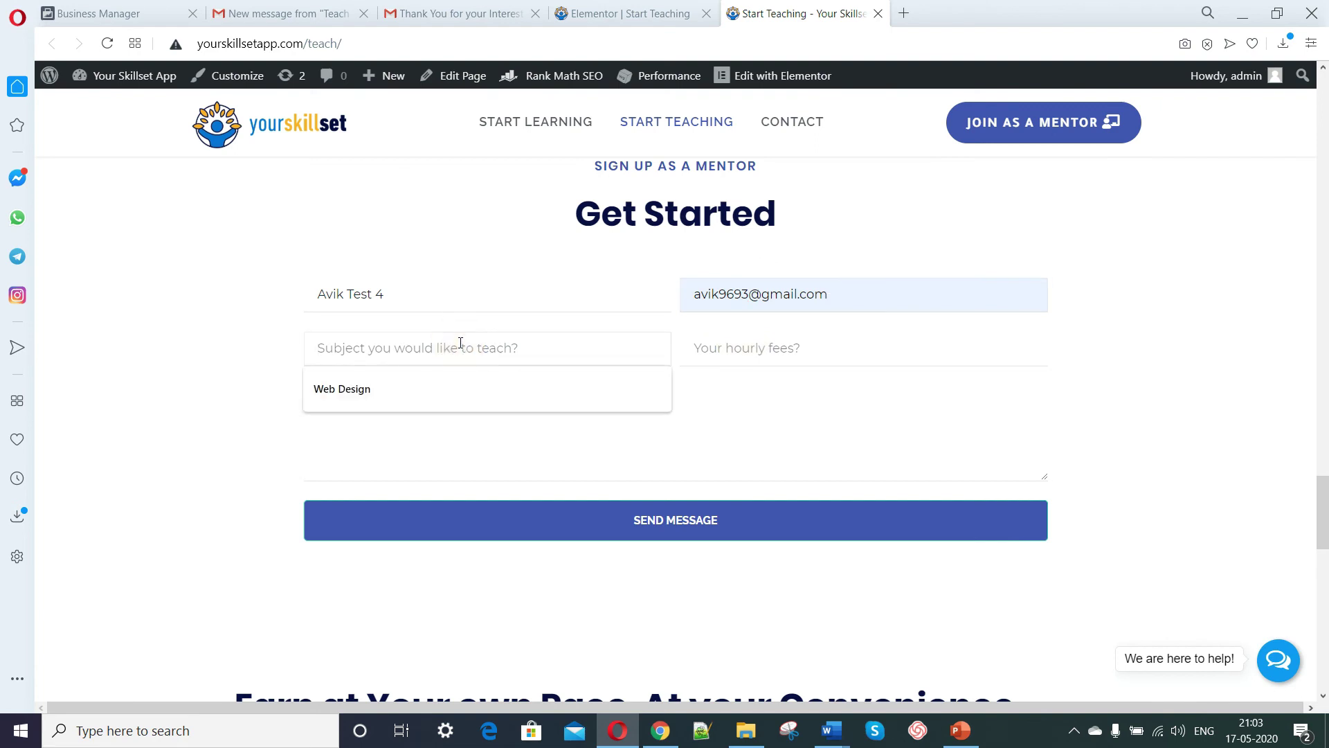
{"action": "left_click", "coordinate": [450, 385]}
{"action": "left_click", "coordinate": [756, 348]}
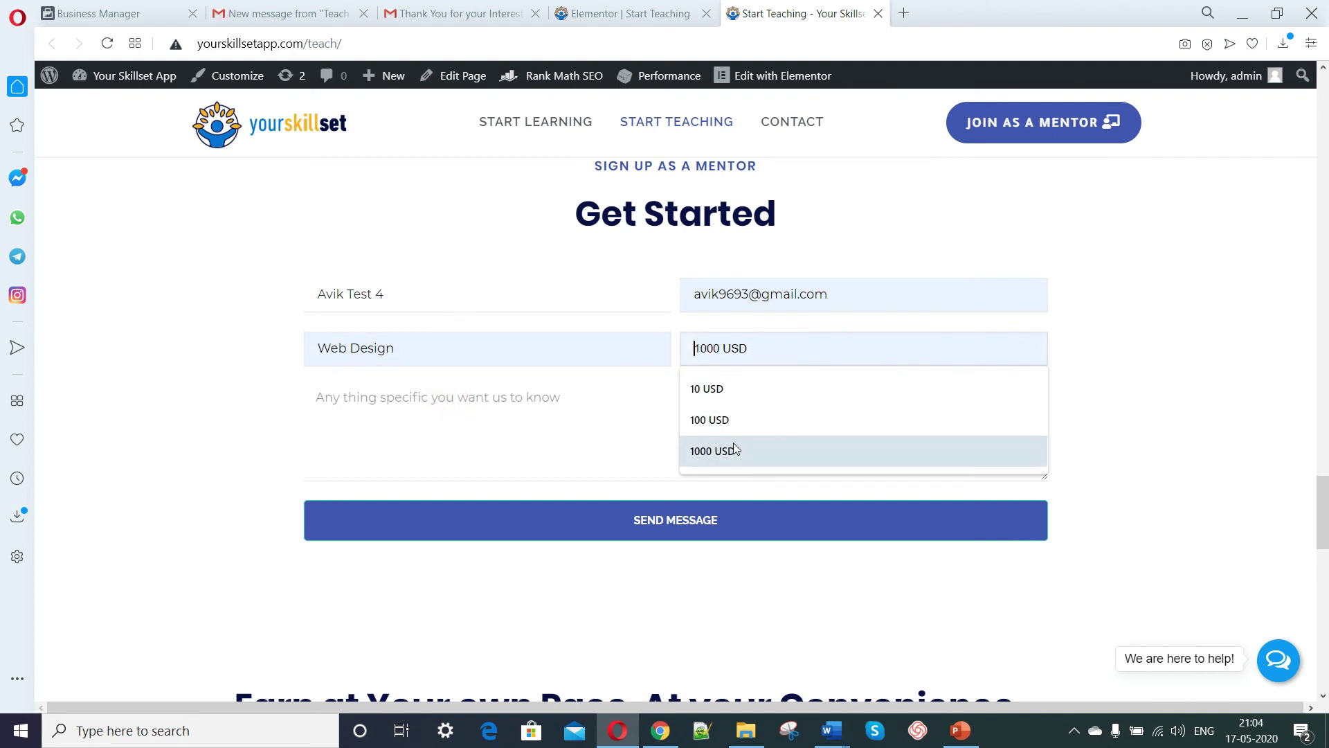
{"action": "left_click", "coordinate": [733, 443]}
{"action": "left_click", "coordinate": [723, 349]}
{"action": "type", "text": "0"}
{"action": "left_click", "coordinate": [695, 404]}
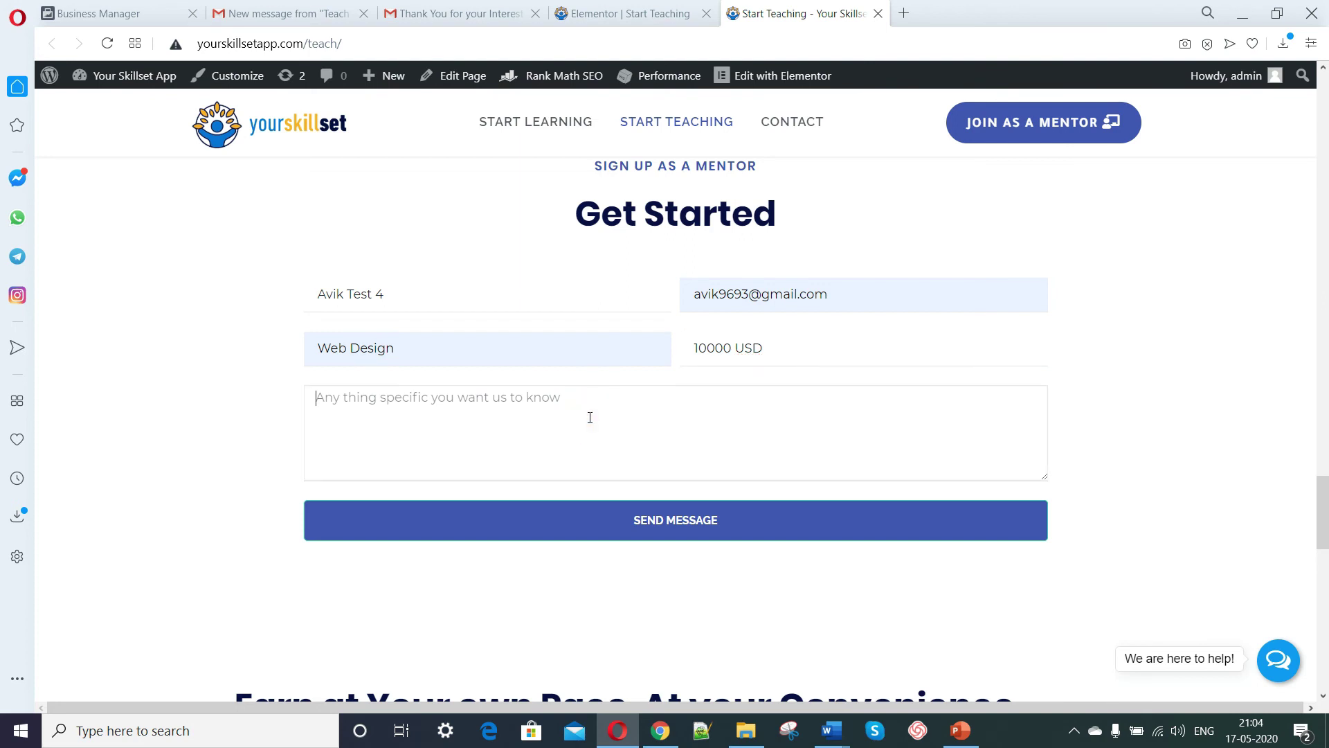
{"action": "type", "text": "de"}
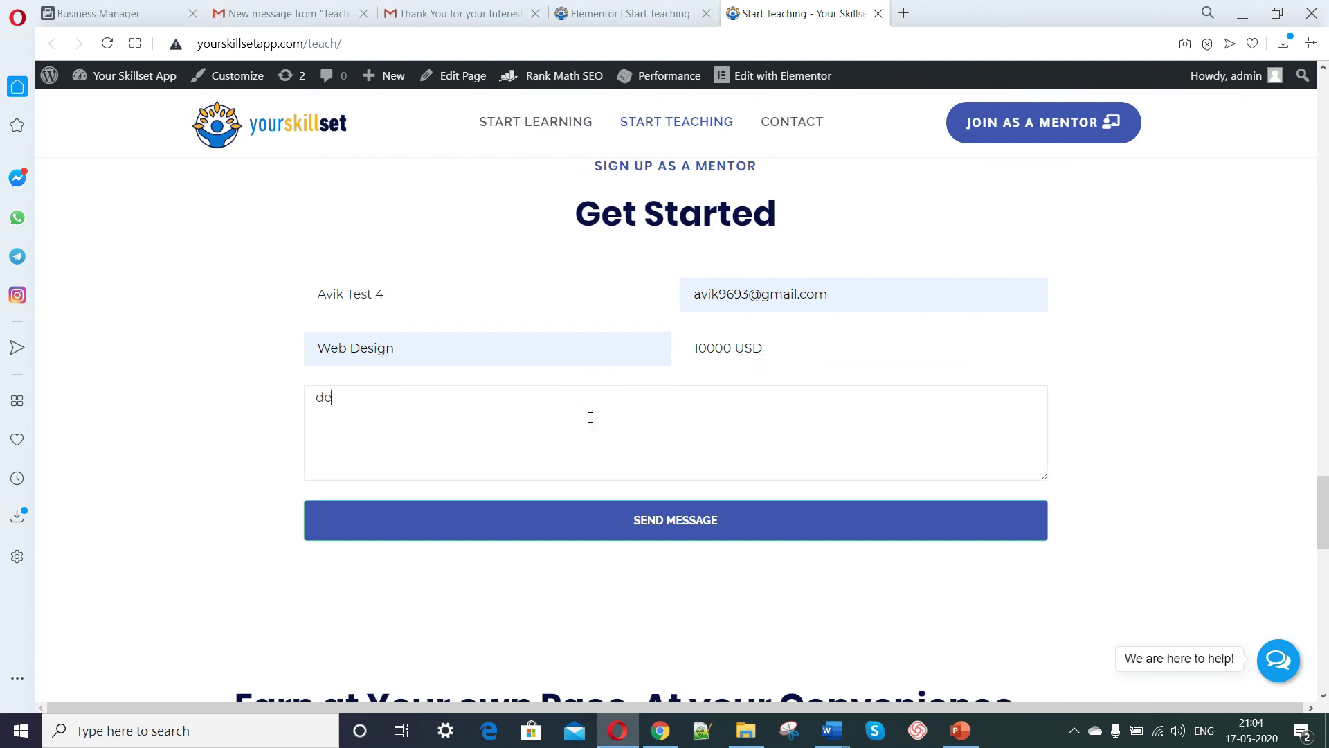
{"action": "type", "text": "signed email test"}
{"action": "left_click", "coordinate": [777, 529]}
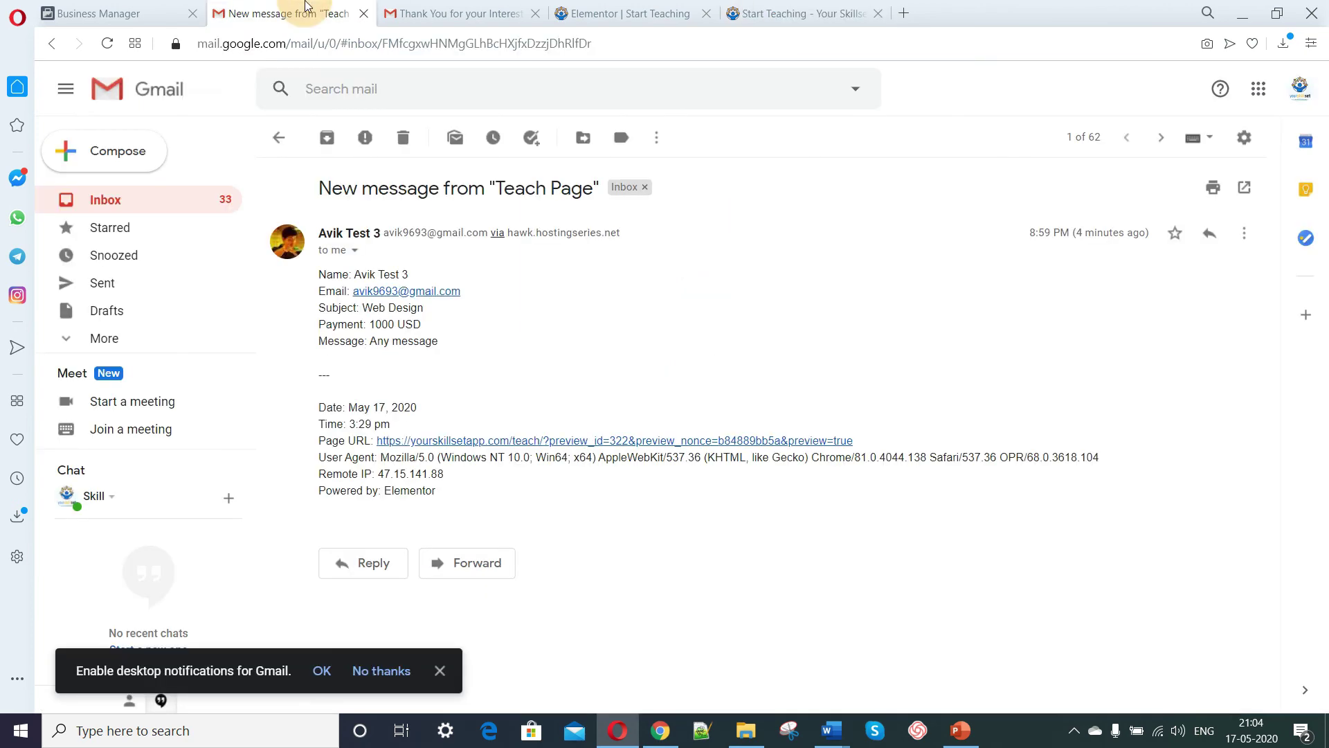
Open the newest "New message from "Teach Page"" e-mail in the site's Gmail inbox and check the submitted name and e-mail.
{"action": "left_click", "coordinate": [165, 200]}
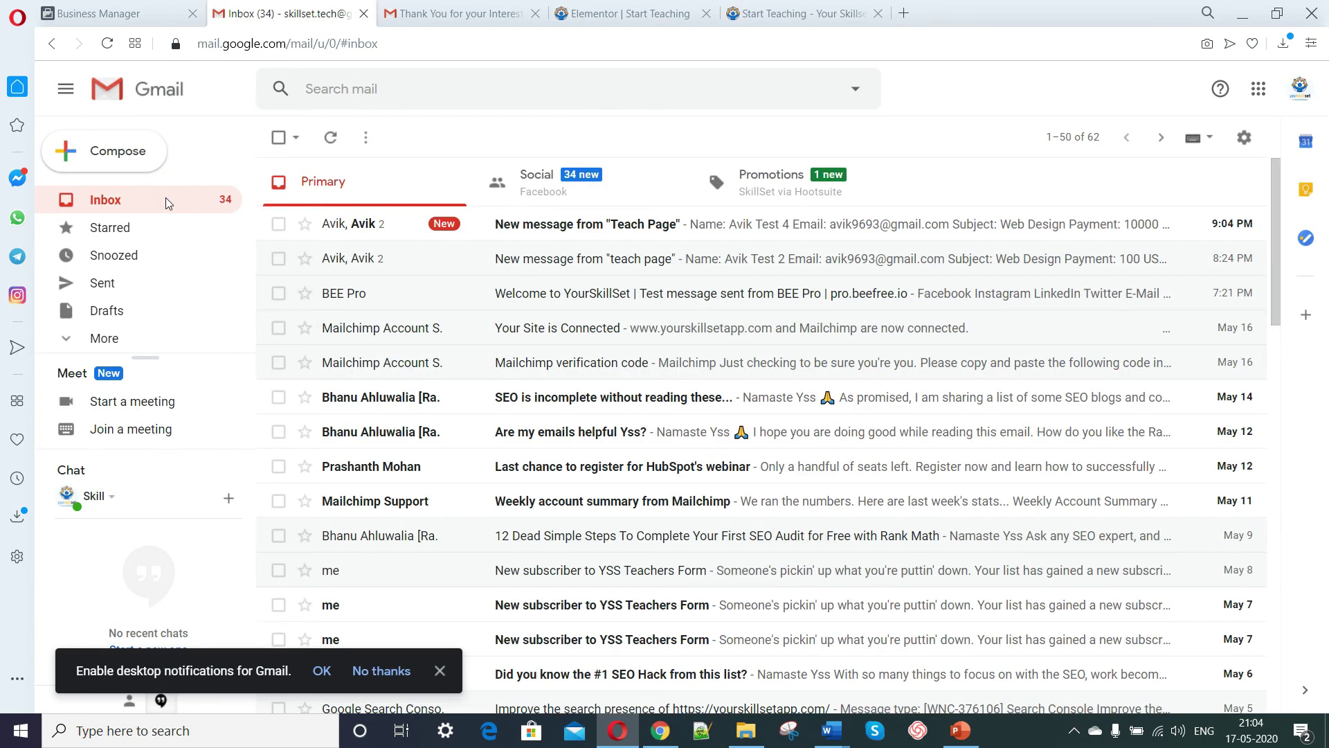
{"action": "left_click", "coordinate": [633, 225]}
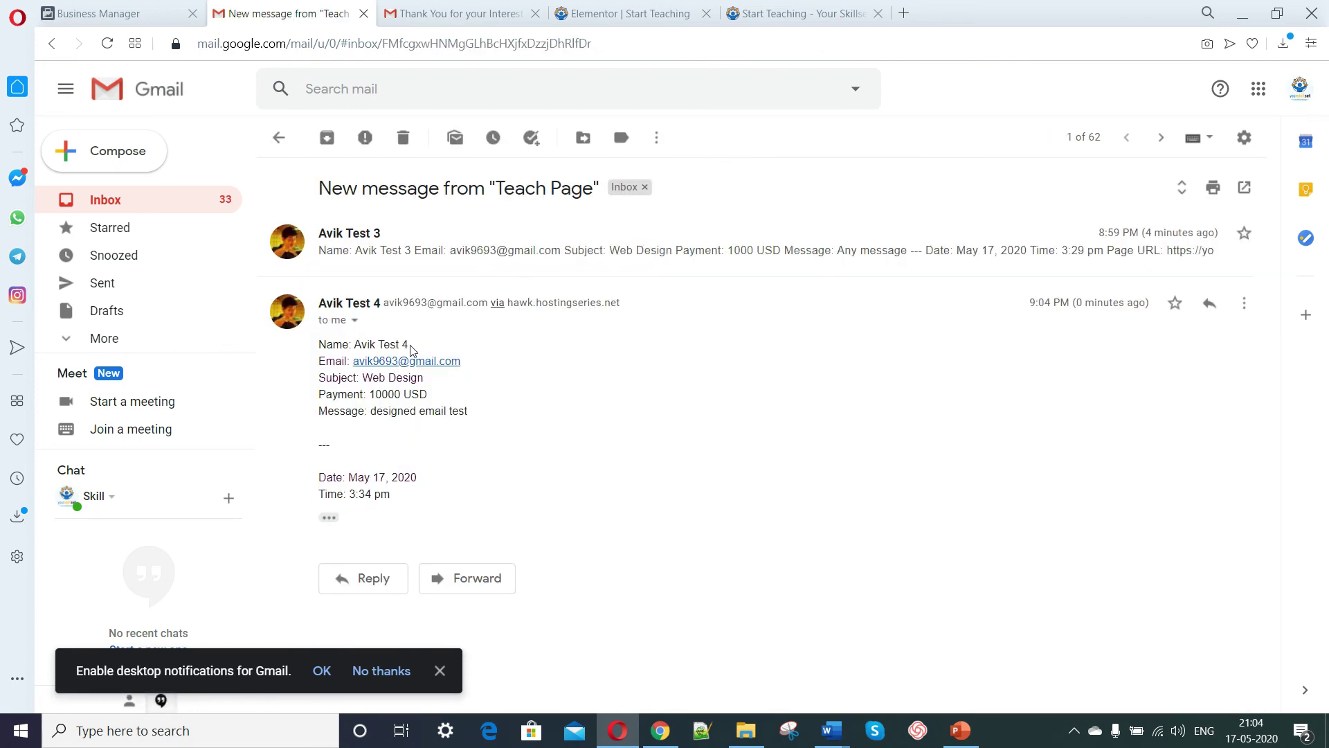
{"action": "left_click_drag", "start_coordinate": [410, 344], "coordinate": [378, 345]}
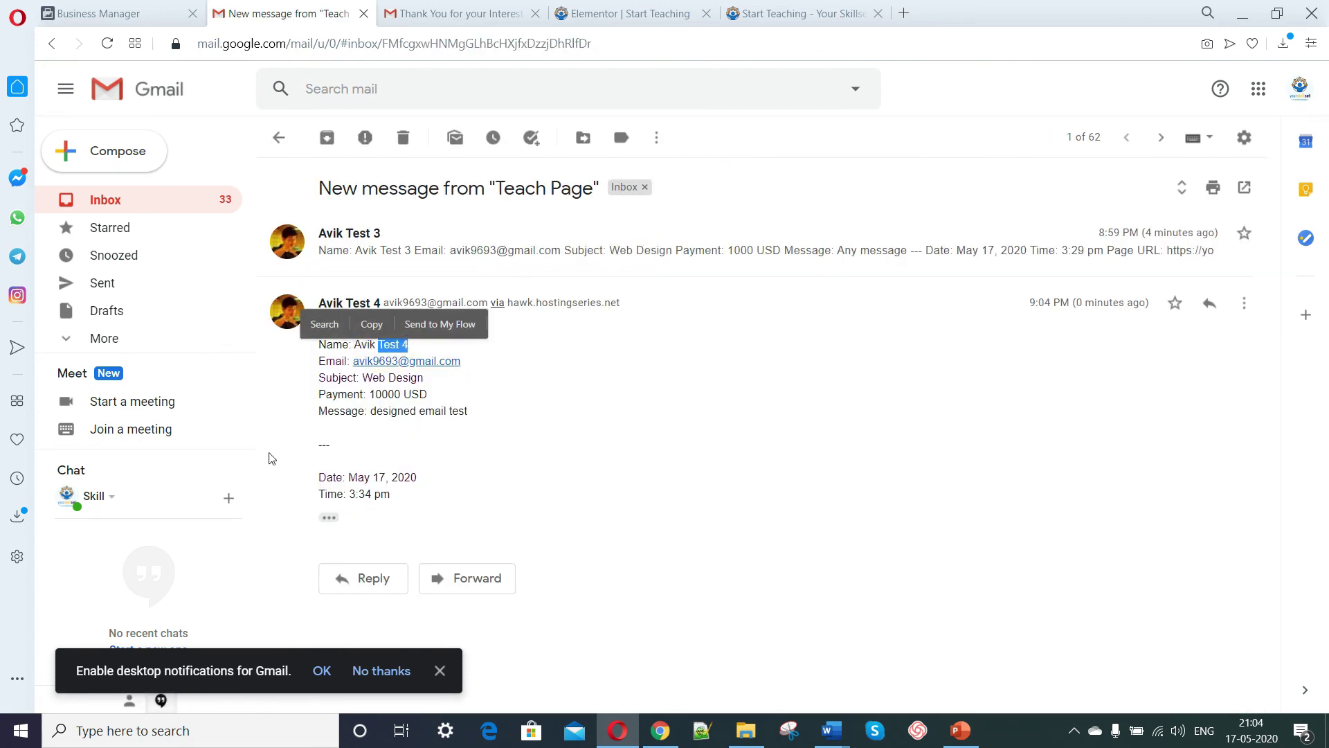
{"action": "left_click", "coordinate": [510, 452]}
{"action": "left_click_drag", "start_coordinate": [462, 362], "coordinate": [353, 361]}
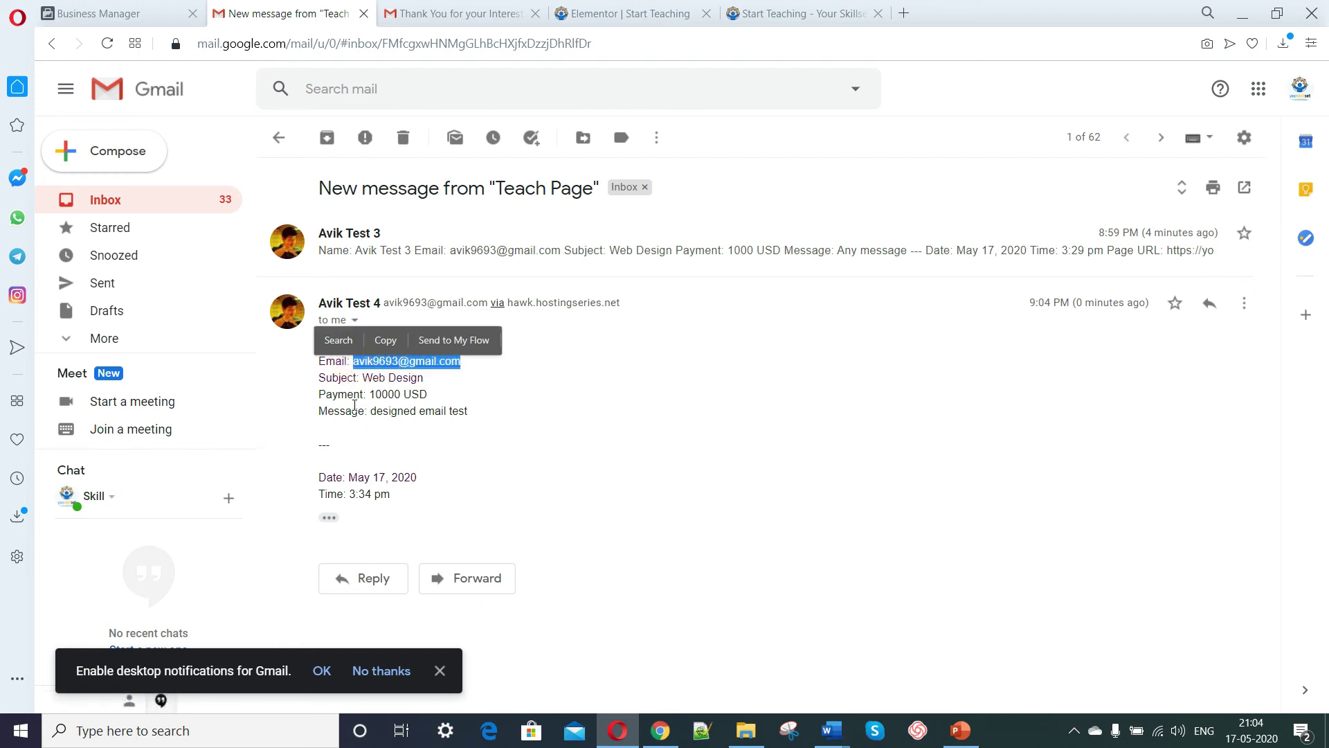
{"action": "left_click", "coordinate": [474, 449]}
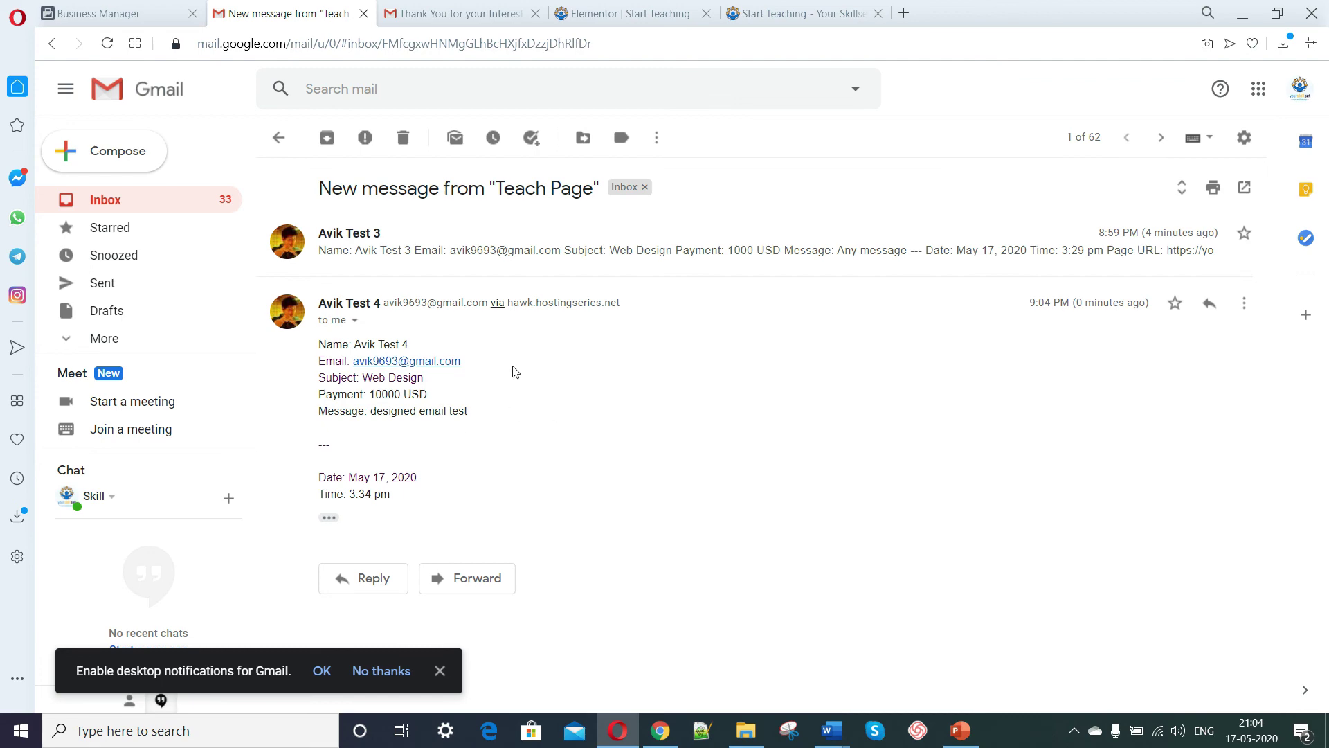
Switch to the applicant's Gmail inbox, check which account is signed in, and open the "Thank You for your Interest in #YourSkillSet" thread.
{"action": "left_click", "coordinate": [437, 10]}
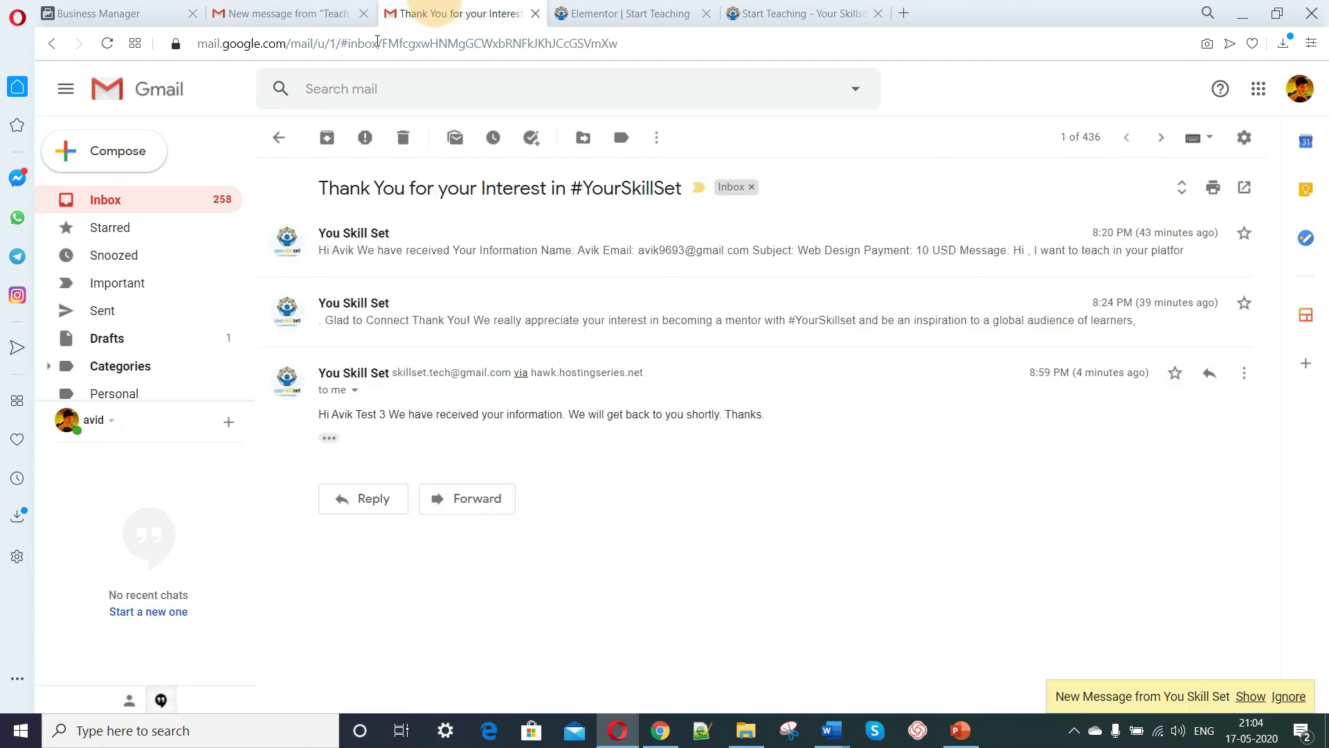
{"action": "left_click", "coordinate": [107, 200]}
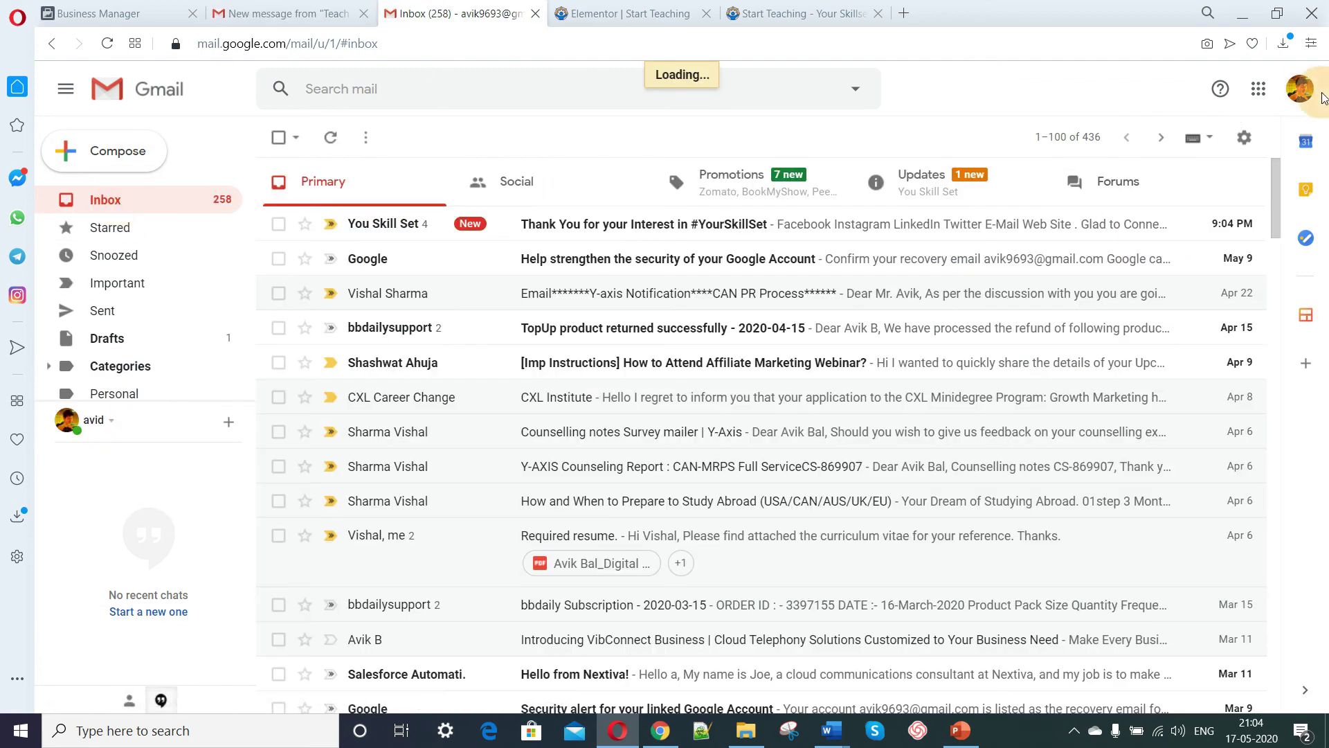
{"action": "left_click", "coordinate": [1299, 89]}
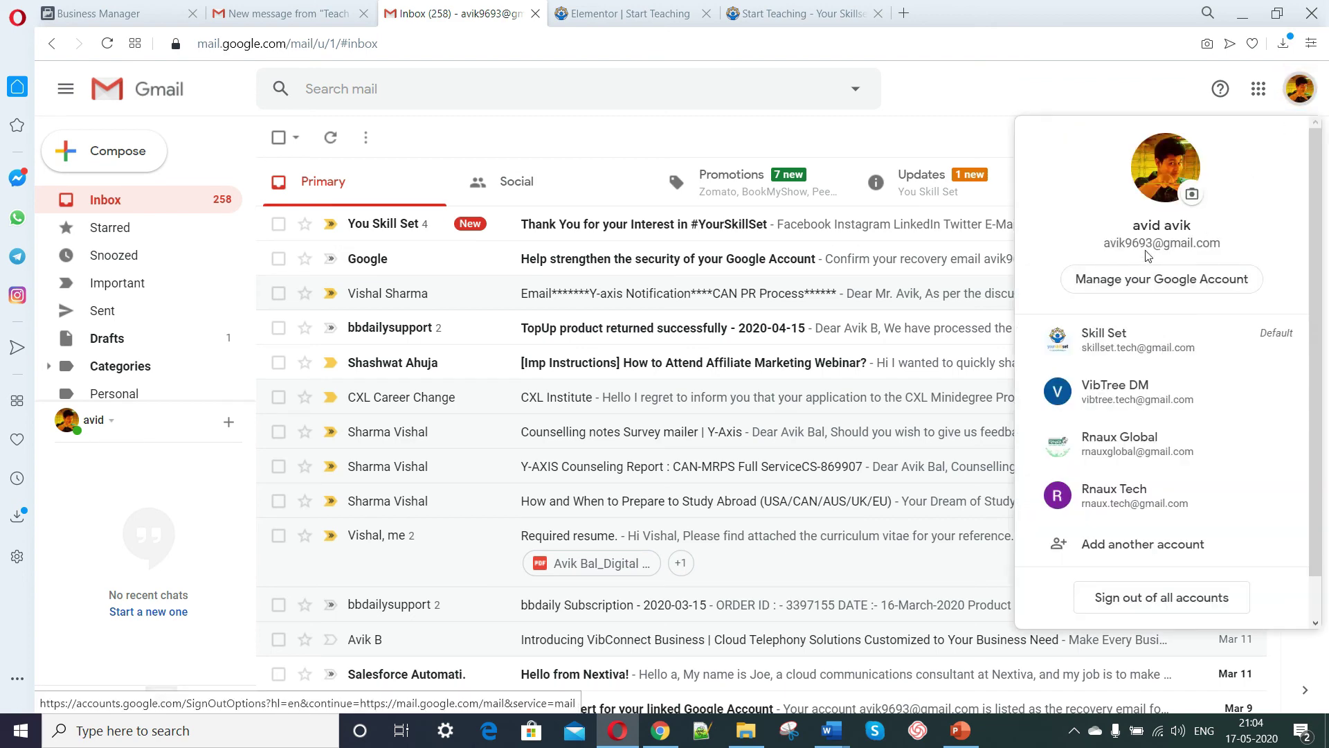
{"action": "left_click", "coordinate": [966, 118]}
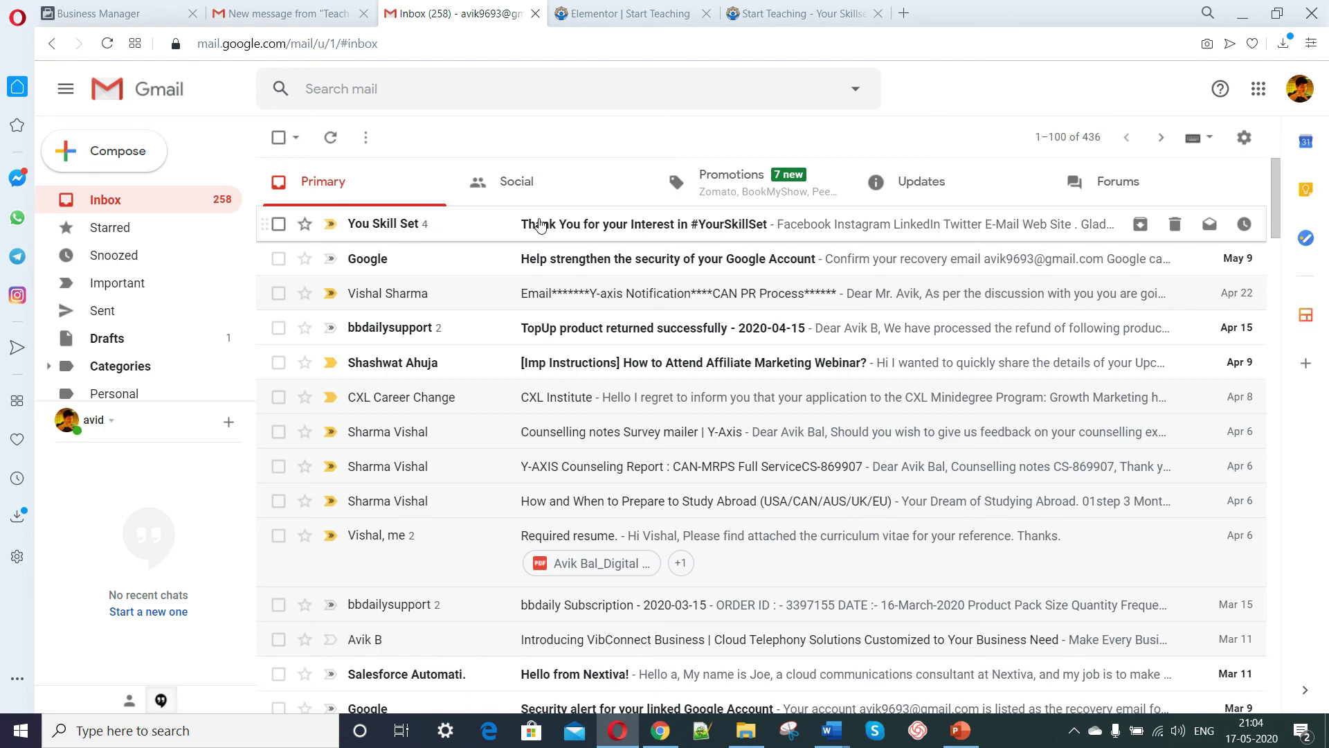
{"action": "left_click", "coordinate": [541, 225]}
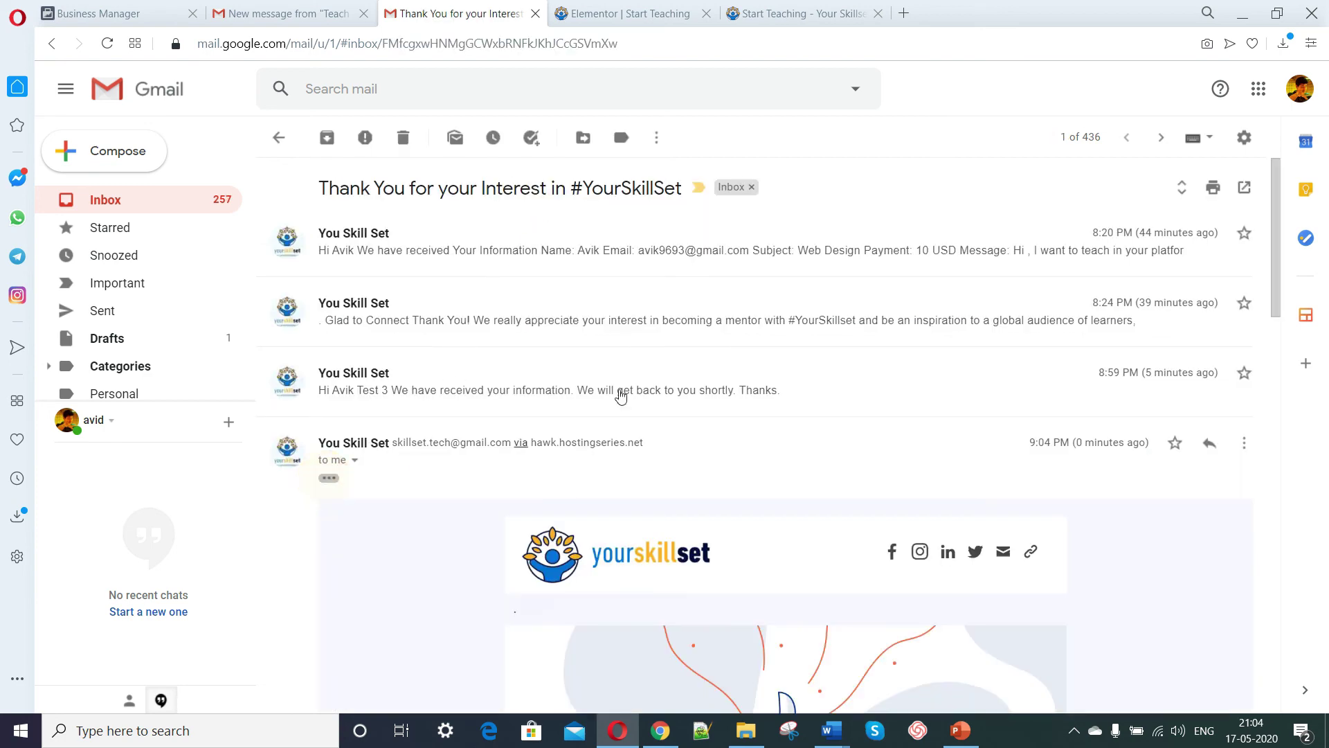
Examine the newest designed thank-you e-mail from its logo and social links down to the footer.
{"action": "scroll", "coordinate": [619, 388], "scroll_direction": "up", "scroll_amount": 1}
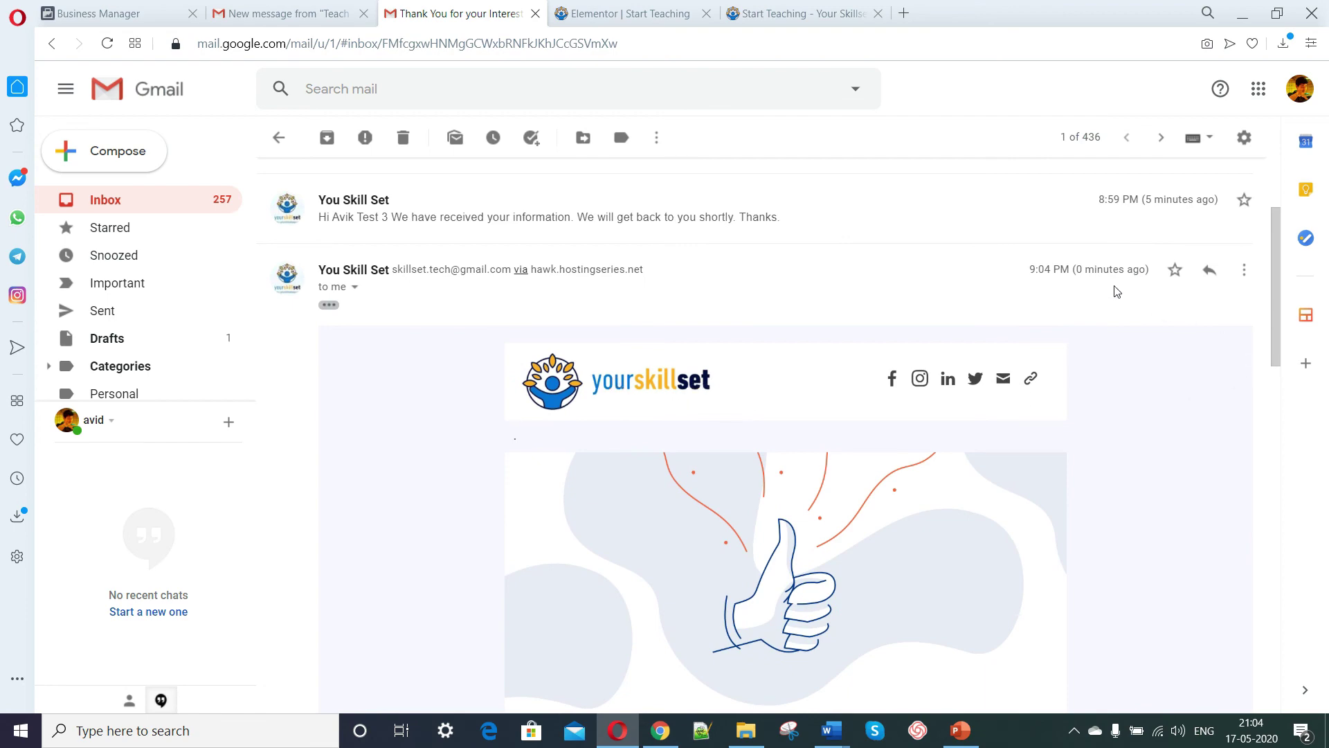
{"action": "scroll", "coordinate": [793, 399], "scroll_direction": "down", "scroll_amount": 1}
{"action": "scroll", "coordinate": [789, 401], "scroll_direction": "up", "scroll_amount": 3}
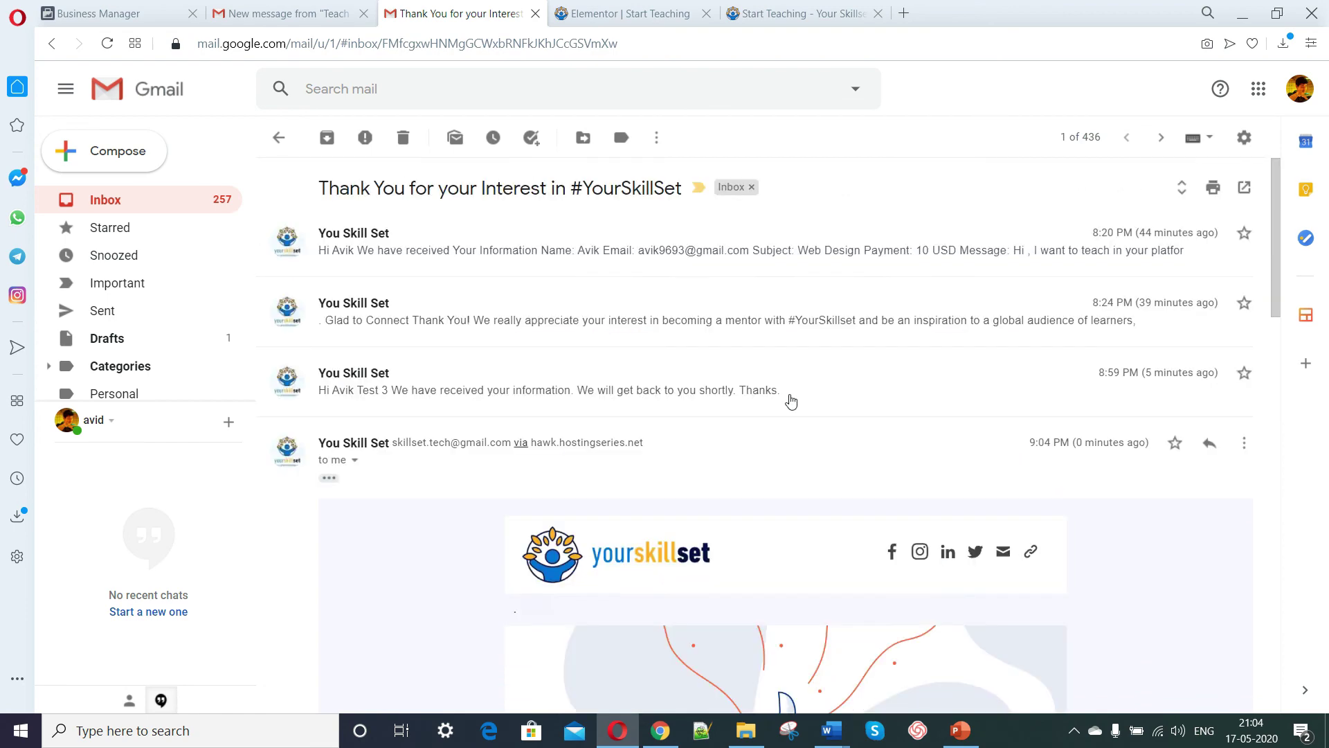
{"action": "scroll", "coordinate": [792, 401], "scroll_direction": "down", "scroll_amount": 1}
{"action": "scroll", "coordinate": [792, 401], "scroll_direction": "down", "scroll_amount": 1}
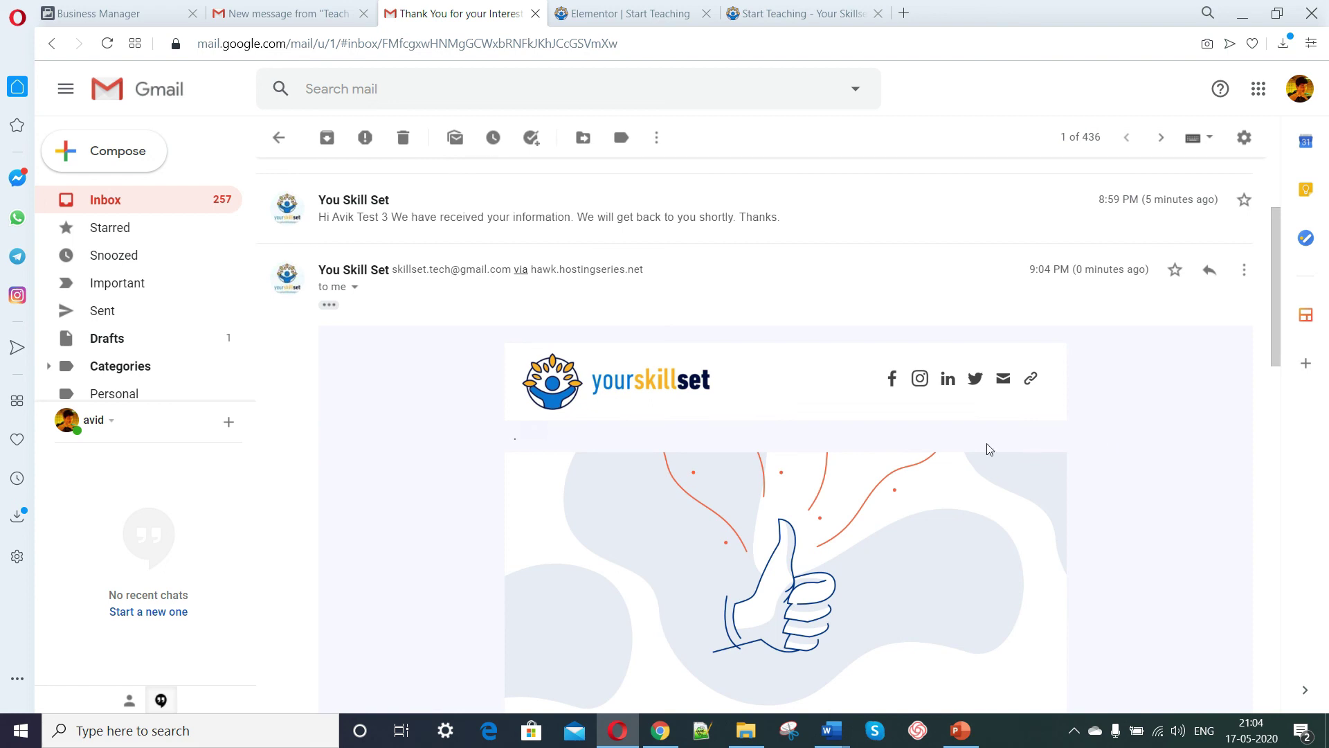
{"action": "scroll", "coordinate": [986, 446], "scroll_direction": "down", "scroll_amount": 1}
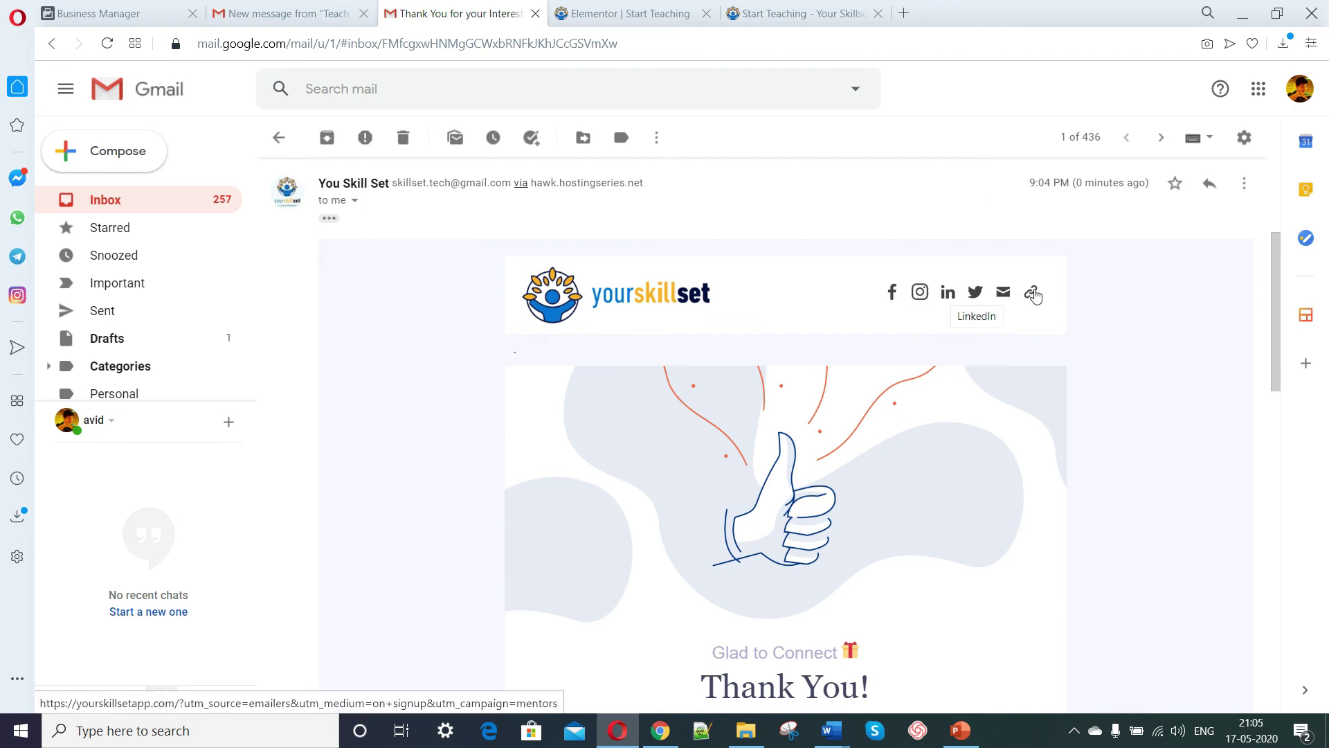
{"action": "scroll", "coordinate": [1023, 344], "scroll_direction": "down", "scroll_amount": 5}
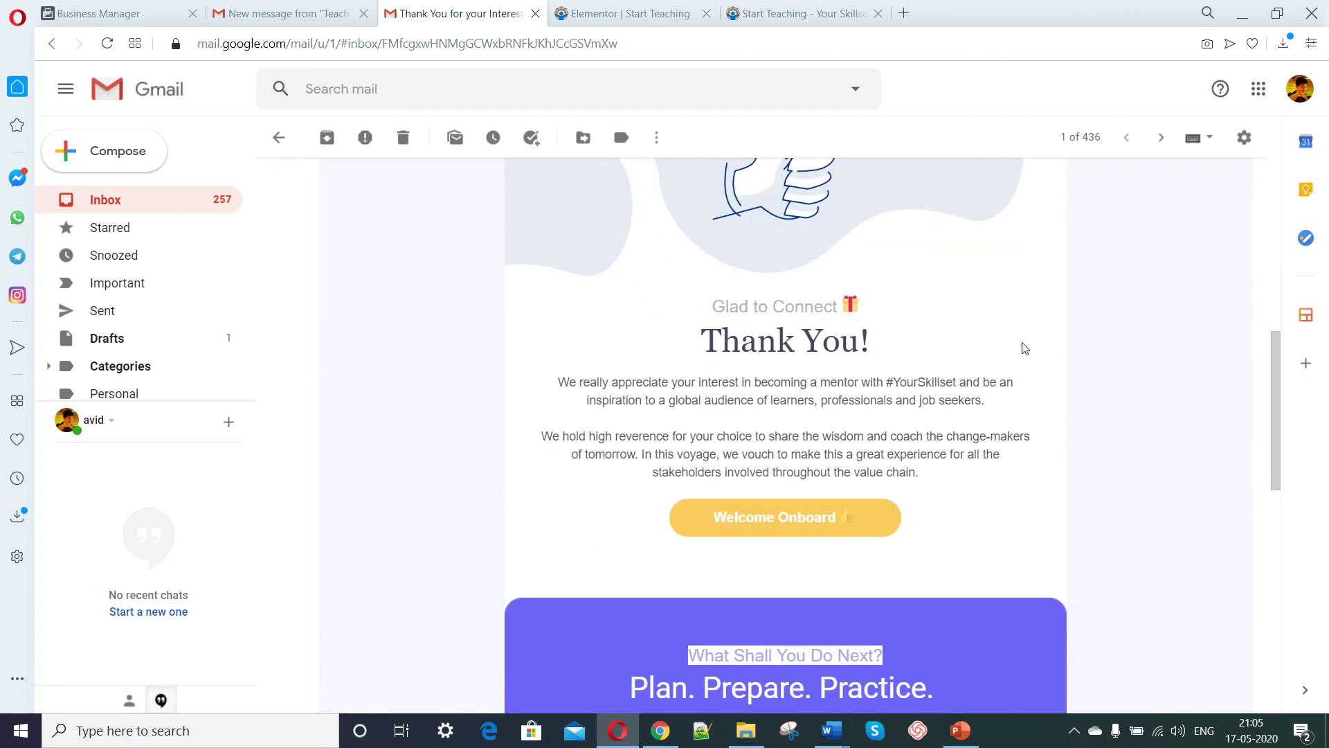
{"action": "scroll", "coordinate": [1024, 348], "scroll_direction": "up", "scroll_amount": 7}
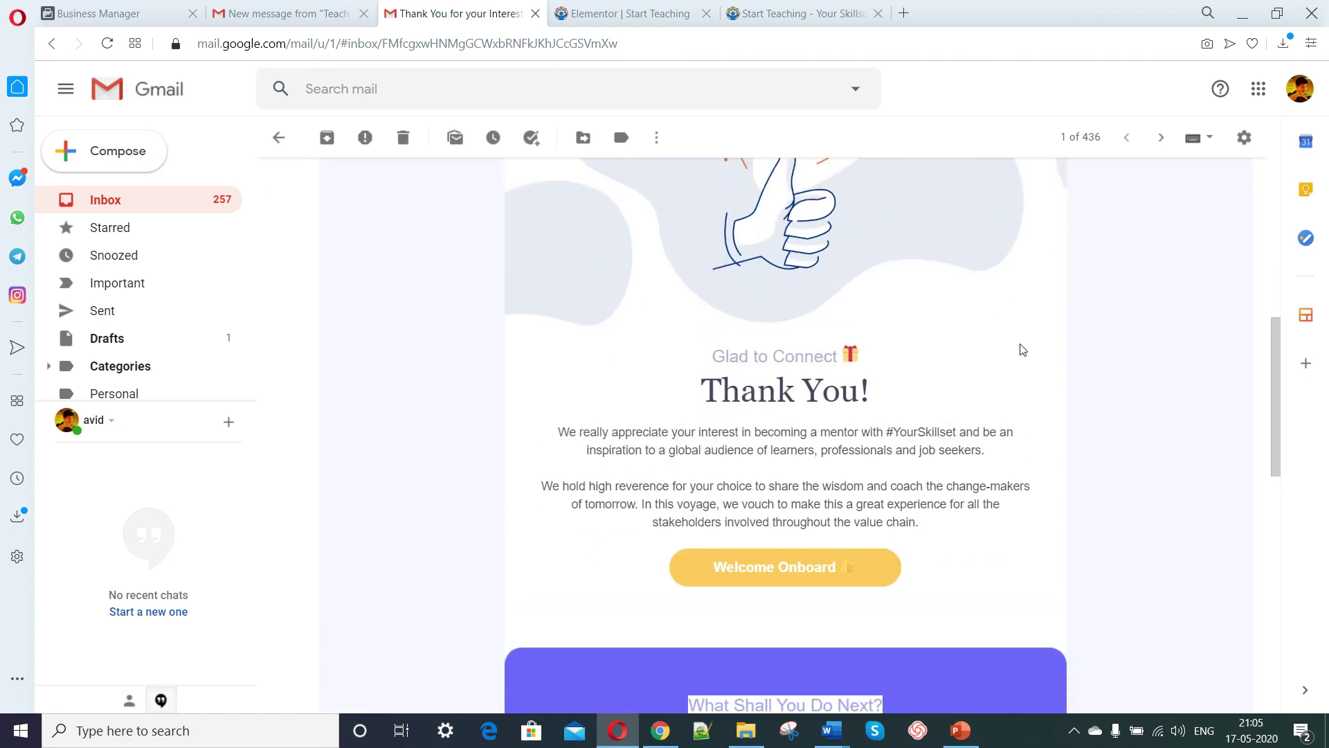
{"action": "scroll", "coordinate": [1018, 353], "scroll_direction": "down", "scroll_amount": 3}
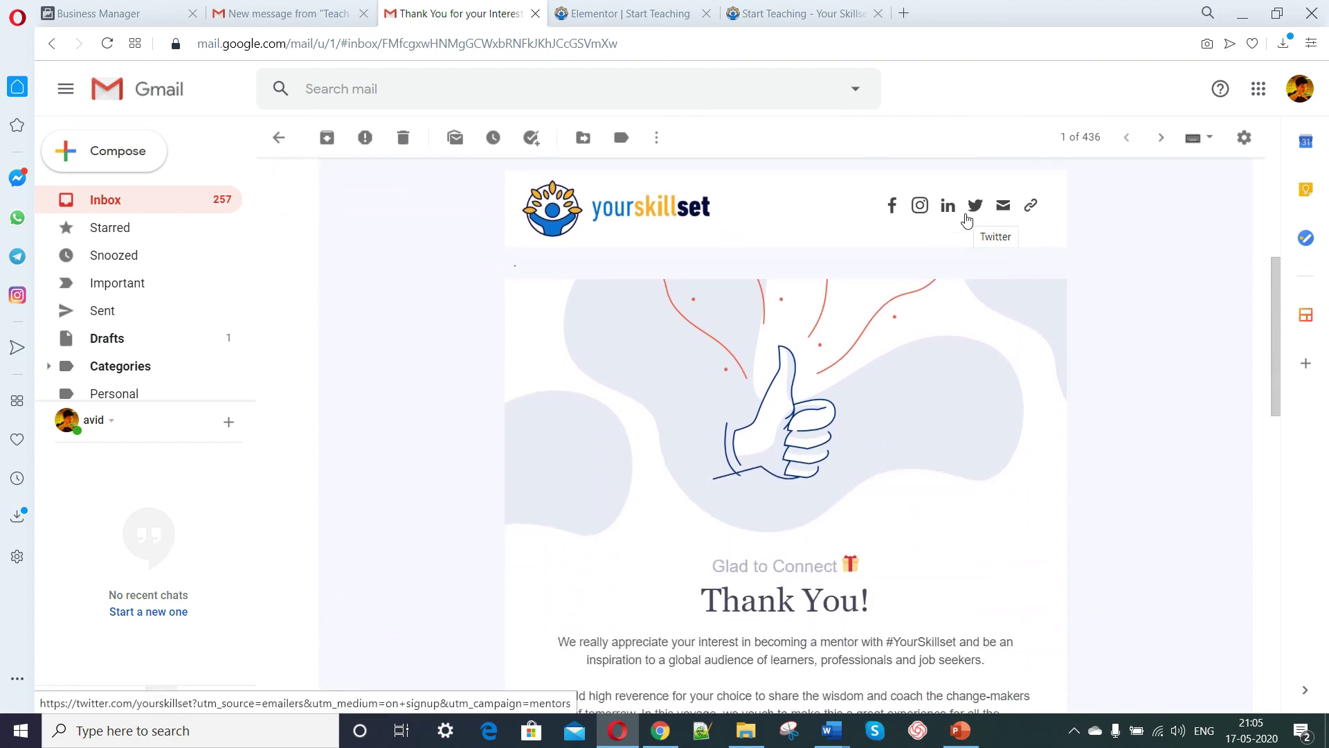
{"action": "scroll", "coordinate": [955, 236], "scroll_direction": "down", "scroll_amount": 5}
{"action": "scroll", "coordinate": [938, 296], "scroll_direction": "up", "scroll_amount": 5}
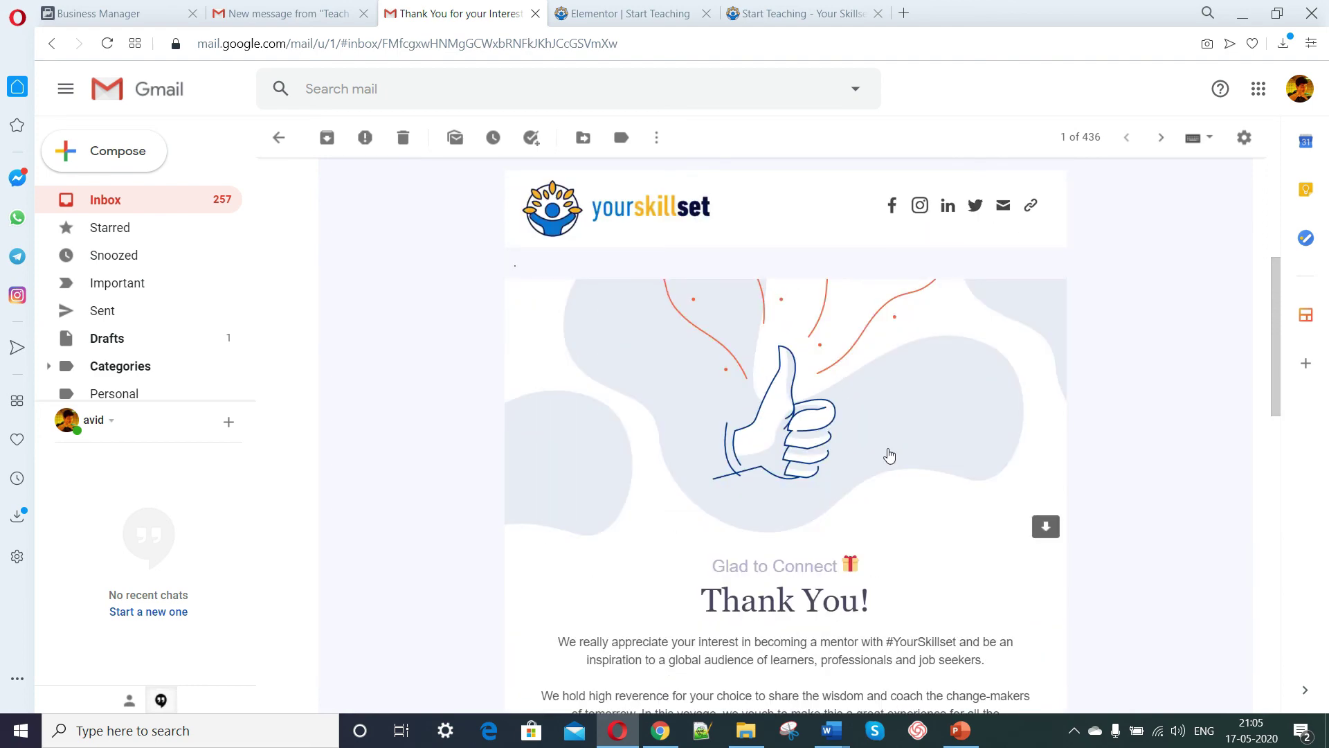
{"action": "scroll", "coordinate": [889, 455], "scroll_direction": "down", "scroll_amount": 10}
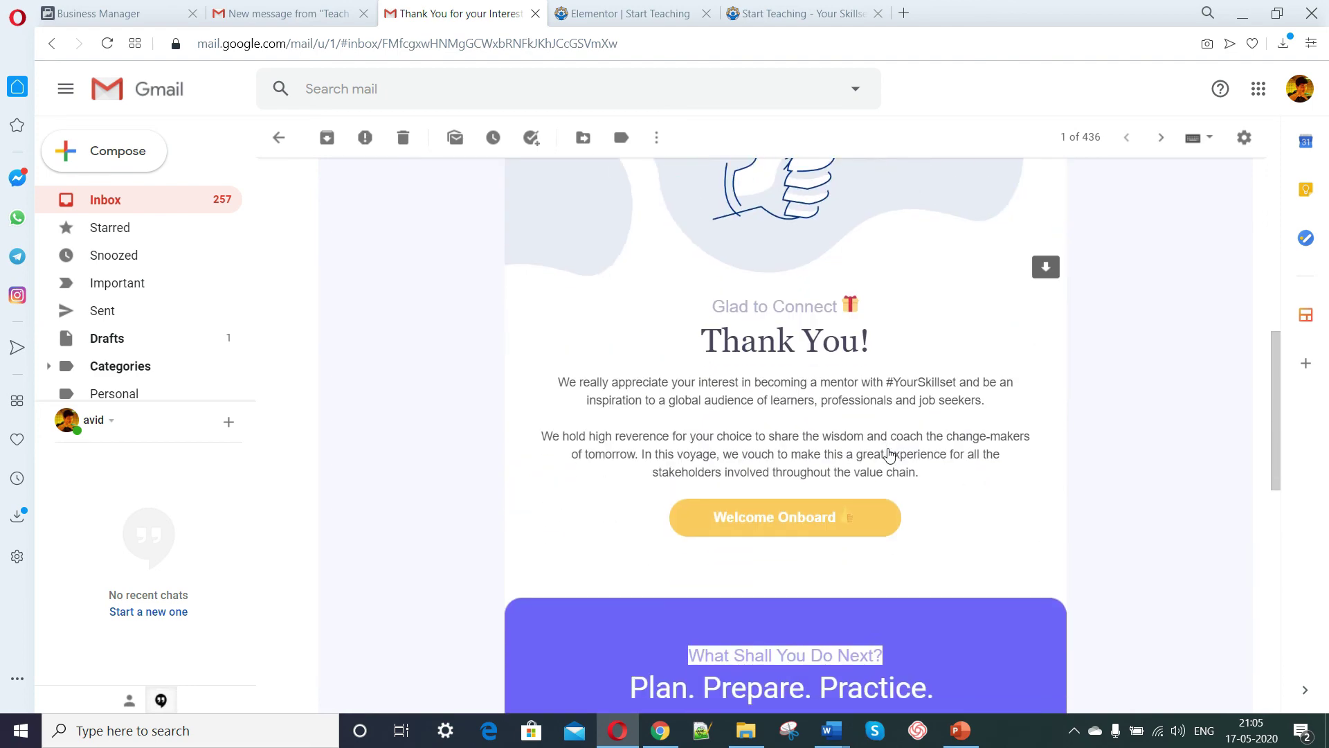
{"action": "scroll", "coordinate": [887, 450], "scroll_direction": "down", "scroll_amount": 5}
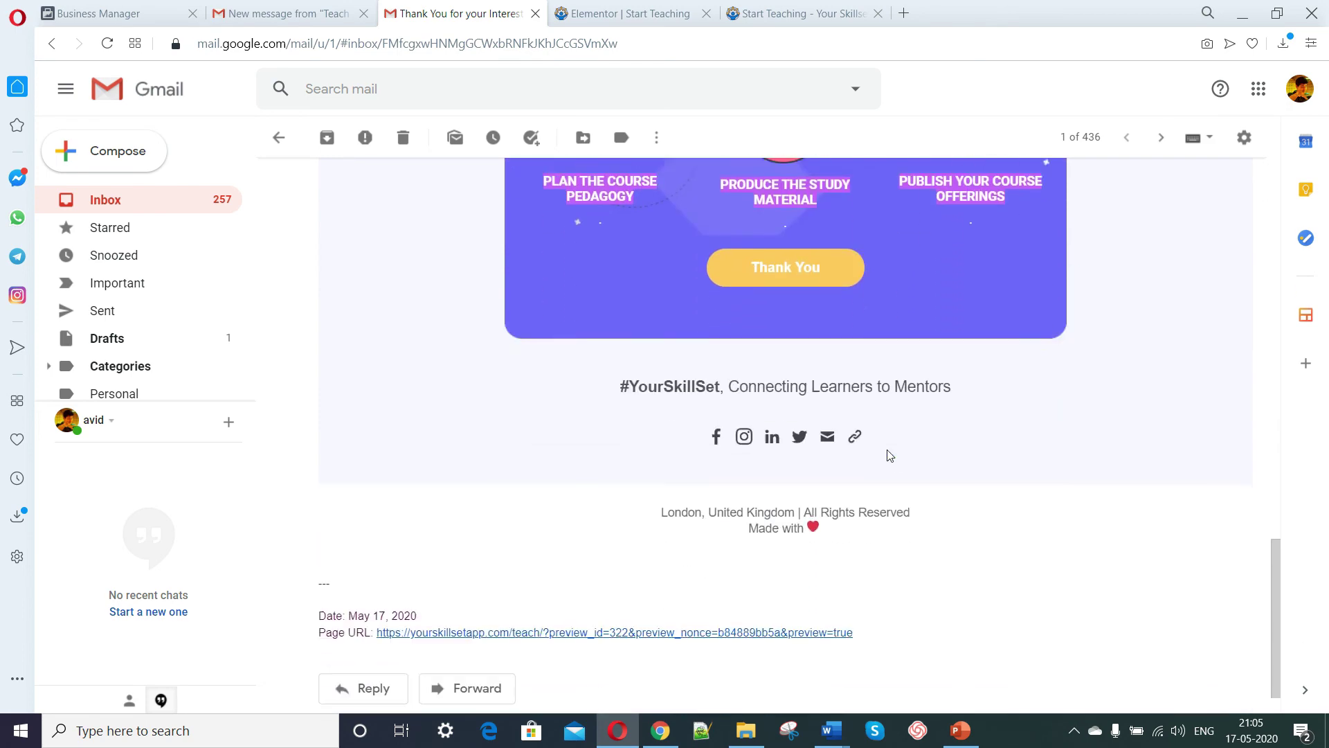
{"action": "scroll", "coordinate": [887, 450], "scroll_direction": "up", "scroll_amount": 20}
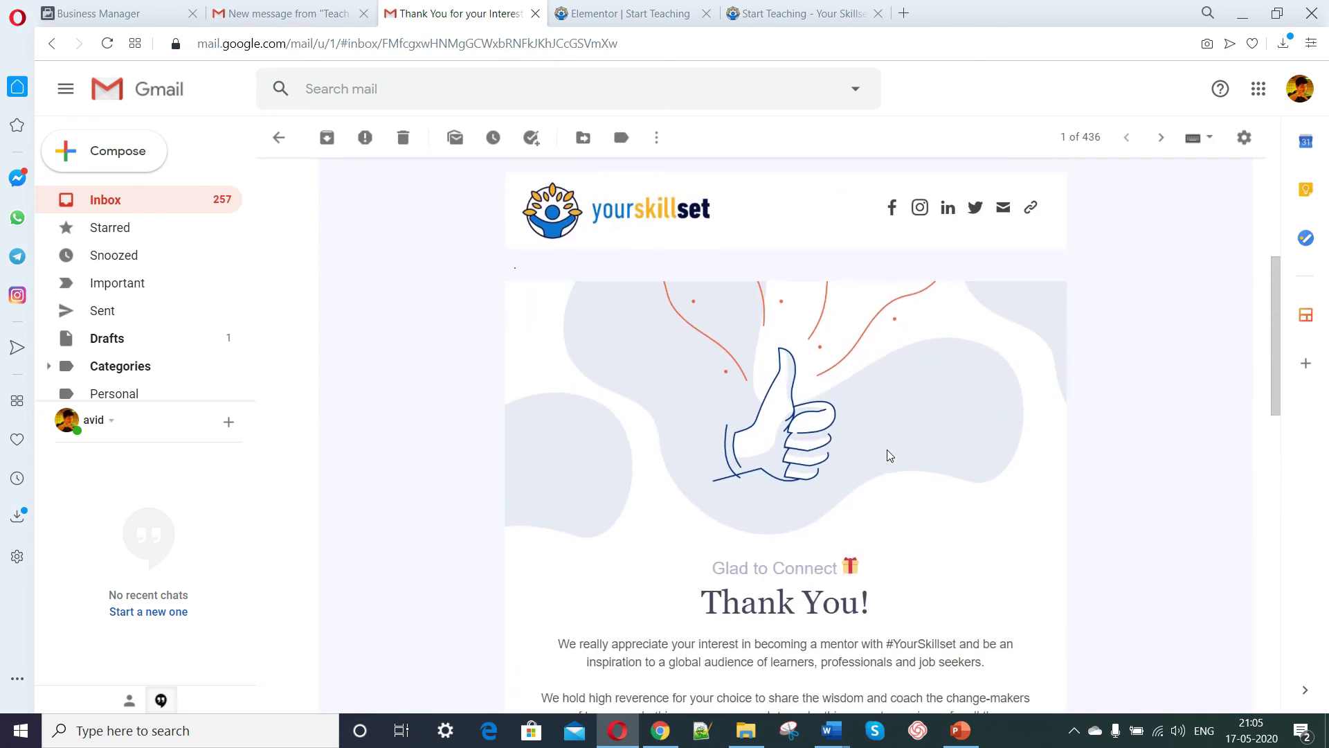
Expand the earlier plain-text thank-you message in the thread and compare it with the designed e-mail's full layout.
{"action": "left_click", "coordinate": [405, 394]}
{"action": "scroll", "coordinate": [484, 219], "scroll_direction": "down", "scroll_amount": 2}
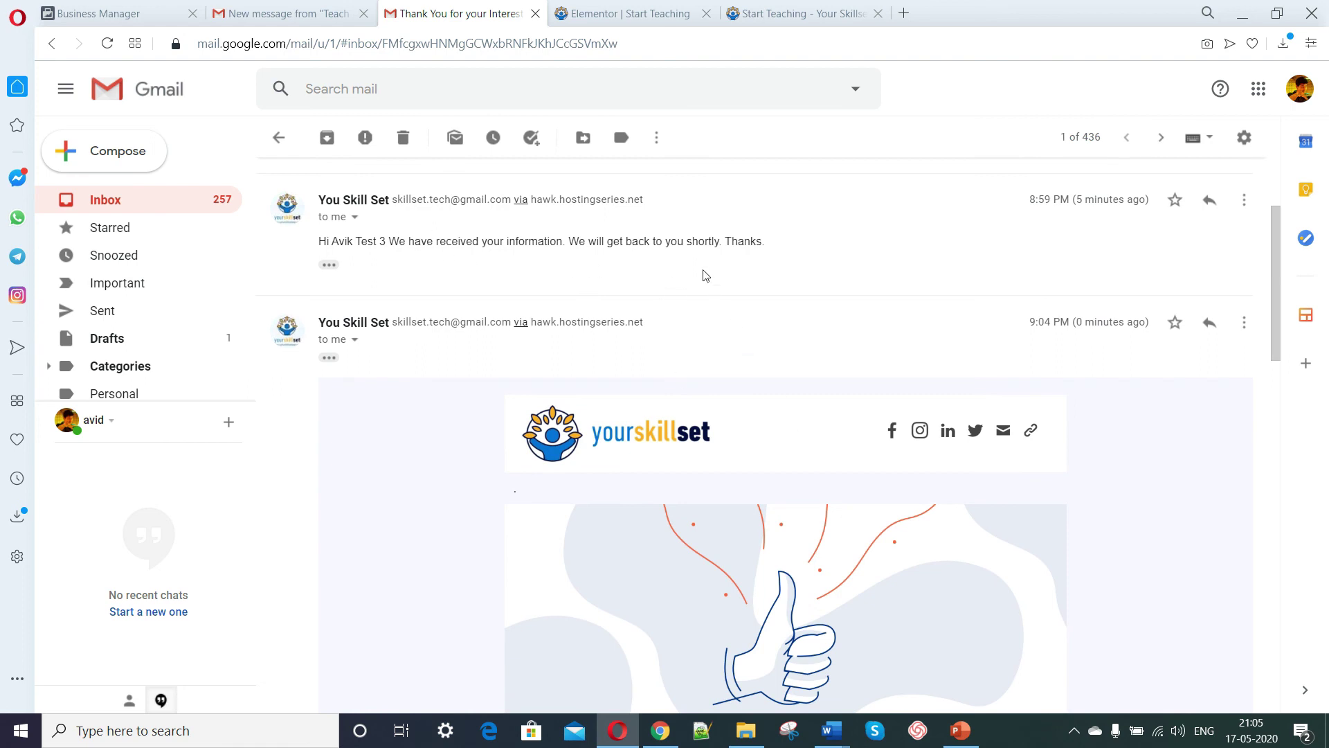
{"action": "scroll", "coordinate": [703, 309], "scroll_direction": "down", "scroll_amount": 1}
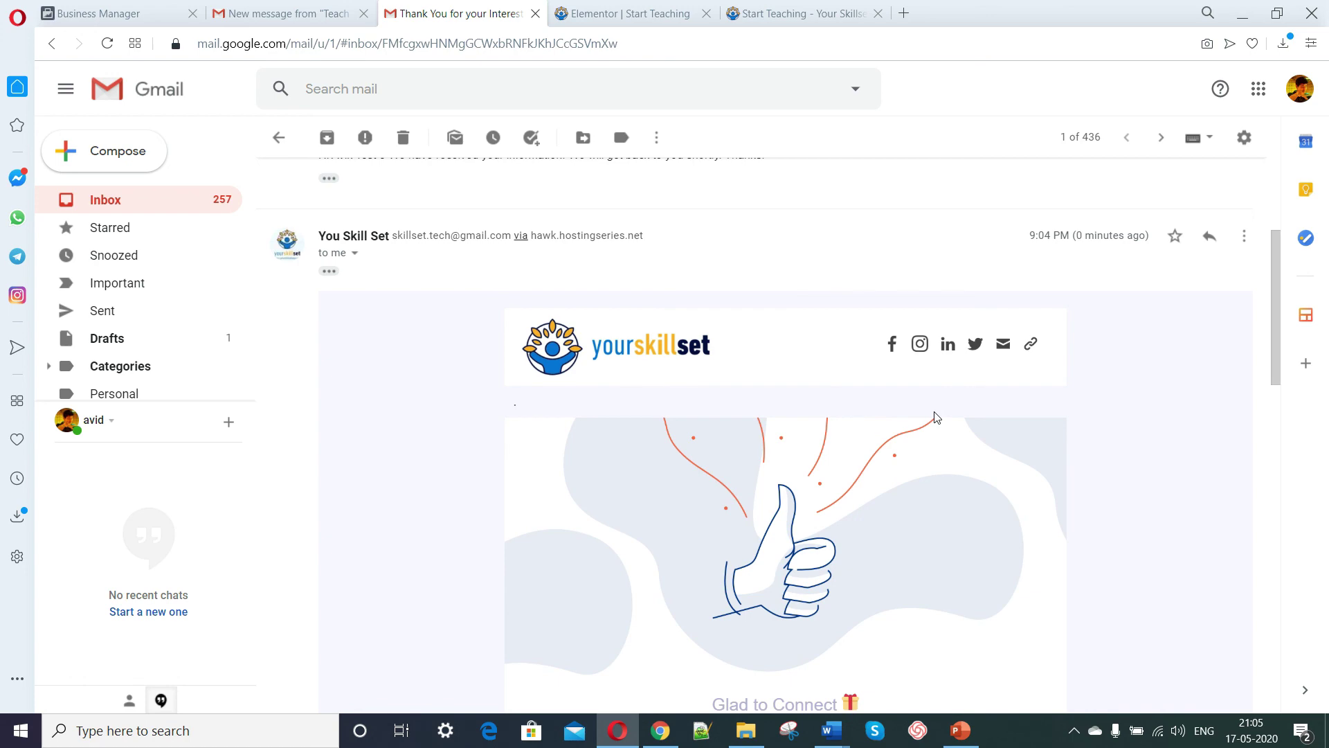
{"action": "scroll", "coordinate": [936, 416], "scroll_direction": "down", "scroll_amount": 2}
{"action": "scroll", "coordinate": [927, 415], "scroll_direction": "up", "scroll_amount": 2}
{"action": "scroll", "coordinate": [923, 353], "scroll_direction": "down", "scroll_amount": 5}
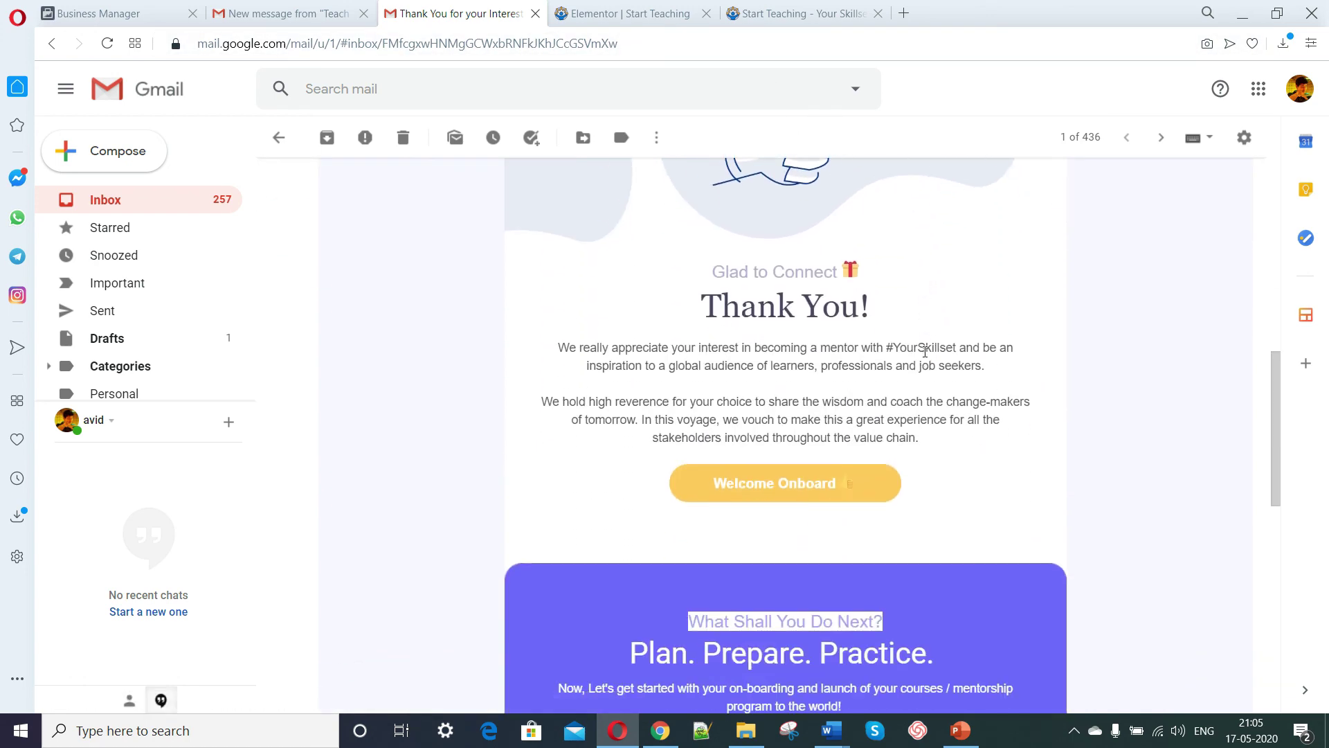
{"action": "scroll", "coordinate": [925, 352], "scroll_direction": "down", "scroll_amount": 2}
{"action": "scroll", "coordinate": [925, 357], "scroll_direction": "down", "scroll_amount": 5}
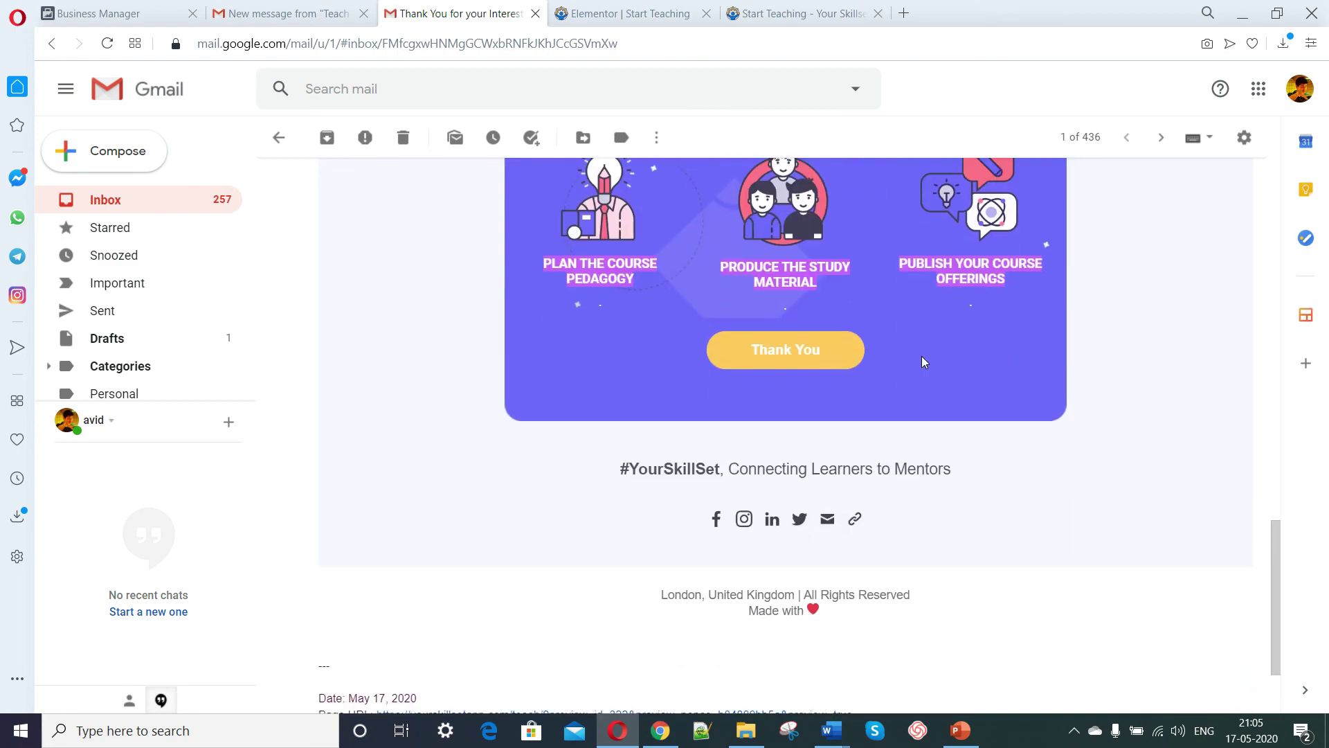
Check the designed e-mail's footer and the submission date and page URL beneath it, and return to the start of the thread.
{"action": "scroll", "coordinate": [924, 362], "scroll_direction": "up", "scroll_amount": 1}
{"action": "scroll", "coordinate": [771, 488], "scroll_direction": "down", "scroll_amount": 2}
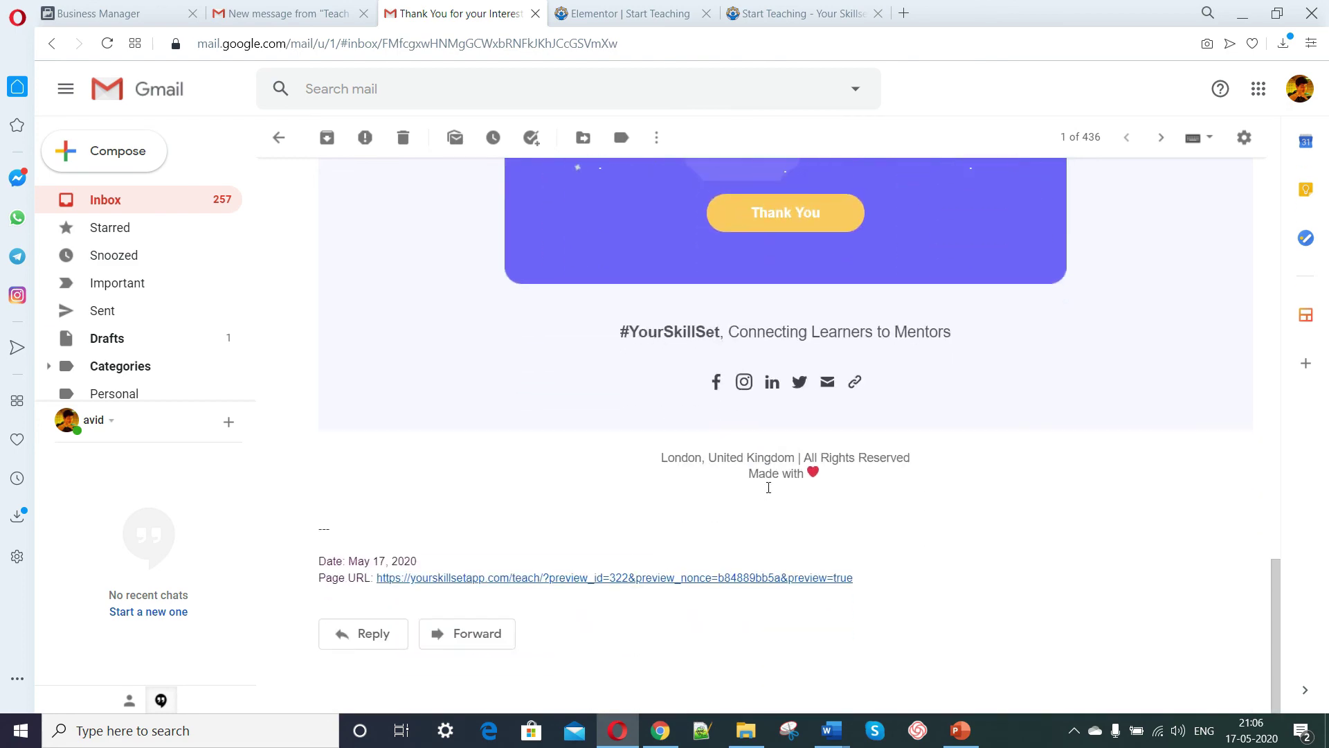
{"action": "scroll", "coordinate": [771, 493], "scroll_direction": "up", "scroll_amount": 15}
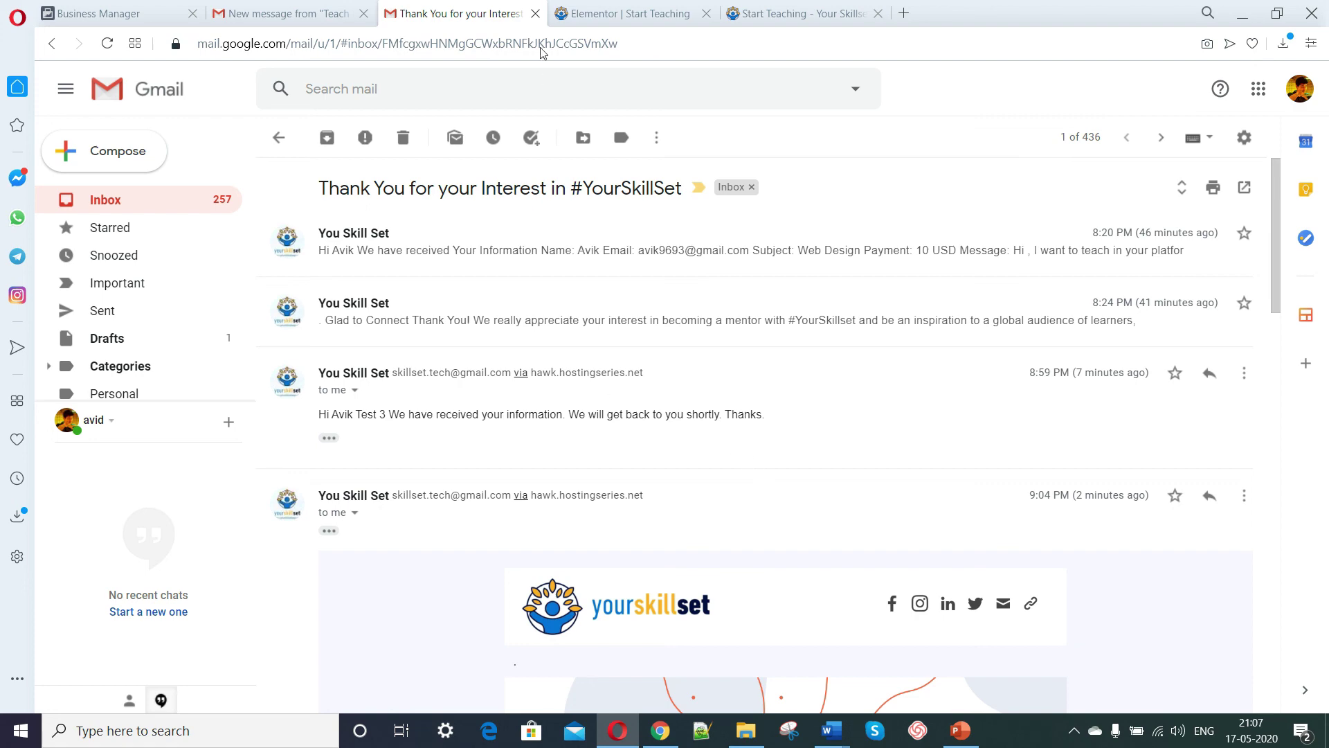
Switch to the Elementor editor for the Start Teaching page and review the Email 2 message's HTML code from doctype to closing tag.
{"action": "left_click", "coordinate": [555, 7]}
{"action": "scroll", "coordinate": [1184, 312], "scroll_direction": "up", "scroll_amount": 5}
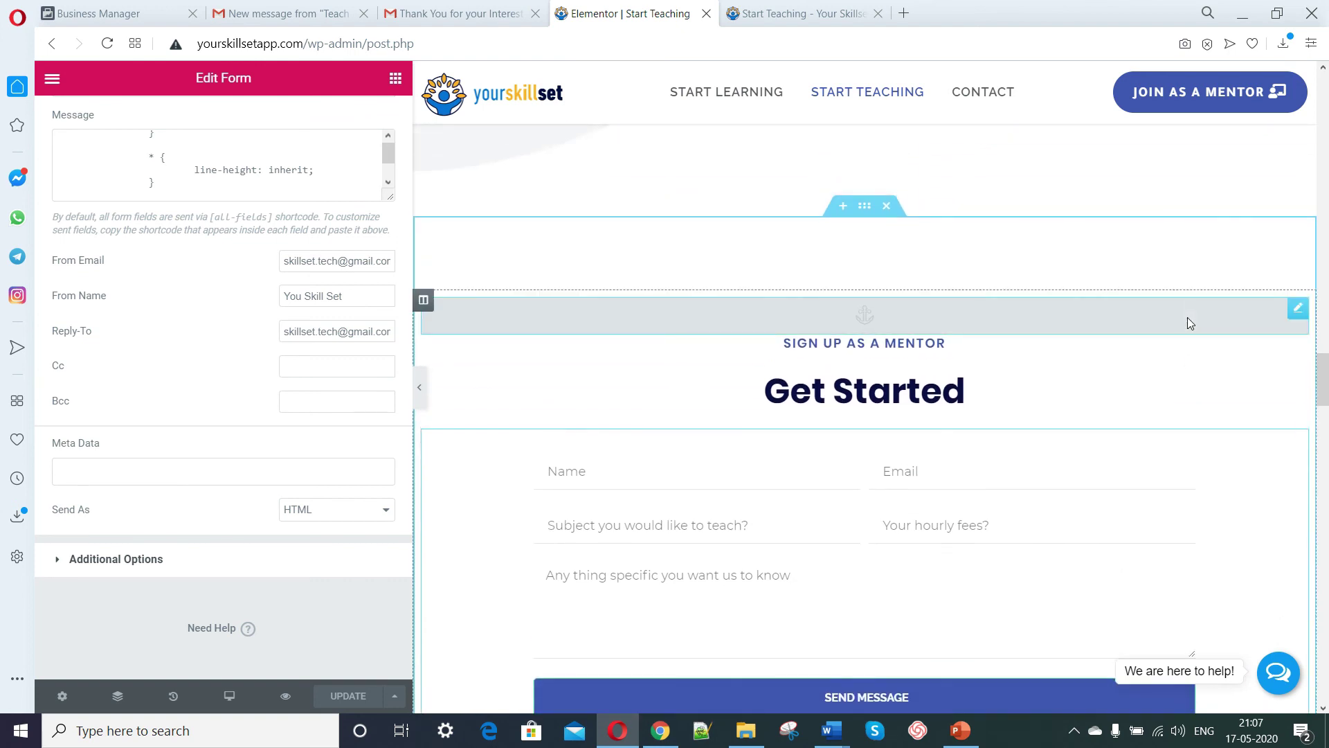
{"action": "scroll", "coordinate": [1188, 318], "scroll_direction": "down", "scroll_amount": 1}
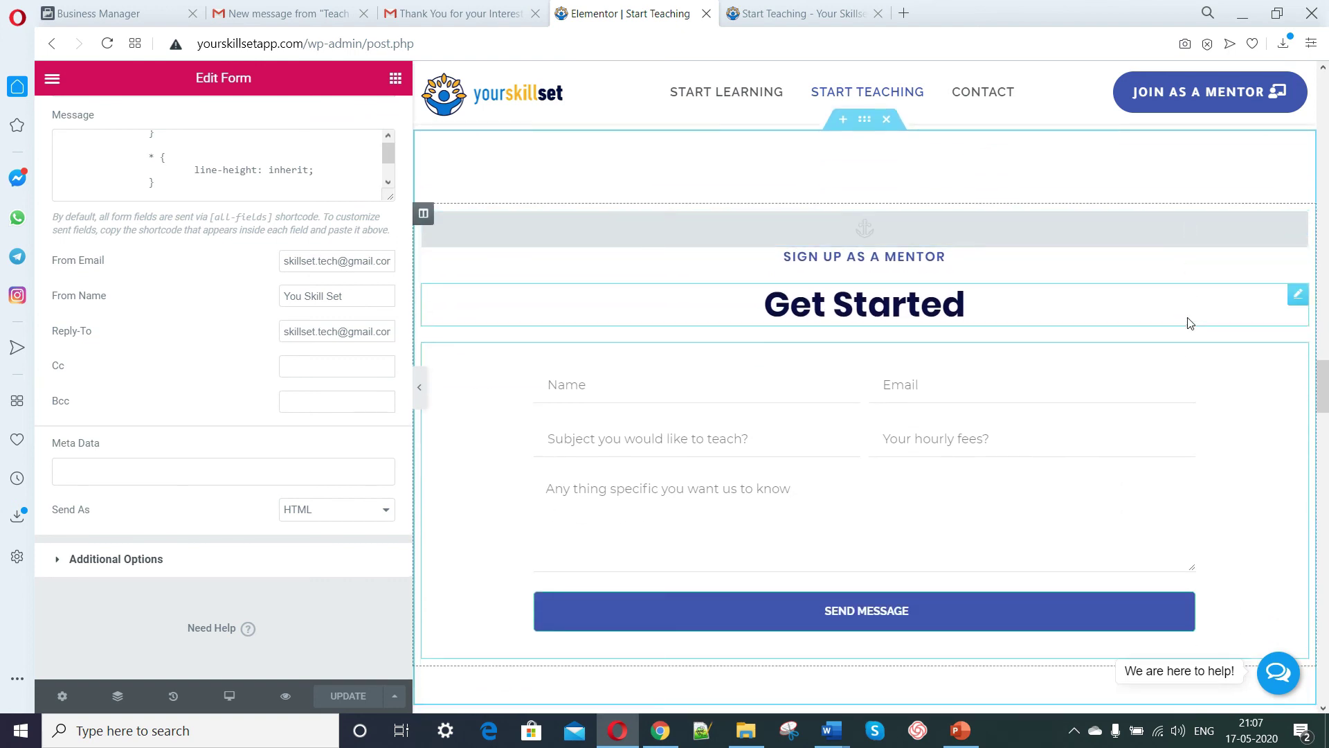
{"action": "scroll", "coordinate": [346, 219], "scroll_direction": "up", "scroll_amount": 5}
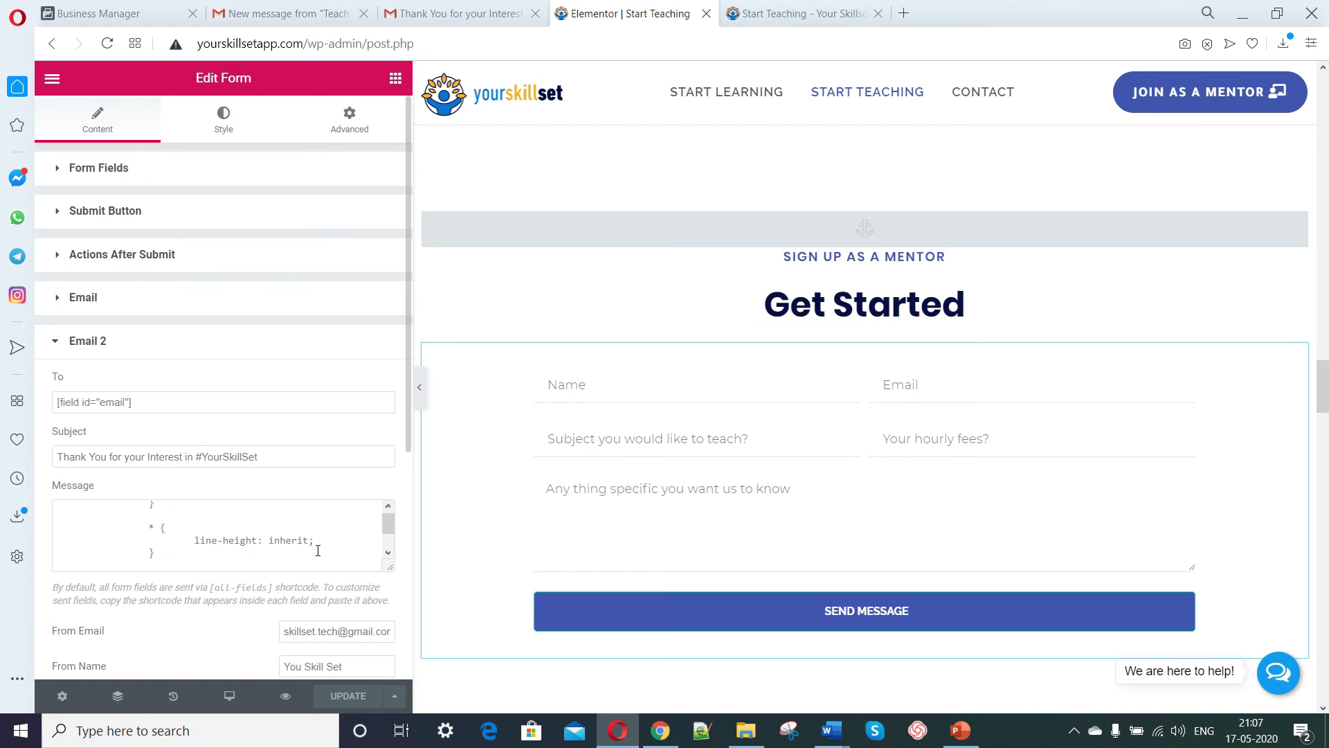
{"action": "scroll", "coordinate": [318, 550], "scroll_direction": "up", "scroll_amount": 5}
{"action": "scroll", "coordinate": [318, 550], "scroll_direction": "up", "scroll_amount": 2}
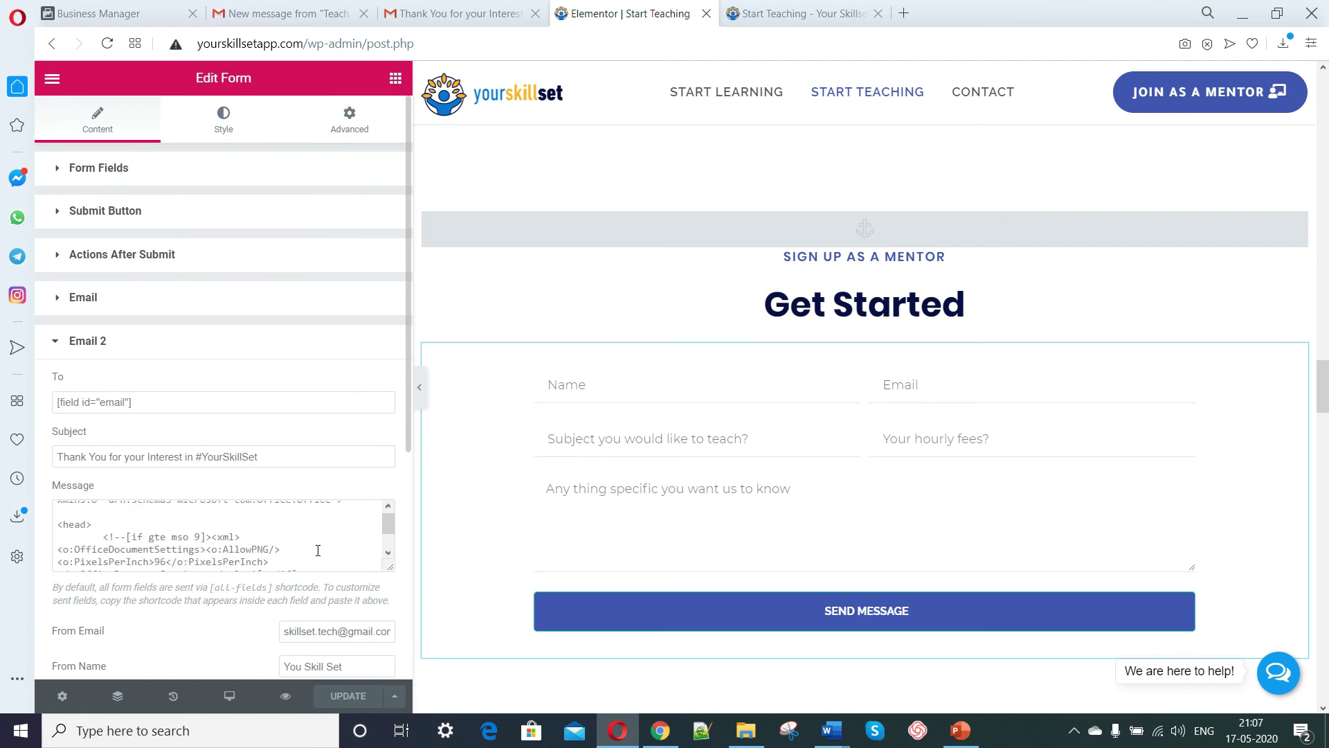
{"action": "scroll", "coordinate": [318, 550], "scroll_direction": "up", "scroll_amount": 3}
{"action": "scroll", "coordinate": [318, 550], "scroll_direction": "down", "scroll_amount": 2}
{"action": "scroll", "coordinate": [318, 550], "scroll_direction": "up", "scroll_amount": 3}
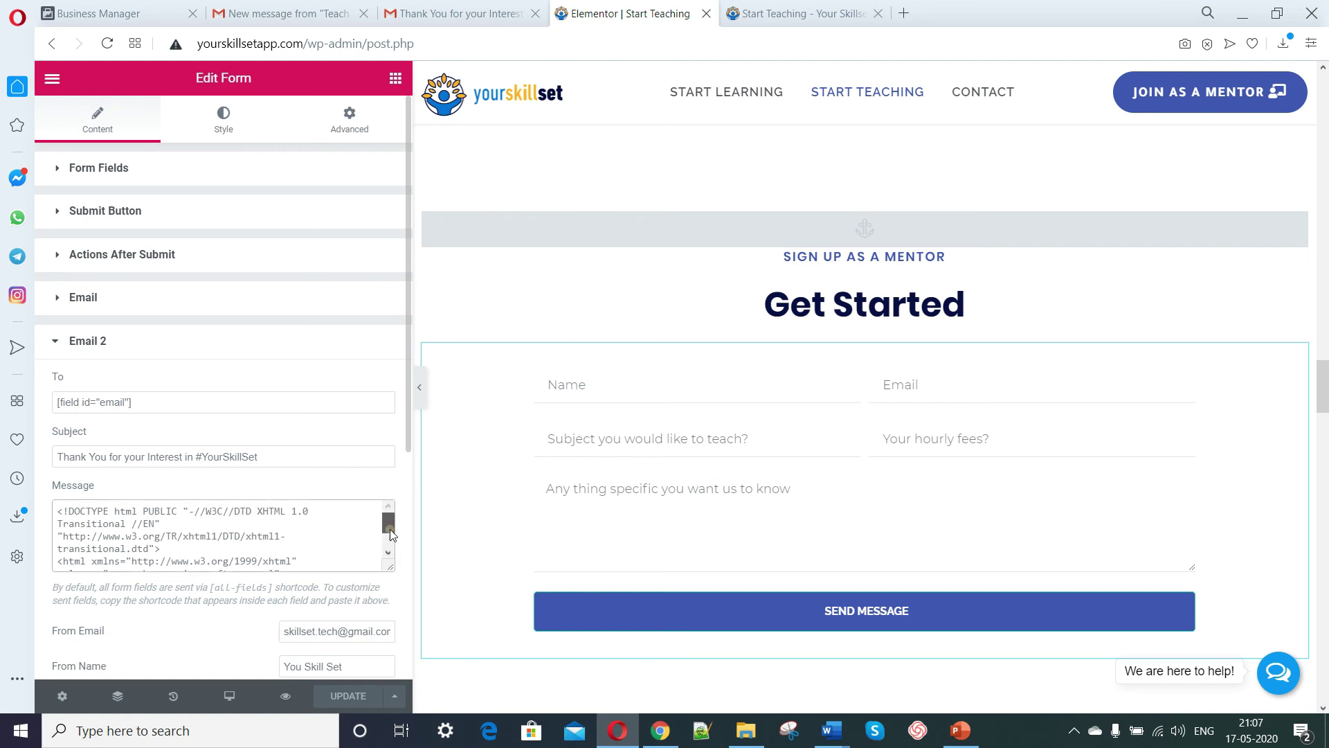
{"action": "left_click_drag", "start_coordinate": [389, 529], "coordinate": [390, 546]}
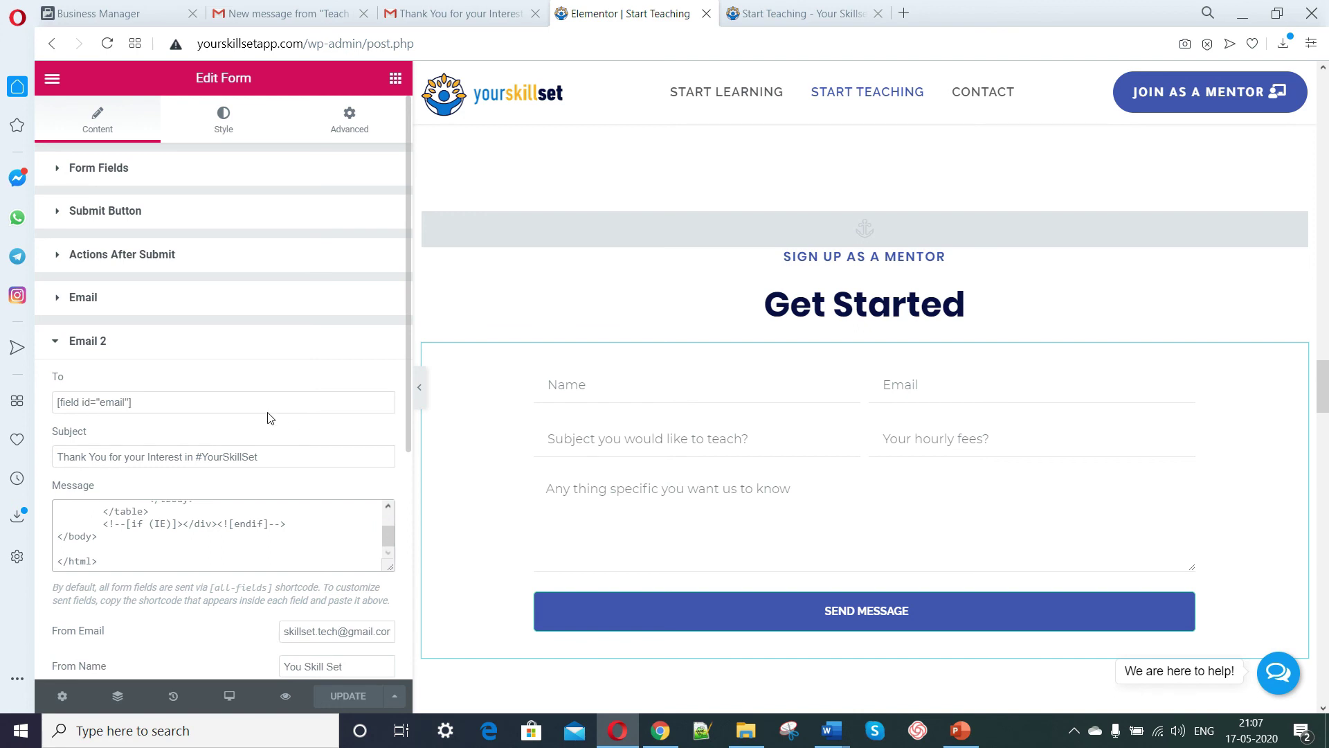
Open the mentor form's first Email action settings and review them alongside the form on the page.
{"action": "left_click", "coordinate": [86, 297]}
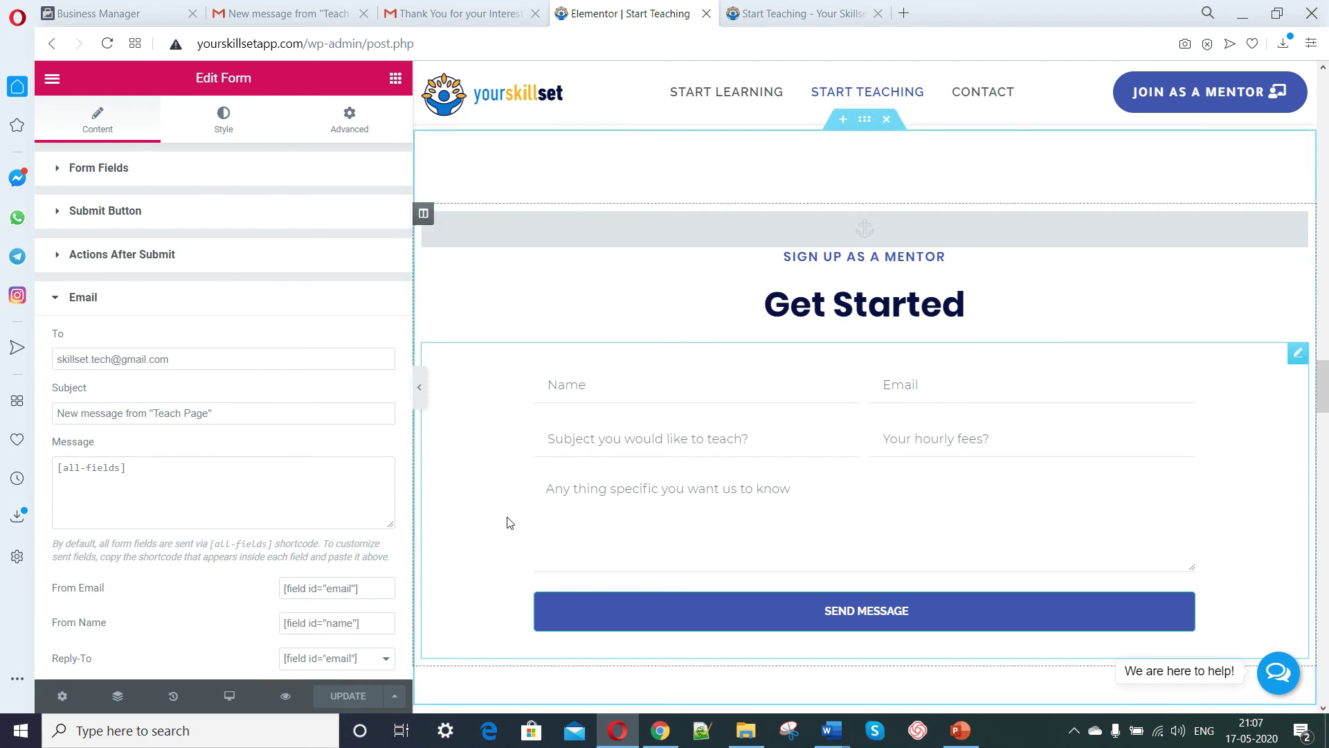
{"action": "scroll", "coordinate": [945, 443], "scroll_direction": "down", "scroll_amount": 1}
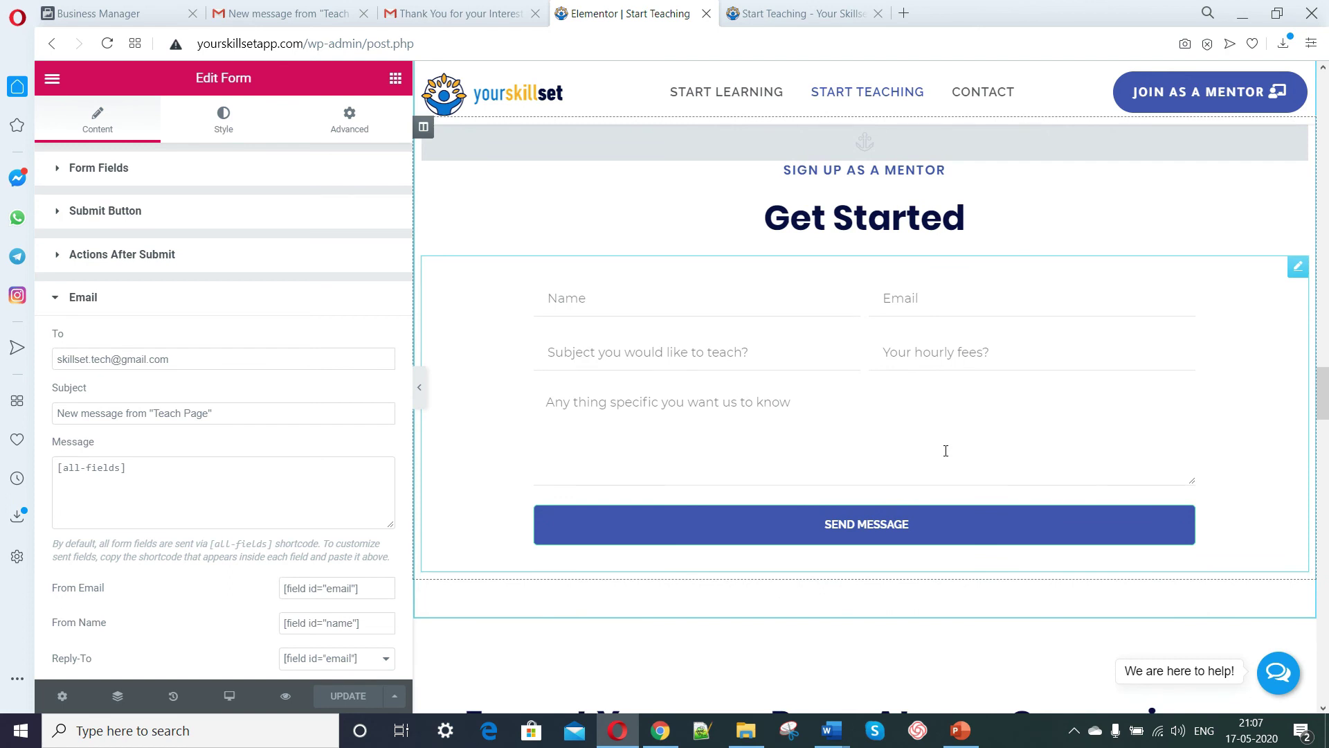